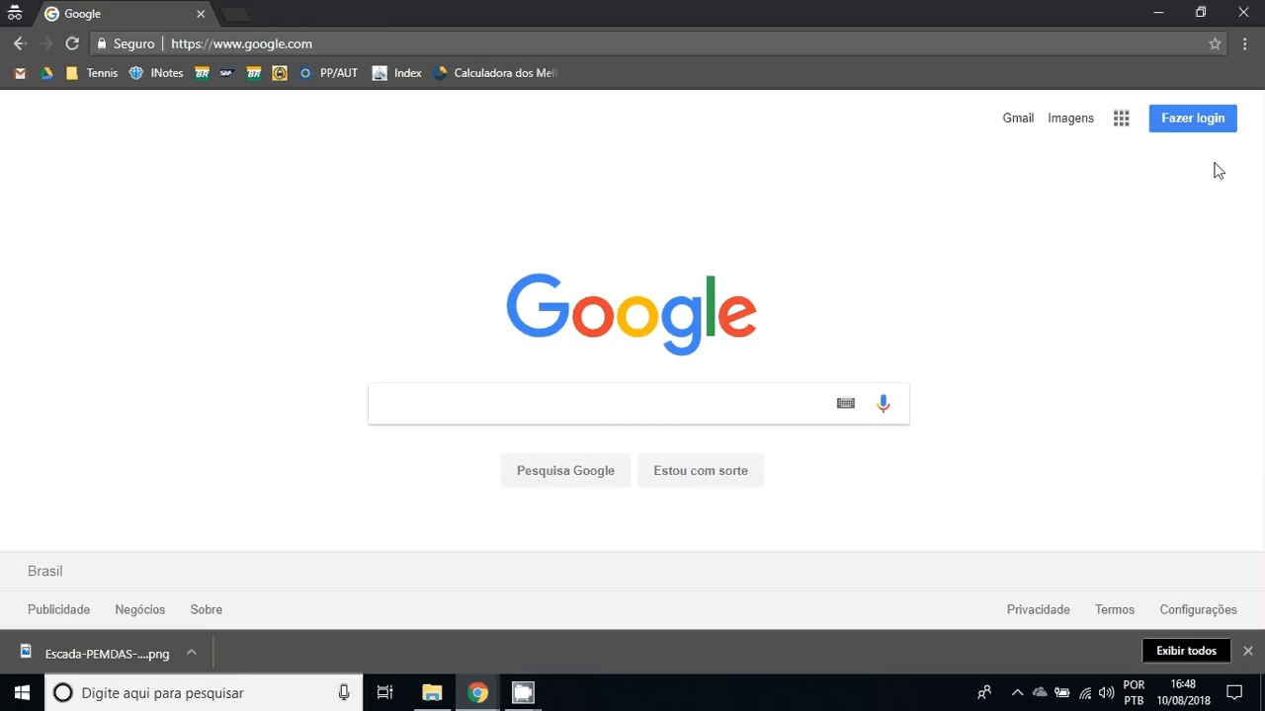
Search the web for "dlombelloplanilhas" in a new browser tab and open the dlombello®planilhas Google Sites result.
{"action": "key", "text": "ctrl+t"}
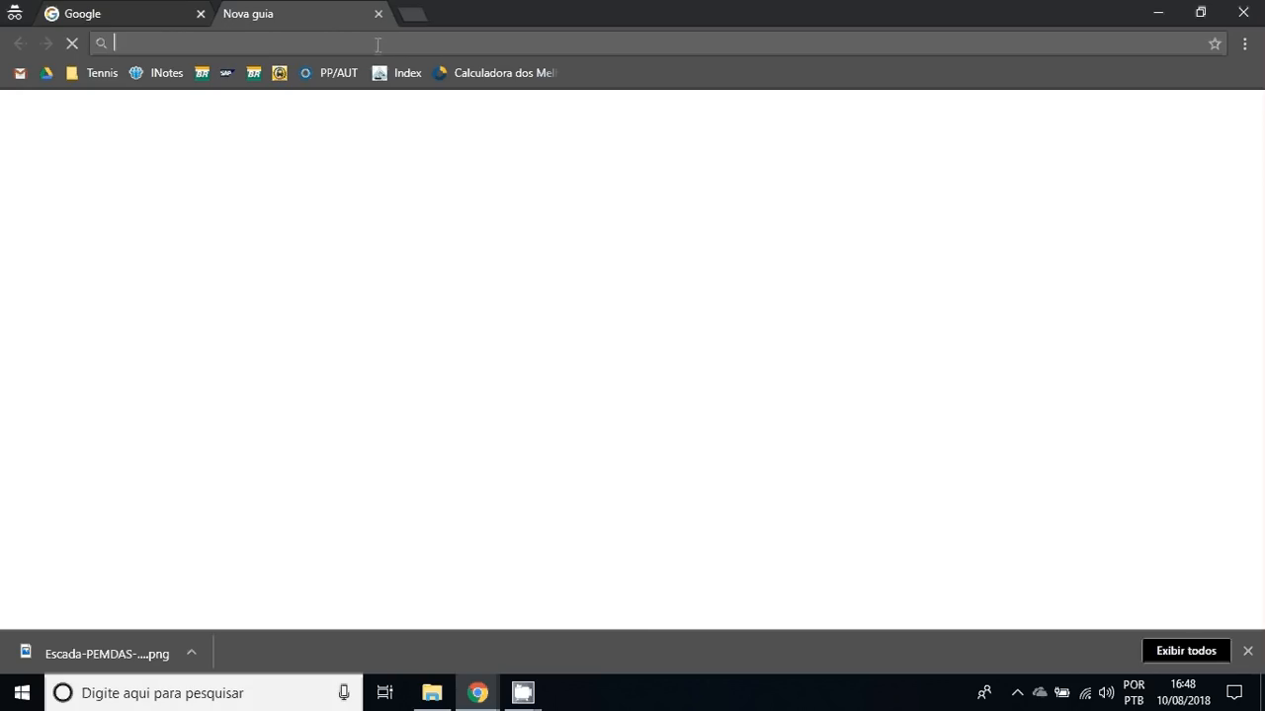
{"action": "type", "text": "goo"}
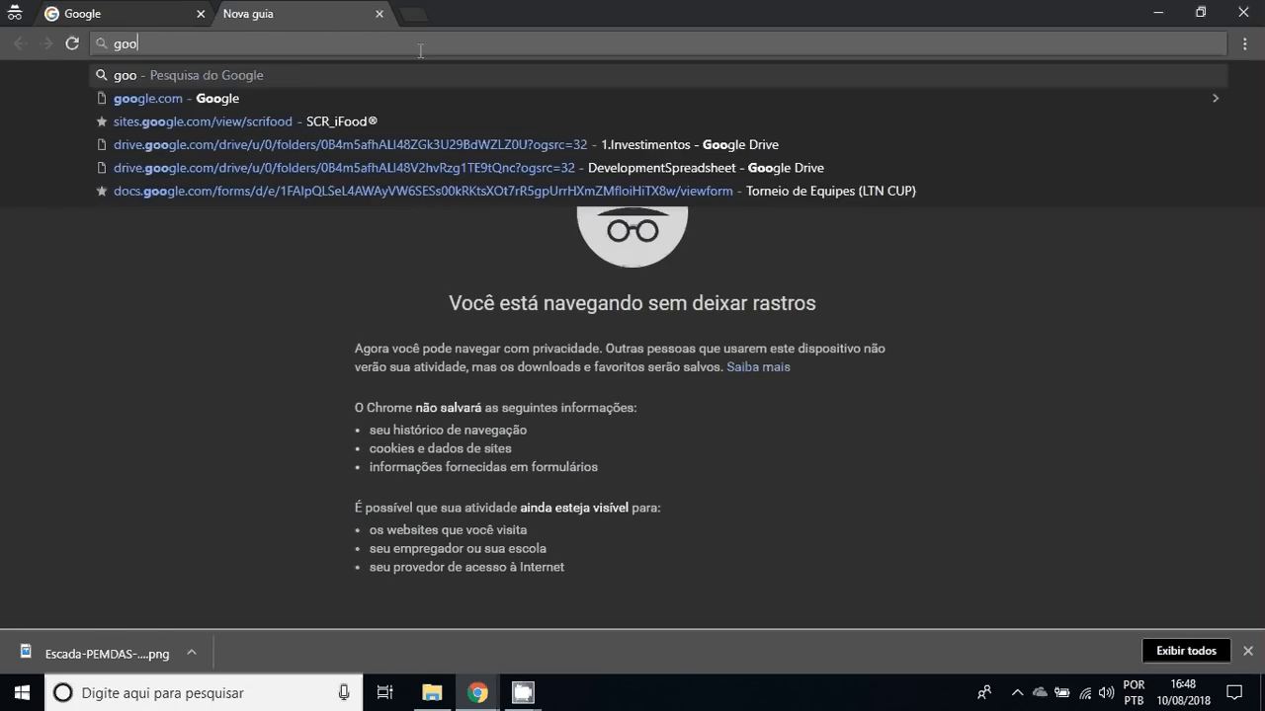
{"action": "key", "text": "BackSpace"}
{"action": "key", "text": "BackSpace"}
{"action": "key", "text": "BackSpace"}
{"action": "type", "text": "dlom"}
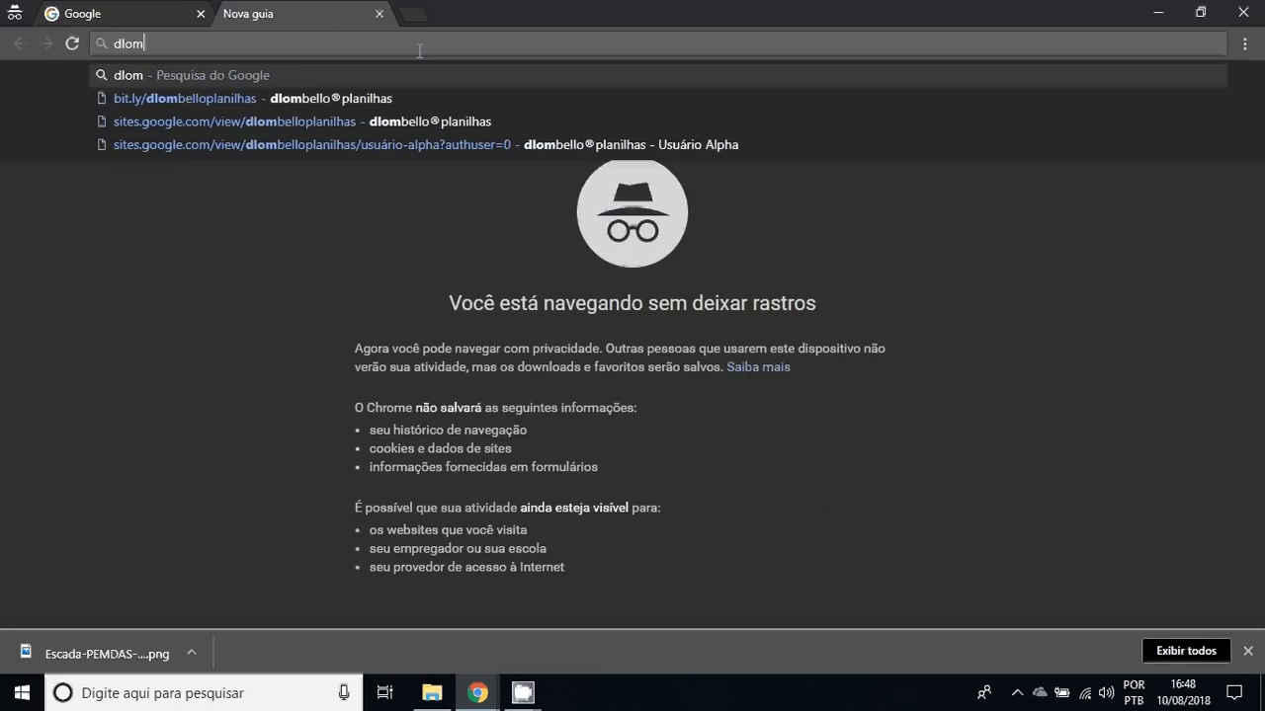
{"action": "type", "text": "belloplanilha"}
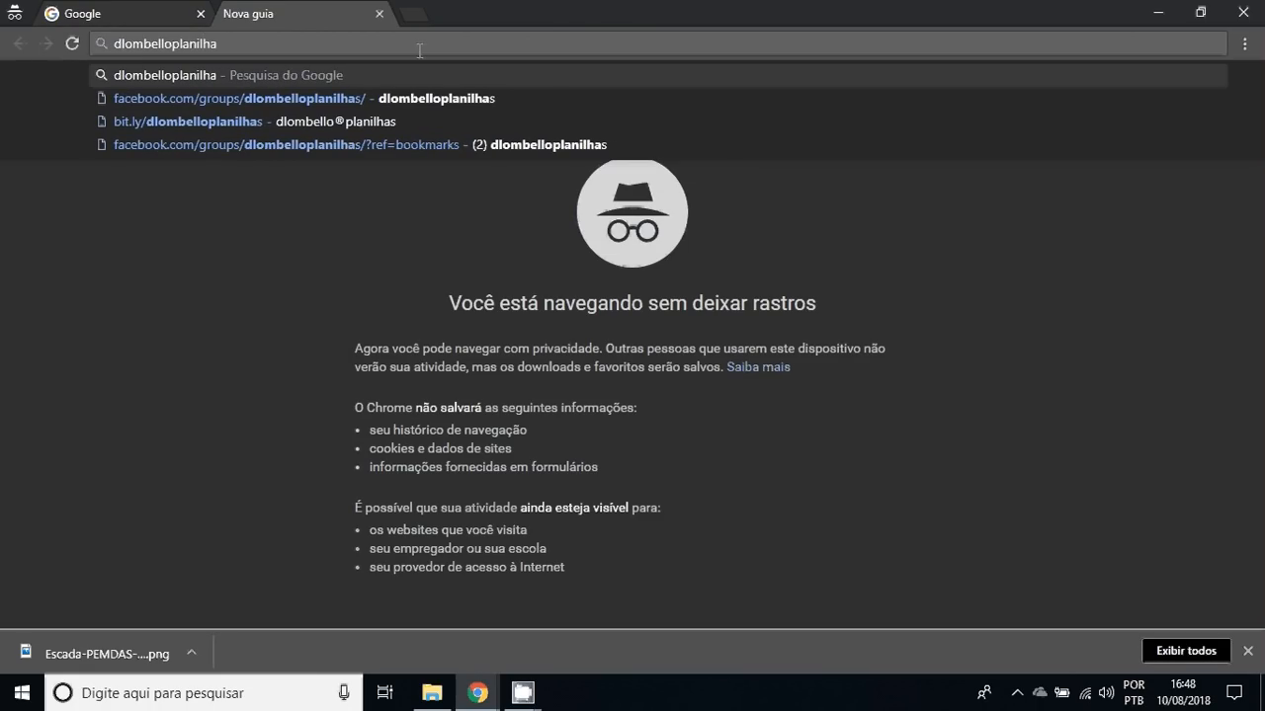
{"action": "type", "text": "s"}
{"action": "key", "text": "Return"}
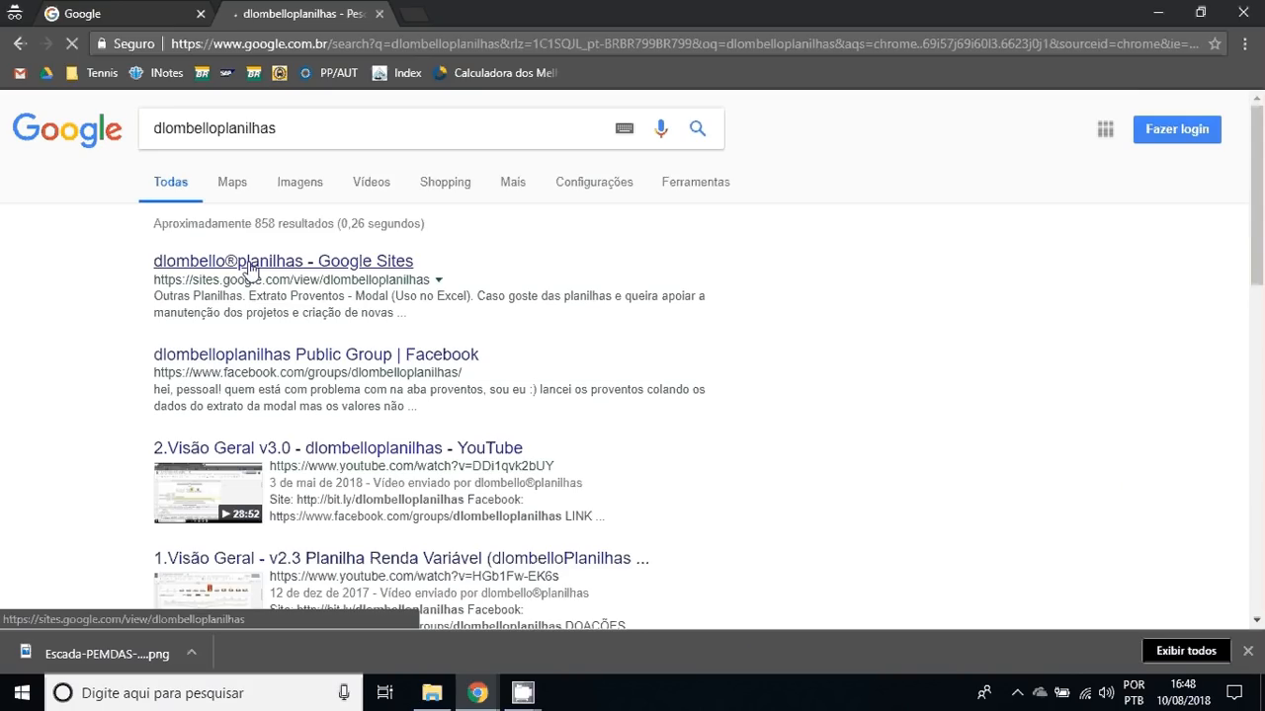
{"action": "left_click", "coordinate": [250, 267]}
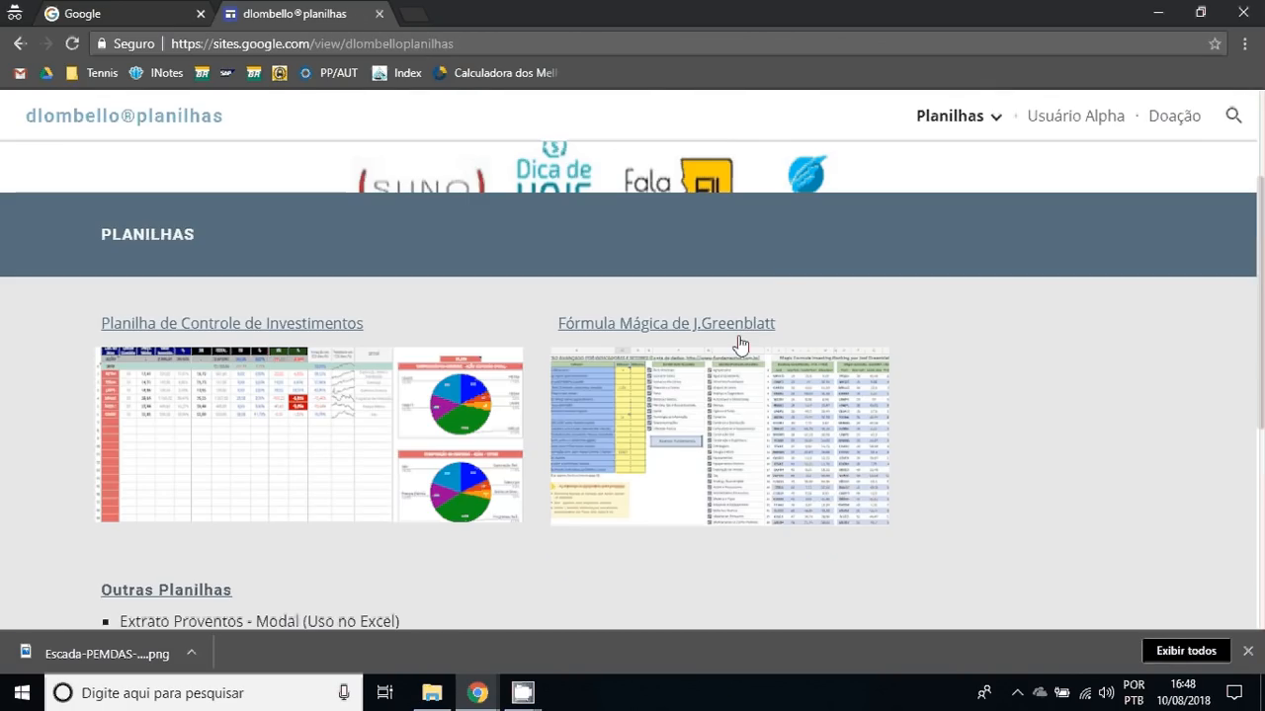
Open the site's Usuário Alpha page and look over its header, supporters and introduction.
{"action": "left_click", "coordinate": [1076, 118]}
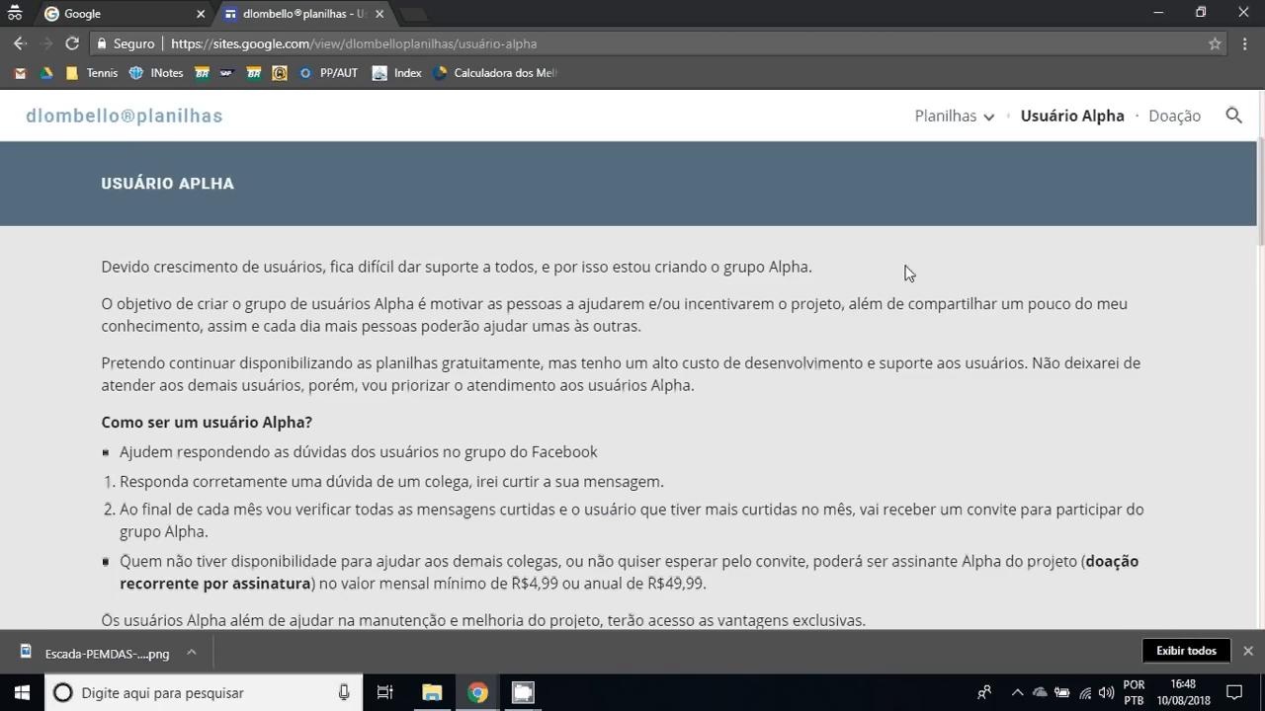
{"action": "scroll", "coordinate": [909, 273], "scroll_direction": "down", "scroll_amount": 1}
{"action": "scroll", "coordinate": [861, 286], "scroll_direction": "up", "scroll_amount": 2}
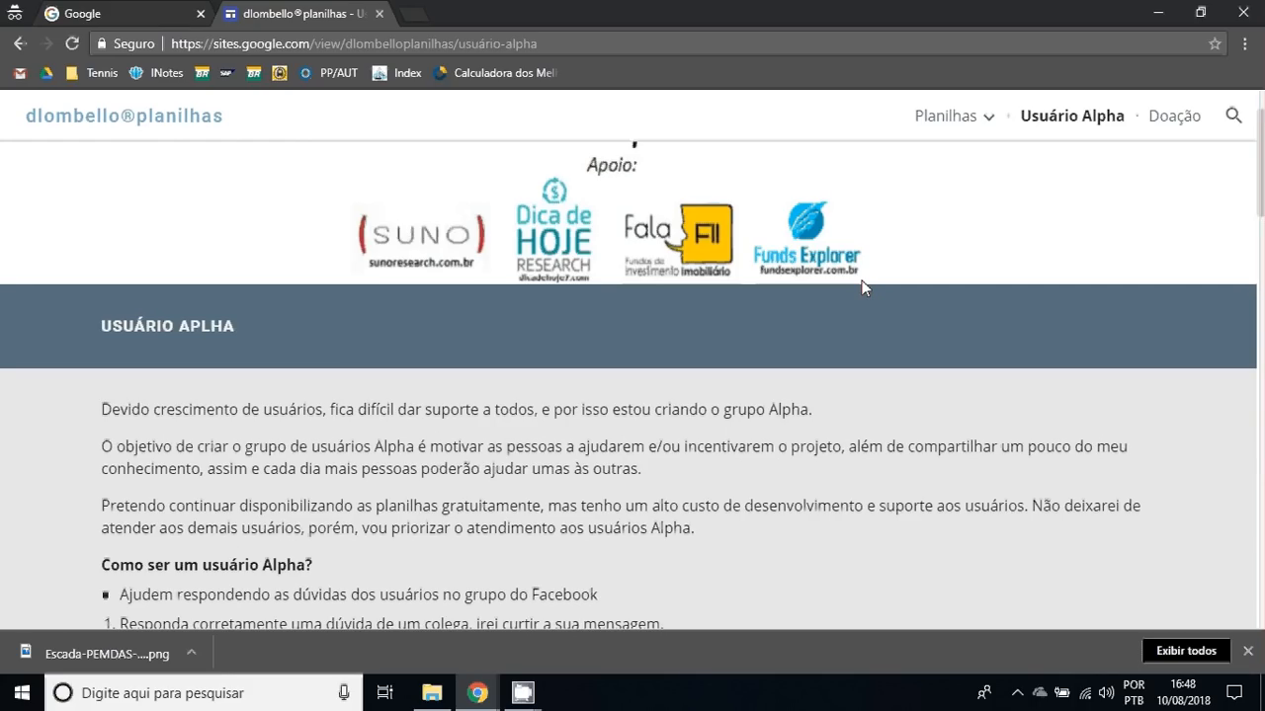
{"action": "scroll", "coordinate": [861, 287], "scroll_direction": "down", "scroll_amount": 1}
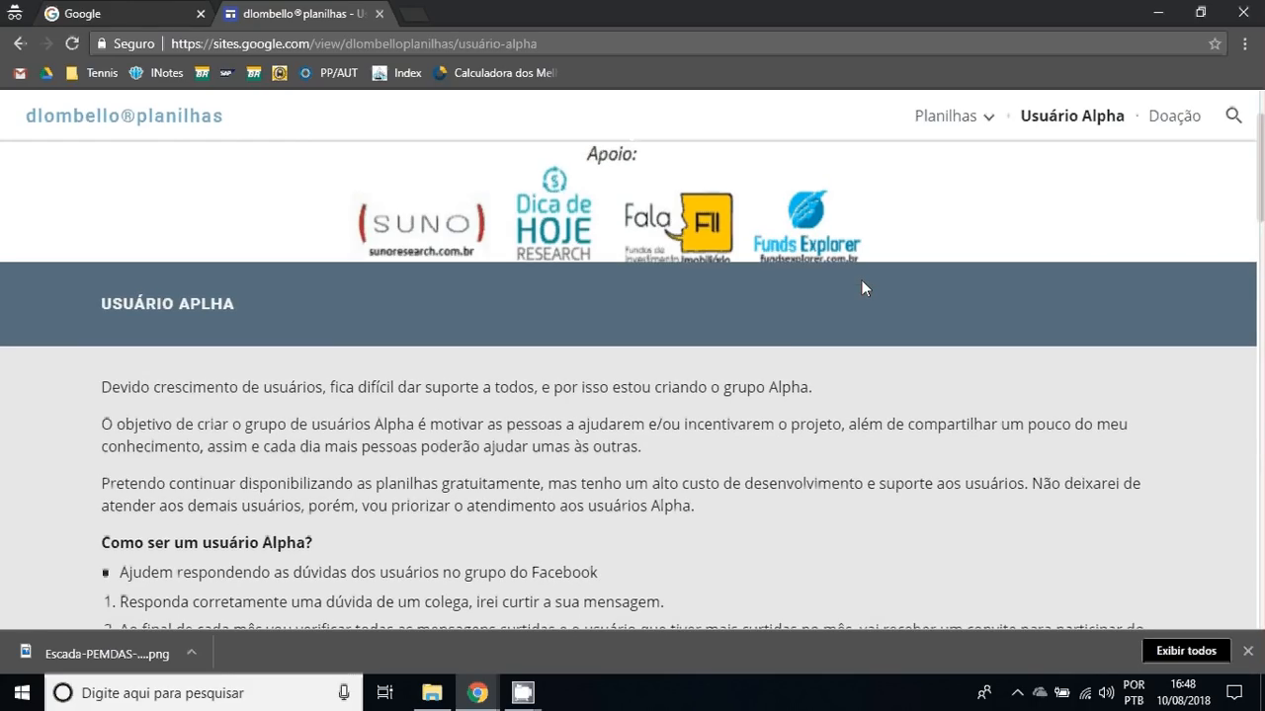
{"action": "scroll", "coordinate": [1060, 308], "scroll_direction": "up", "scroll_amount": 1}
{"action": "scroll", "coordinate": [1060, 308], "scroll_direction": "down", "scroll_amount": 1}
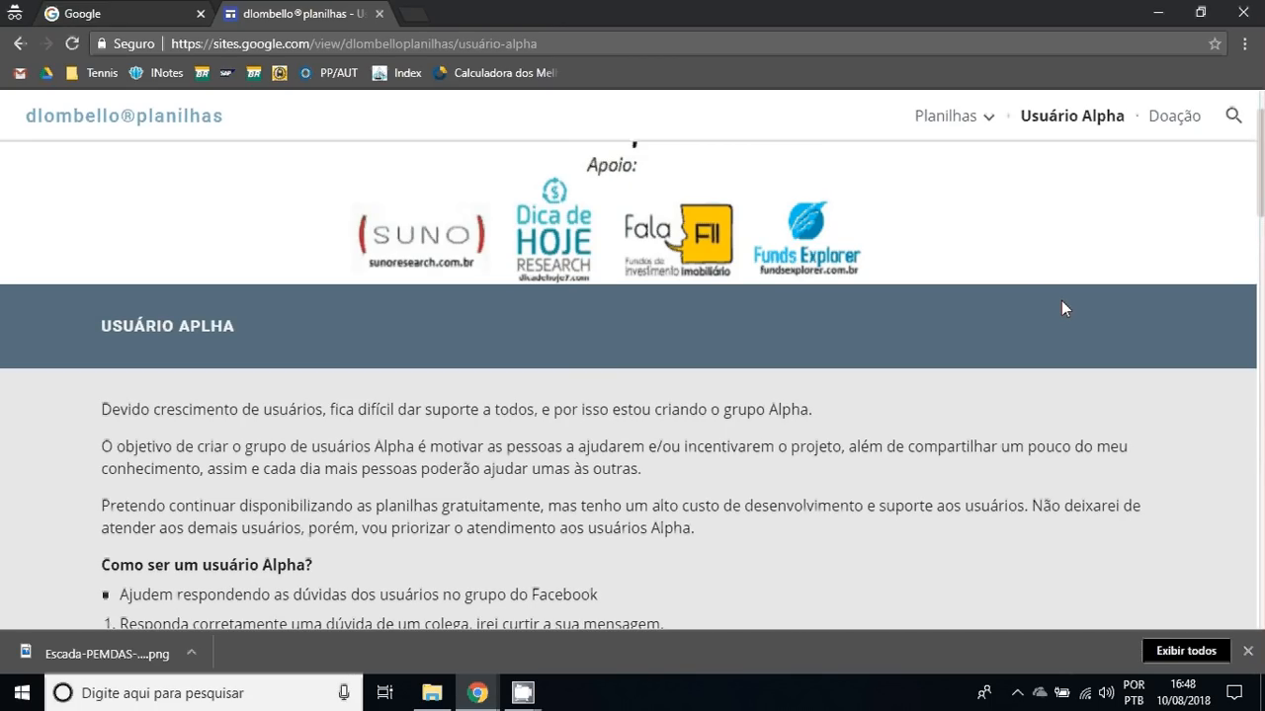
{"action": "scroll", "coordinate": [1061, 308], "scroll_direction": "up", "scroll_amount": 1}
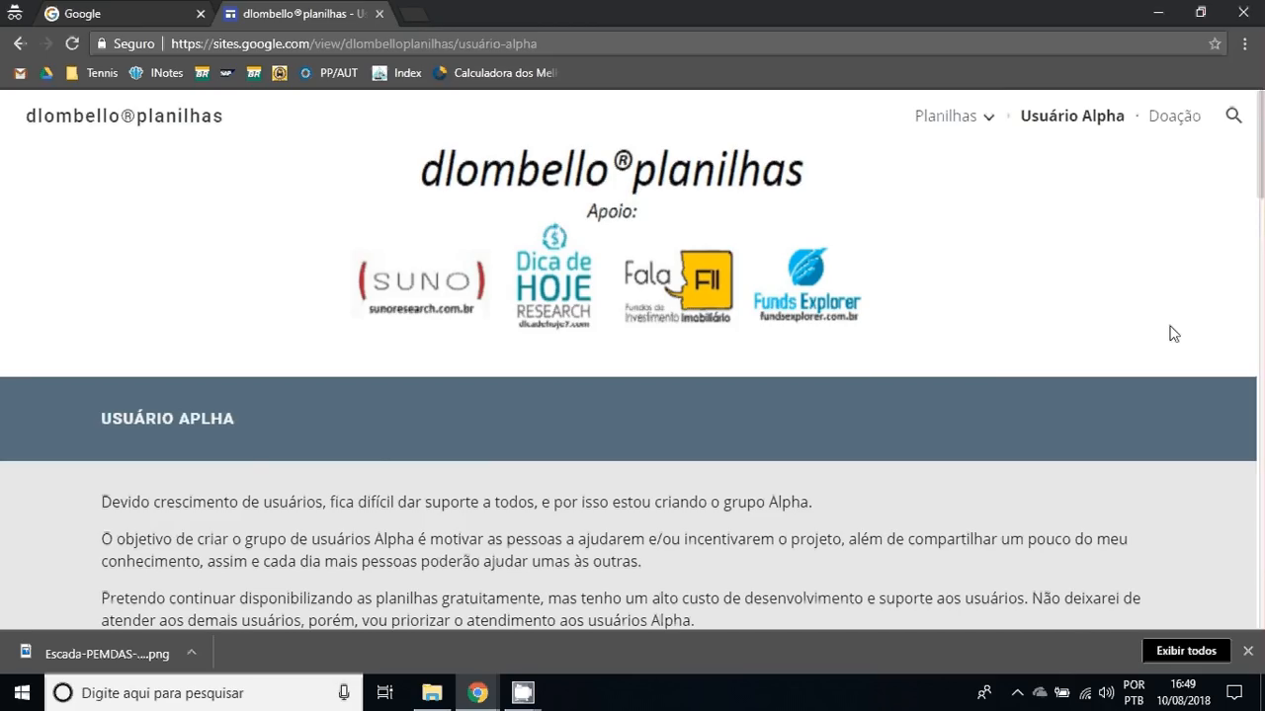
{"action": "scroll", "coordinate": [926, 442], "scroll_direction": "down", "scroll_amount": 1}
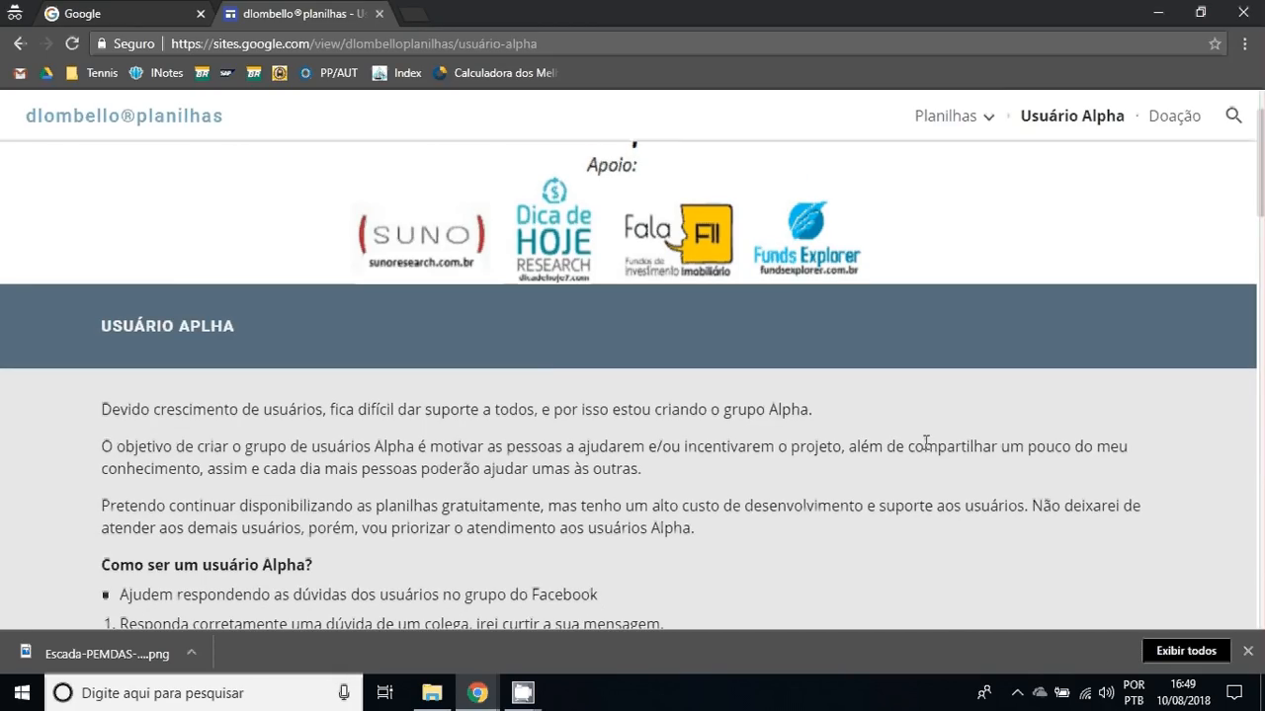
Open the Doação page and review the Mercado Pago, PayPal and recurring donation options.
{"action": "left_click", "coordinate": [1173, 116]}
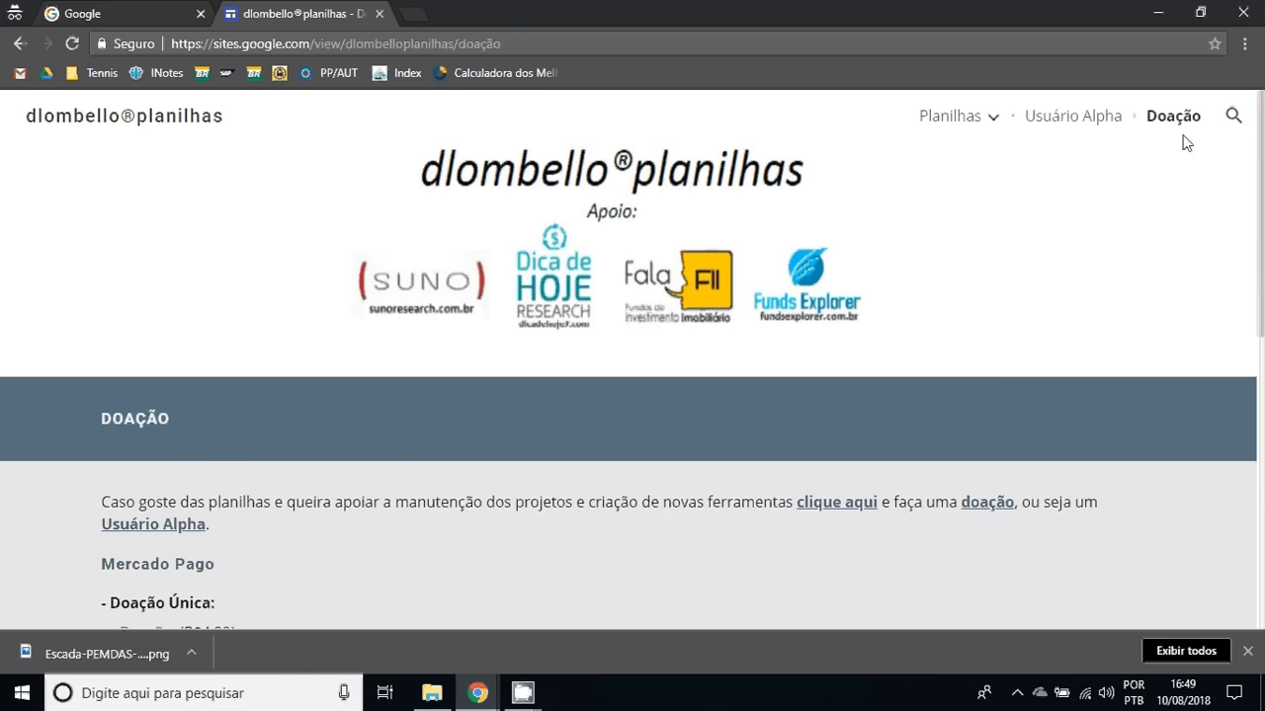
{"action": "scroll", "coordinate": [482, 391], "scroll_direction": "down", "scroll_amount": 3}
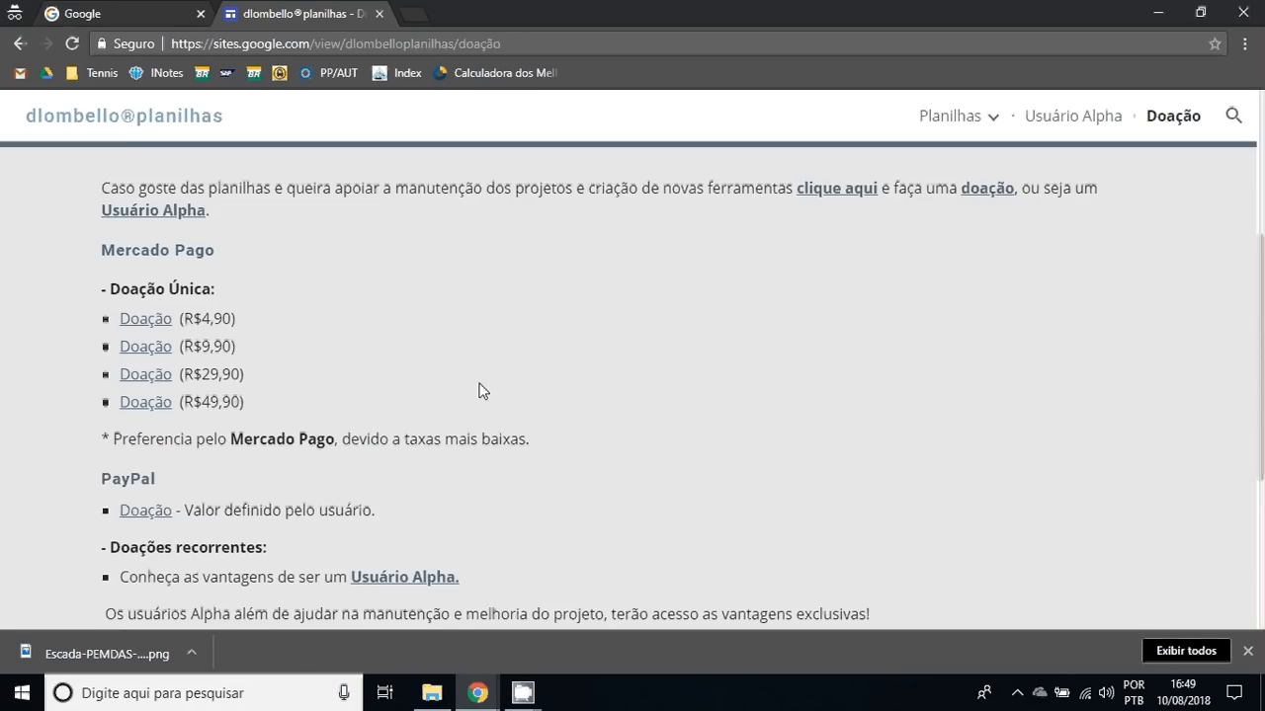
{"action": "scroll", "coordinate": [298, 324], "scroll_direction": "up", "scroll_amount": 1}
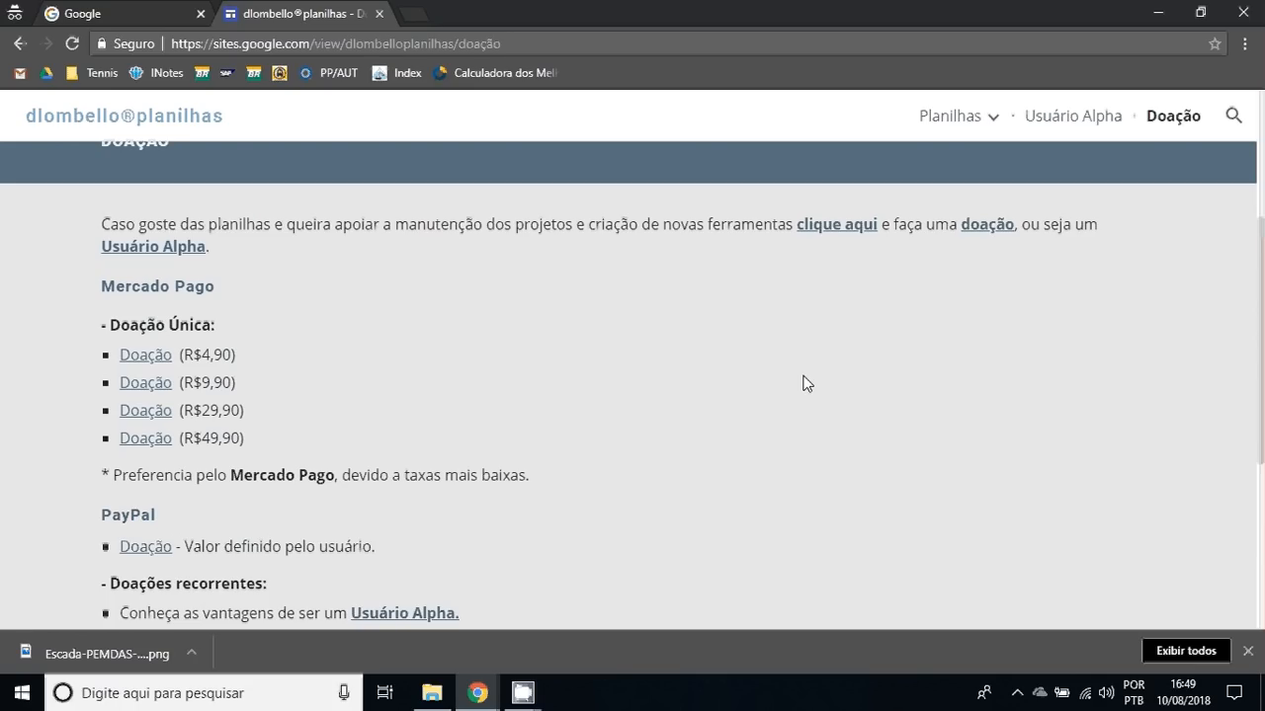
{"action": "scroll", "coordinate": [474, 427], "scroll_direction": "down", "scroll_amount": 2}
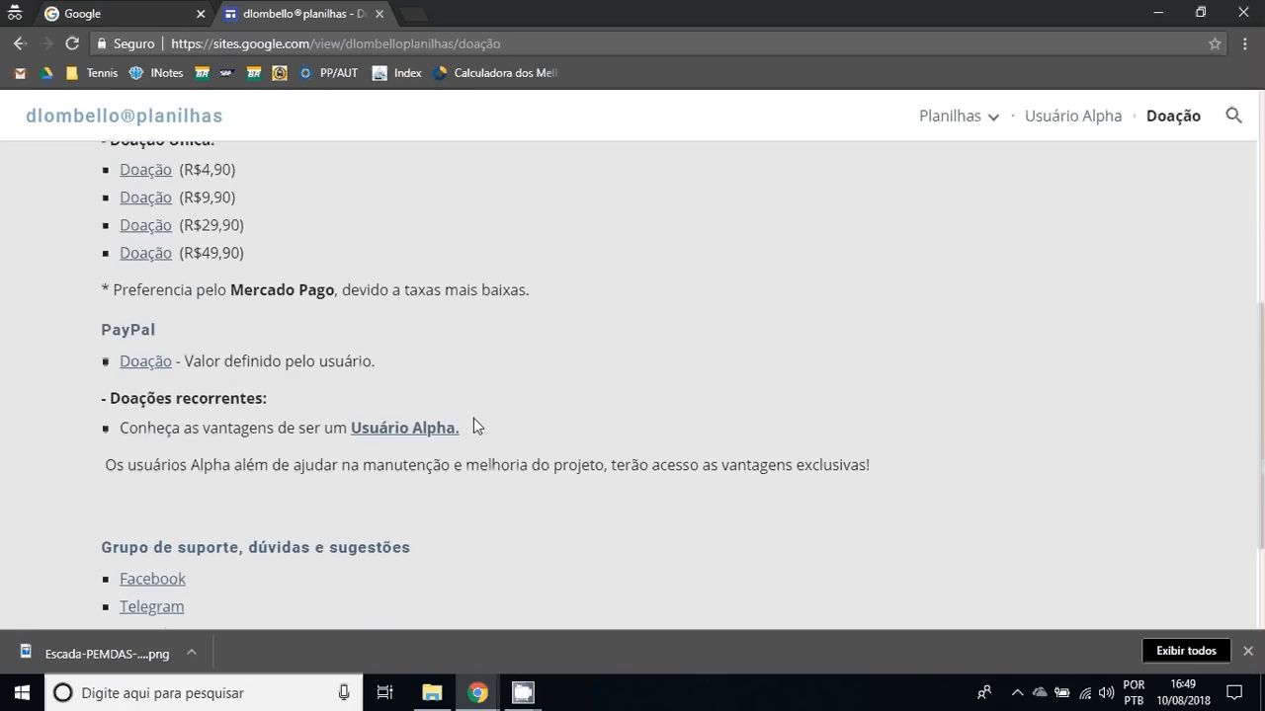
Follow the Usuário Alpha link under recurring donations and read how to become an Alpha user, the advantages and the lesson schedule.
{"action": "left_click", "coordinate": [424, 434]}
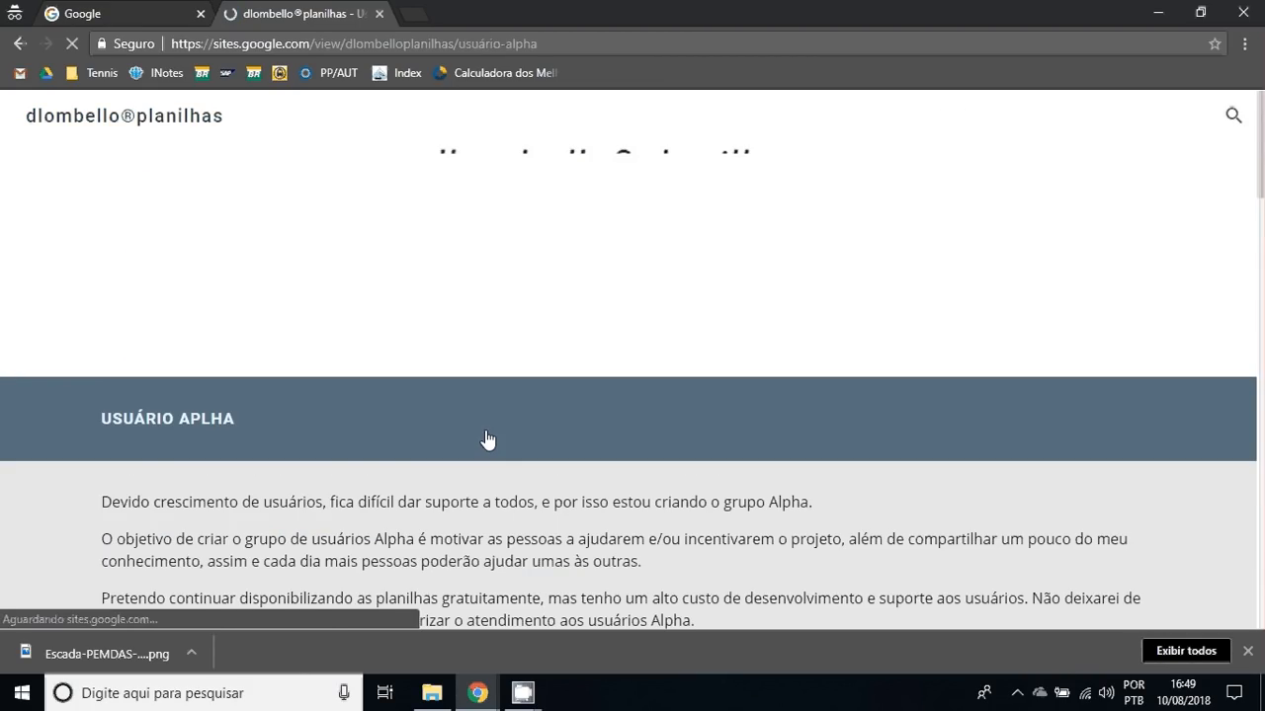
{"action": "scroll", "coordinate": [593, 414], "scroll_direction": "down", "scroll_amount": 3}
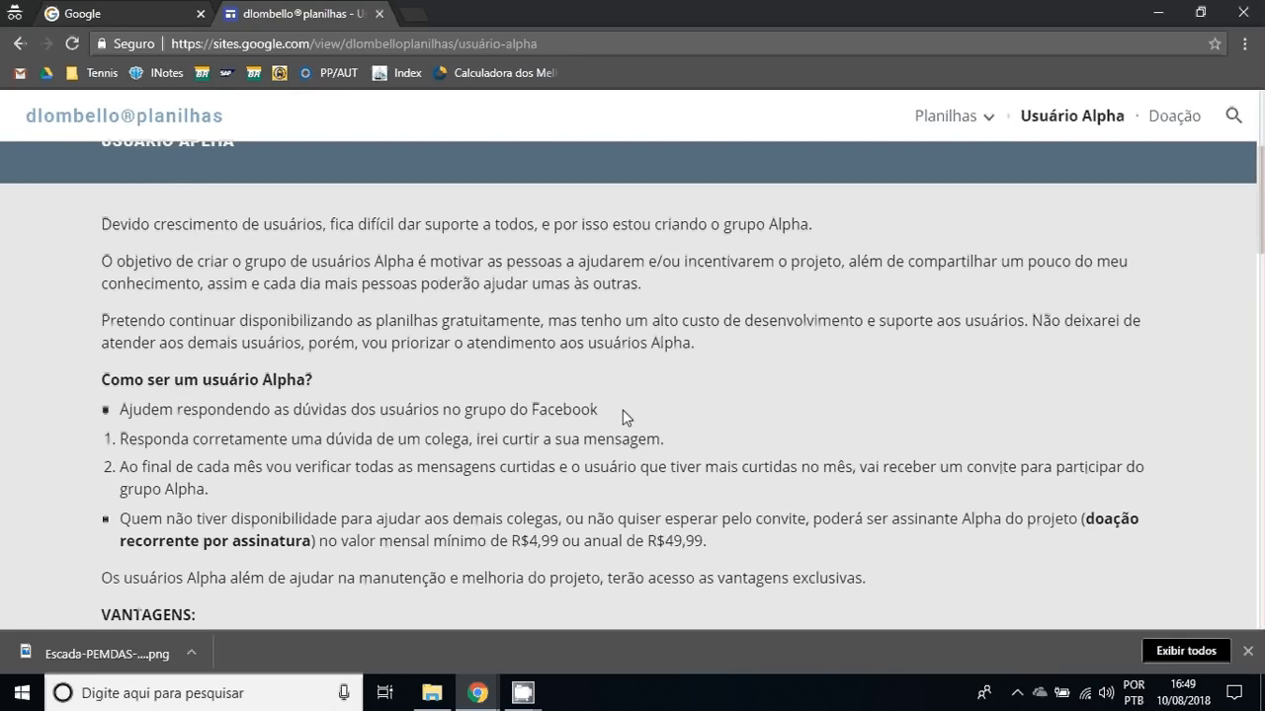
{"action": "scroll", "coordinate": [622, 416], "scroll_direction": "down", "scroll_amount": 1}
{"action": "scroll", "coordinate": [623, 417], "scroll_direction": "down", "scroll_amount": 1}
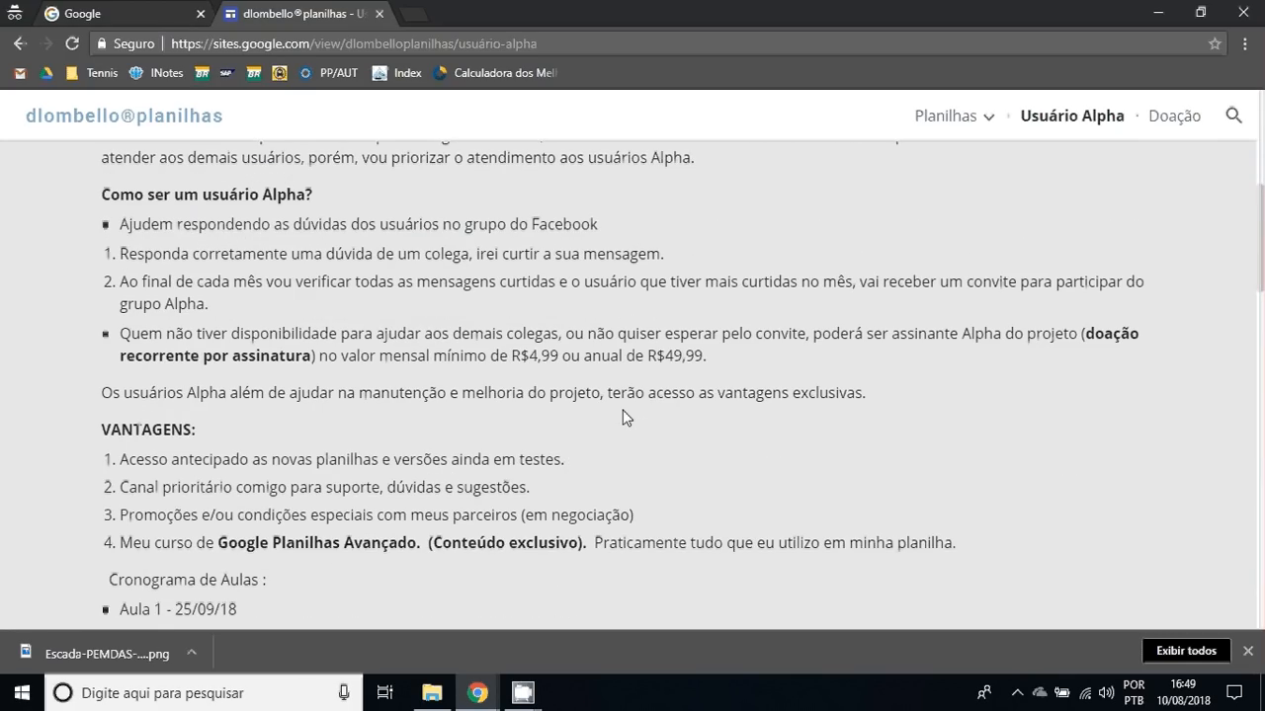
{"action": "scroll", "coordinate": [622, 417], "scroll_direction": "down", "scroll_amount": 1}
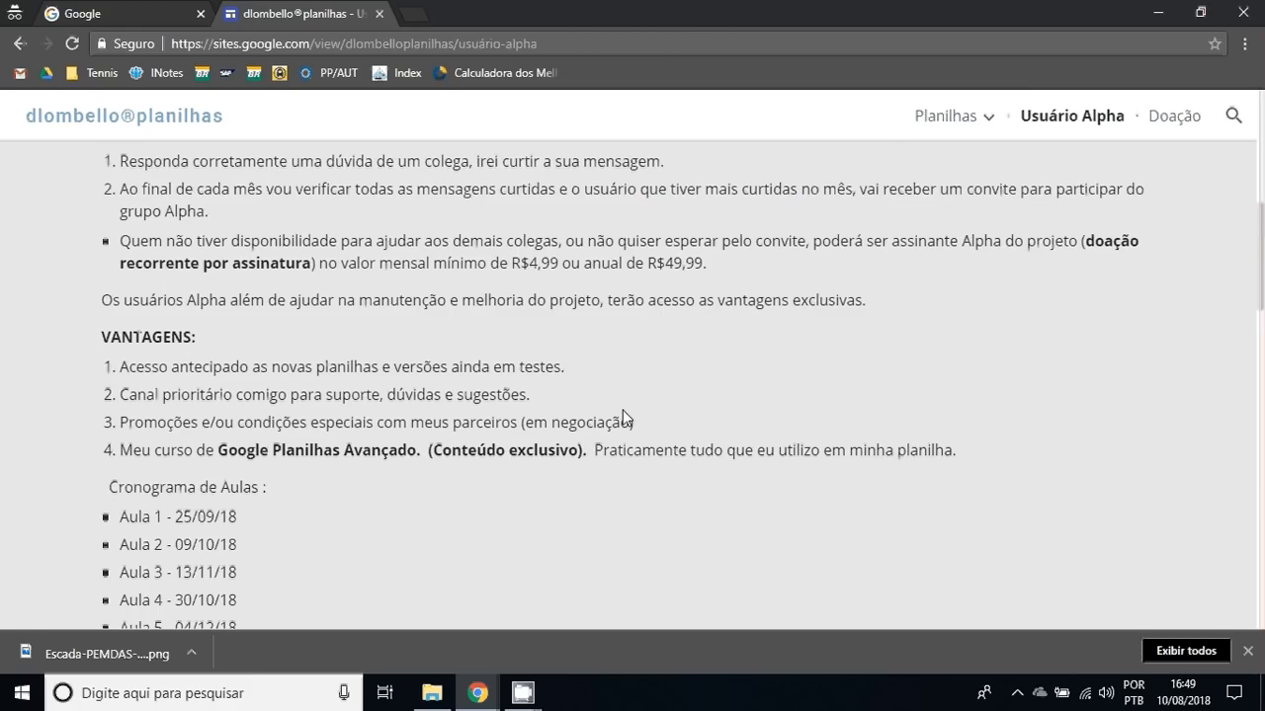
{"action": "scroll", "coordinate": [623, 417], "scroll_direction": "down", "scroll_amount": 1}
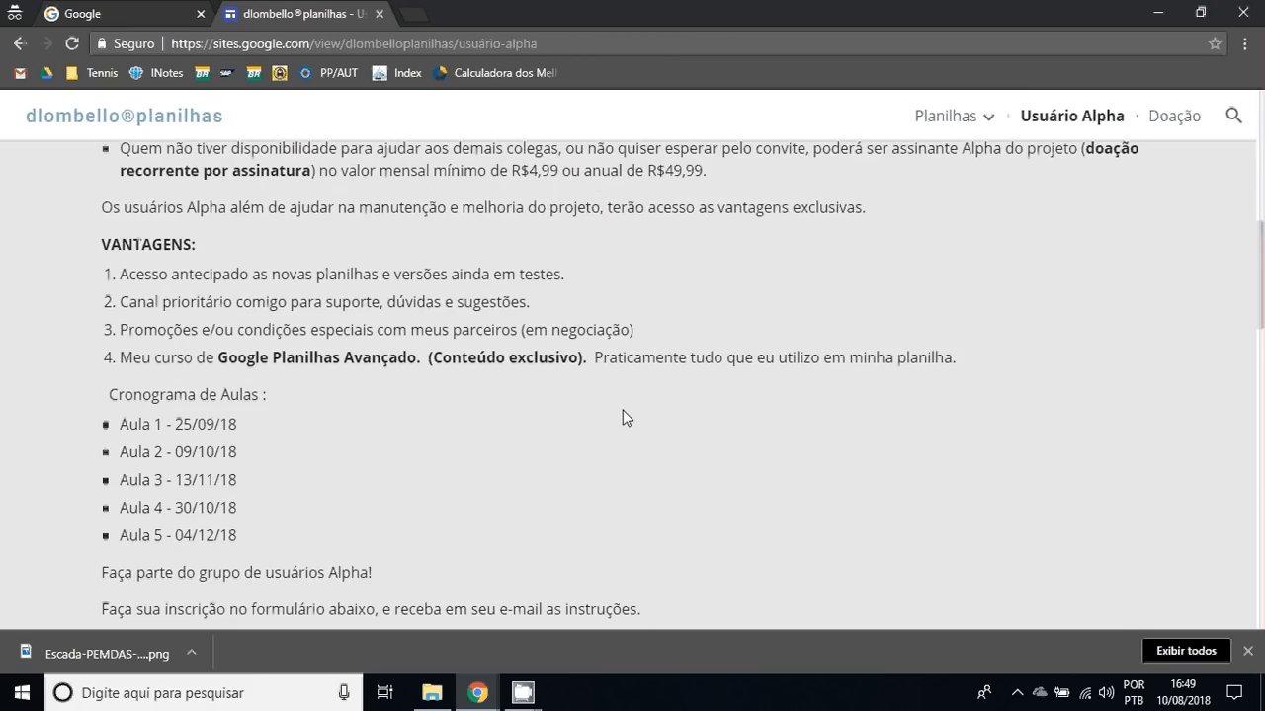
{"action": "scroll", "coordinate": [623, 417], "scroll_direction": "down", "scroll_amount": 1}
{"action": "scroll", "coordinate": [622, 417], "scroll_direction": "up", "scroll_amount": 1}
Highlight the first two VANTAGENS items, on early access to new spreadsheets and the priority support channel, and clear the selection.
{"action": "left_click_drag", "start_coordinate": [137, 273], "coordinate": [534, 275]}
{"action": "left_click", "coordinate": [603, 280]}
{"action": "left_click_drag", "start_coordinate": [120, 302], "coordinate": [197, 301]}
{"action": "left_click", "coordinate": [636, 299]}
Look through the embedded Usuário Alpha registration form and the support group links at the end of the page.
{"action": "scroll", "coordinate": [647, 310], "scroll_direction": "down", "scroll_amount": 1}
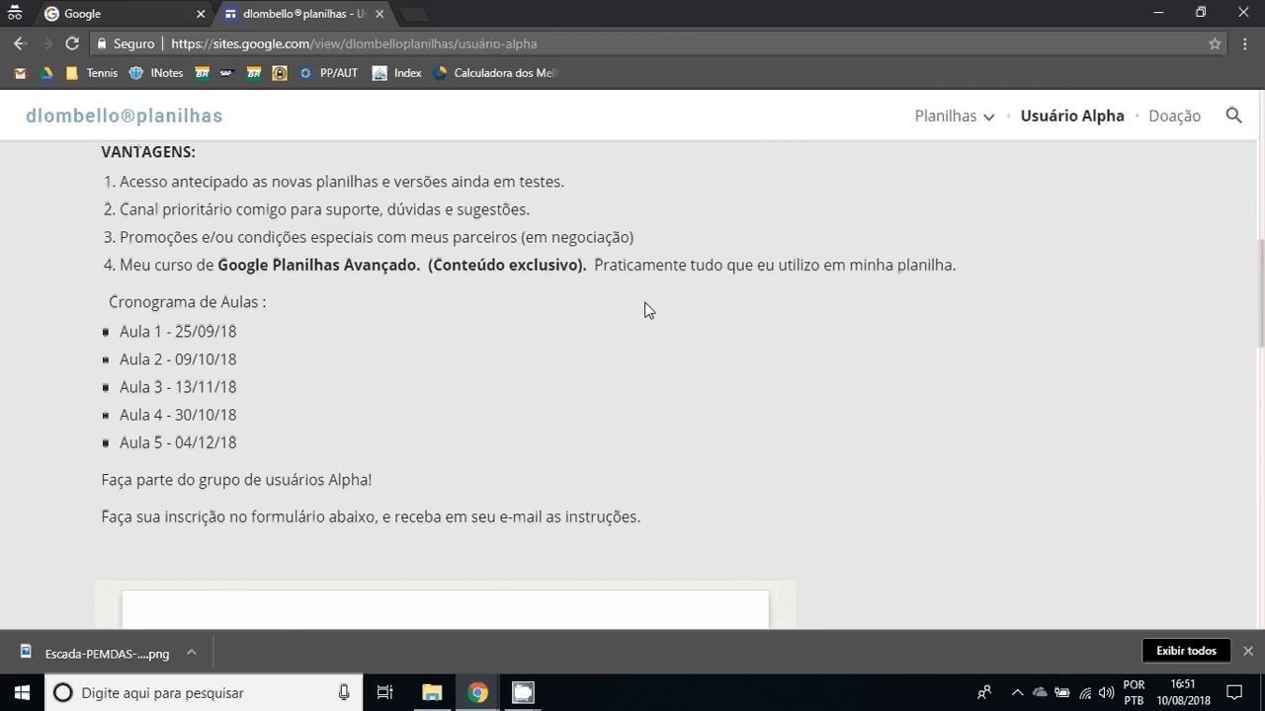
{"action": "scroll", "coordinate": [570, 372], "scroll_direction": "down", "scroll_amount": 3}
{"action": "scroll", "coordinate": [570, 372], "scroll_direction": "down", "scroll_amount": 10}
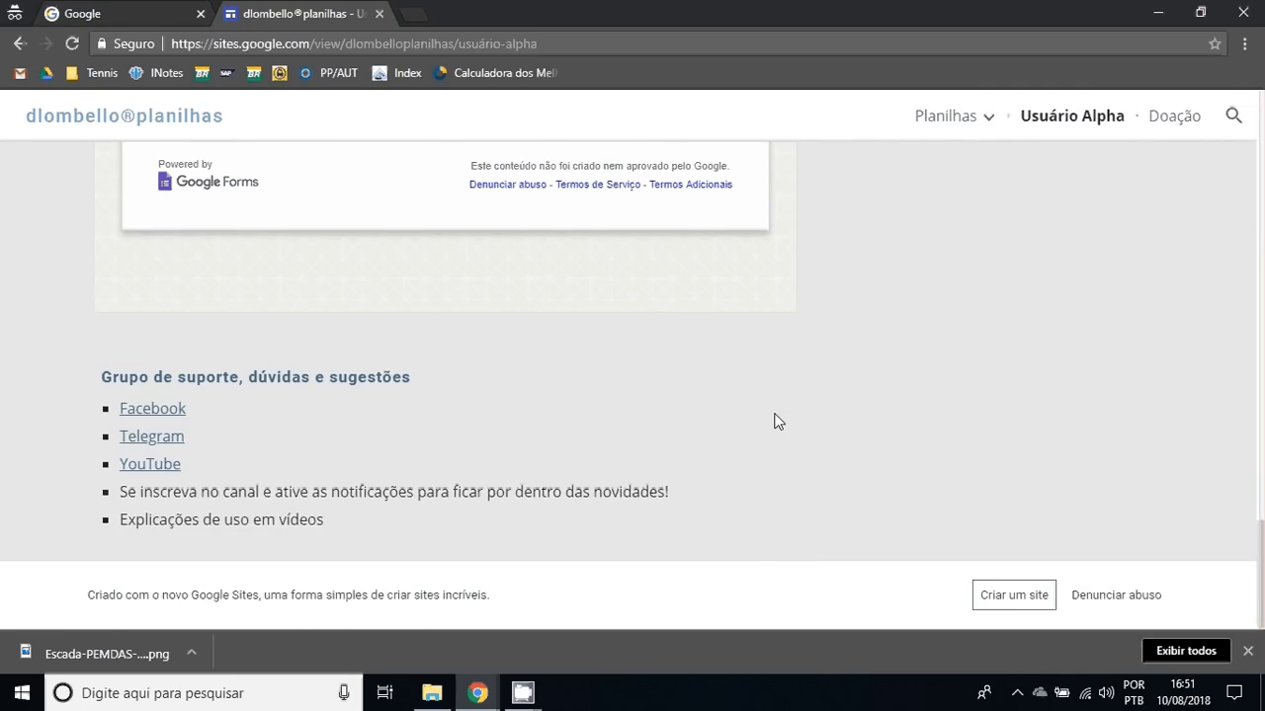
{"action": "scroll", "coordinate": [840, 410], "scroll_direction": "up", "scroll_amount": 1}
{"action": "scroll", "coordinate": [910, 400], "scroll_direction": "down", "scroll_amount": 1}
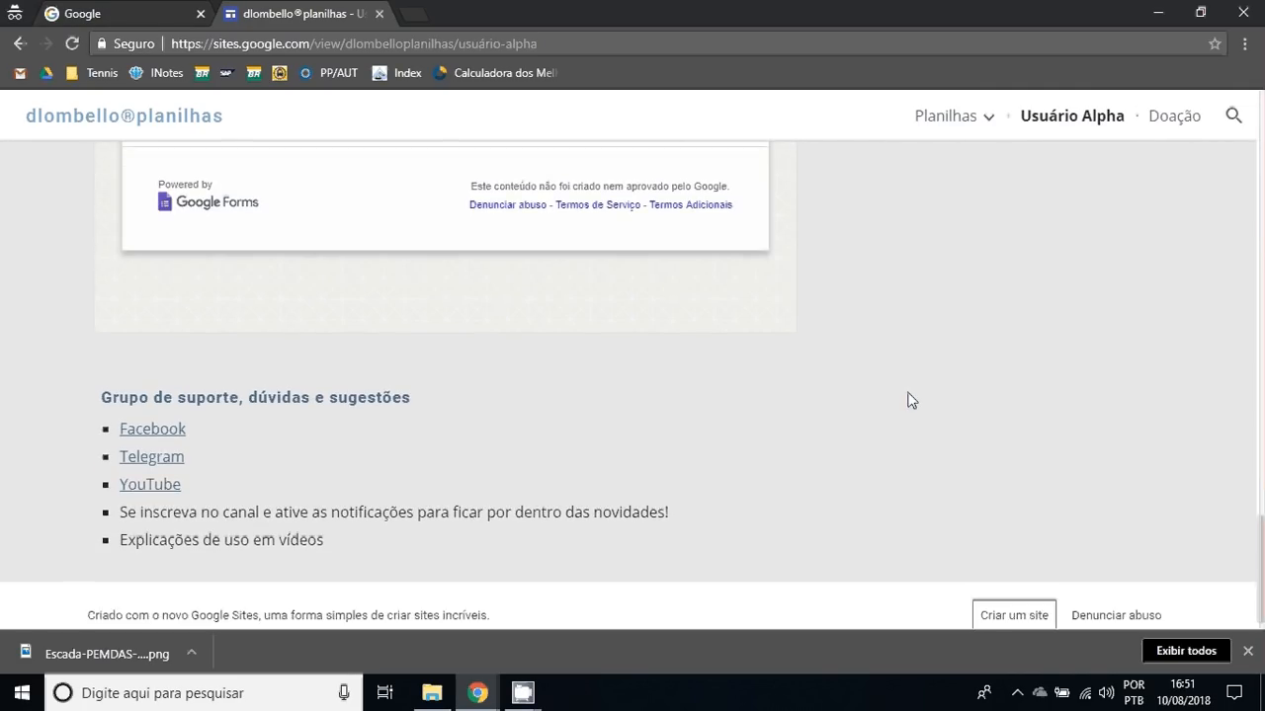
{"action": "scroll", "coordinate": [293, 470], "scroll_direction": "down", "scroll_amount": 1}
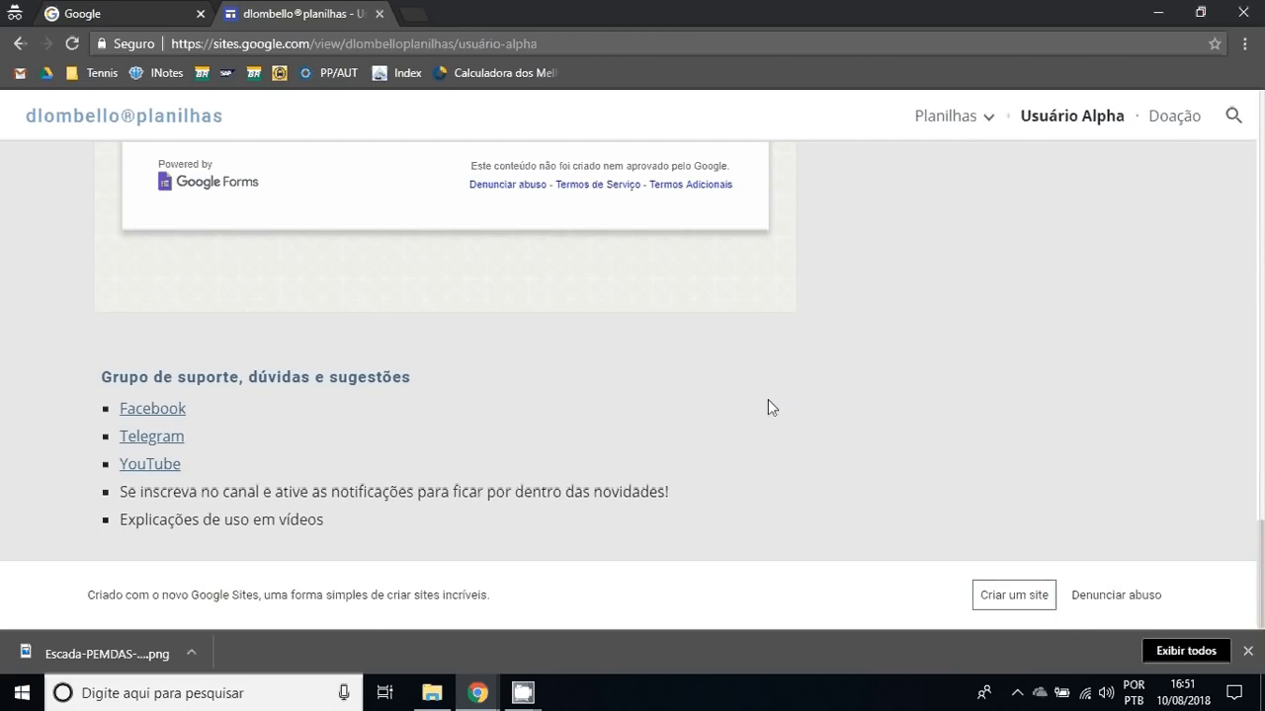
Return to the Alpha subscription paragraph and highlight its minimum monthly and annual prices.
{"action": "scroll", "coordinate": [781, 437], "scroll_direction": "up", "scroll_amount": 10}
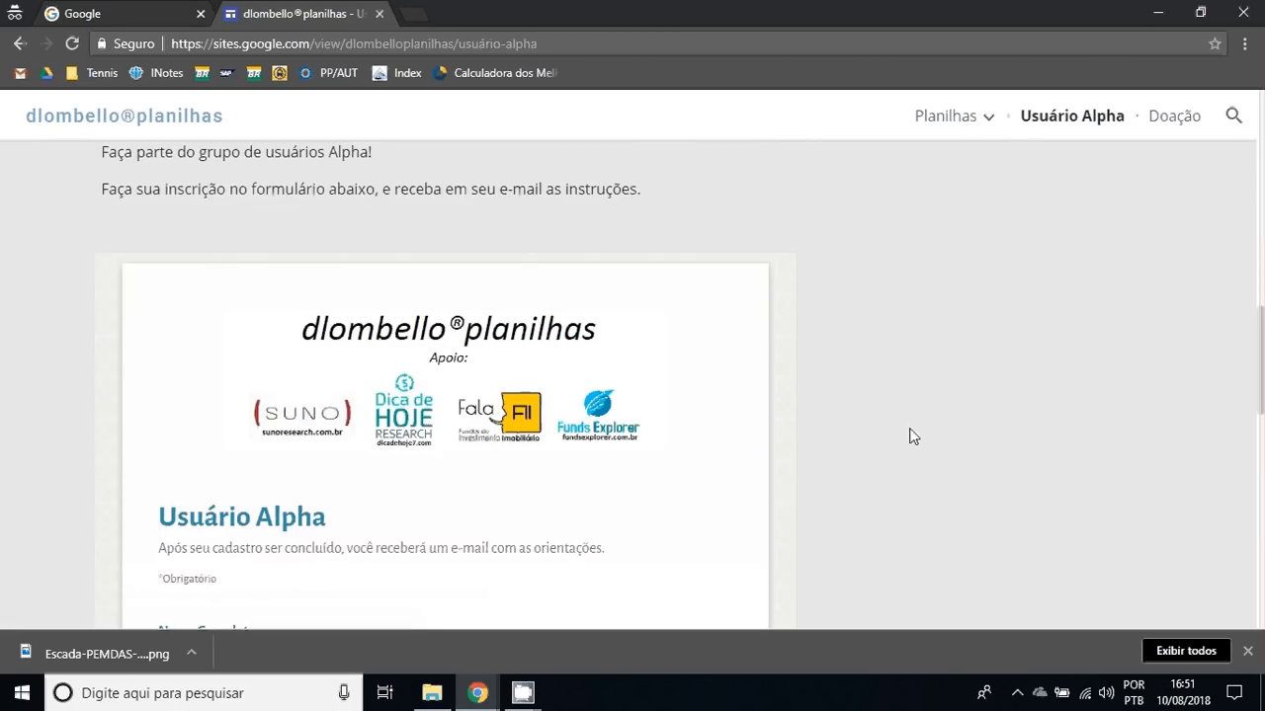
{"action": "scroll", "coordinate": [913, 436], "scroll_direction": "up", "scroll_amount": 5}
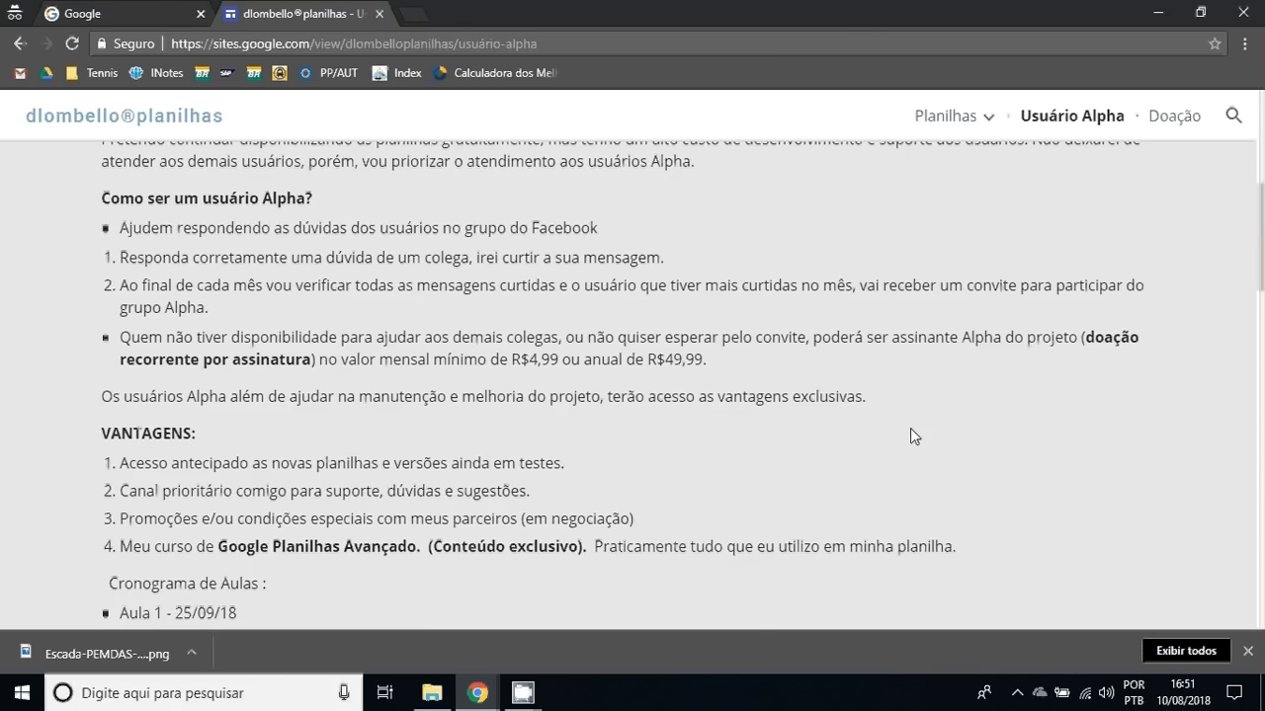
{"action": "scroll", "coordinate": [910, 428], "scroll_direction": "down", "scroll_amount": 1}
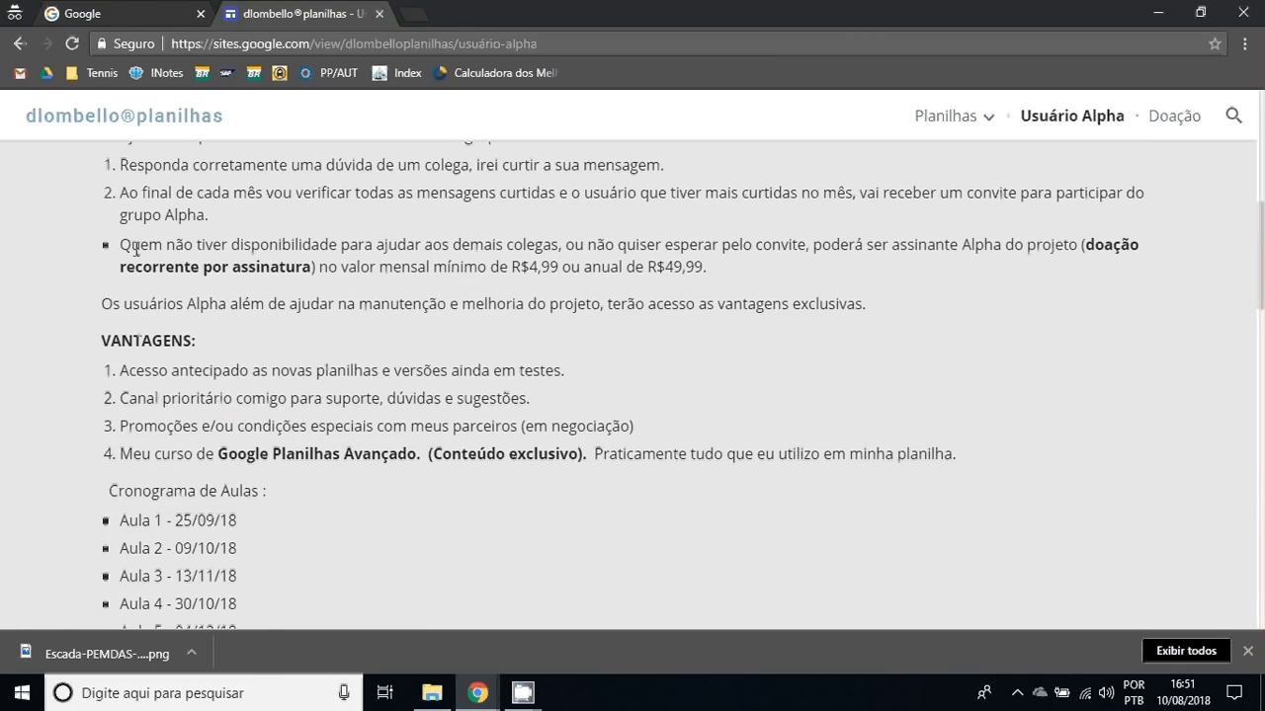
{"action": "left_click_drag", "start_coordinate": [129, 244], "coordinate": [559, 269]}
{"action": "left_click", "coordinate": [513, 276]}
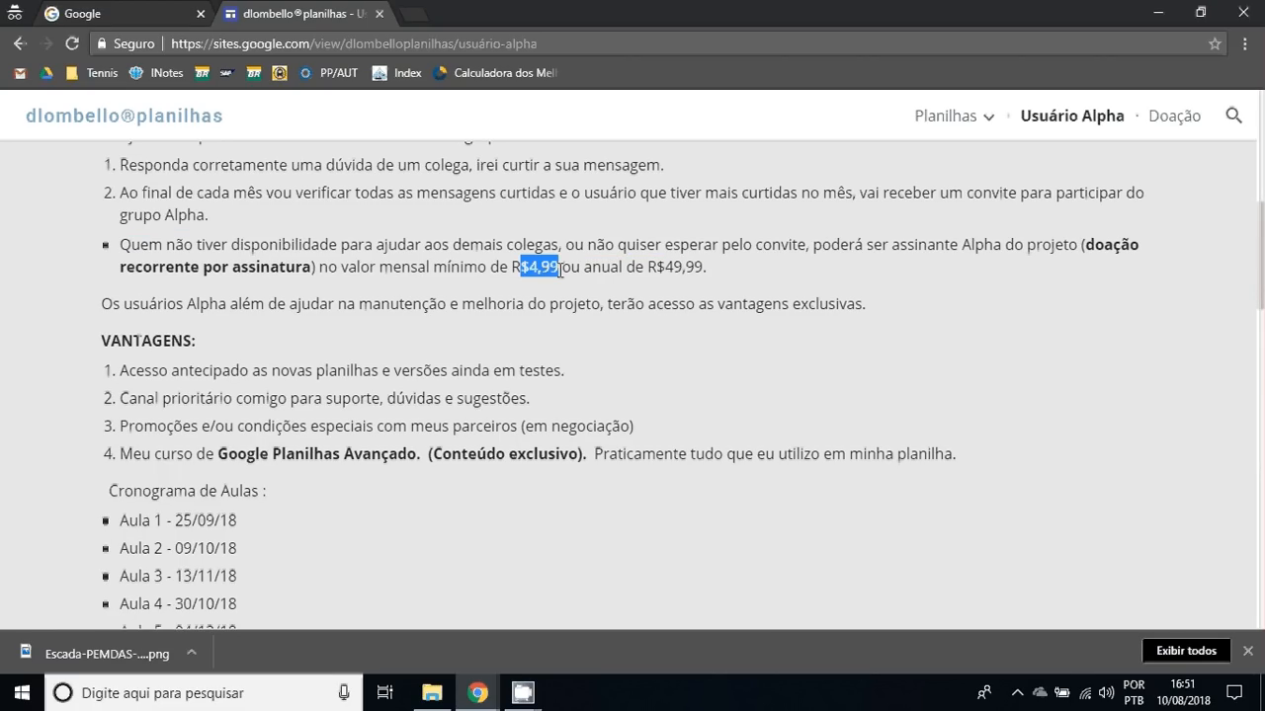
{"action": "left_click", "coordinate": [706, 269]}
{"action": "left_click_drag", "start_coordinate": [706, 269], "coordinate": [674, 269]}
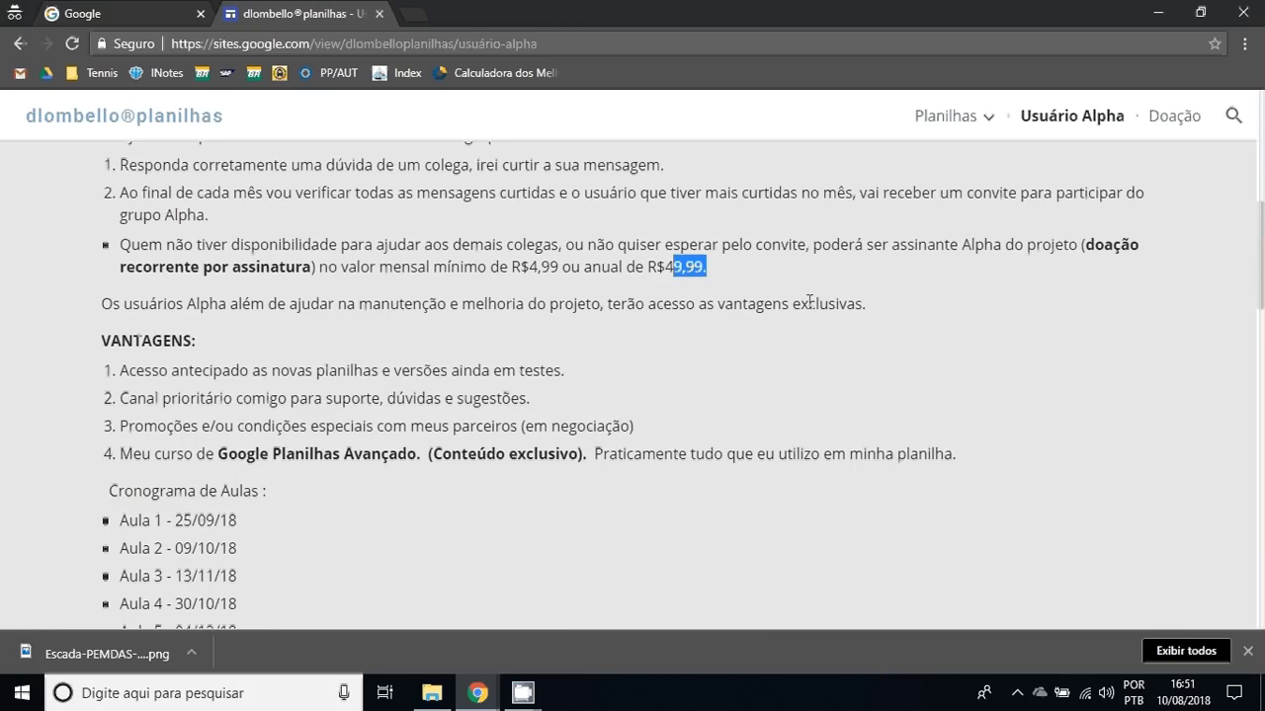
Highlight the Google Planilhas Avançado course advantage, clear the selection and check the lesson schedule beneath it.
{"action": "scroll", "coordinate": [809, 301], "scroll_direction": "down", "scroll_amount": 1}
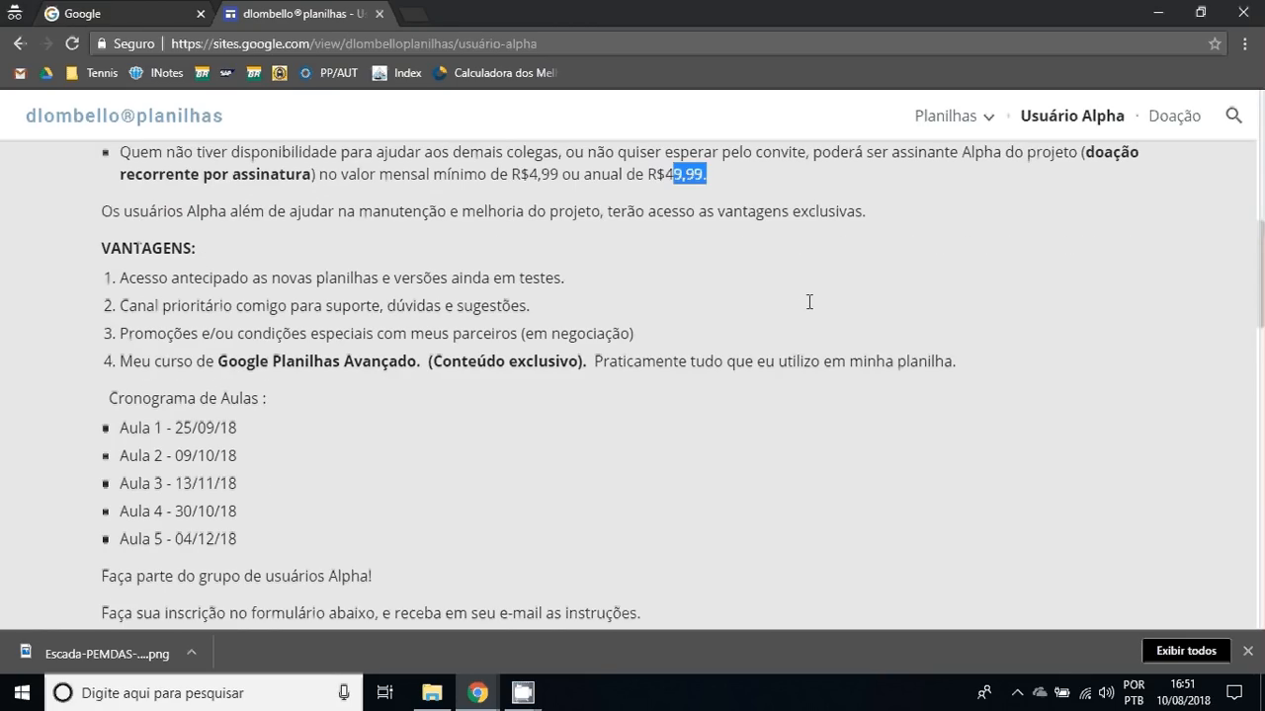
{"action": "scroll", "coordinate": [809, 302], "scroll_direction": "down", "scroll_amount": 1}
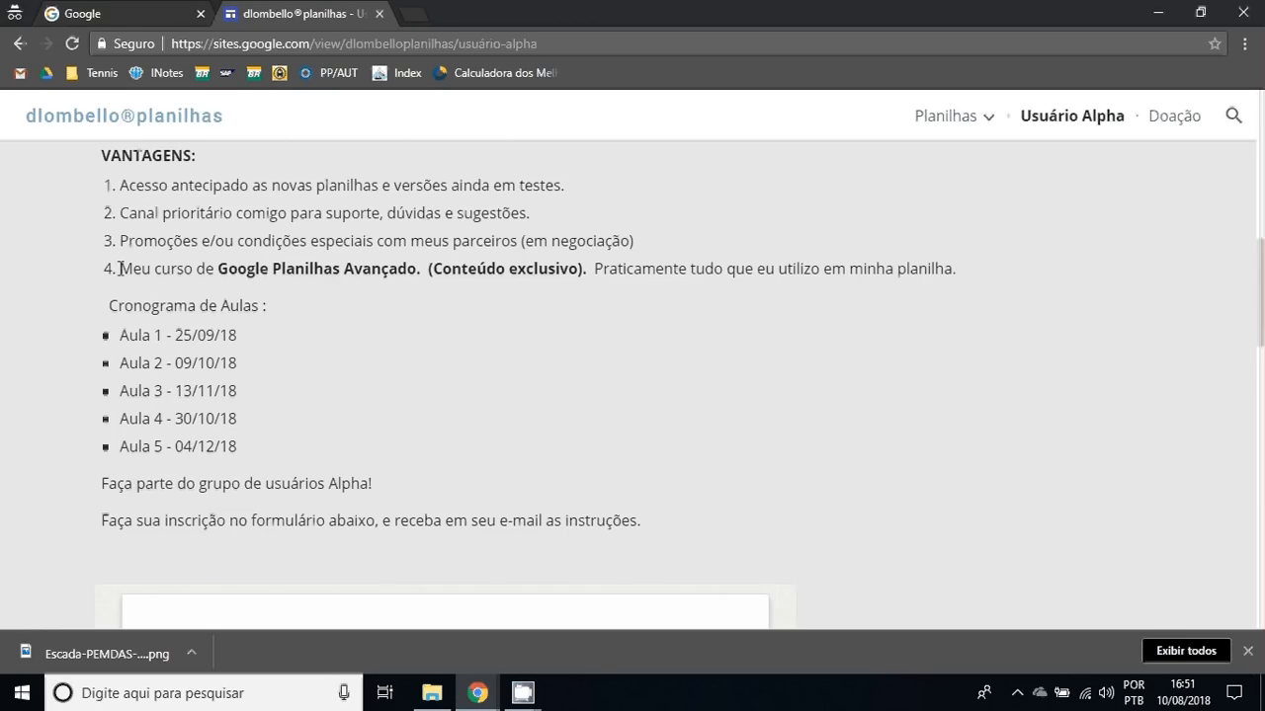
{"action": "left_click_drag", "start_coordinate": [120, 268], "coordinate": [845, 269]}
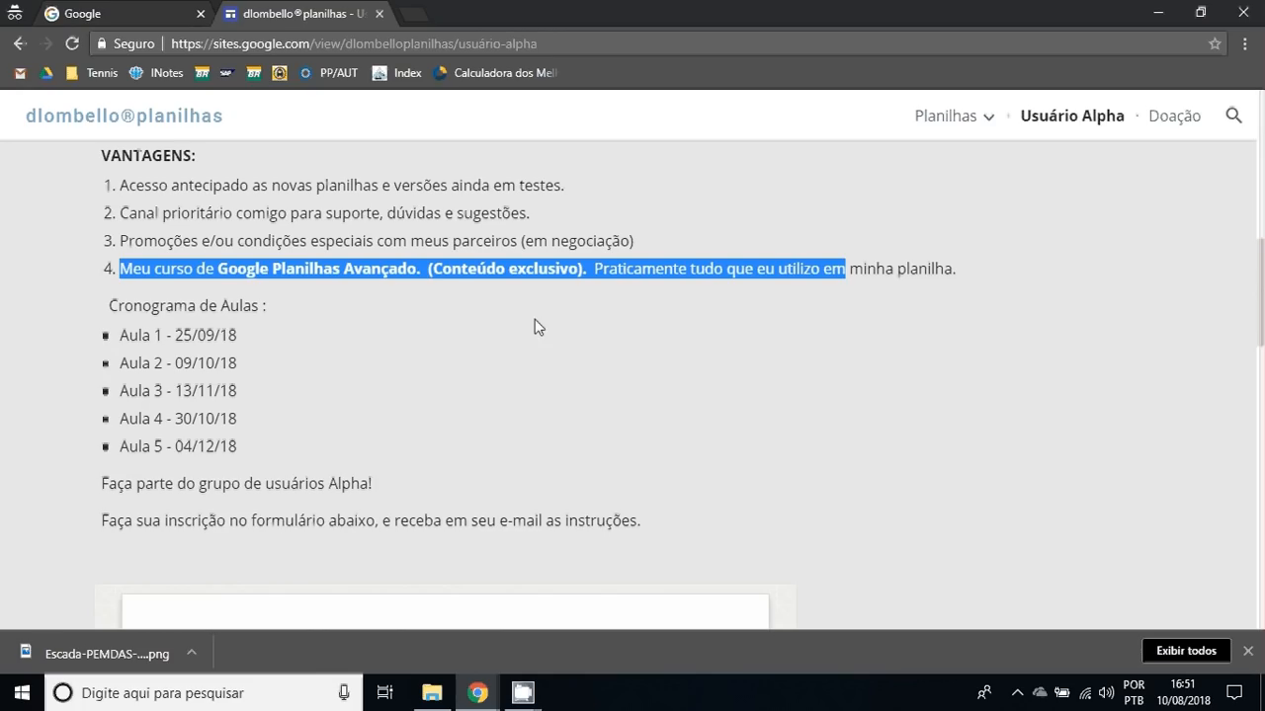
{"action": "left_click", "coordinate": [575, 250]}
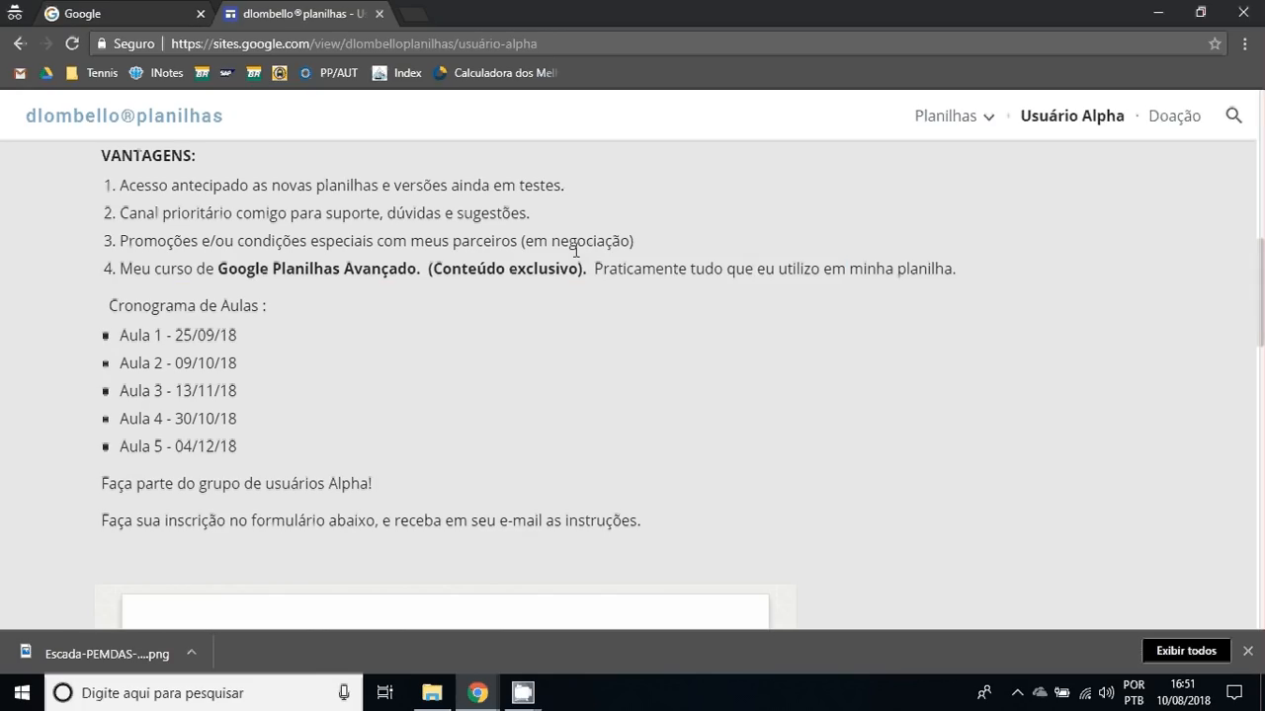
{"action": "scroll", "coordinate": [423, 262], "scroll_direction": "down", "scroll_amount": 1}
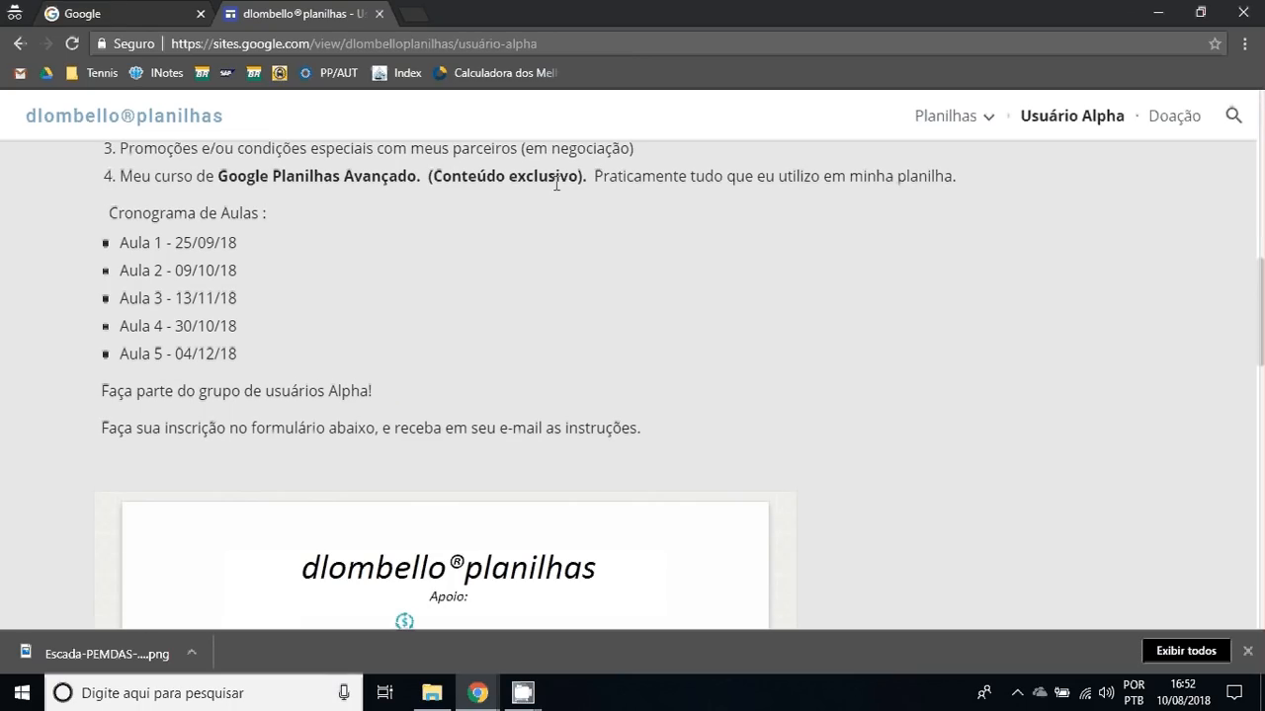
Highlight the Google Planilhas Avançado course name, its description and the lesson dates from Aula 2 to Aula 5, and clear the selection.
{"action": "double_click", "coordinate": [242, 176]}
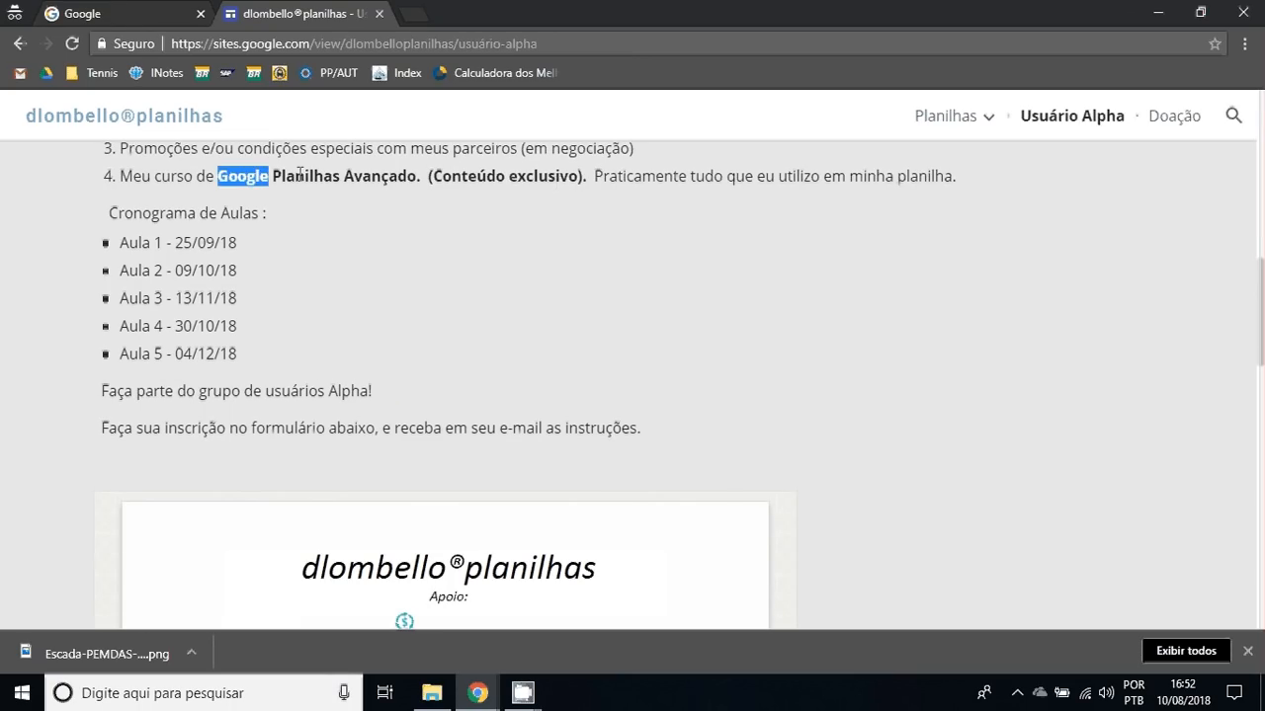
{"action": "left_click_drag", "start_coordinate": [299, 174], "coordinate": [502, 176]}
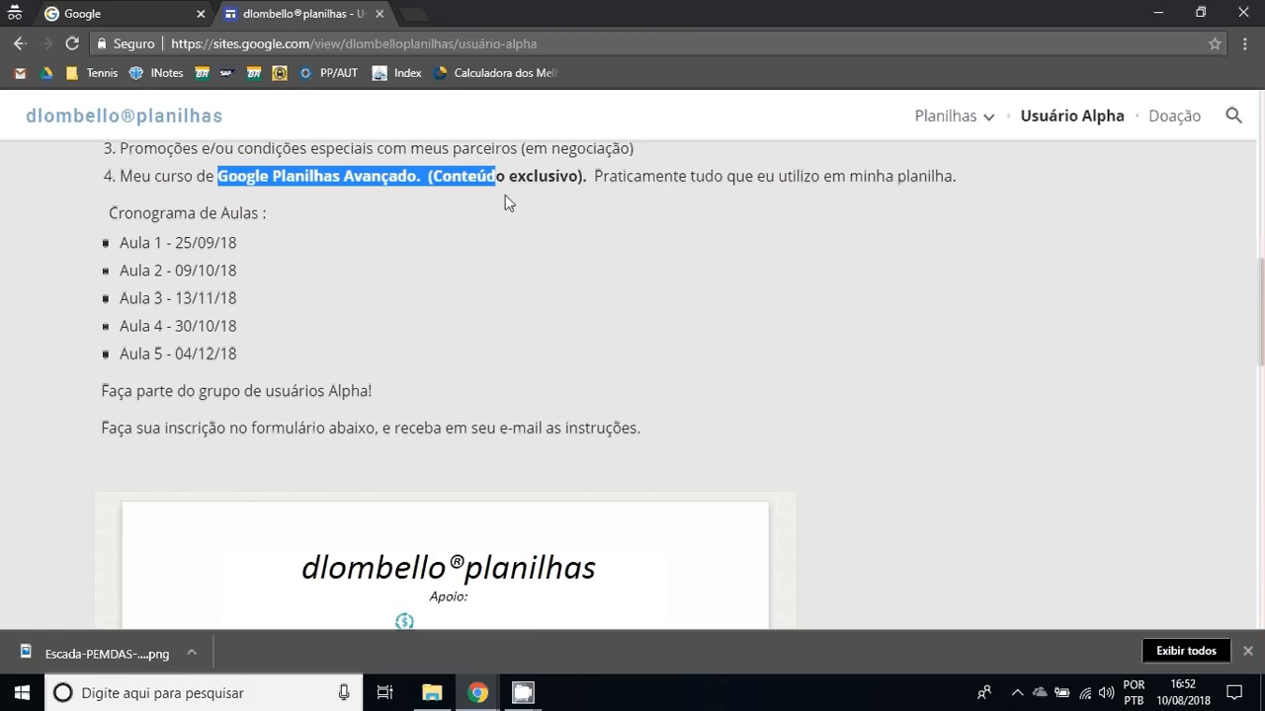
{"action": "left_click", "coordinate": [583, 210]}
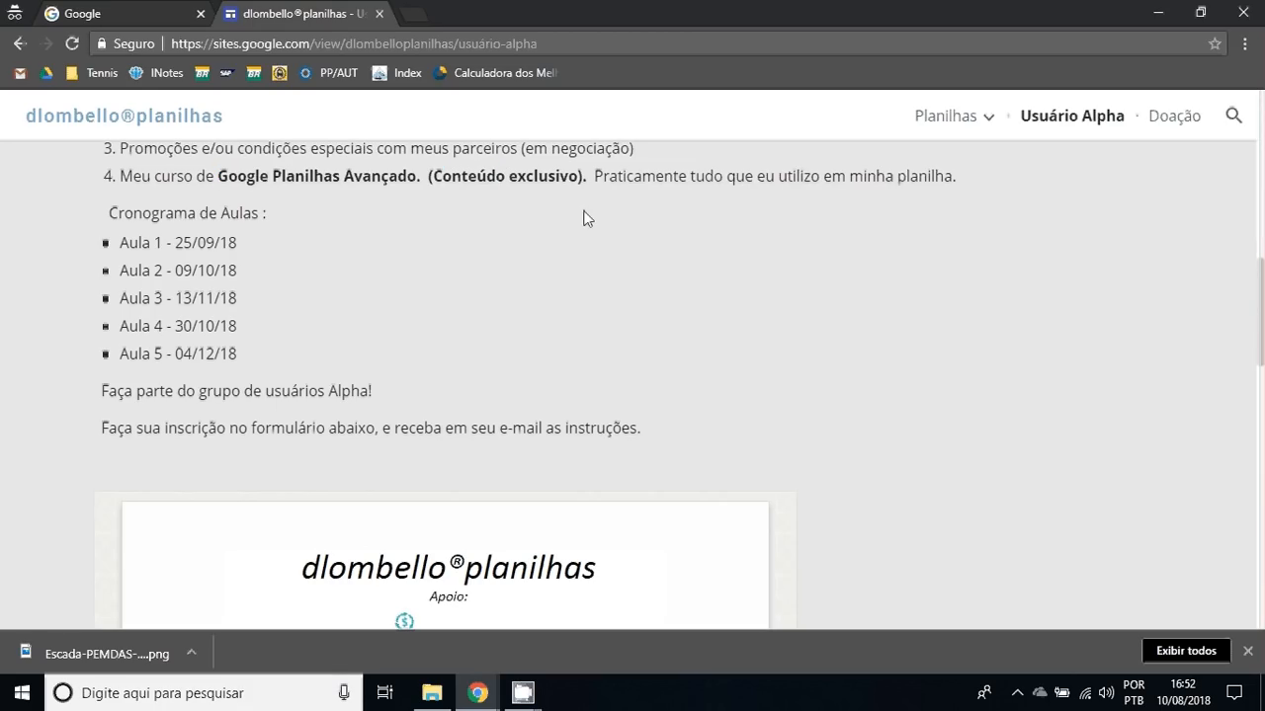
{"action": "left_click_drag", "start_coordinate": [593, 176], "coordinate": [892, 226]}
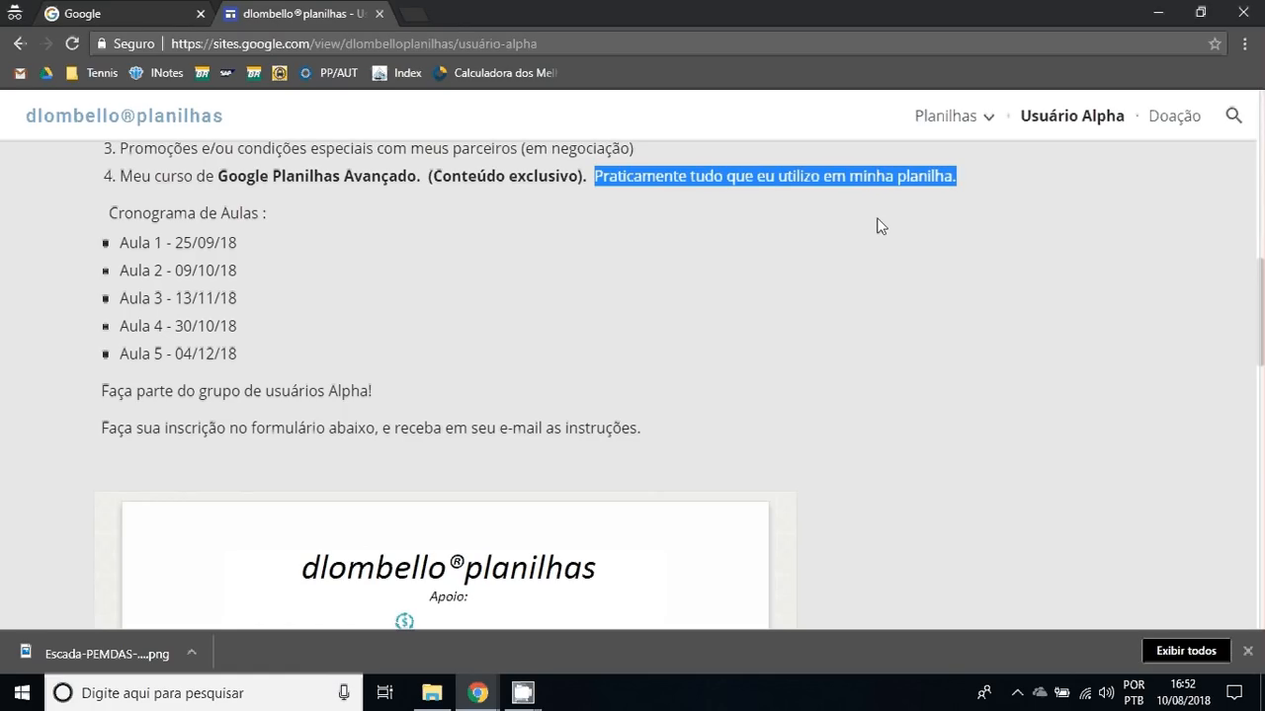
{"action": "left_click_drag", "start_coordinate": [118, 270], "coordinate": [300, 358]}
{"action": "left_click", "coordinate": [610, 179]}
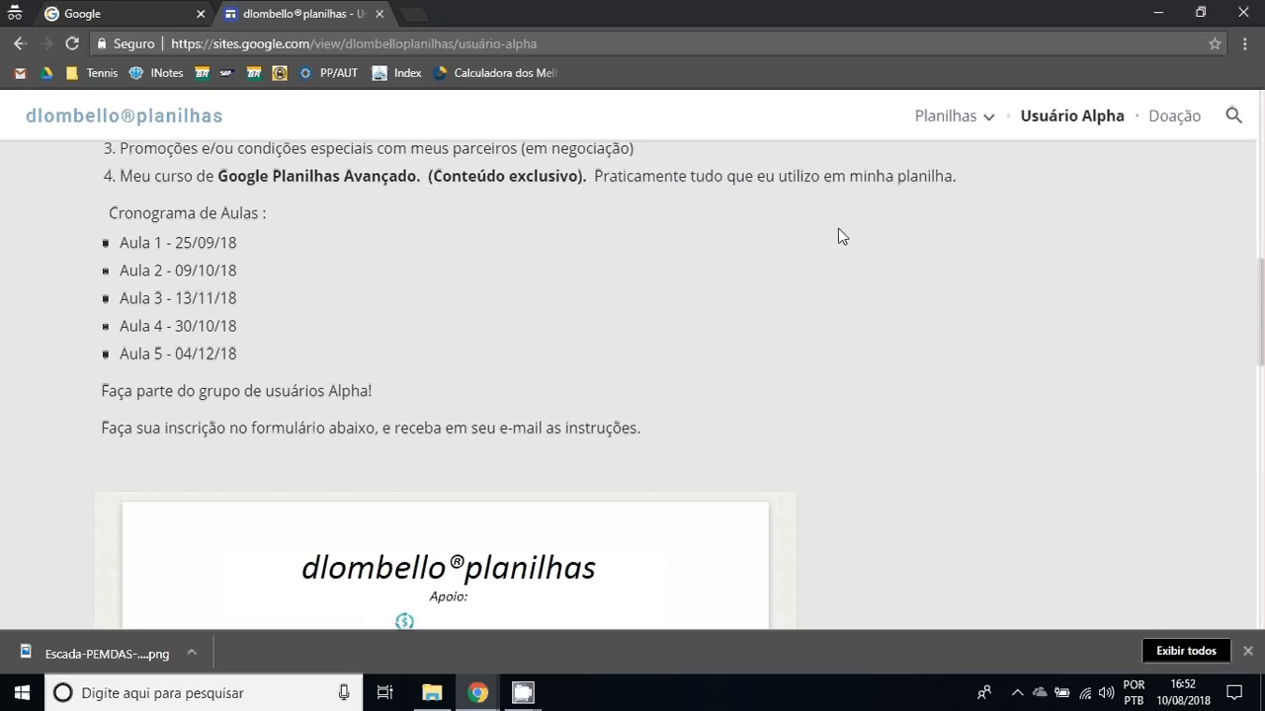
Look through the Usuário Alpha registration form down to the payment frequency options and return to the beginning of the page.
{"action": "scroll", "coordinate": [809, 229], "scroll_direction": "down", "scroll_amount": 1}
{"action": "scroll", "coordinate": [809, 237], "scroll_direction": "down", "scroll_amount": 1}
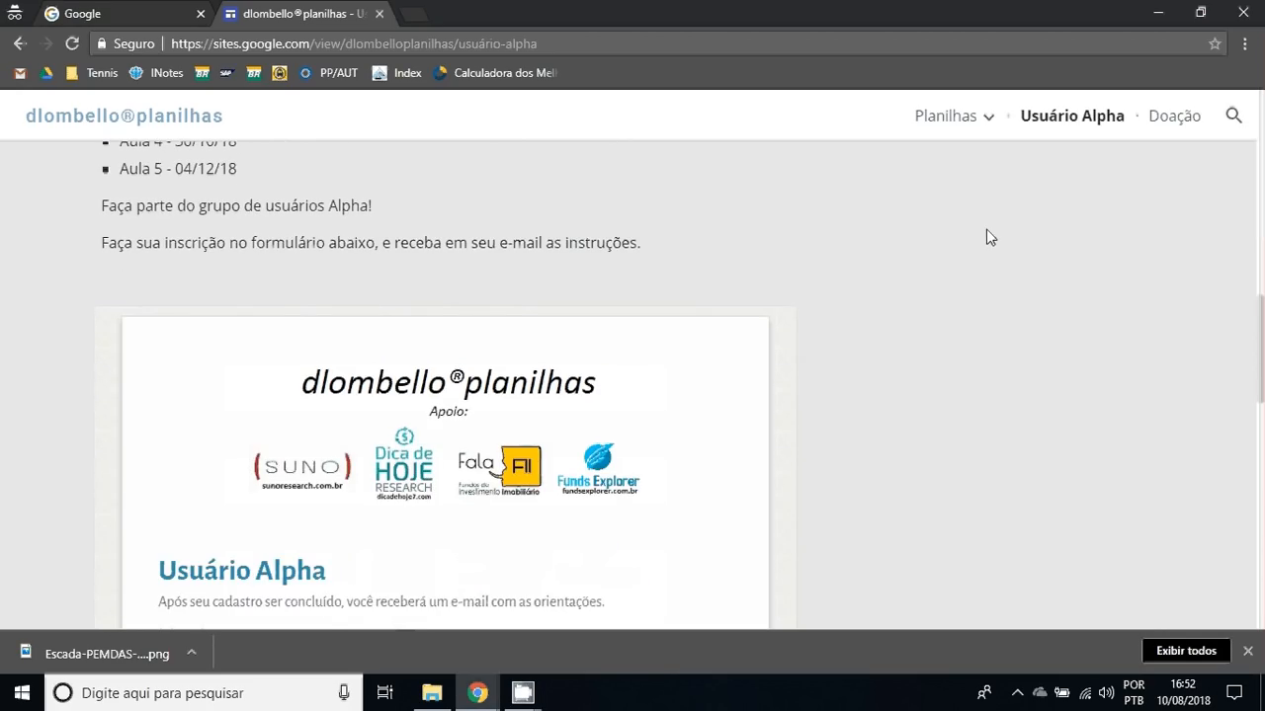
{"action": "scroll", "coordinate": [985, 237], "scroll_direction": "down", "scroll_amount": 1}
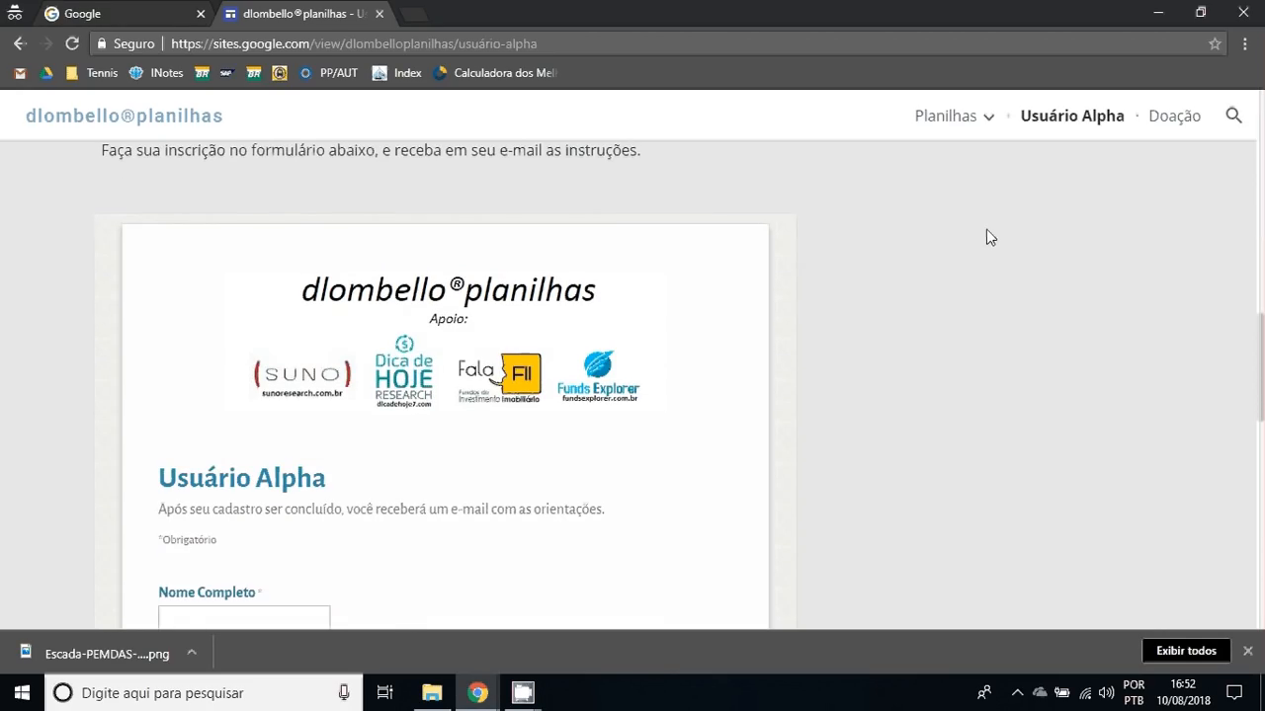
{"action": "scroll", "coordinate": [989, 237], "scroll_direction": "down", "scroll_amount": 4}
{"action": "scroll", "coordinate": [986, 229], "scroll_direction": "down", "scroll_amount": 2}
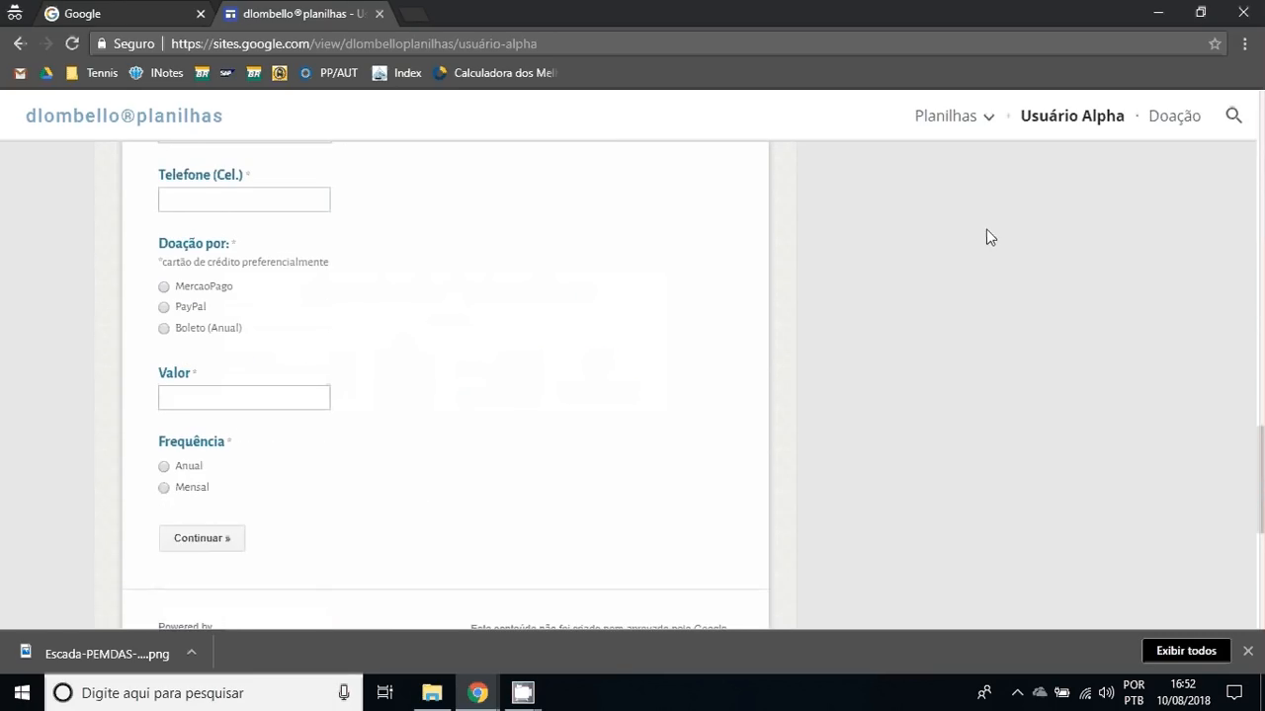
{"action": "scroll", "coordinate": [836, 245], "scroll_direction": "down", "scroll_amount": 1}
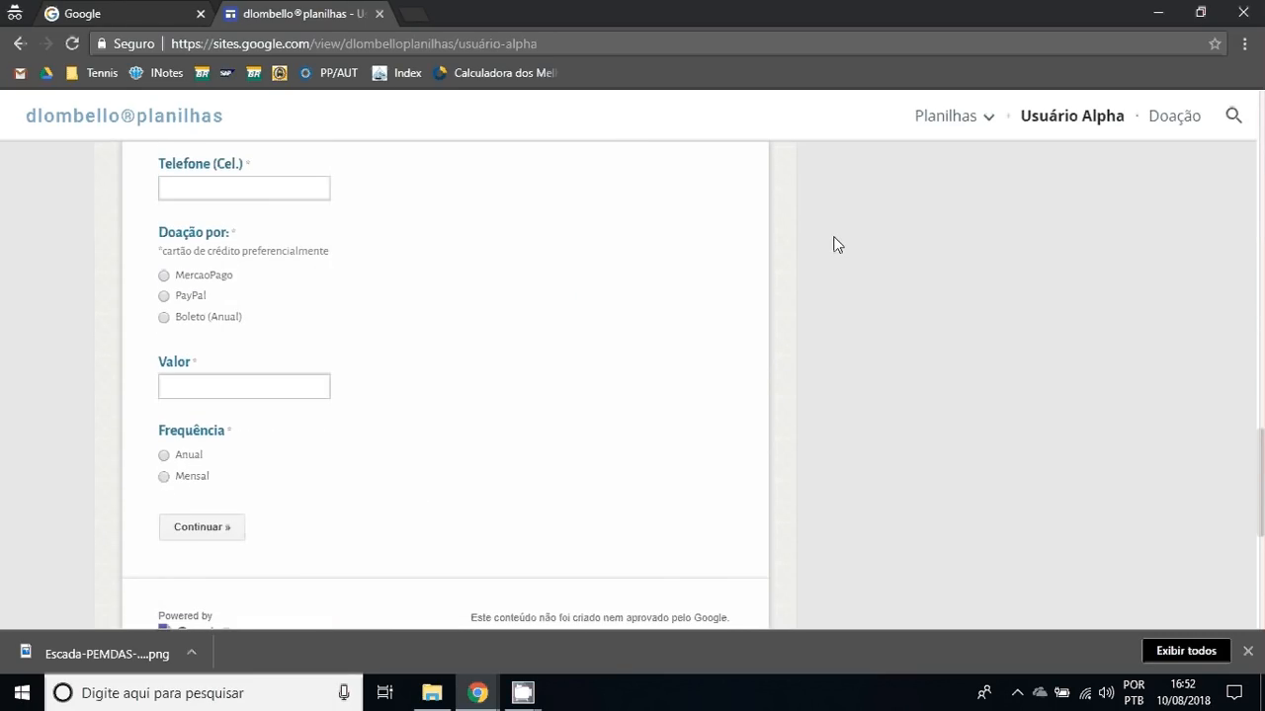
{"action": "scroll", "coordinate": [896, 220], "scroll_direction": "up", "scroll_amount": 7}
{"action": "scroll", "coordinate": [896, 219], "scroll_direction": "up", "scroll_amount": 5}
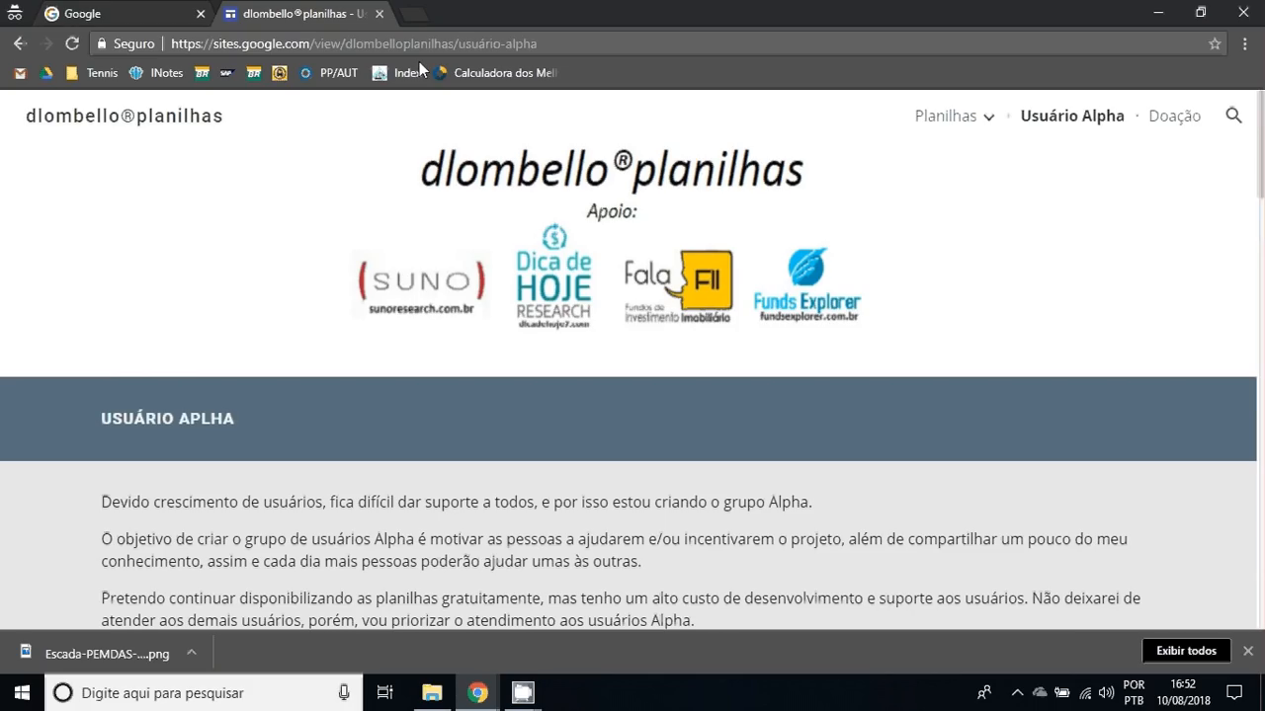
Close the dlombello®planilhas site and stay on the Google home page without switching windows.
{"action": "left_click", "coordinate": [380, 14]}
{"action": "key", "text": "alt+shift+Tab"}
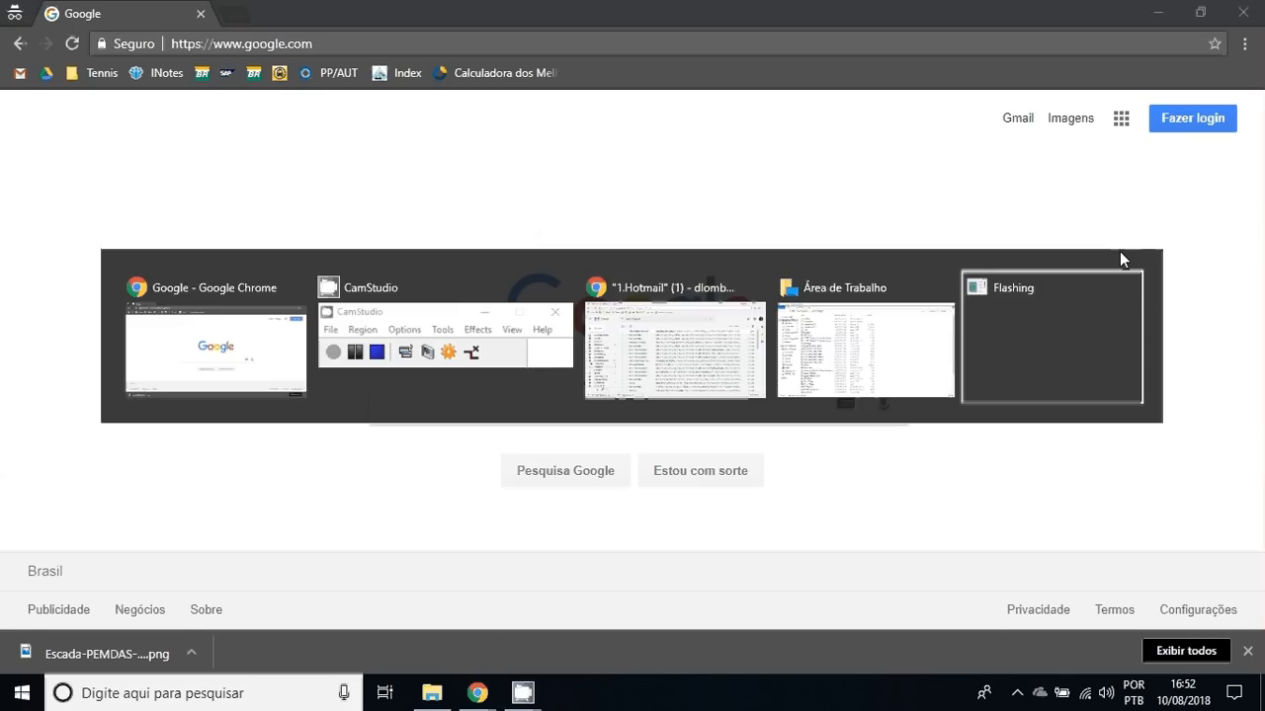
{"action": "key", "text": "Escape"}
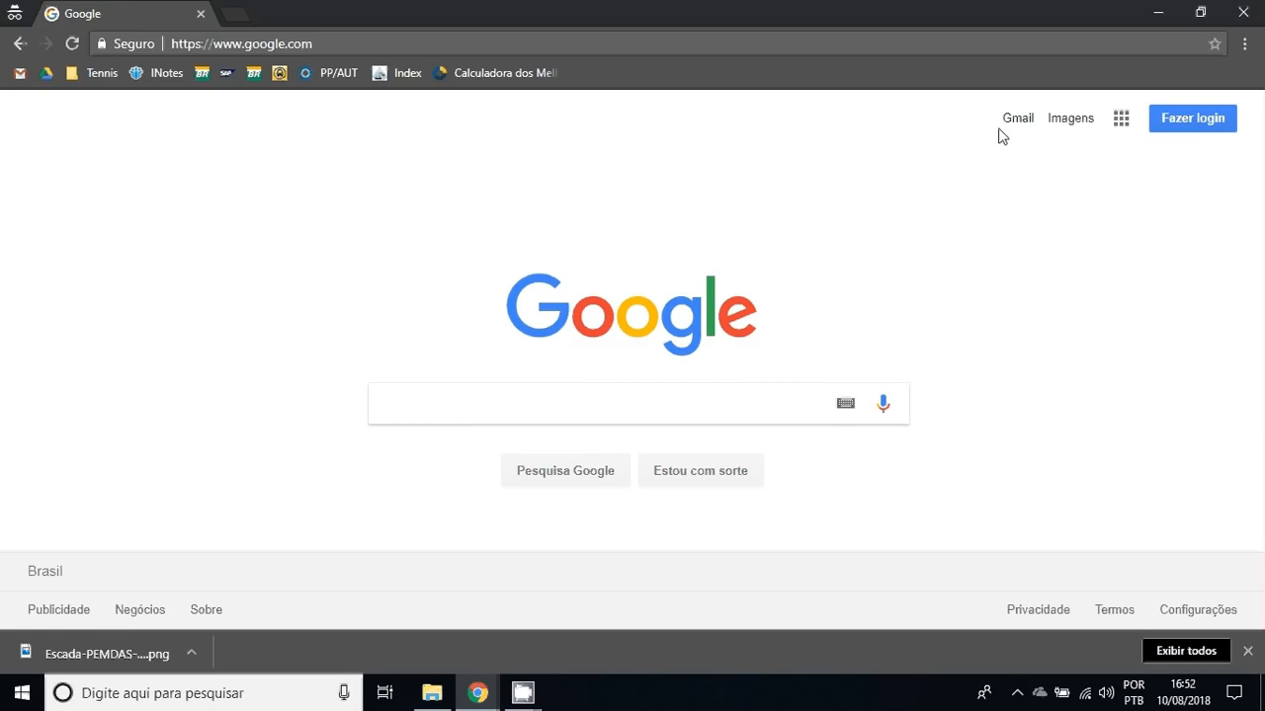
Sign in to Google by entering the account e-mail and the account password.
{"action": "left_click", "coordinate": [1192, 119]}
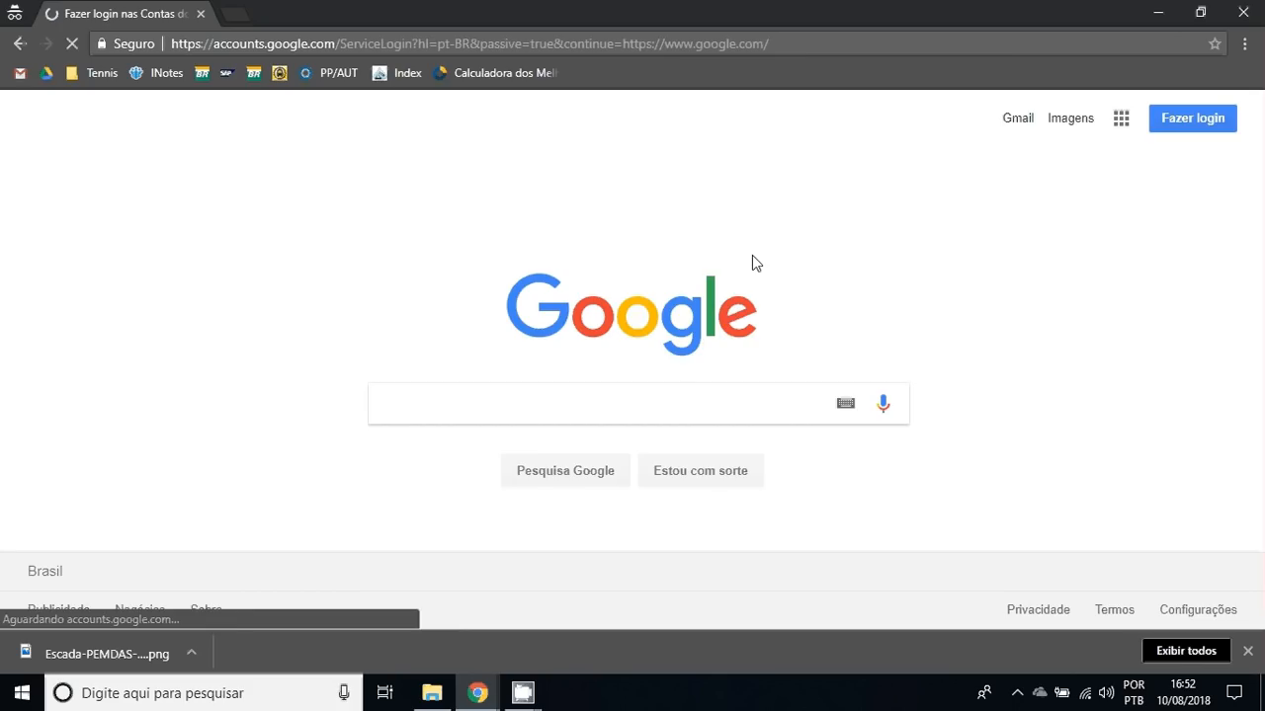
{"action": "left_click", "coordinate": [517, 312]}
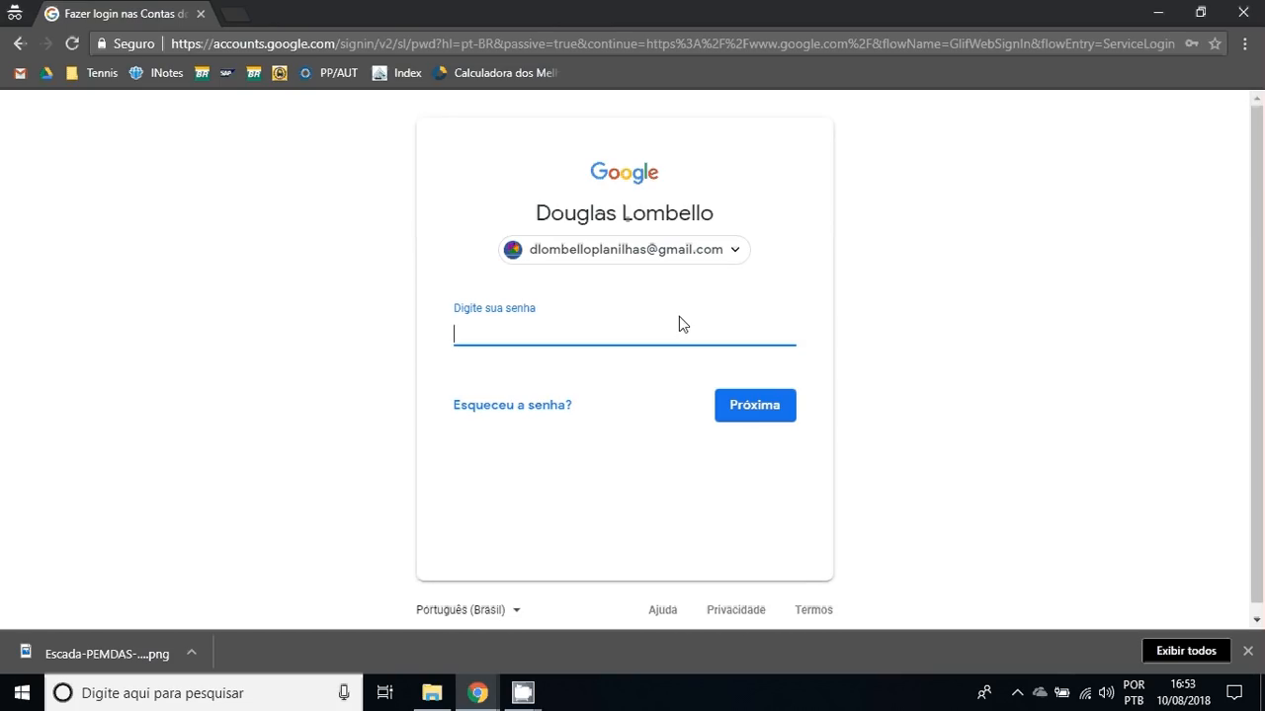
{"action": "type", "text": "••••••••"}
{"action": "key", "text": "Return"}
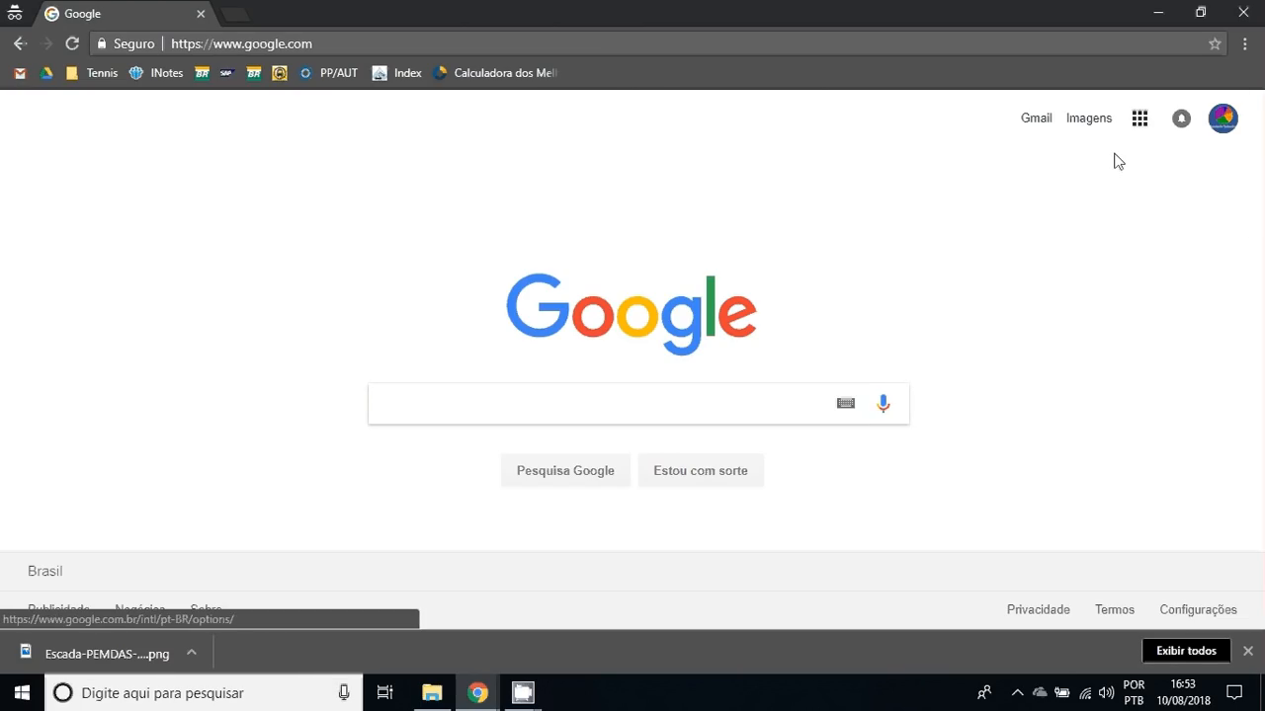
Open Google Drive from the Google apps and expand the Meu Drive folder tree.
{"action": "left_click", "coordinate": [1139, 118]}
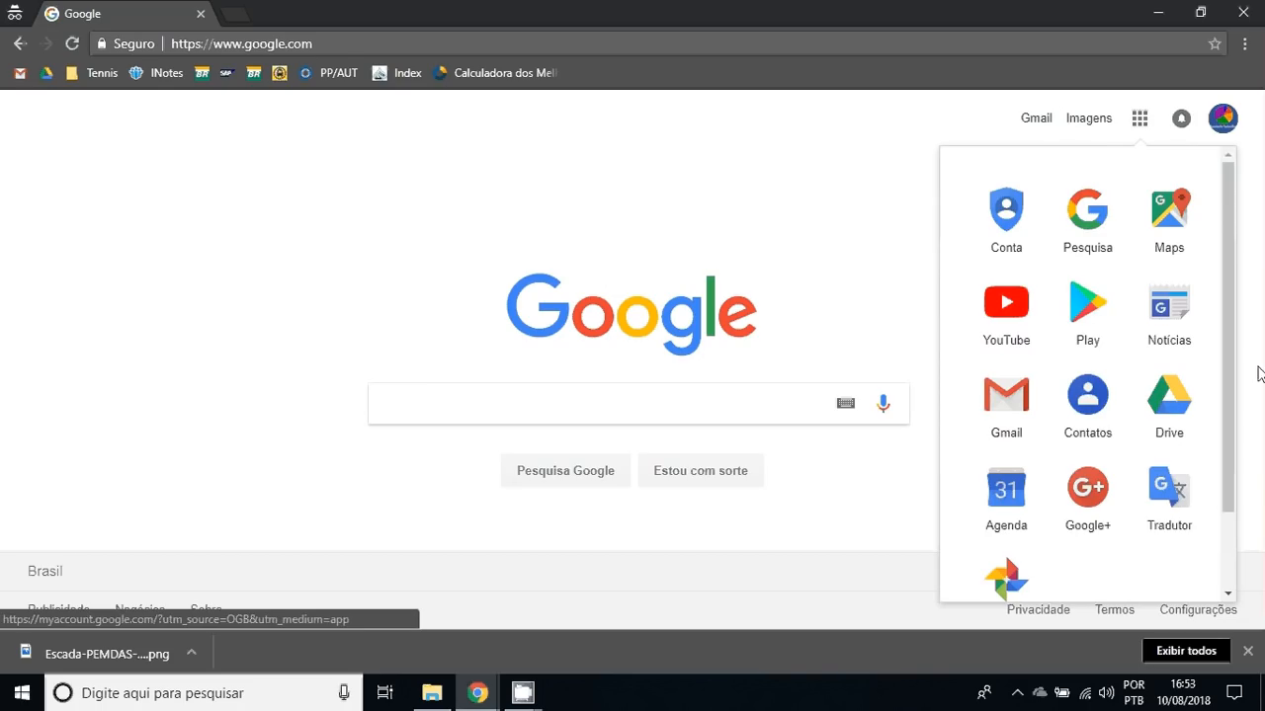
{"action": "left_click", "coordinate": [1168, 401]}
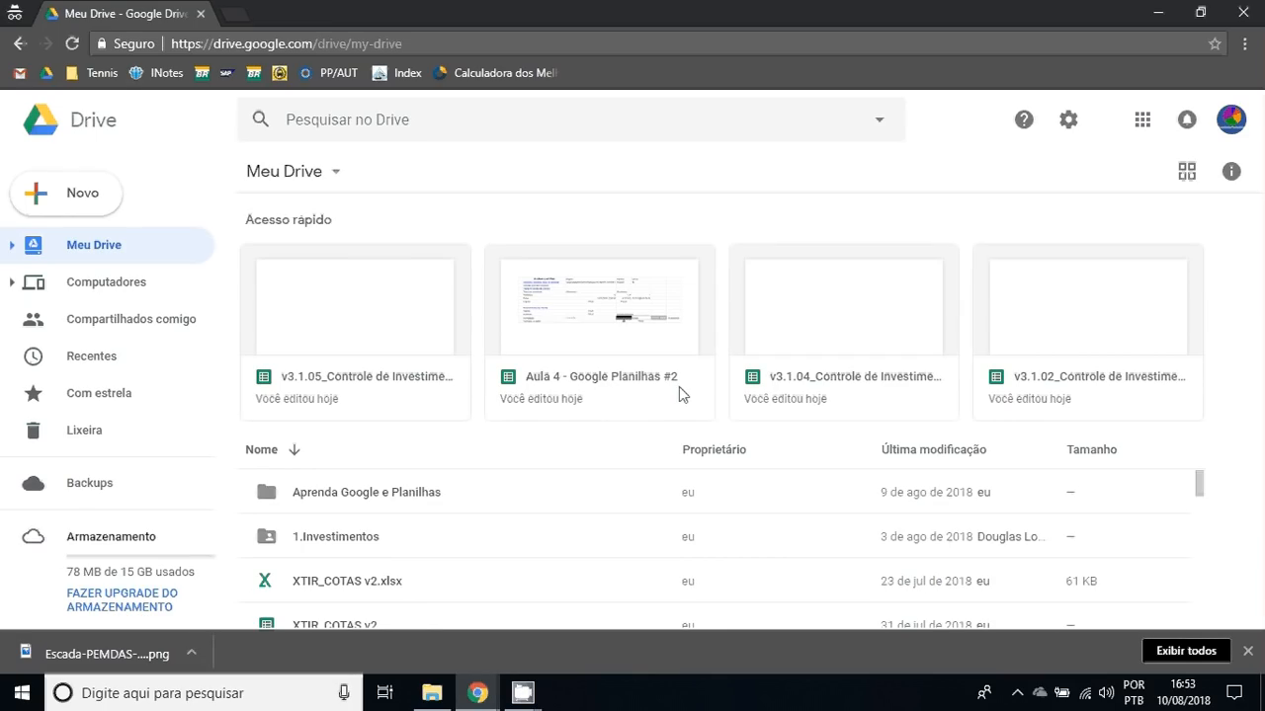
{"action": "left_click", "coordinate": [12, 245]}
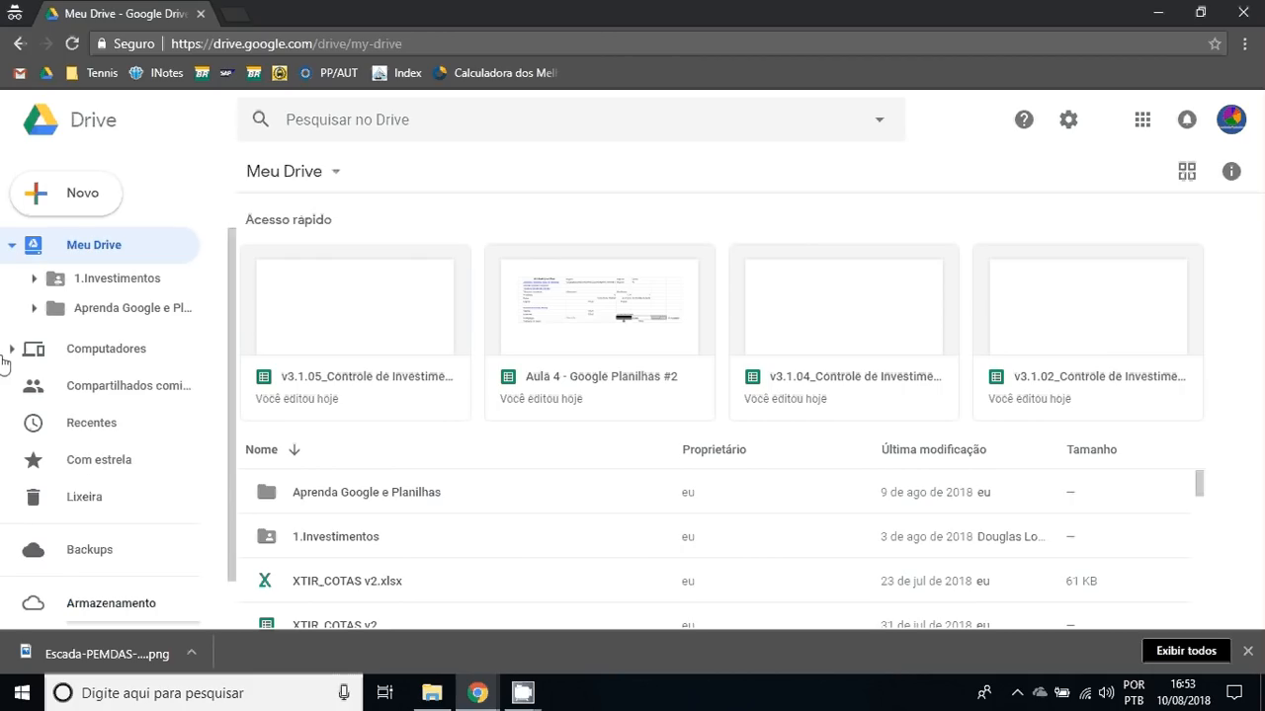
Open the spreadsheet Aula 4 - Google Planilhas #2 from the Aprenda Google e Planilhas folder.
{"action": "double_click", "coordinate": [319, 543]}
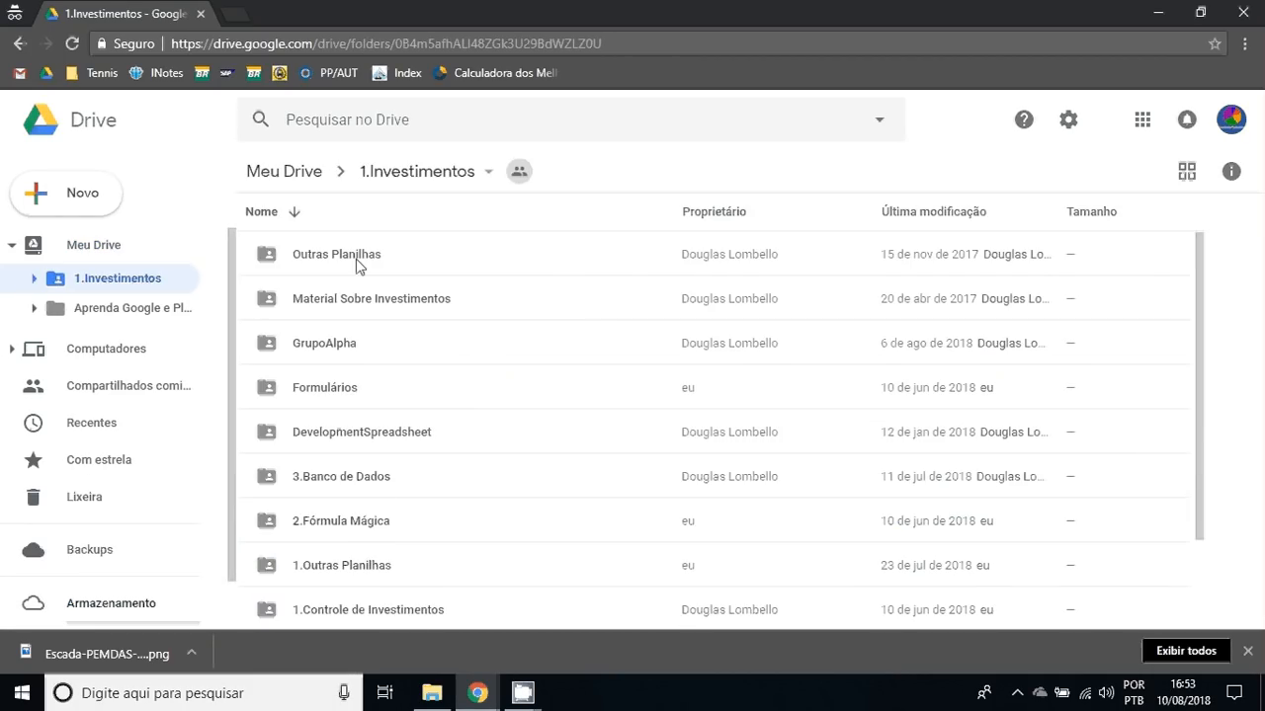
{"action": "key", "text": "alt+Left"}
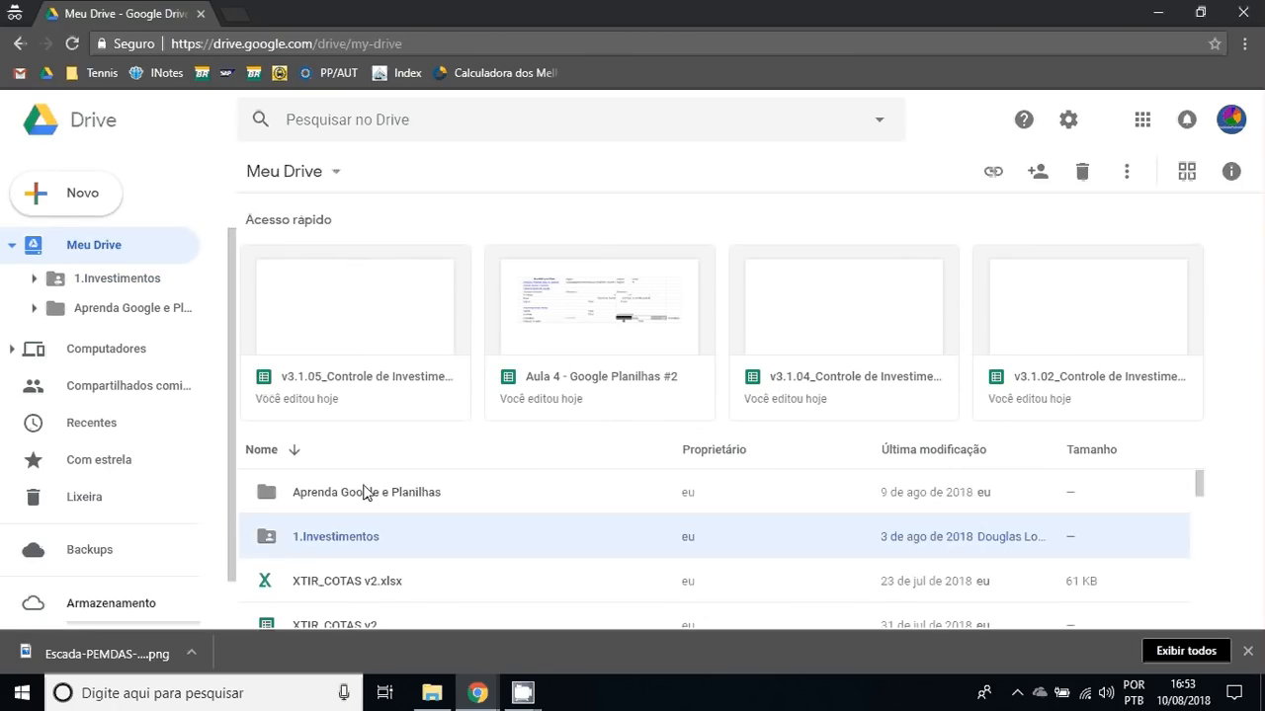
{"action": "double_click", "coordinate": [365, 492]}
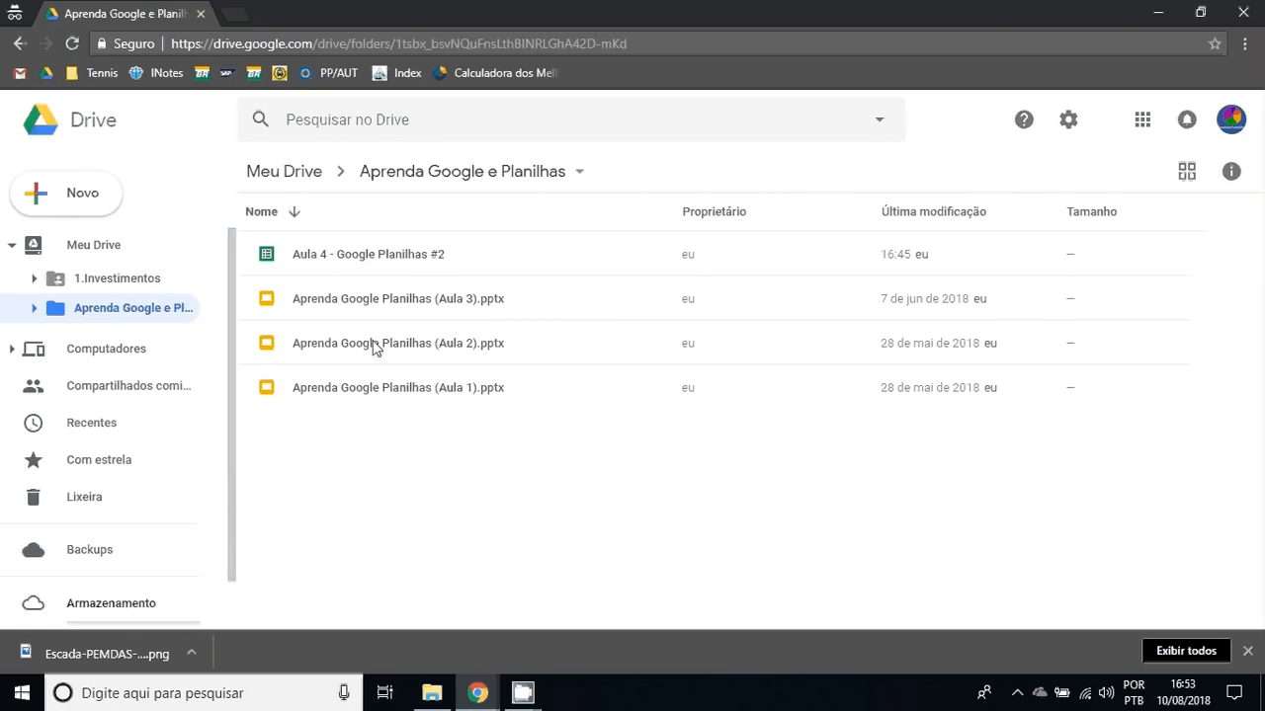
{"action": "left_click", "coordinate": [360, 259]}
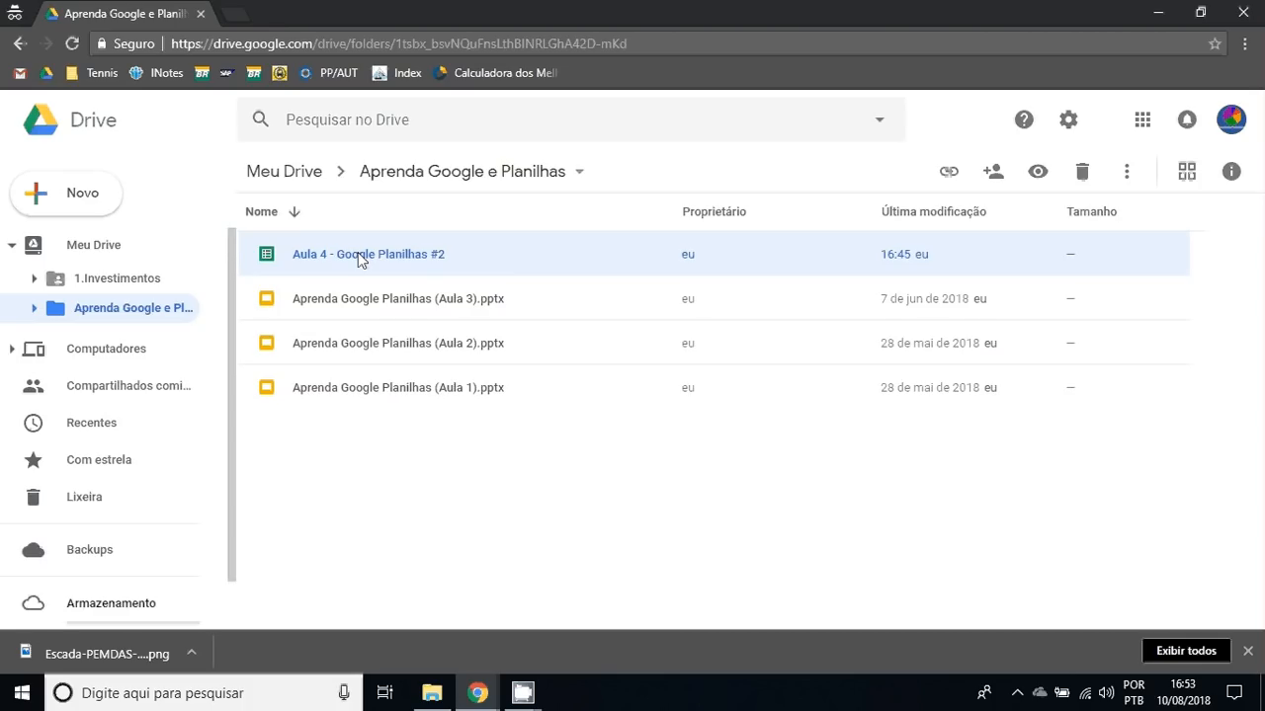
{"action": "double_click", "coordinate": [360, 258]}
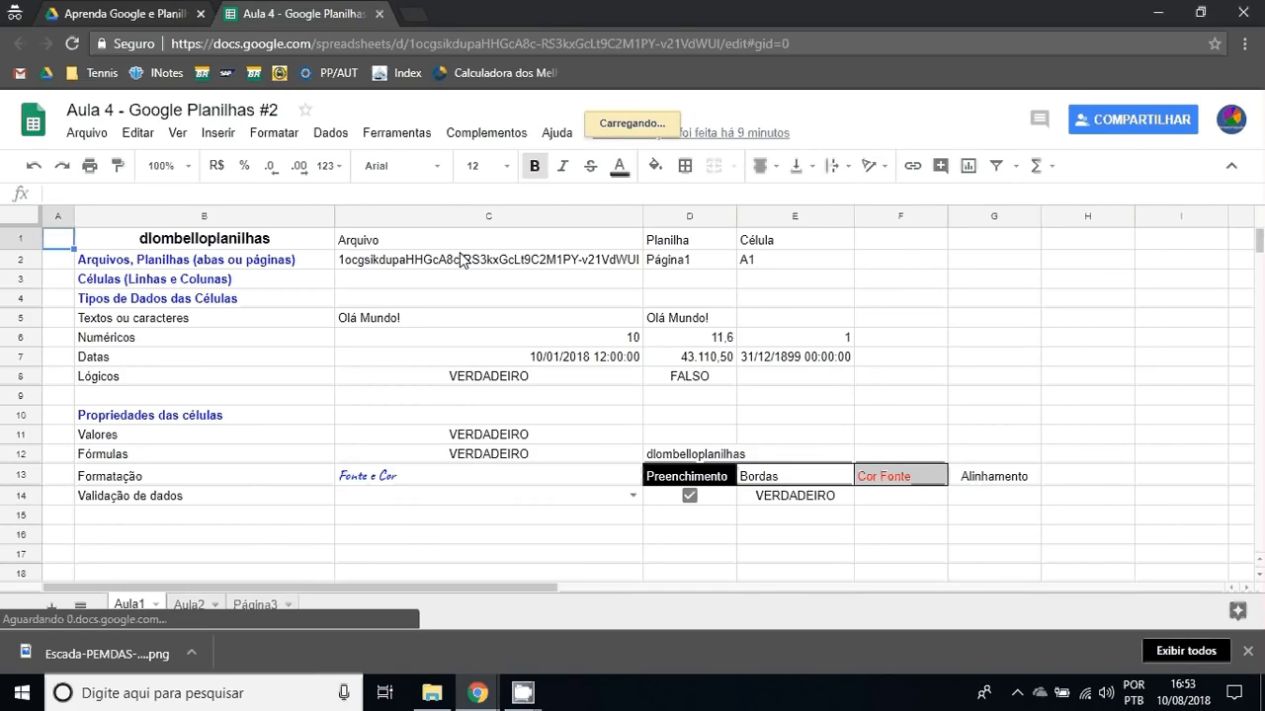
Alternate between the Aula2 and Aula1 sheets to review the content of the earlier lessons, ending on Aula1.
{"action": "left_click", "coordinate": [190, 607]}
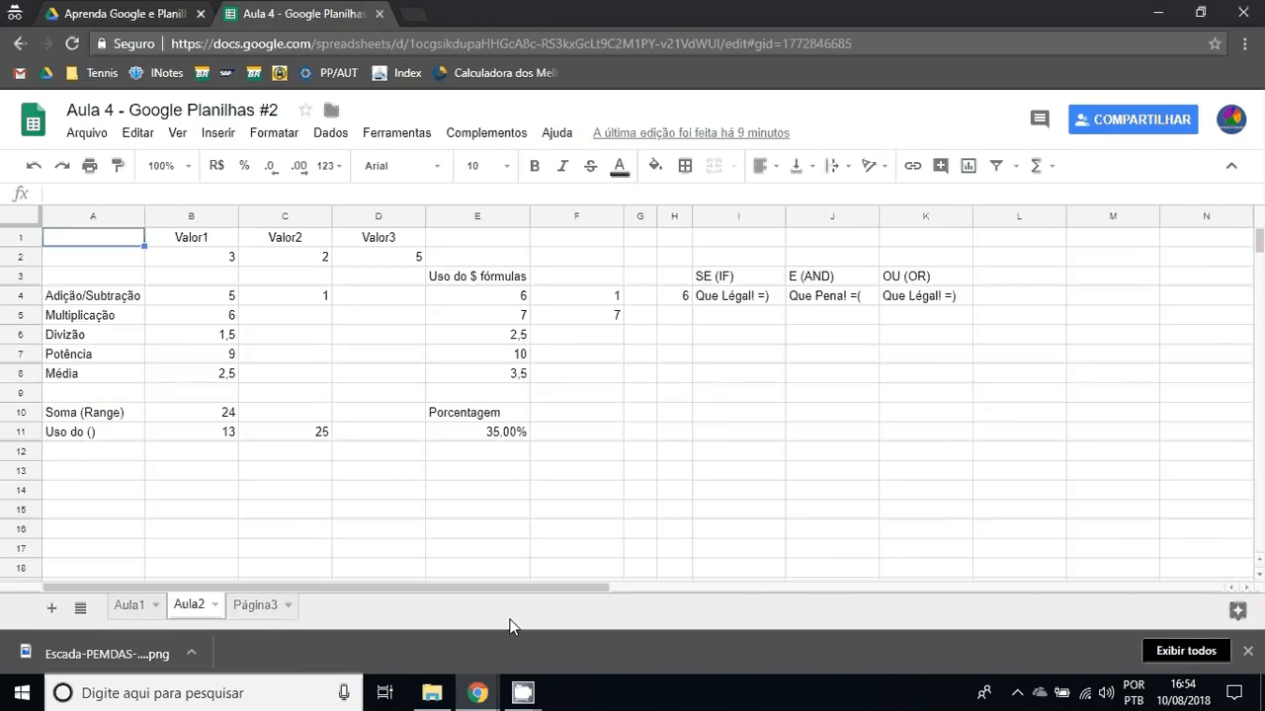
{"action": "left_click", "coordinate": [132, 605]}
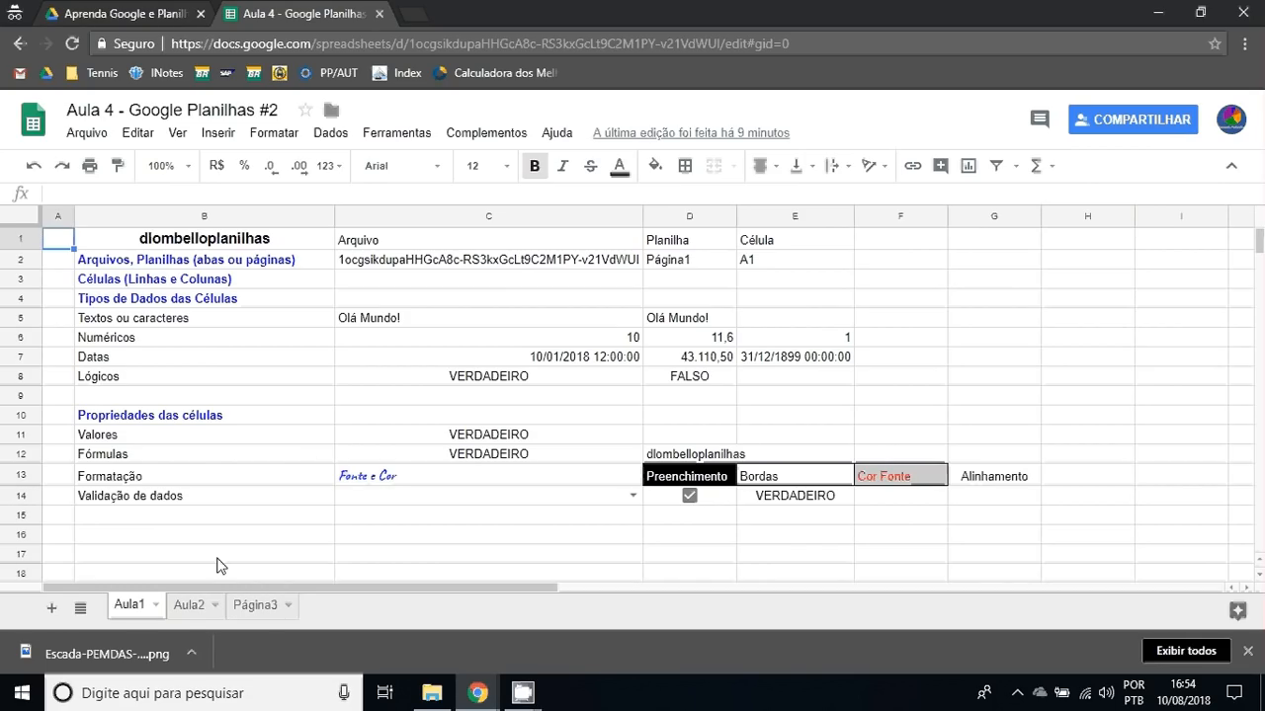
{"action": "left_click", "coordinate": [188, 604]}
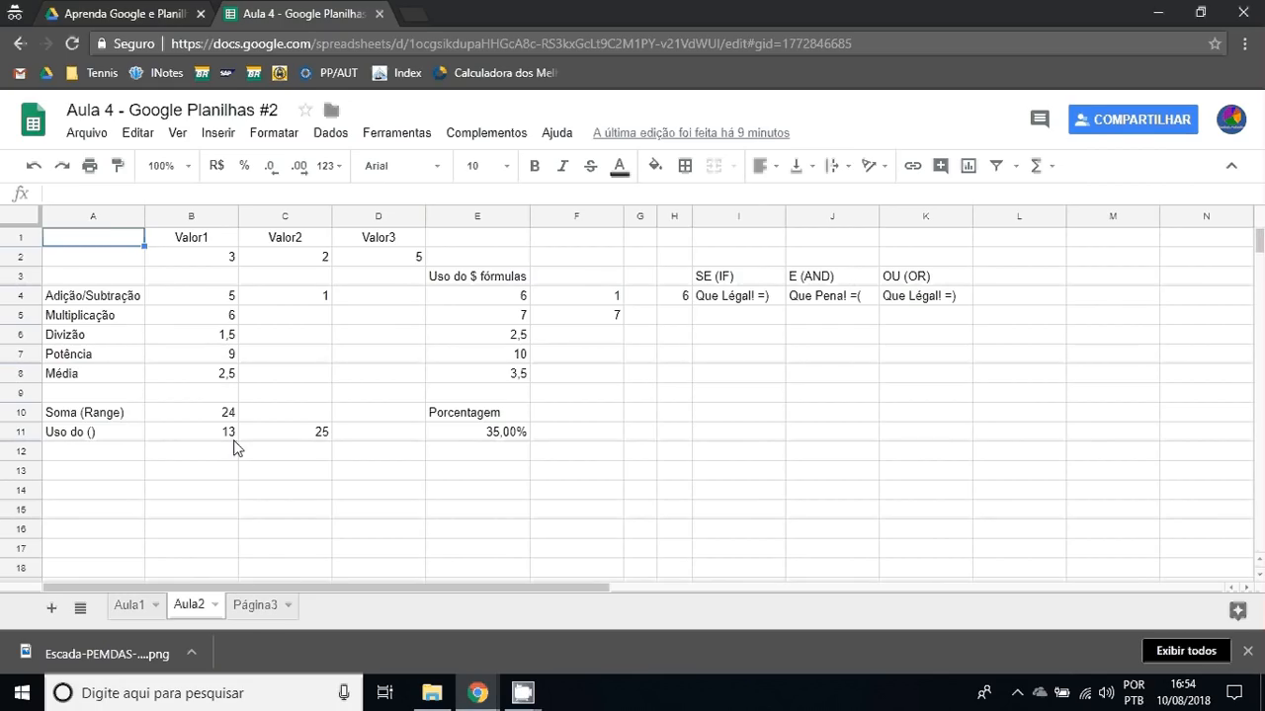
{"action": "left_click", "coordinate": [132, 606]}
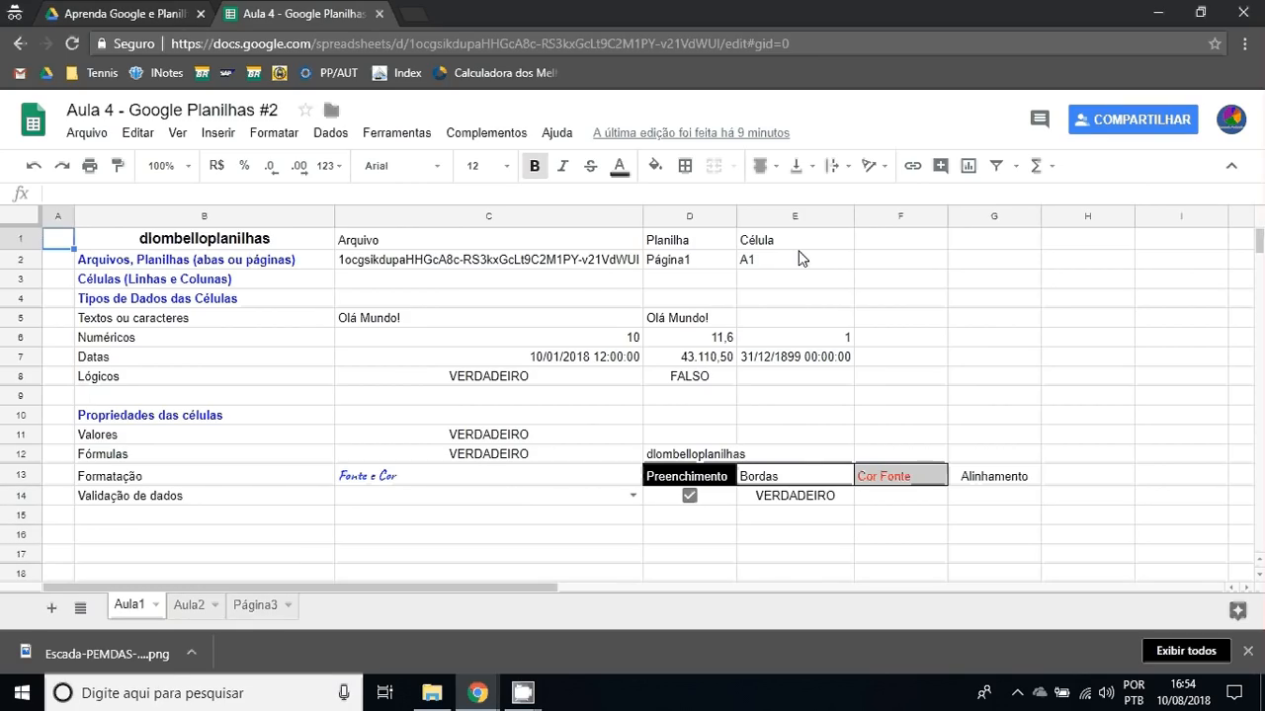
Review the Aula1 sheet's cell data types and its Propriedades das células section, selecting that section's heading.
{"action": "left_click", "coordinate": [894, 263]}
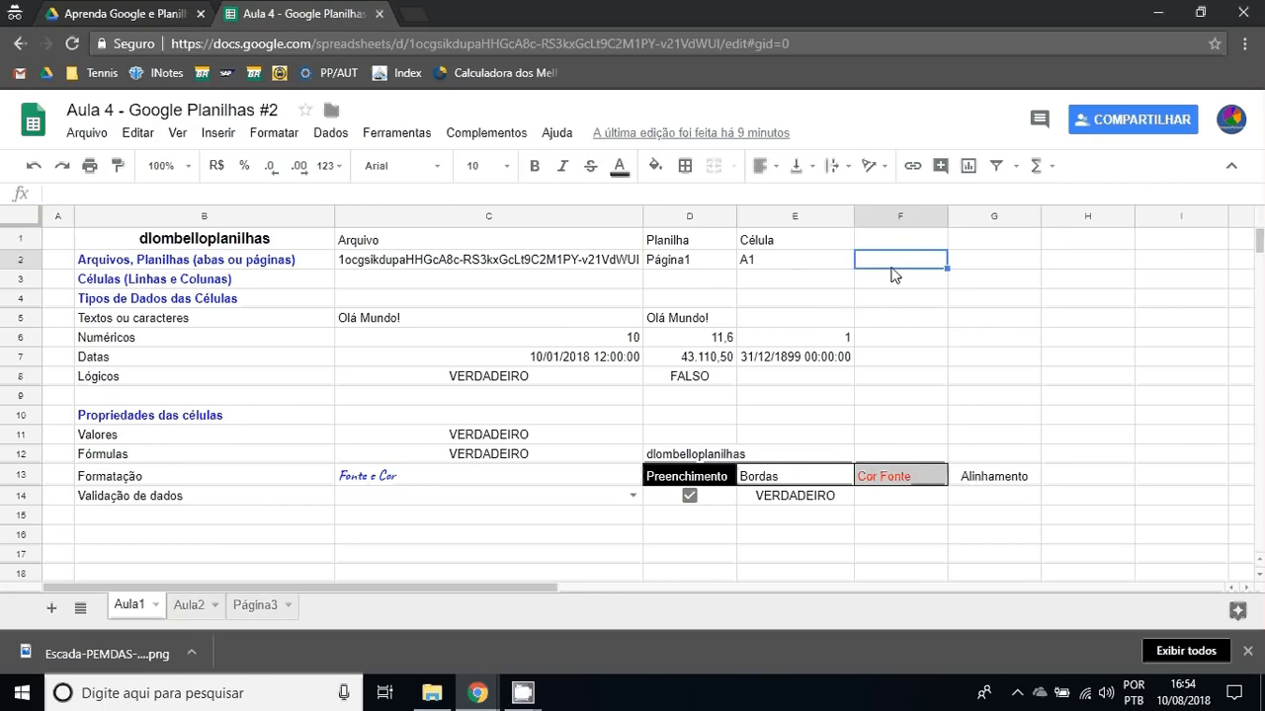
{"action": "left_click", "coordinate": [989, 326]}
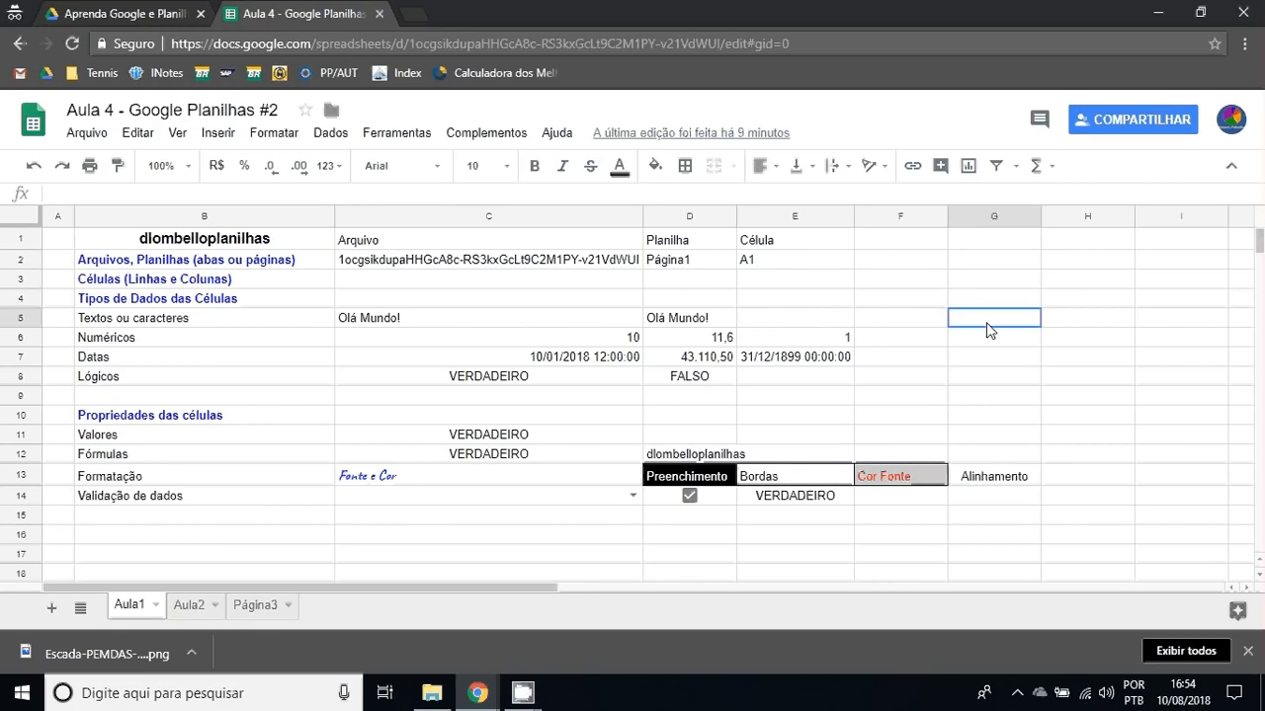
{"action": "left_click", "coordinate": [1066, 282]}
{"action": "key", "text": "Left"}
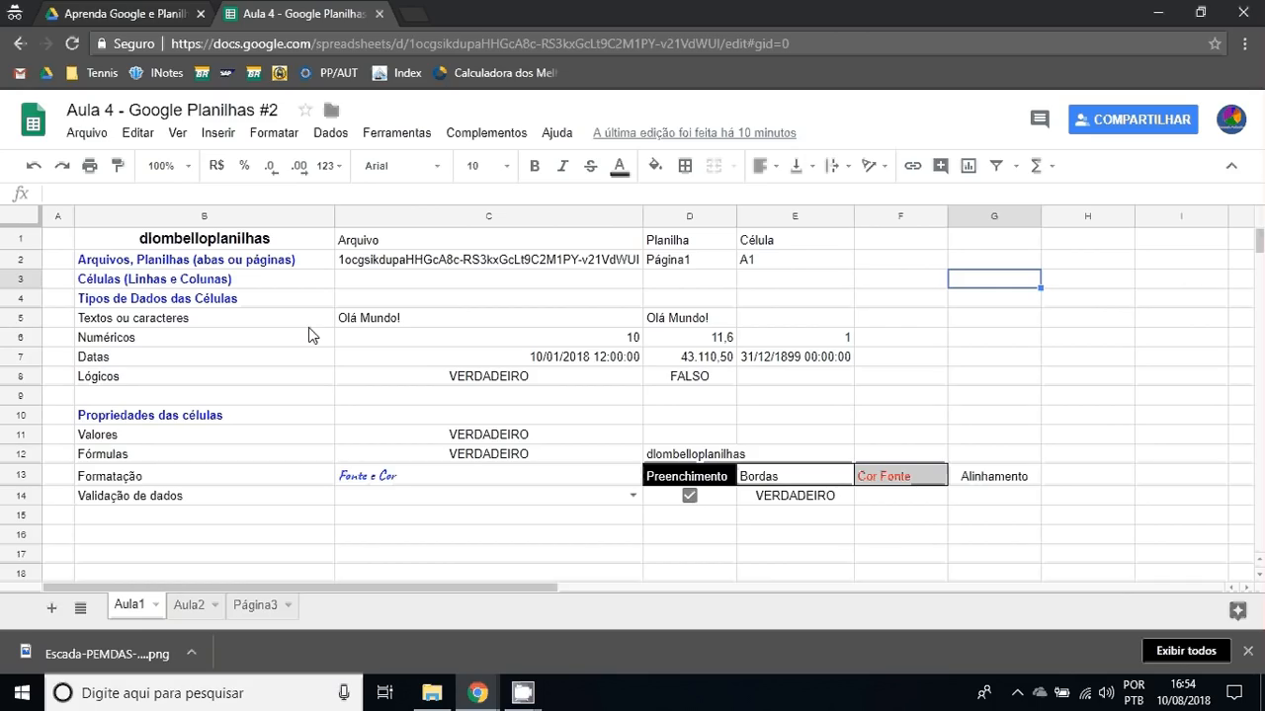
{"action": "left_click", "coordinate": [225, 414]}
{"action": "scroll", "coordinate": [303, 453], "scroll_direction": "down", "scroll_amount": 1}
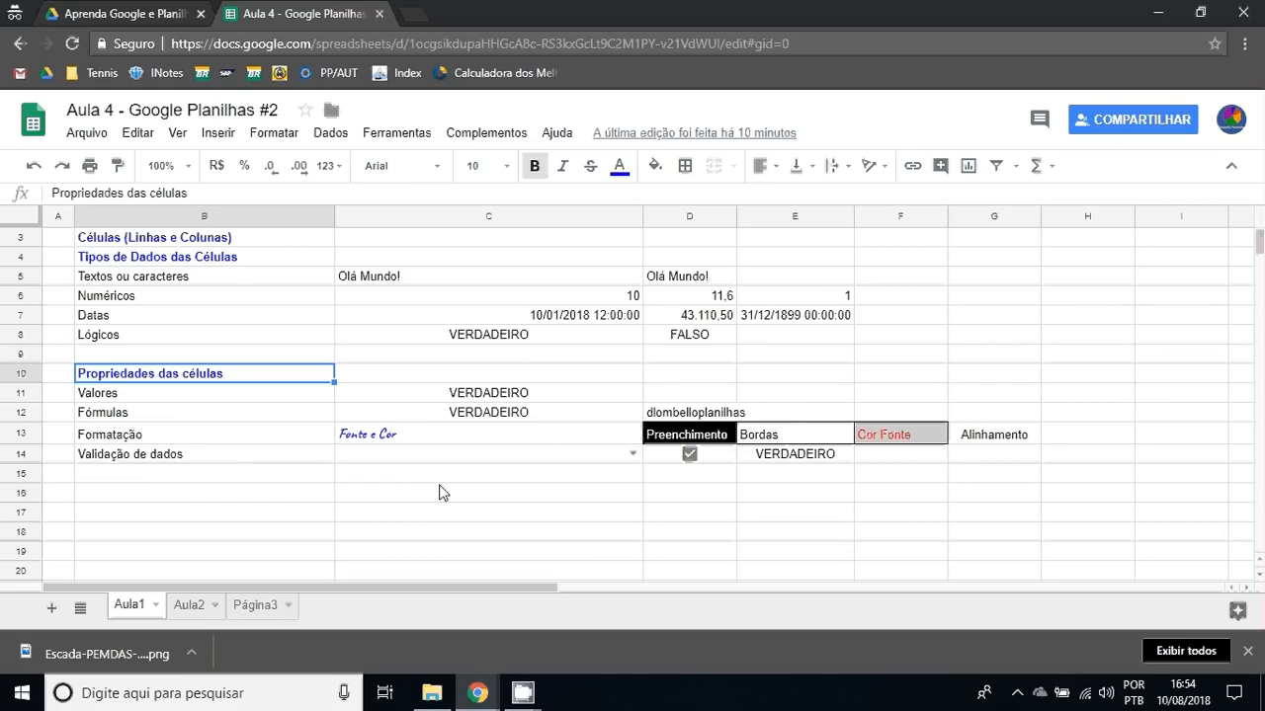
{"action": "scroll", "coordinate": [577, 429], "scroll_direction": "up", "scroll_amount": 1}
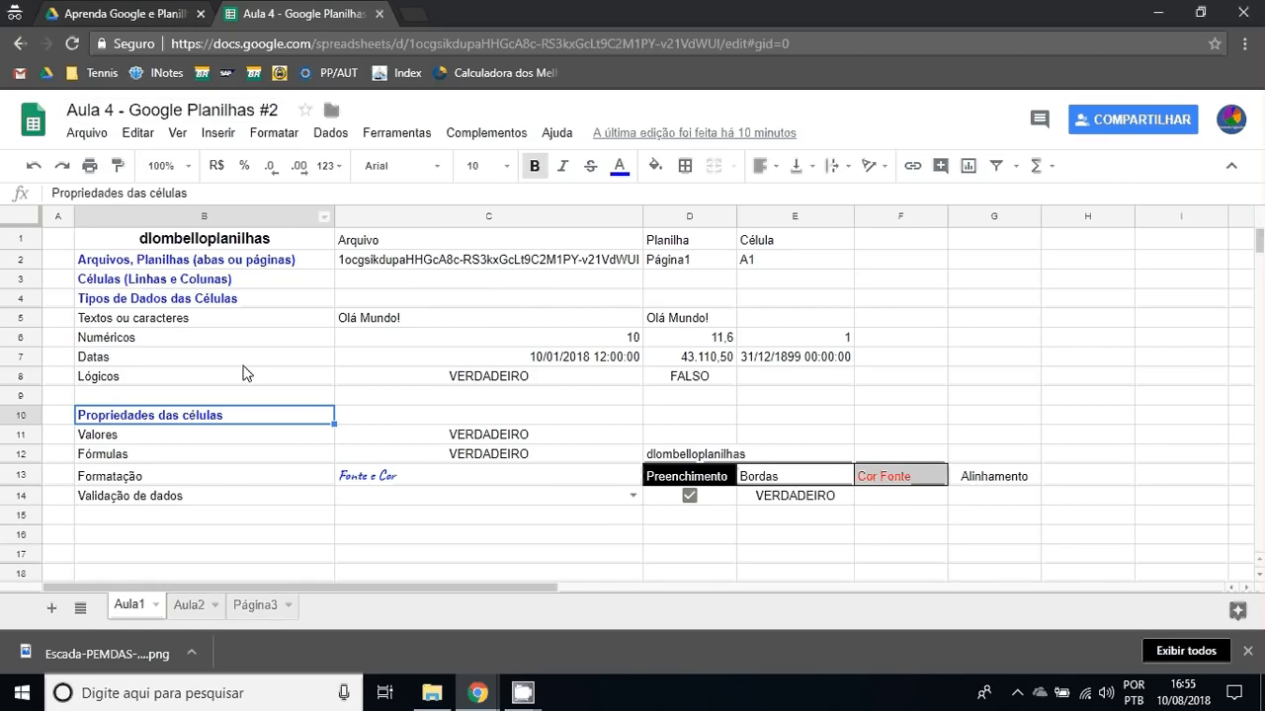
Switch to the Aula2 sheet, review its formula examples and select cell A12 below the Uso do () row.
{"action": "left_click", "coordinate": [189, 606]}
{"action": "left_click", "coordinate": [663, 413]}
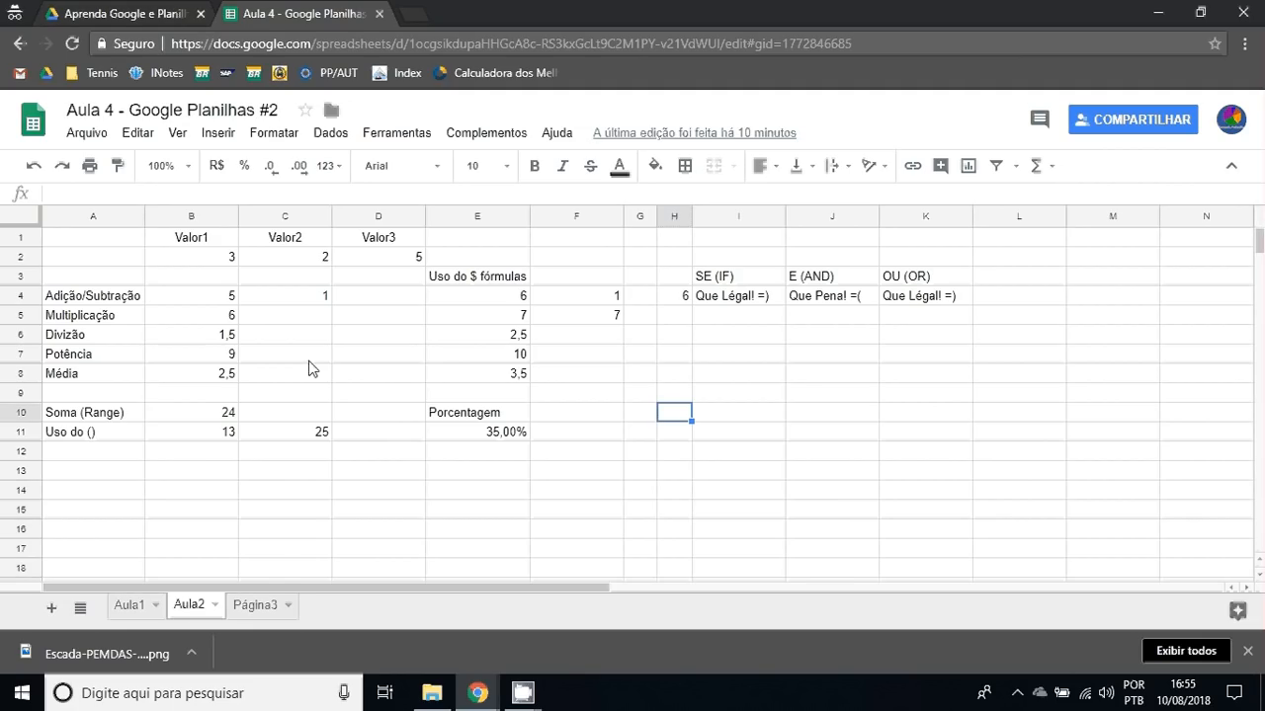
{"action": "left_click", "coordinate": [191, 472]}
{"action": "left_click", "coordinate": [195, 490]}
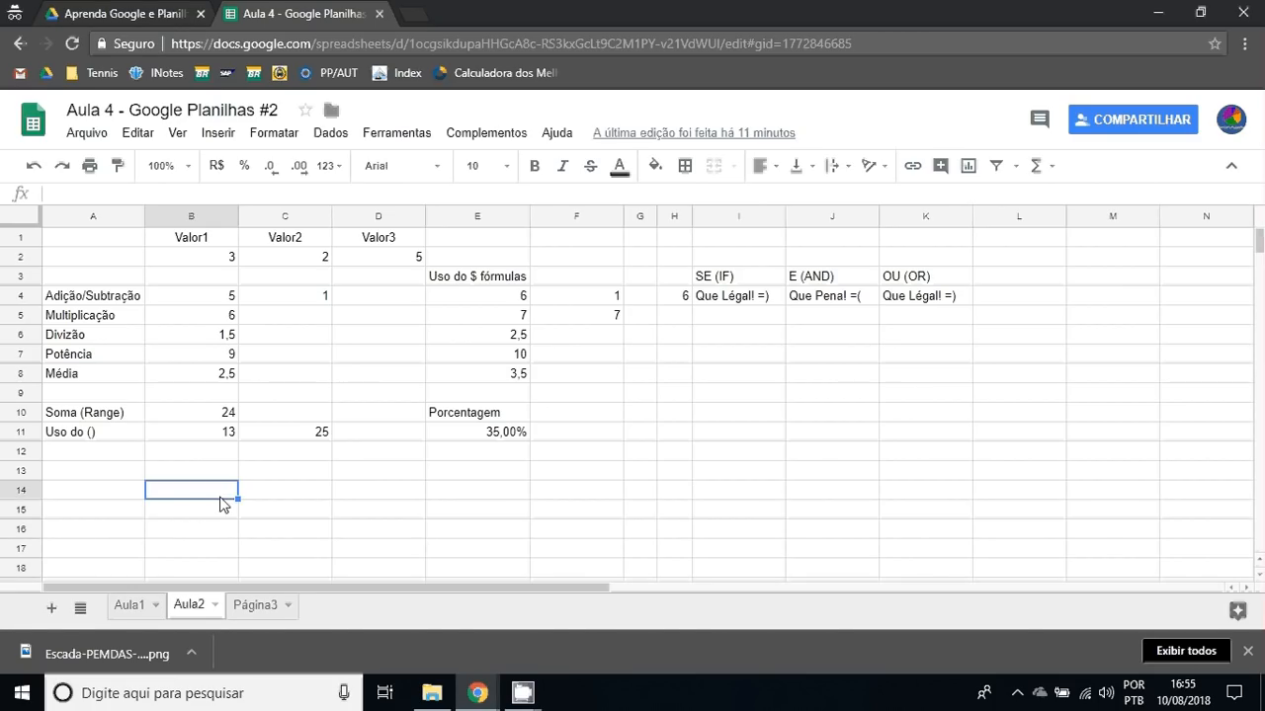
{"action": "key", "text": "Up"}
{"action": "key", "text": "Up"}
{"action": "key", "text": "Left"}
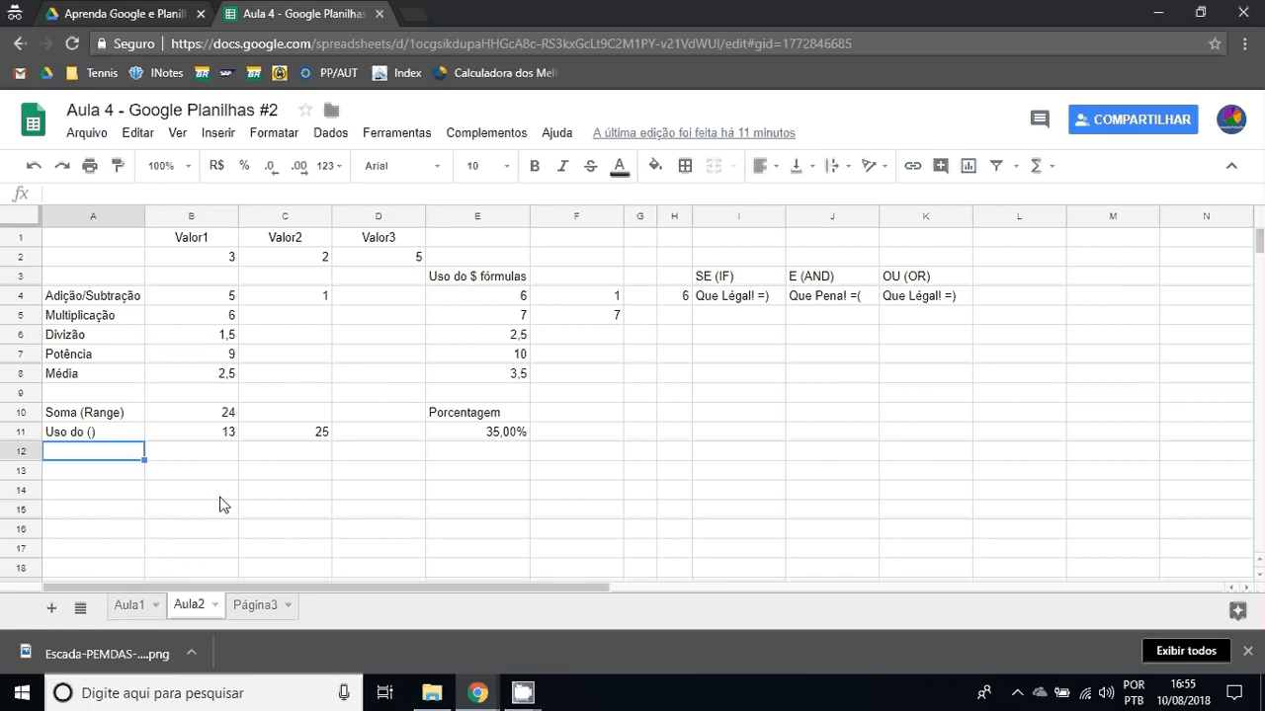
Select the range B1:D2 containing the Valor1, Valor2 and Valor3 headings and their values.
{"action": "key", "text": "ctrl+Home"}
{"action": "key", "text": "Right"}
{"action": "key", "text": "shift+Right"}
{"action": "key", "text": "shift+Right"}
{"action": "key", "text": "shift+Down"}
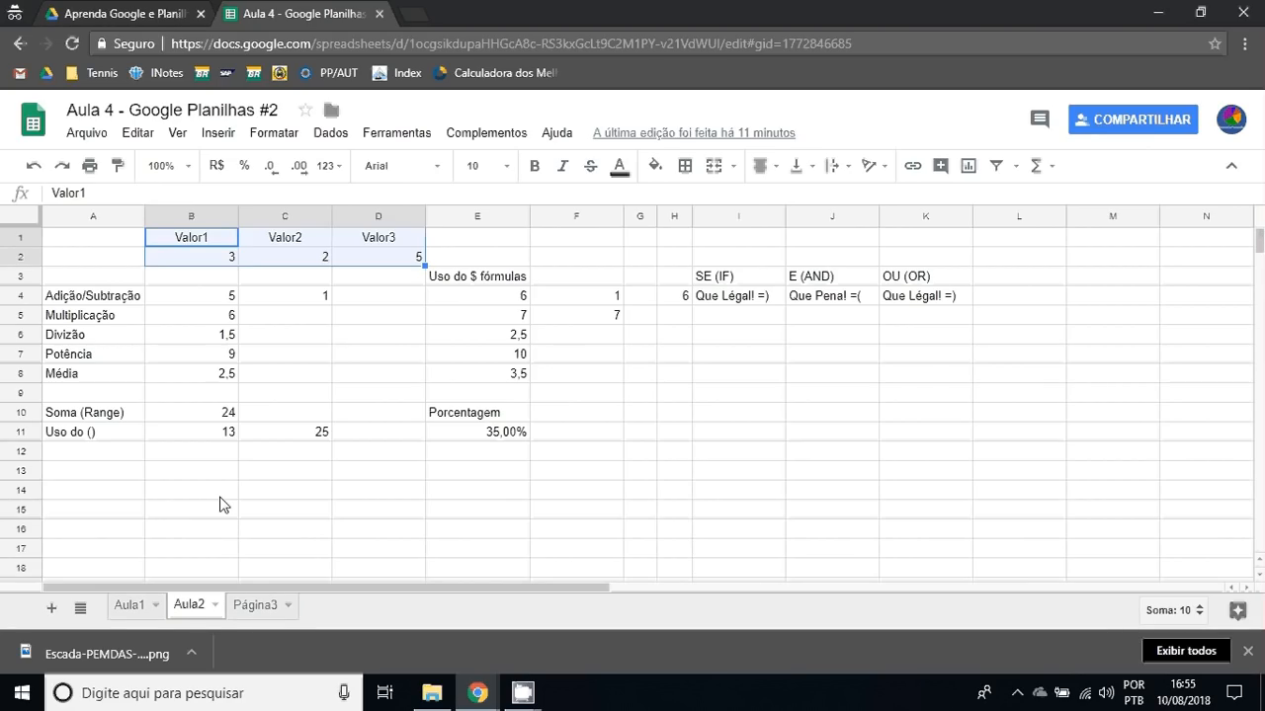
Select the Adição/Subtração formula cell B4 and enlarge the formula bar's height.
{"action": "key", "text": "Down"}
{"action": "key", "text": "Down"}
{"action": "key", "text": "Down"}
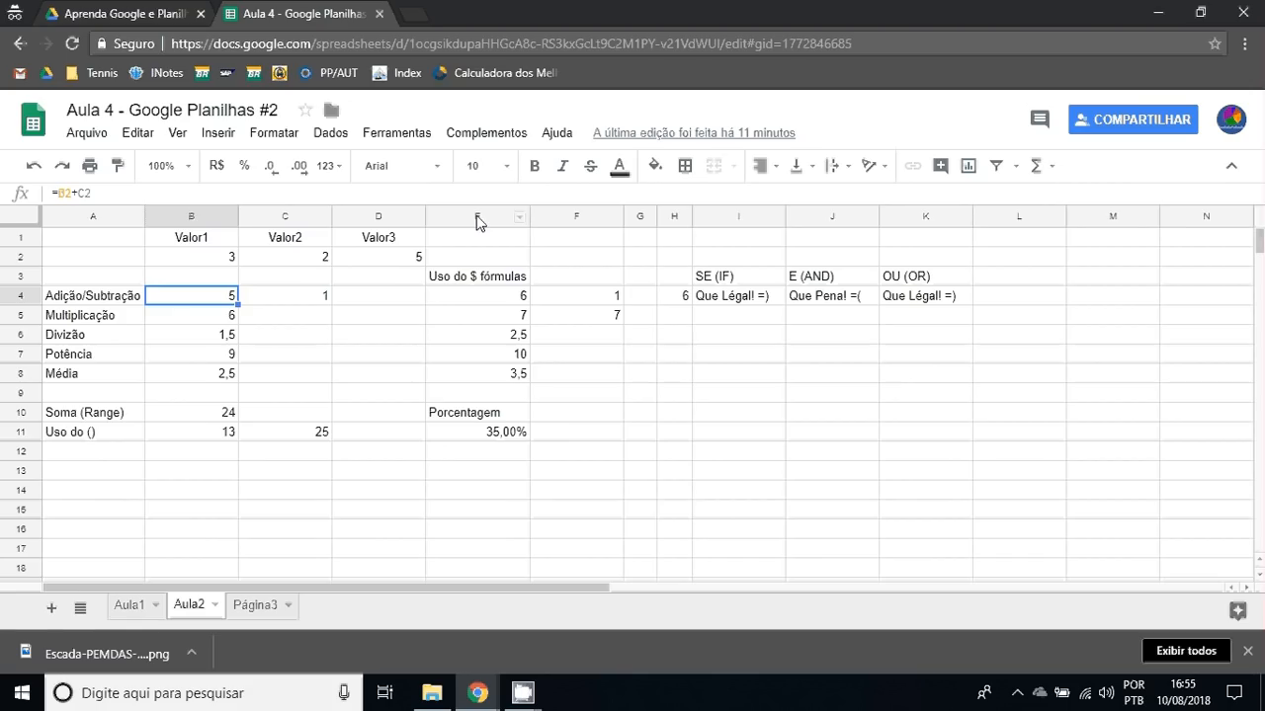
{"action": "left_click_drag", "start_coordinate": [476, 209], "coordinate": [468, 253]}
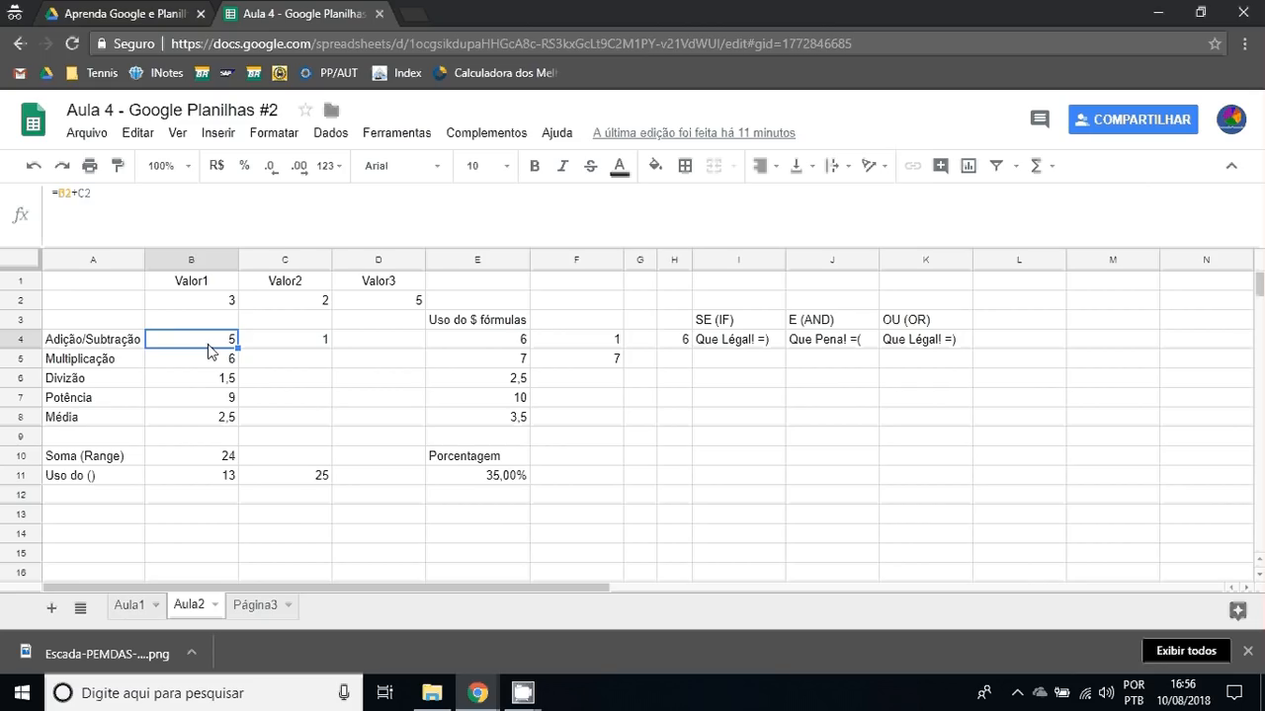
Extend the Adição/Subtração formula in B4 with a third term, making it =B2+C2+D1.
{"action": "double_click", "coordinate": [172, 340]}
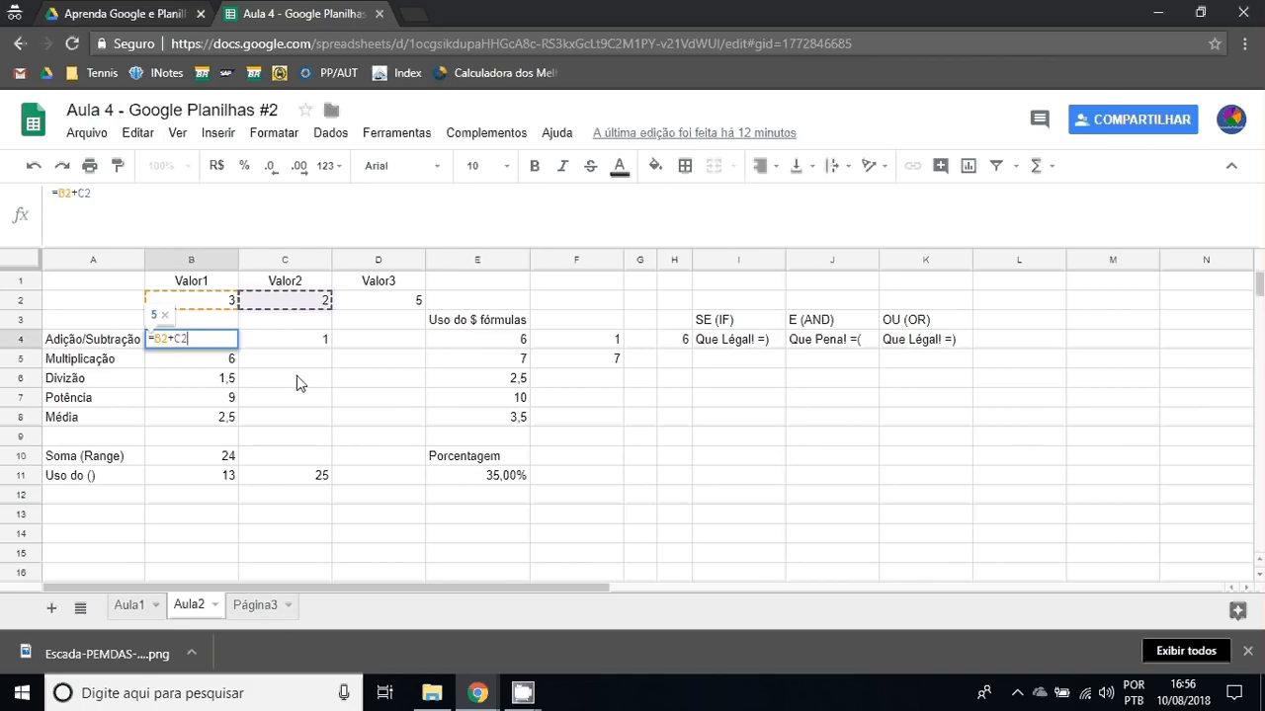
{"action": "type", "text": "+"}
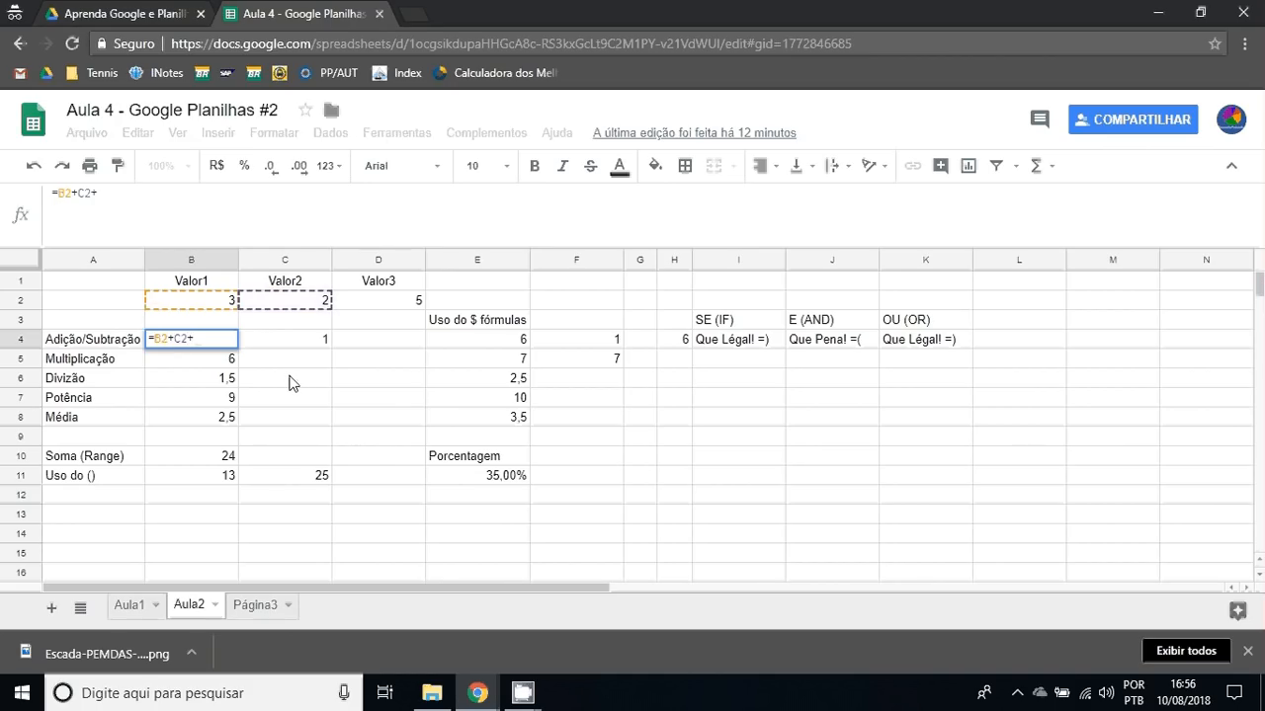
{"action": "left_click", "coordinate": [379, 285]}
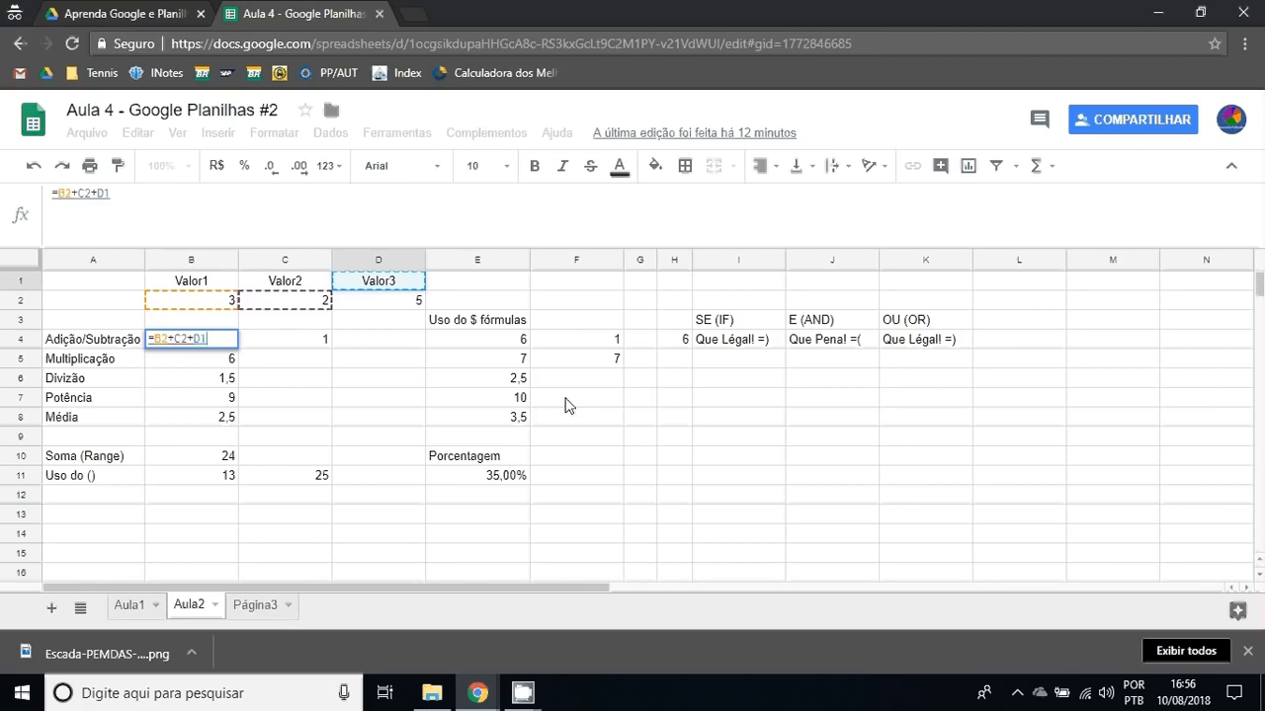
{"action": "key", "text": "Return"}
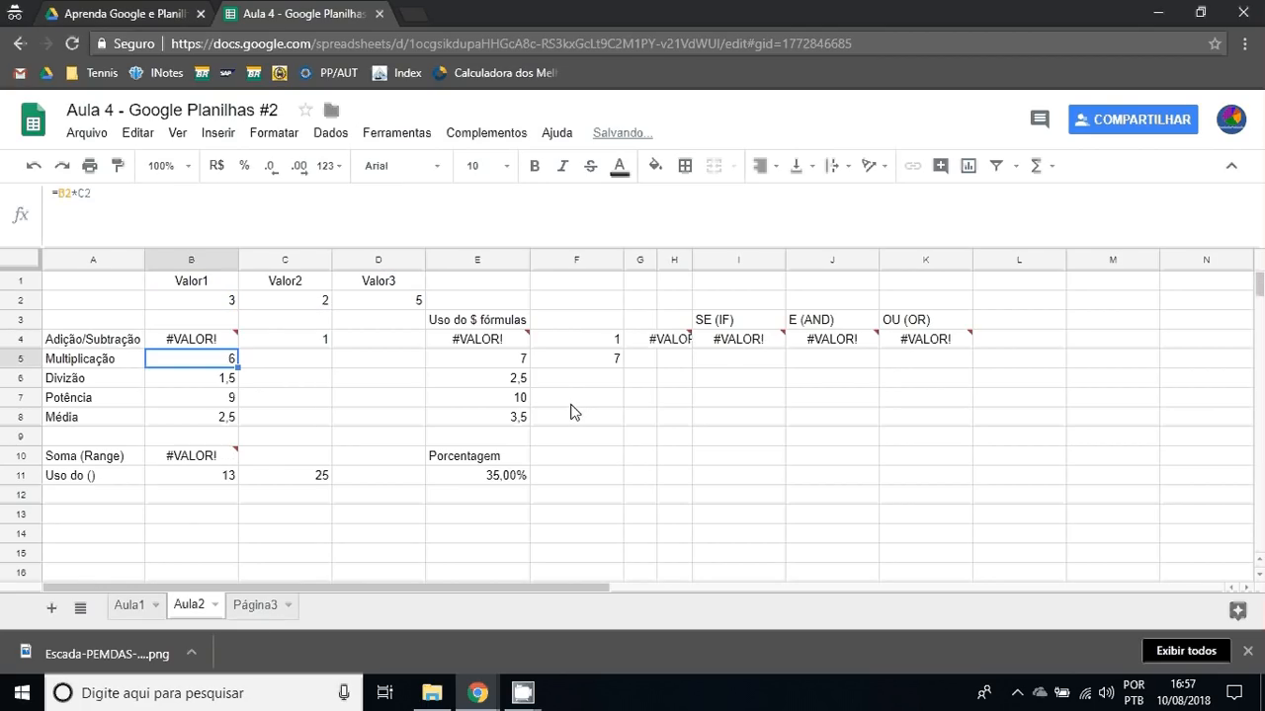
Correct the last reference of the formula in B4 so that it is =B2+C2+D2.
{"action": "key", "text": "Up"}
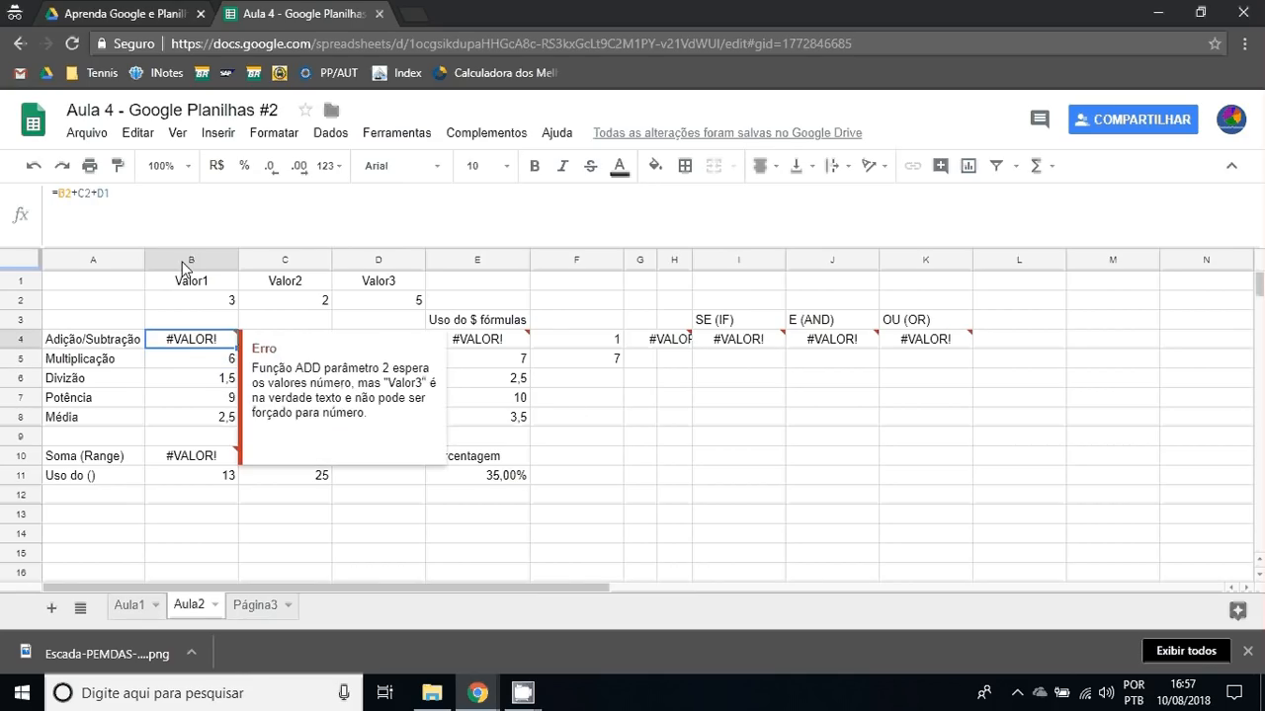
{"action": "left_click", "coordinate": [221, 238]}
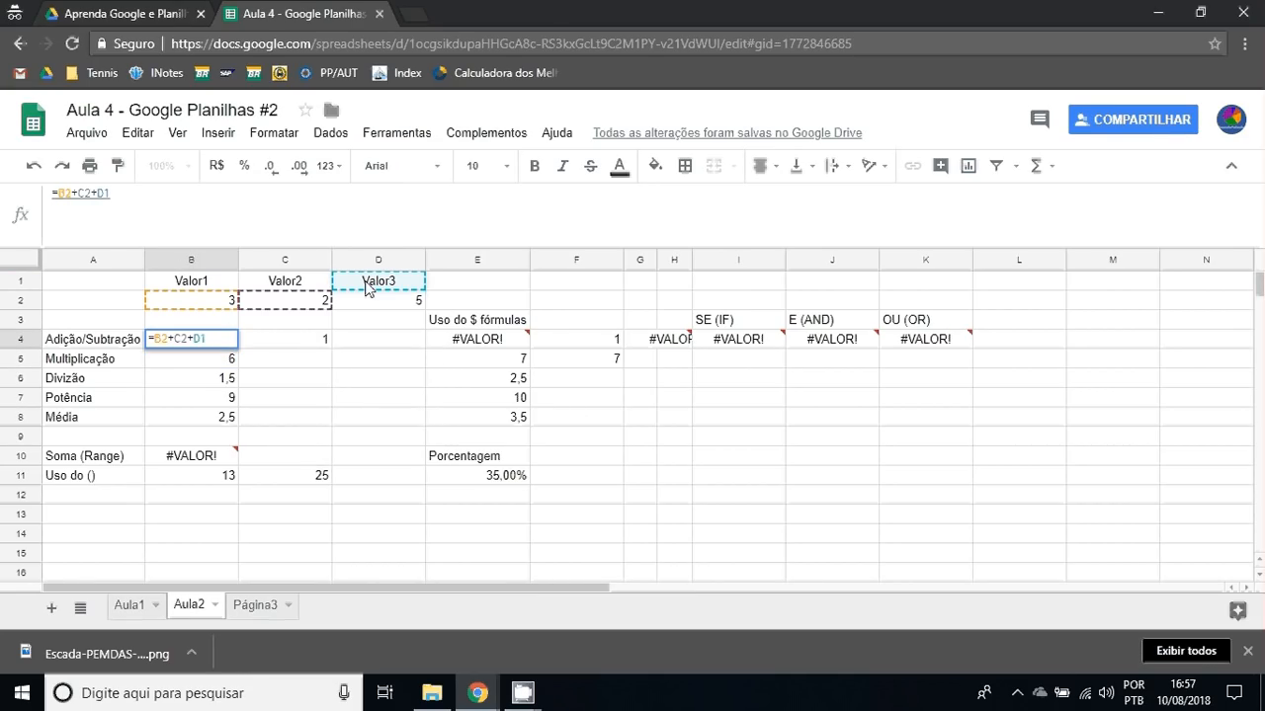
{"action": "left_click", "coordinate": [217, 339]}
{"action": "key", "text": "BackSpace"}
{"action": "type", "text": "2"}
{"action": "key", "text": "Return"}
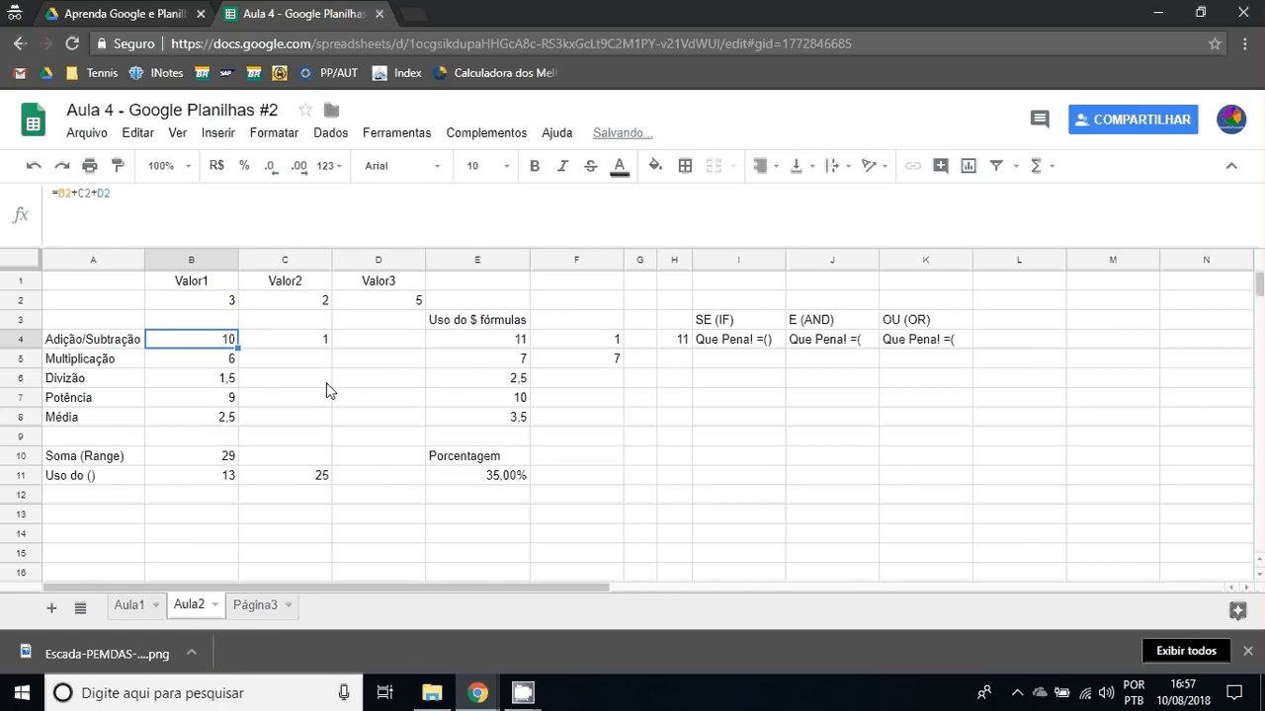
Examine the Valor3 cell D2, the cell references used by B4's formula and the neighbouring cell C4.
{"action": "left_click", "coordinate": [379, 300]}
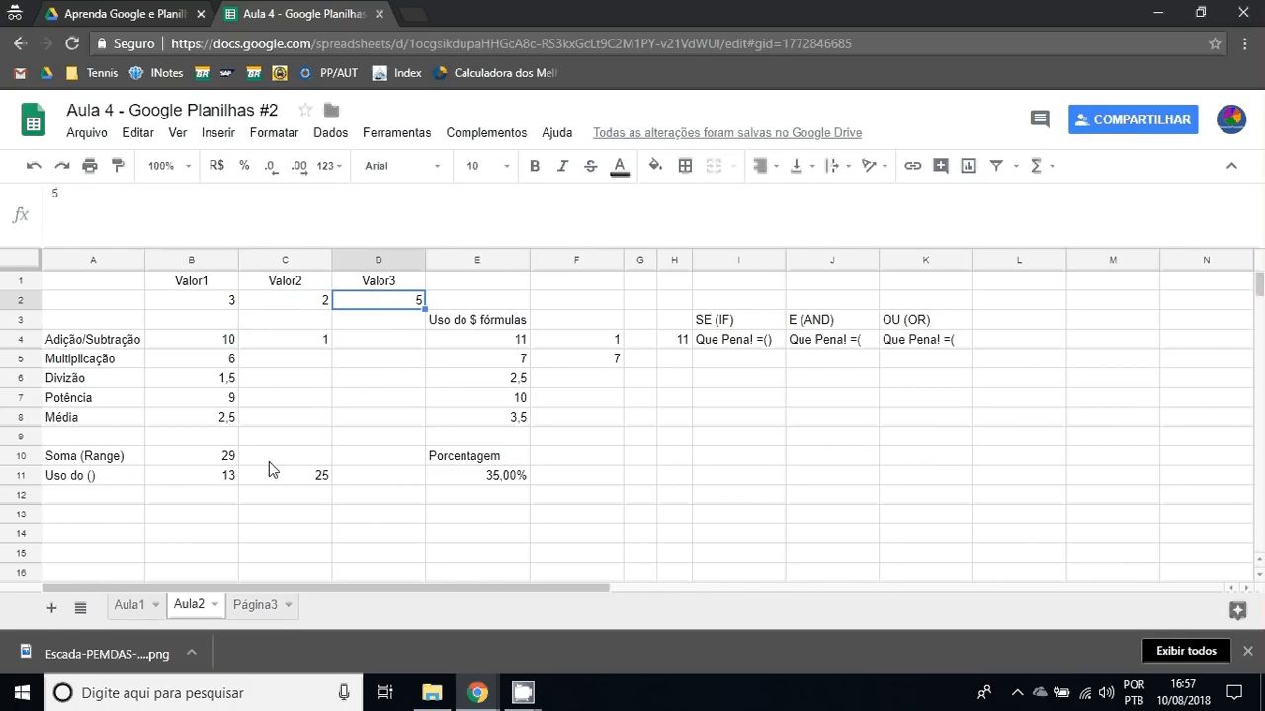
{"action": "left_click", "coordinate": [226, 341]}
{"action": "double_click", "coordinate": [224, 342]}
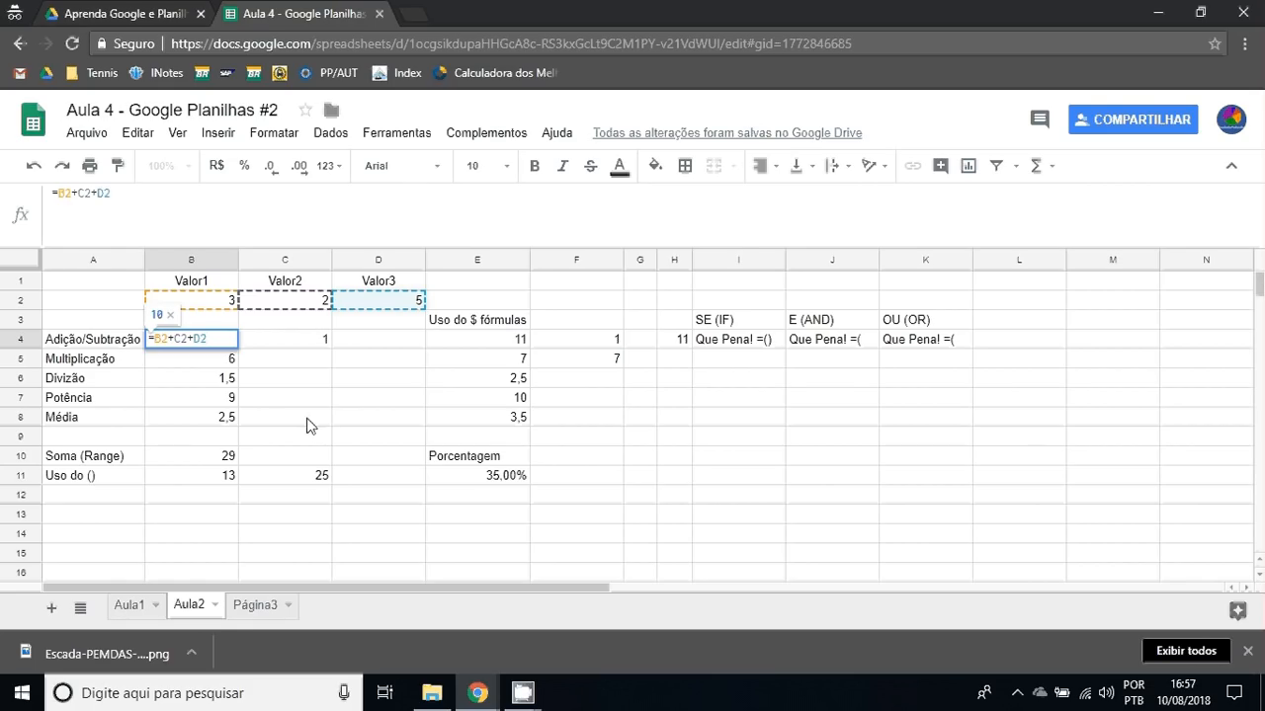
{"action": "key", "text": "Escape"}
{"action": "left_click", "coordinate": [317, 343]}
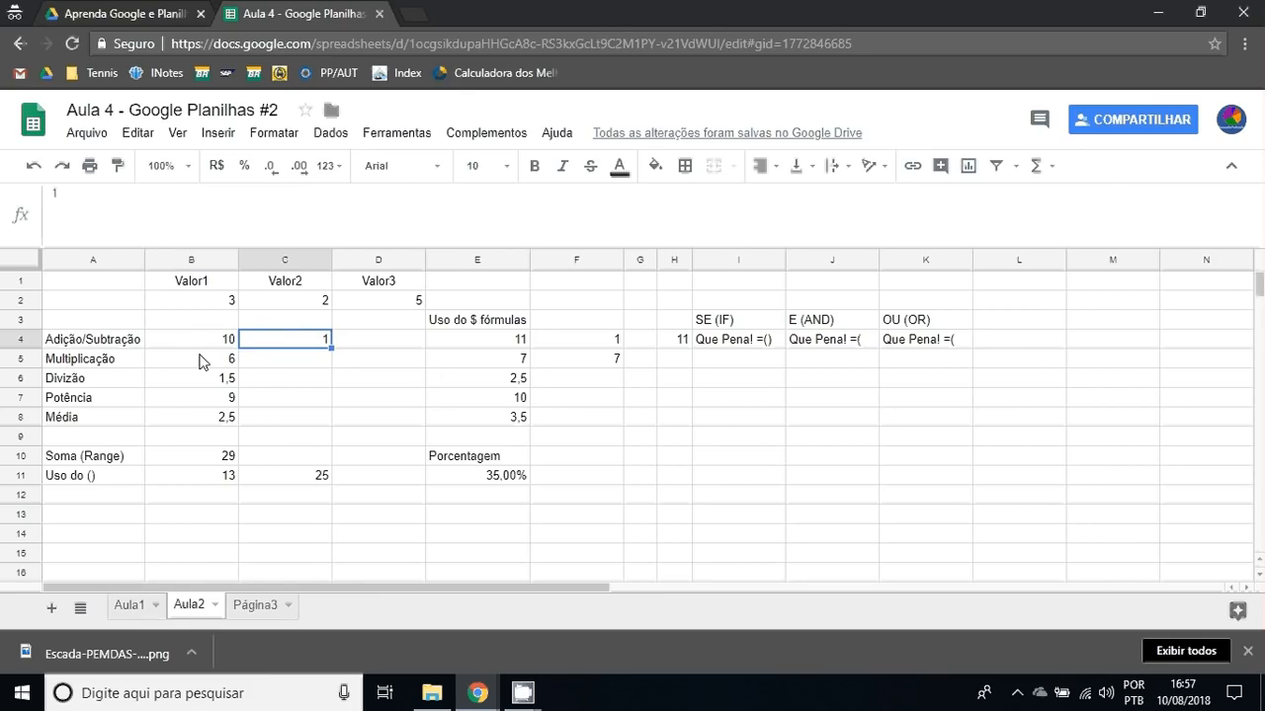
{"action": "double_click", "coordinate": [203, 343]}
{"action": "left_click", "coordinate": [317, 344]}
Change the second operator of the formula in B4 to a subtraction, making it =B2+C2-D2.
{"action": "double_click", "coordinate": [213, 346]}
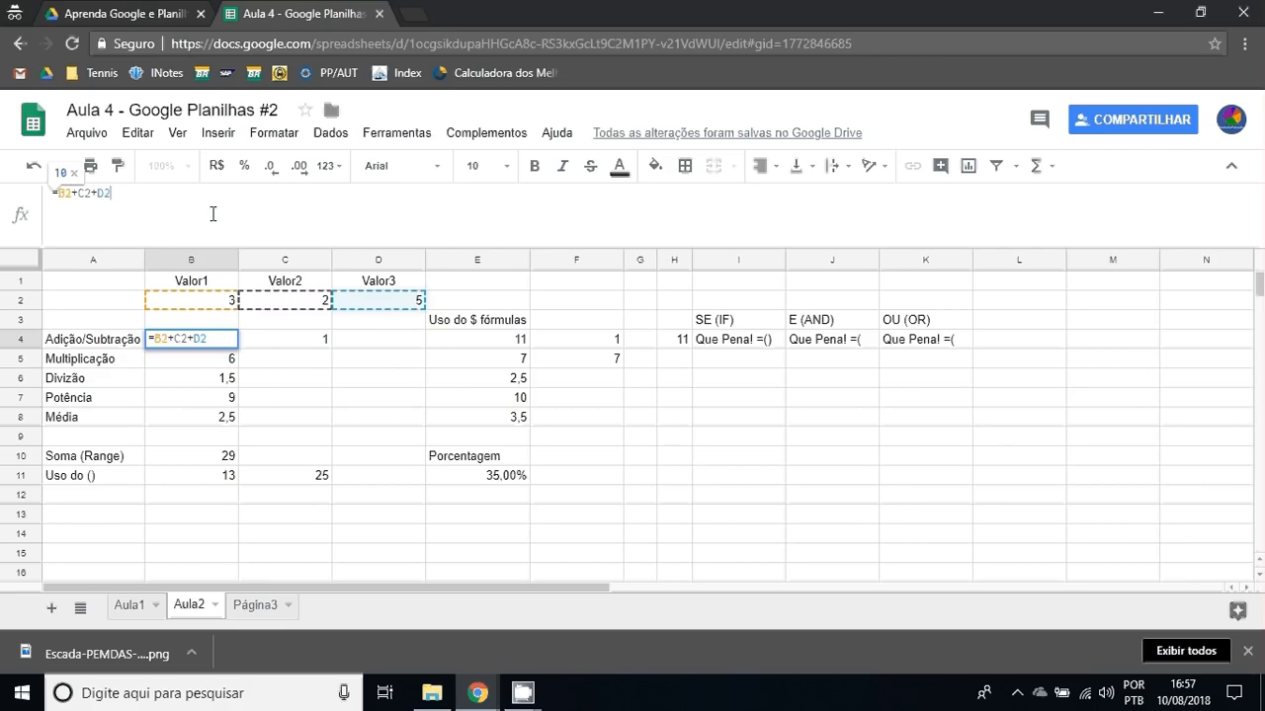
{"action": "key", "text": "Left"}
{"action": "key", "text": "Left"}
{"action": "key", "text": "BackSpace"}
{"action": "type", "text": "-"}
{"action": "key", "text": "Return"}
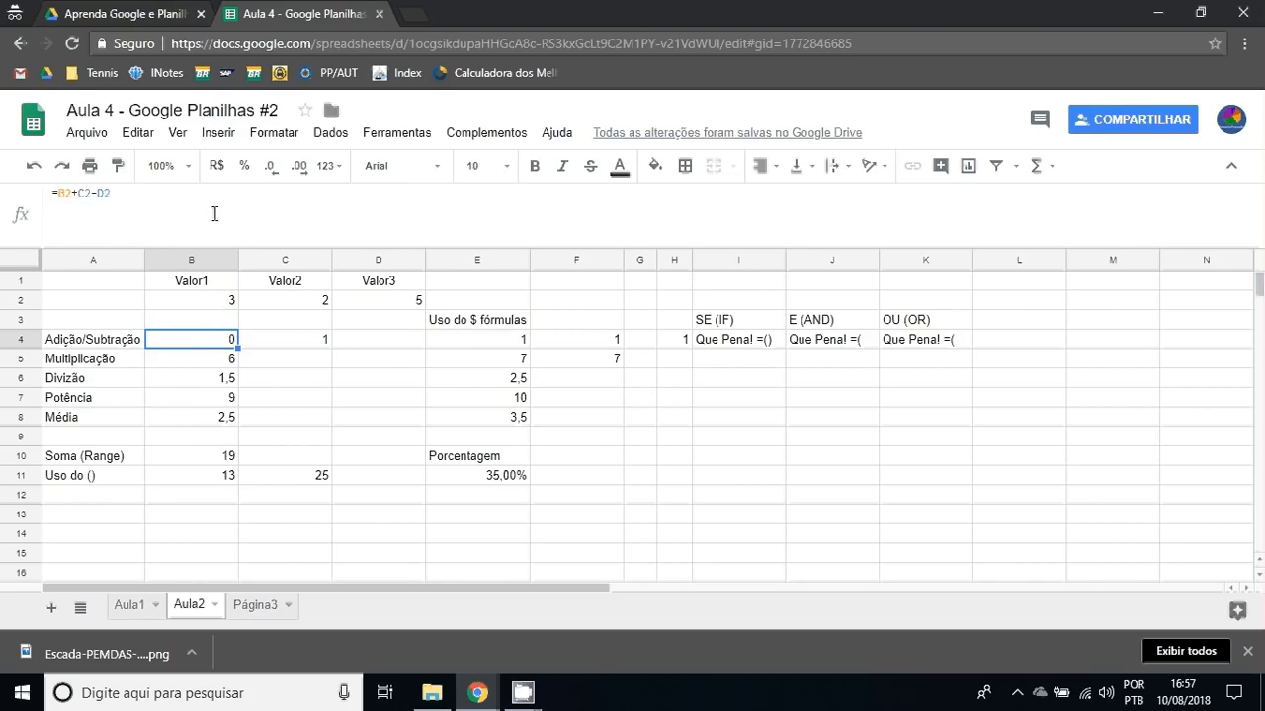
Review the Valor2 input in C2 used by the subtraction example, then return to cell B4.
{"action": "key", "text": "Up"}
{"action": "key", "text": "Up"}
{"action": "key", "text": "Right"}
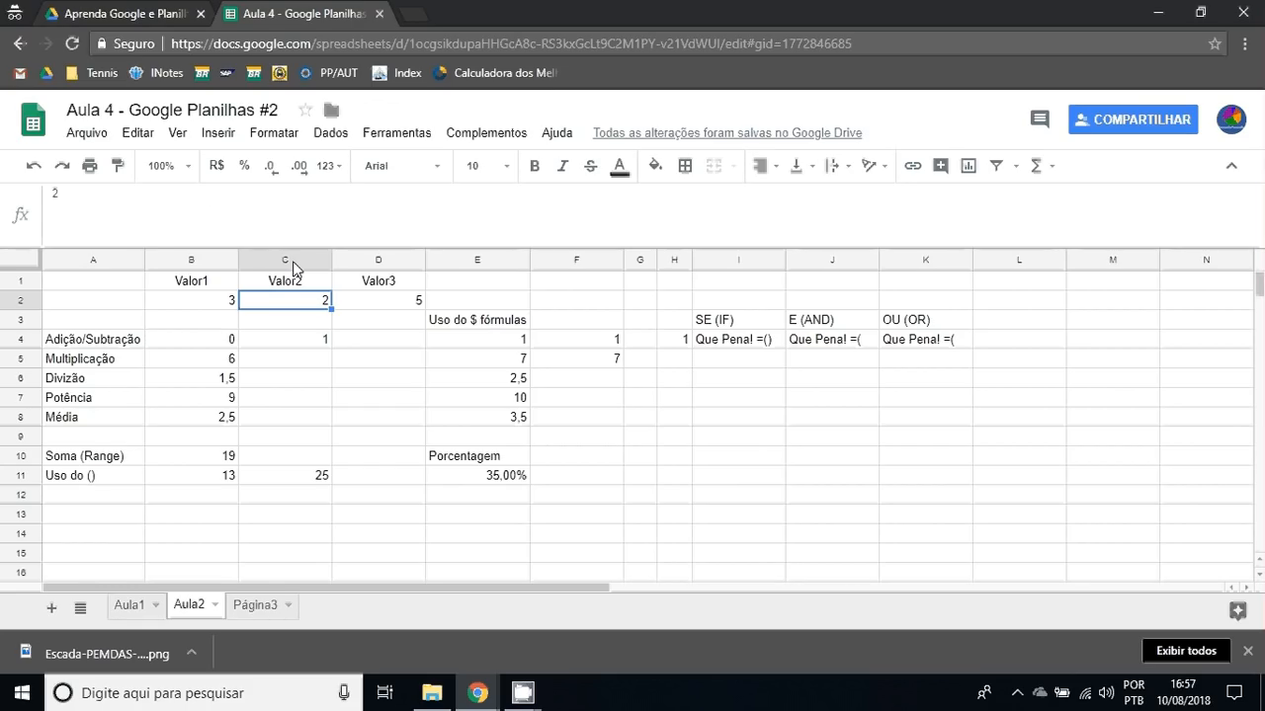
{"action": "key", "text": "Down"}
{"action": "key", "text": "Down"}
{"action": "key", "text": "Left"}
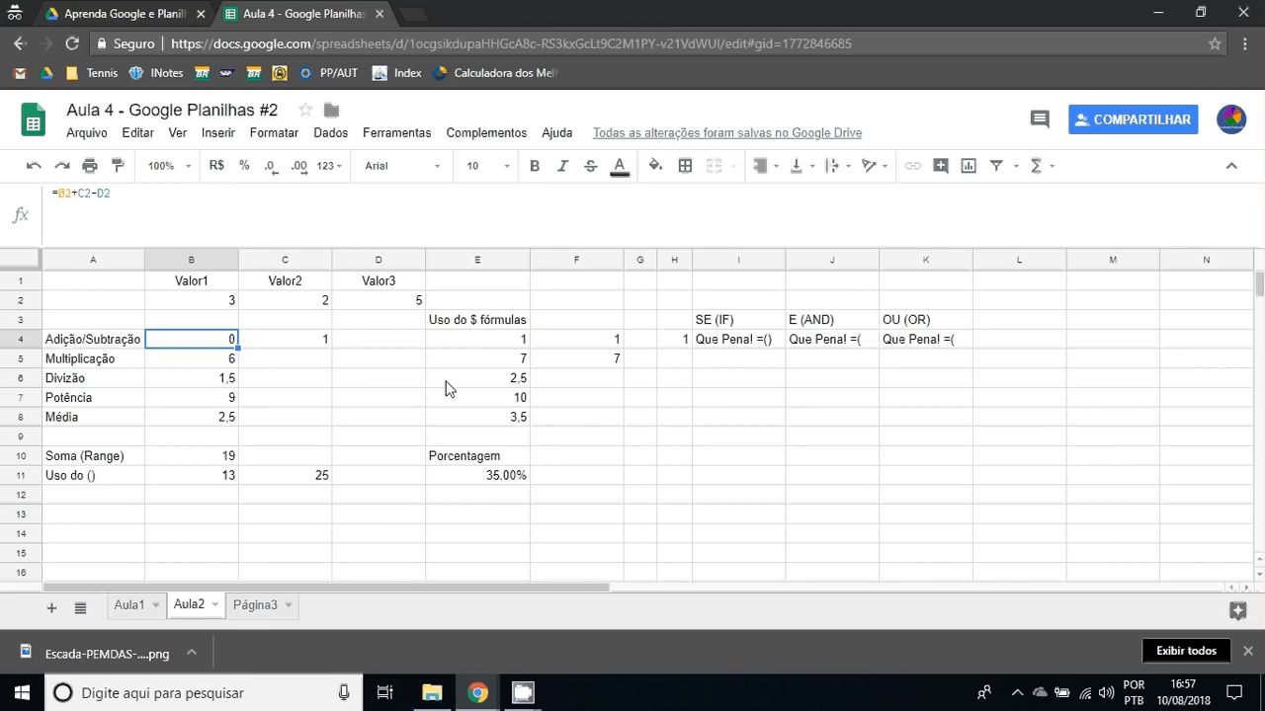
Extend the Multiplicação formula in B5 with the third value, making it =B2*C2*D2.
{"action": "key", "text": "Down"}
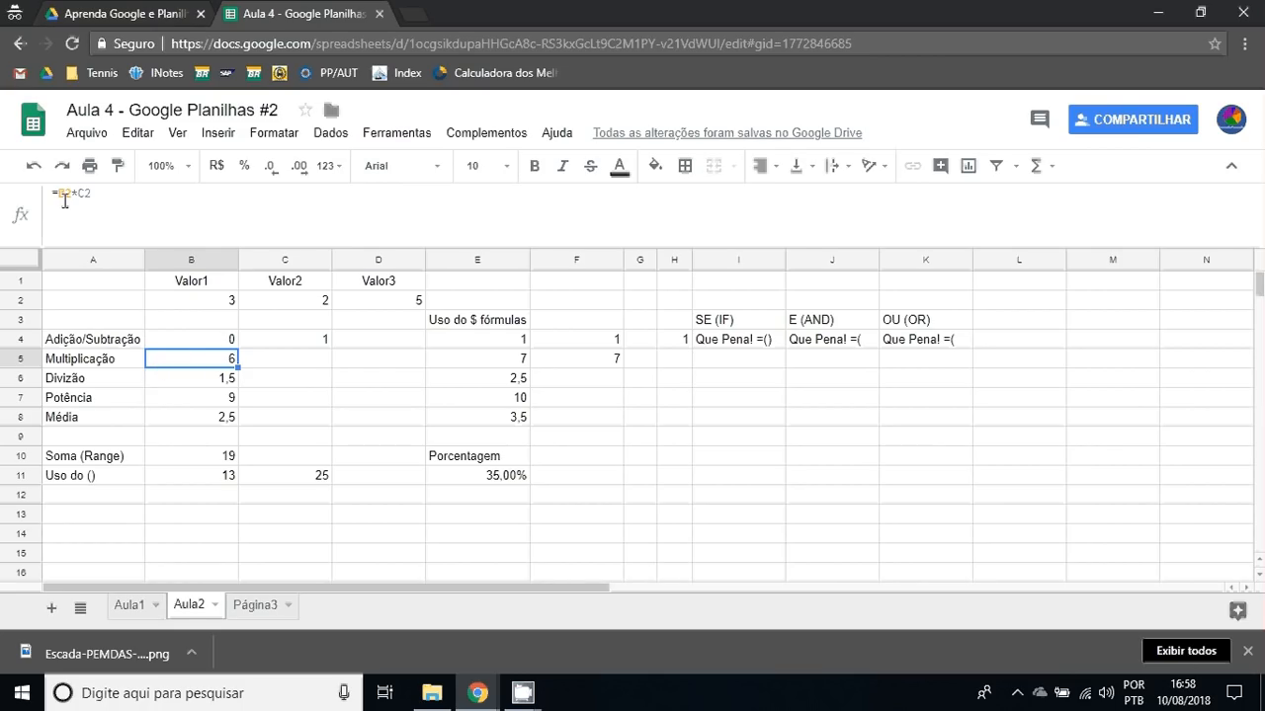
{"action": "double_click", "coordinate": [193, 358]}
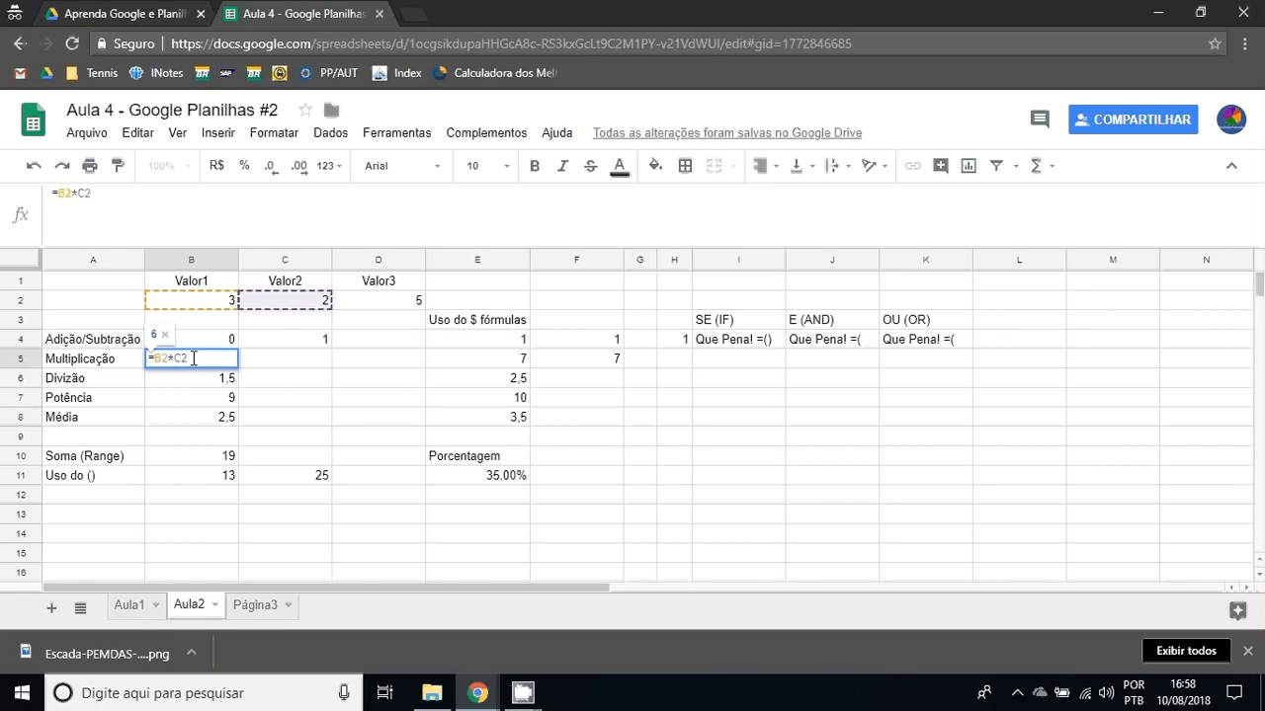
{"action": "key", "text": "Return"}
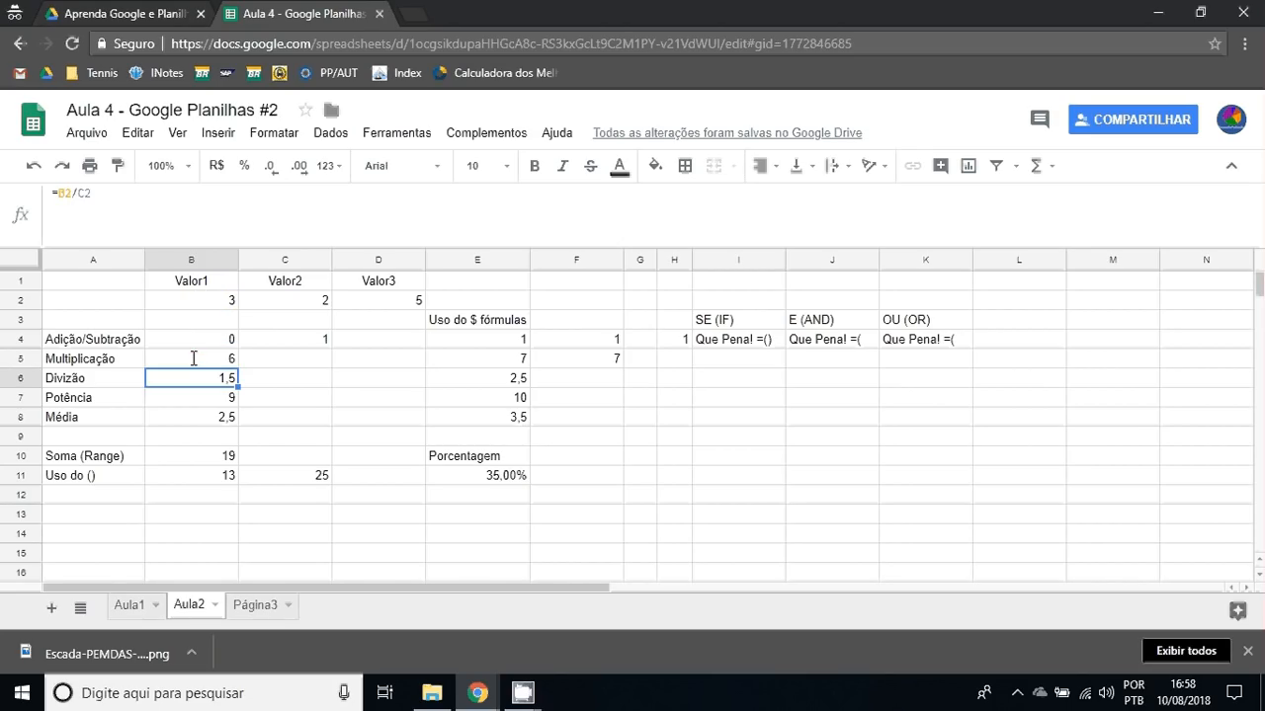
{"action": "left_click", "coordinate": [194, 357]}
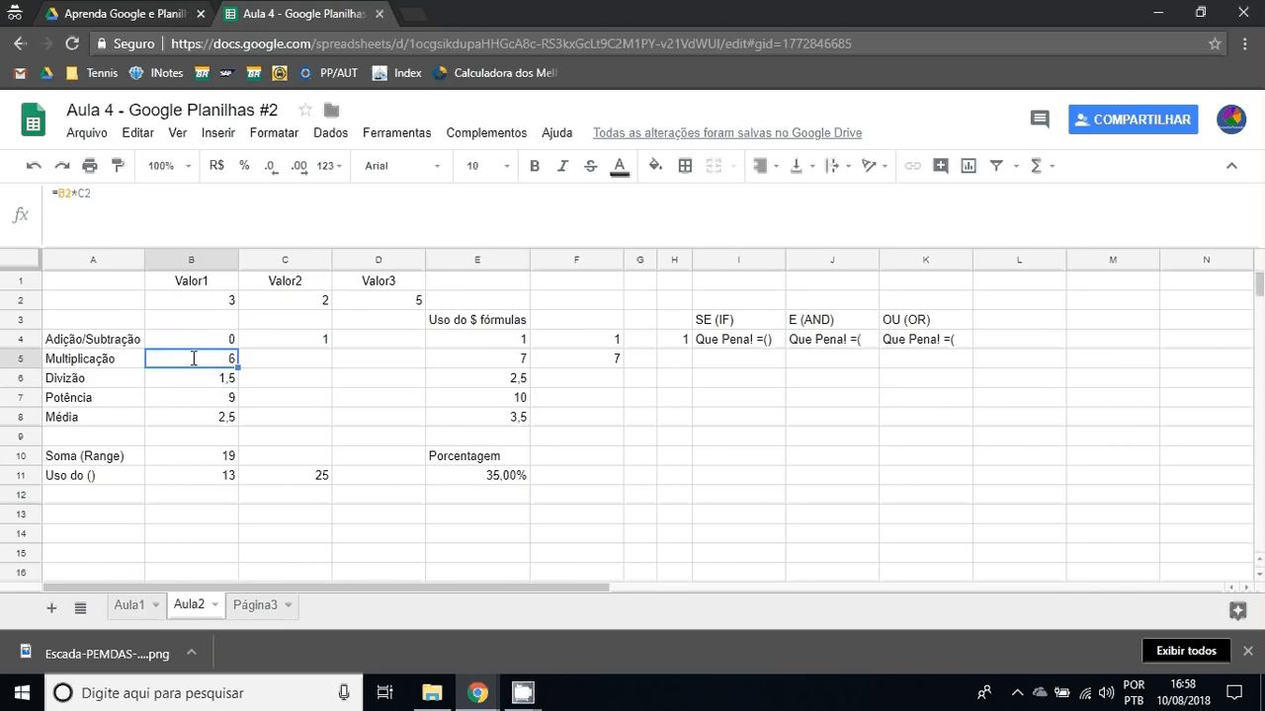
{"action": "left_click", "coordinate": [169, 222]}
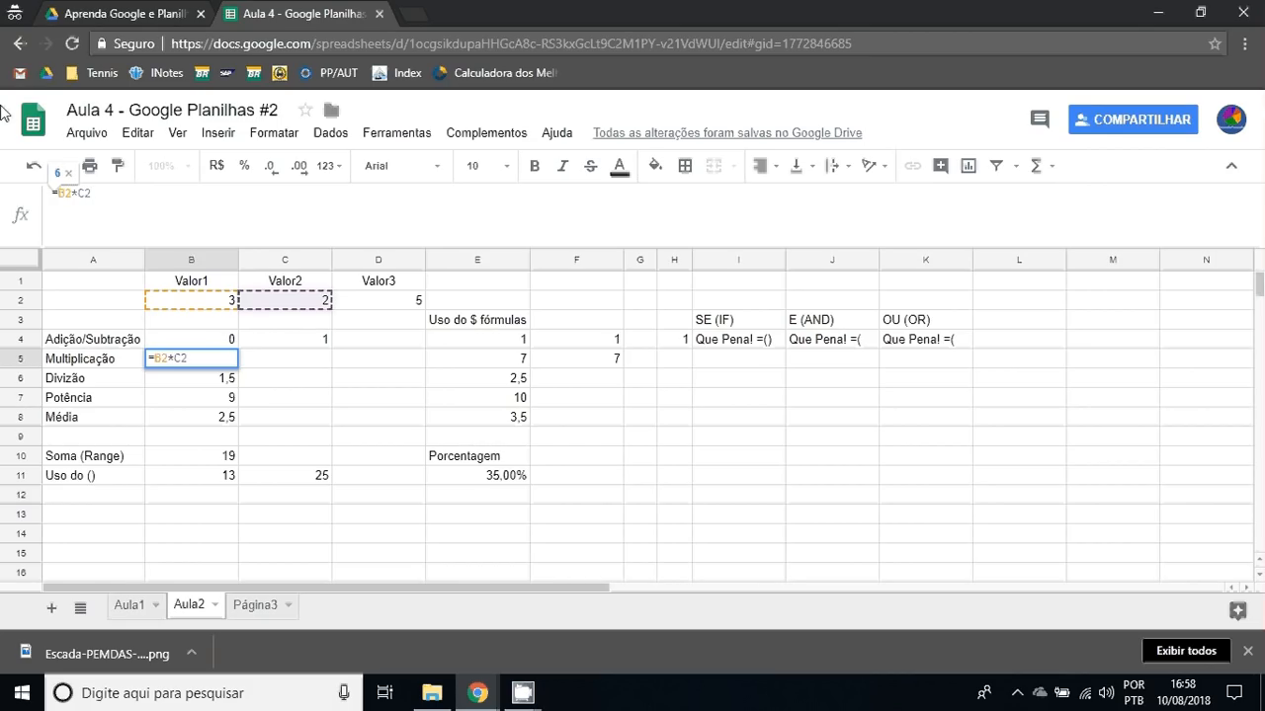
{"action": "type", "text": "*"}
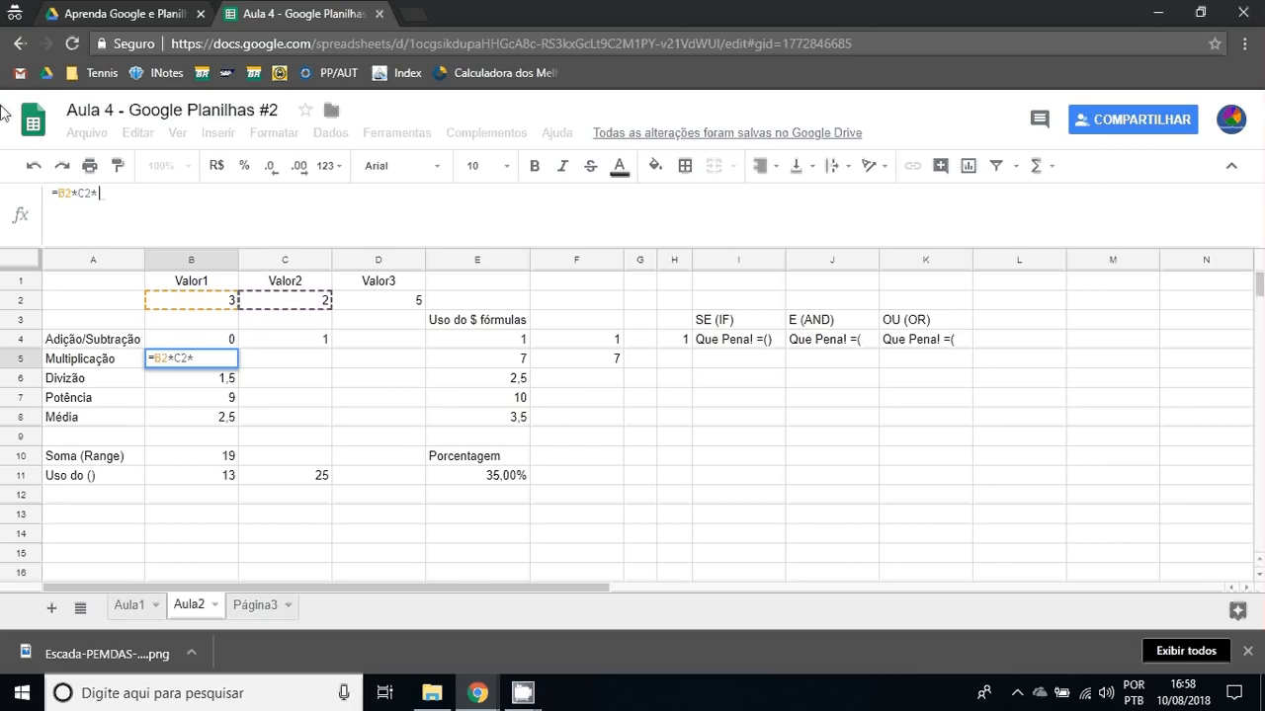
{"action": "left_click", "coordinate": [392, 298]}
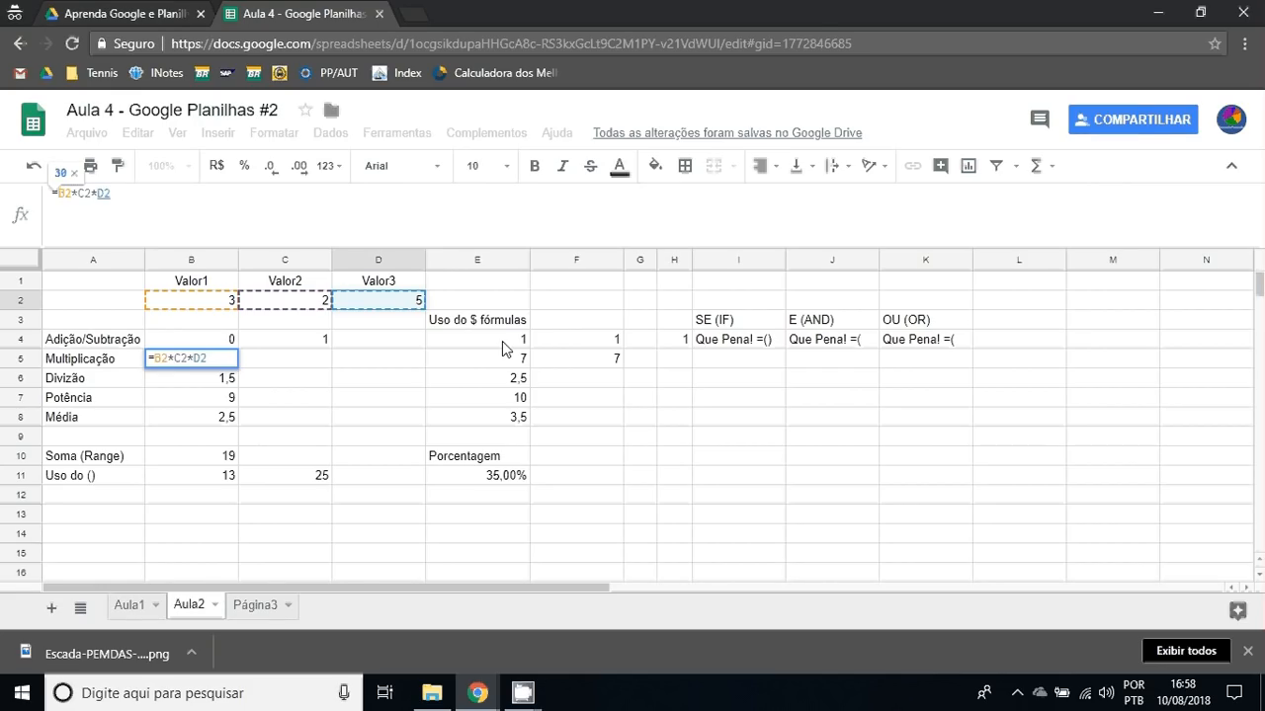
{"action": "key", "text": "Return"}
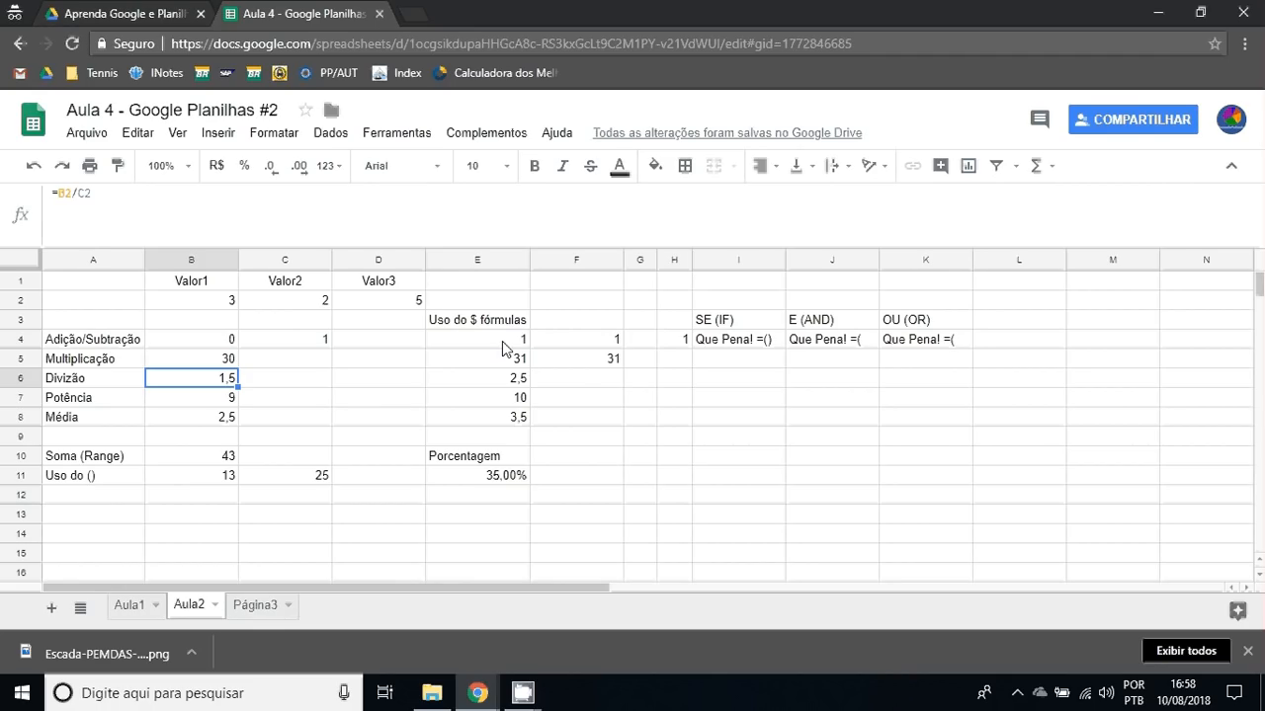
Correct the spelling of the label in A6 to Divisão.
{"action": "left_click", "coordinate": [89, 382]}
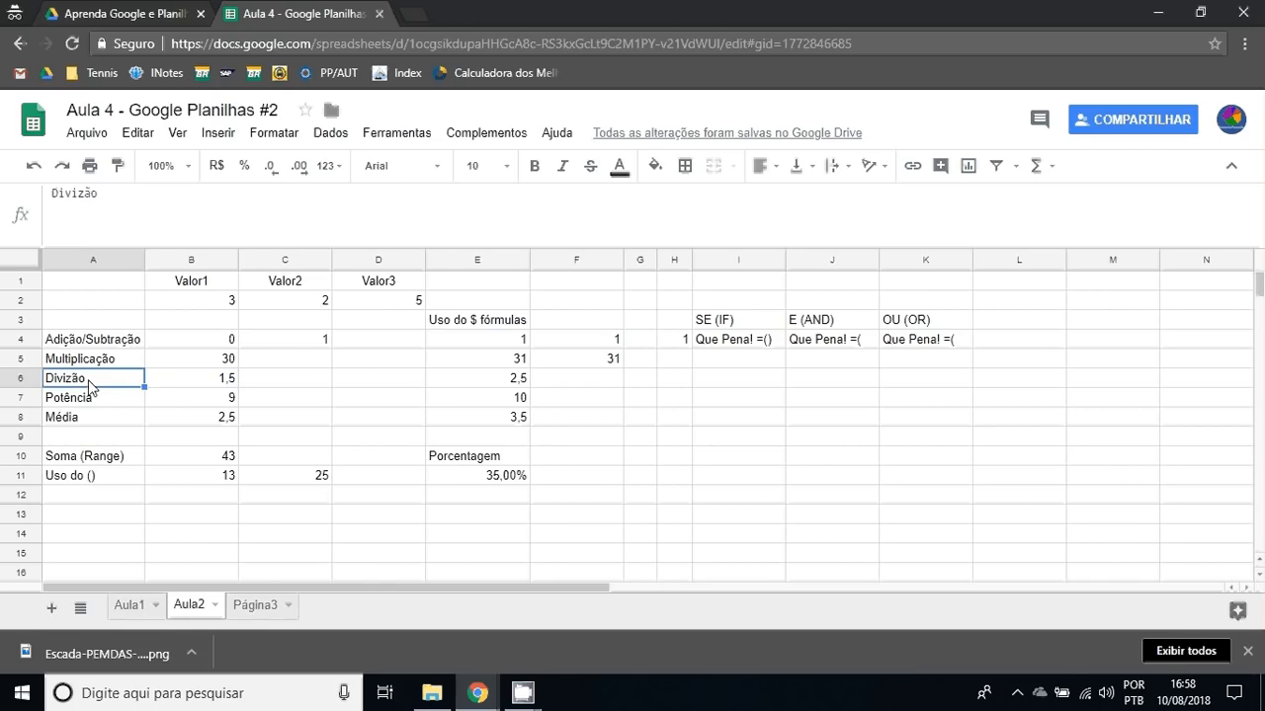
{"action": "double_click", "coordinate": [71, 381]}
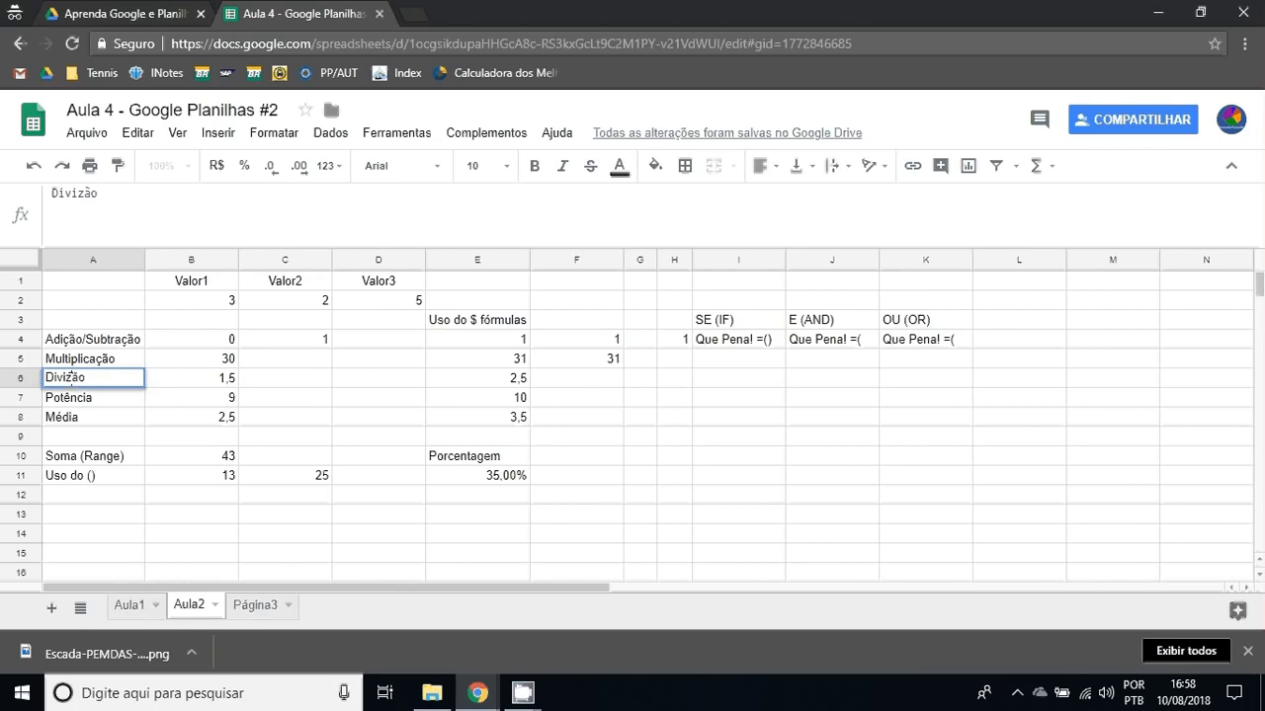
{"action": "key", "text": "BackSpace"}
{"action": "type", "text": "s"}
{"action": "key", "text": "Return"}
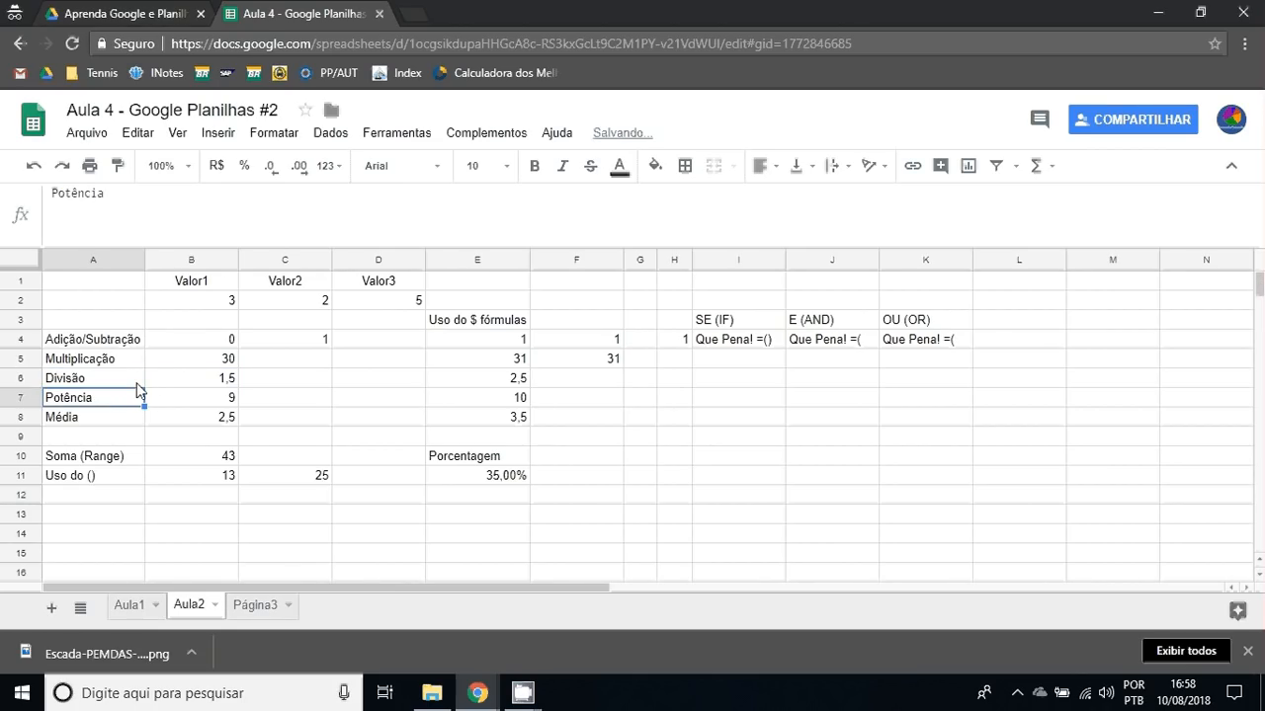
Extend the Divisão formula in B6 to =B2/C2/D2 and recheck its cell references.
{"action": "left_click", "coordinate": [210, 383]}
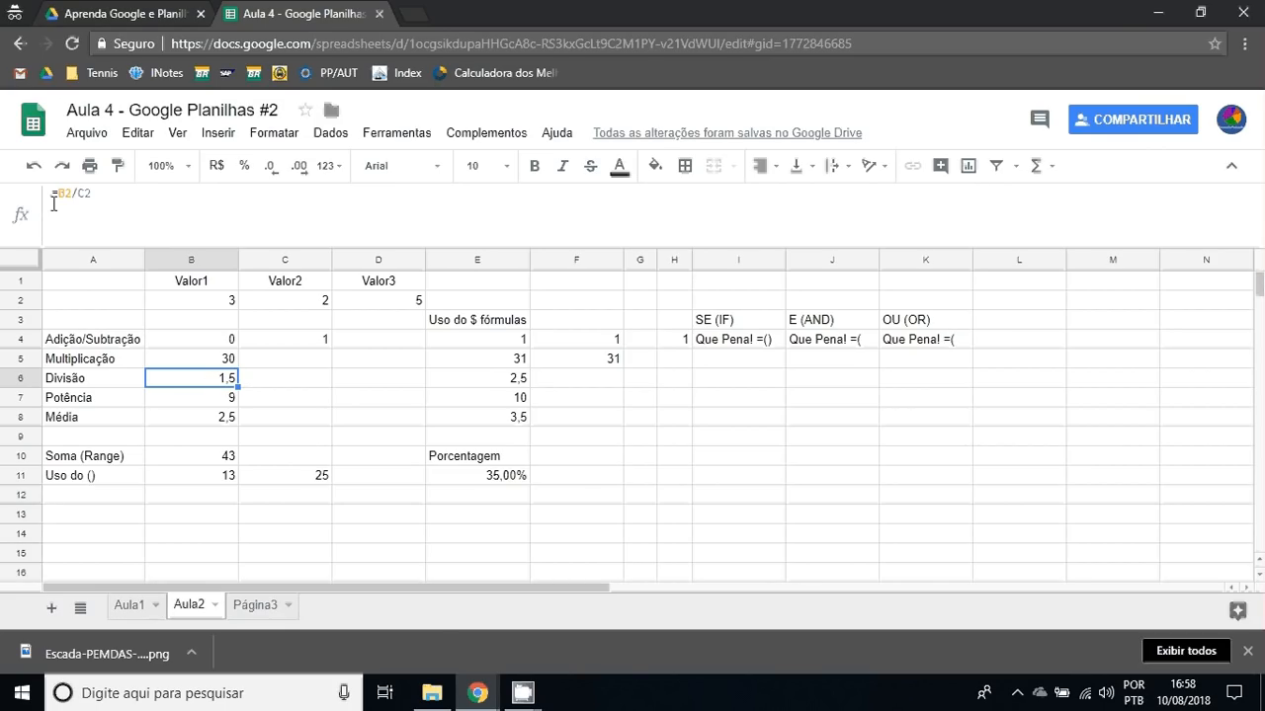
{"action": "key", "text": "ctrl+c"}
{"action": "double_click", "coordinate": [187, 384]}
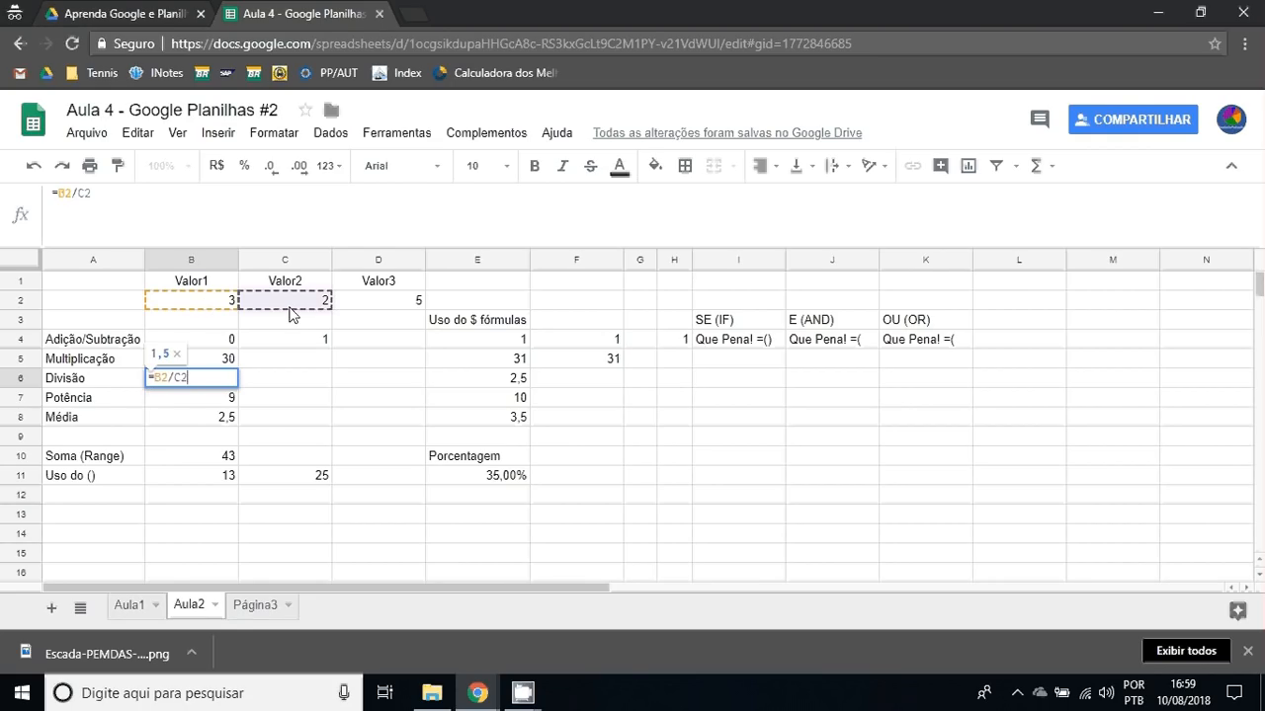
{"action": "type", "text": "/"}
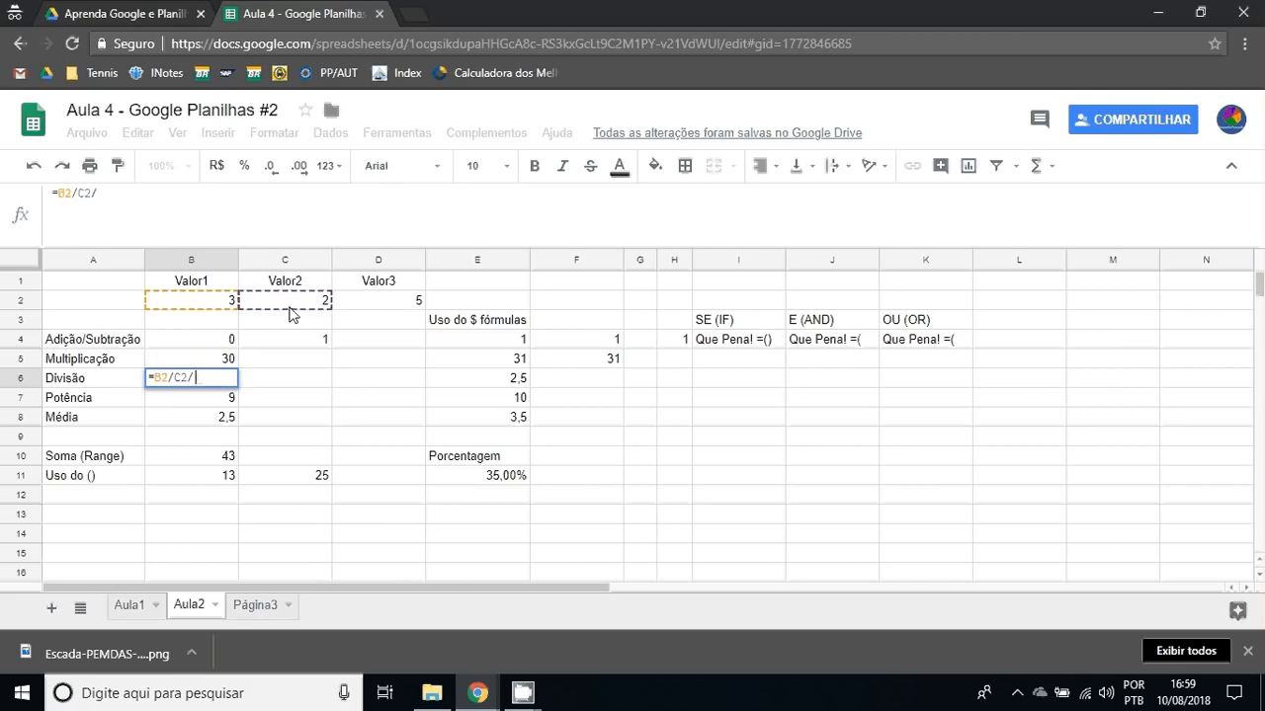
{"action": "left_click", "coordinate": [385, 301]}
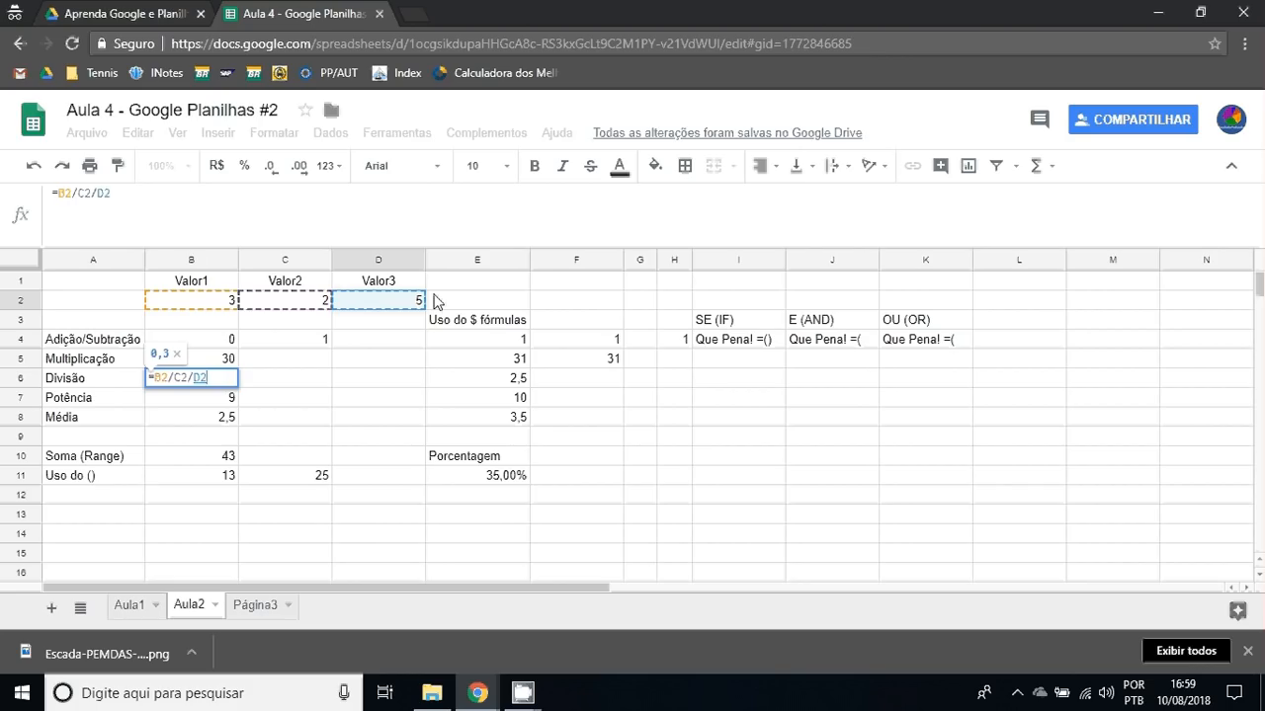
{"action": "key", "text": "Return"}
{"action": "key", "text": "Up"}
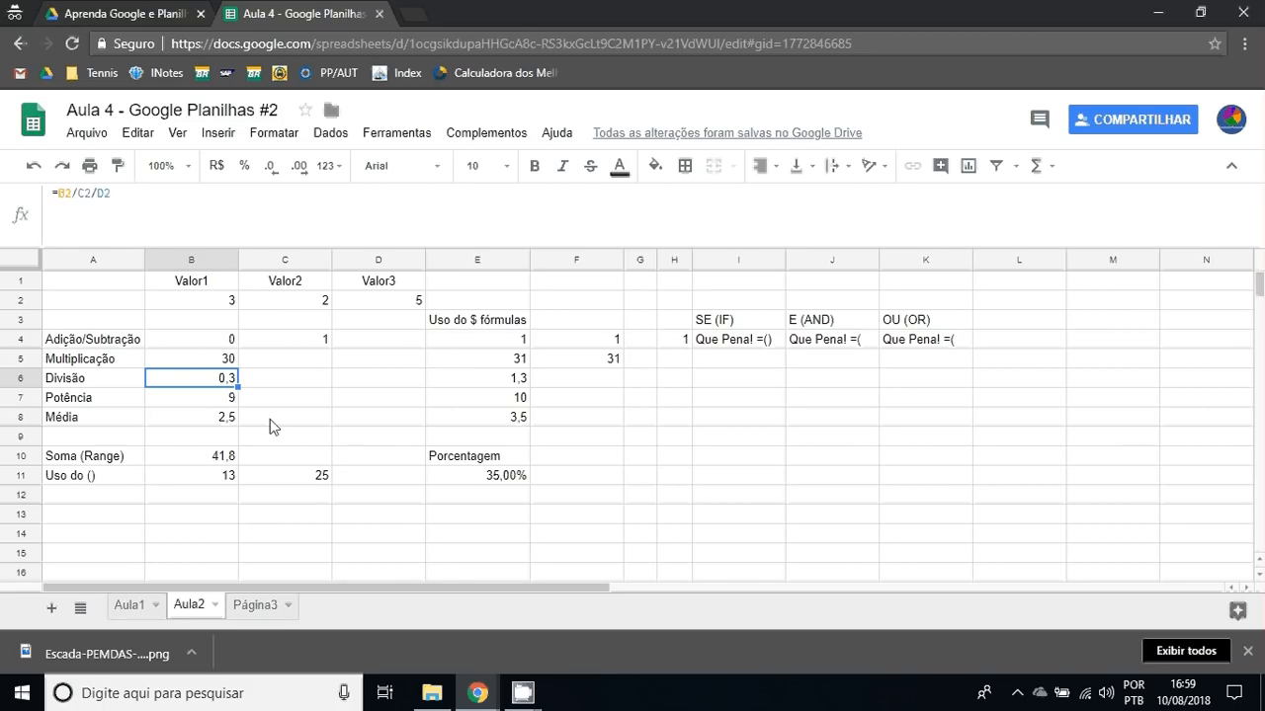
{"action": "double_click", "coordinate": [219, 381]}
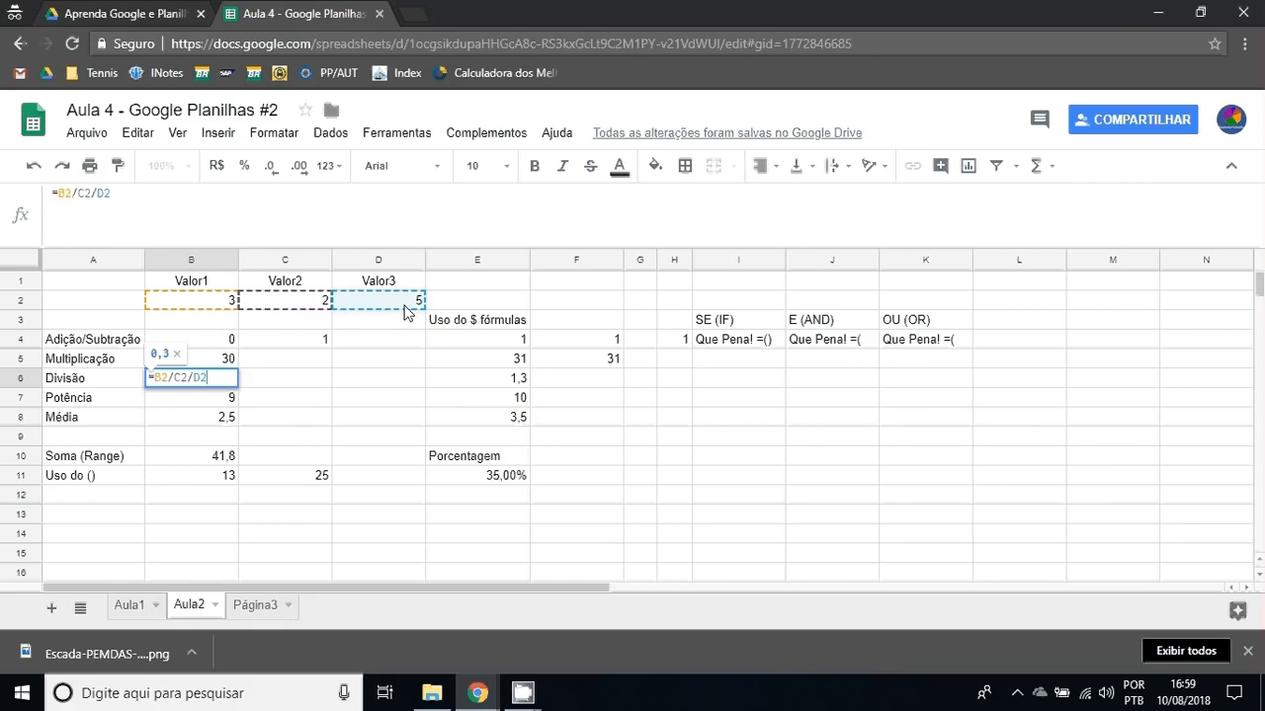
{"action": "key", "text": "Return"}
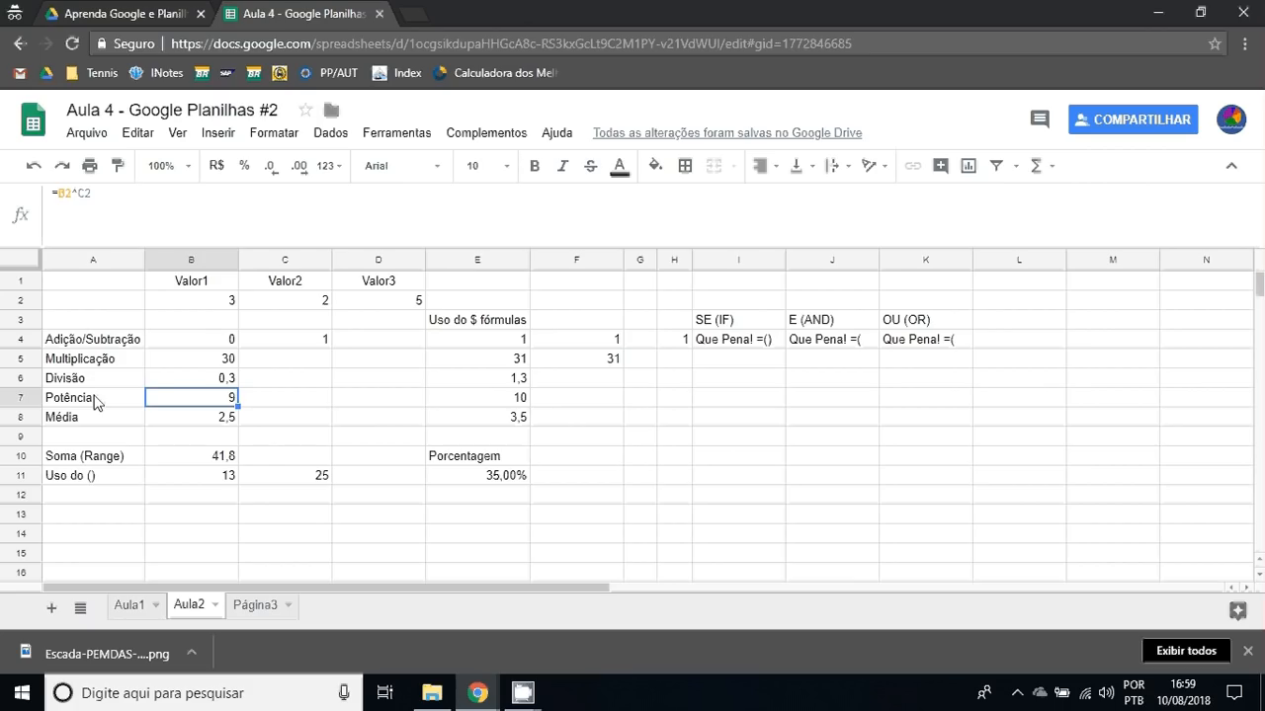
Extend the Potência formula in B7 by multiplying by the third value, making it =B2^C2*D2.
{"action": "double_click", "coordinate": [213, 403]}
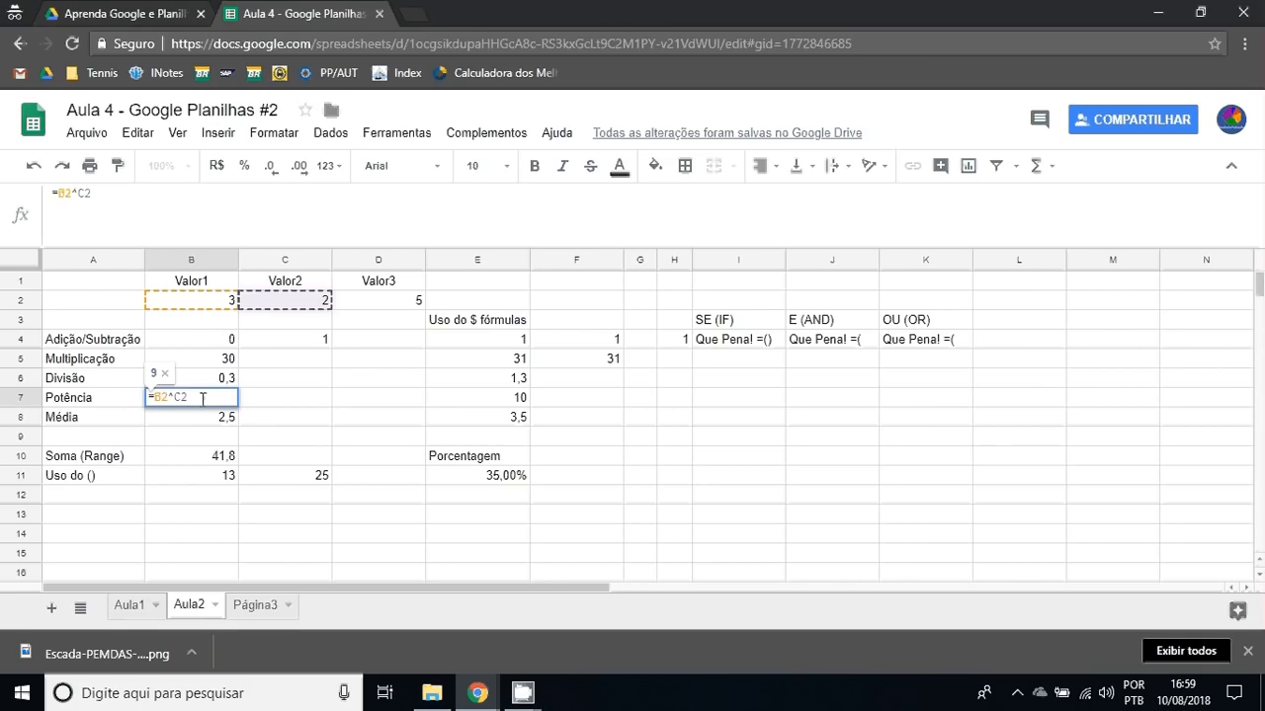
{"action": "double_click", "coordinate": [172, 397]}
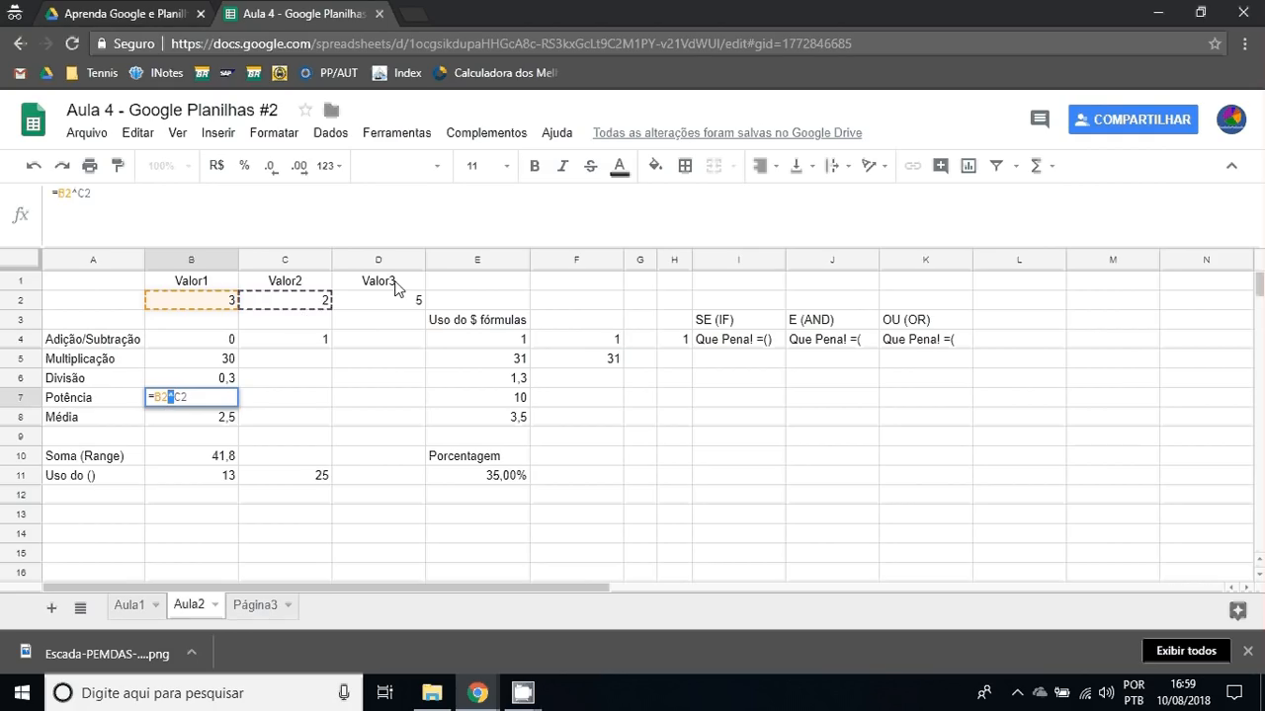
{"action": "left_click", "coordinate": [174, 398]}
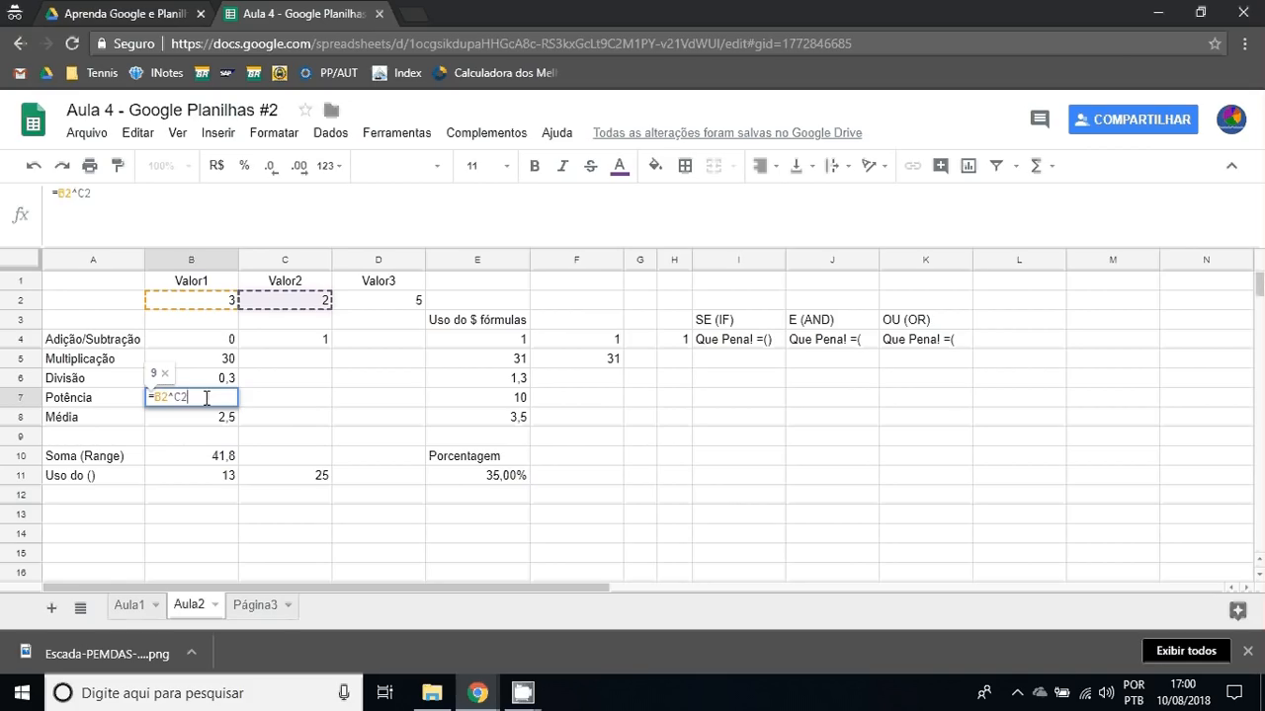
{"action": "type", "text": "^"}
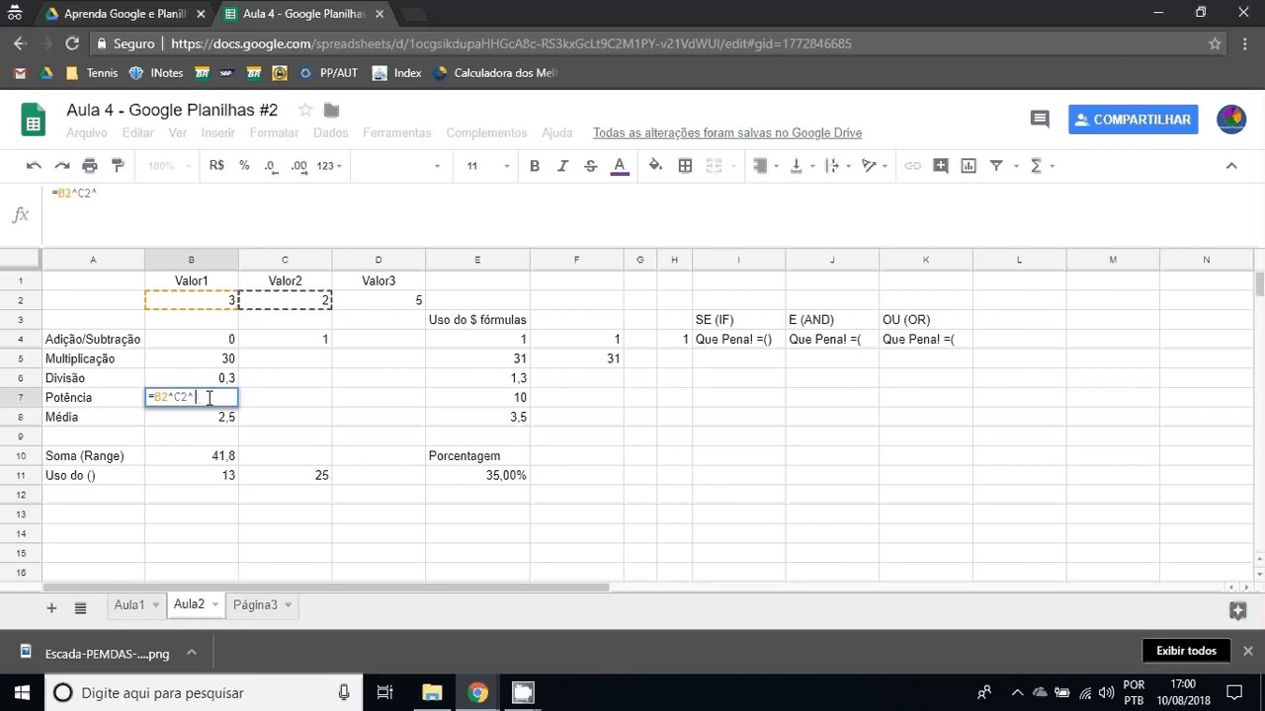
{"action": "key", "text": "BackSpace"}
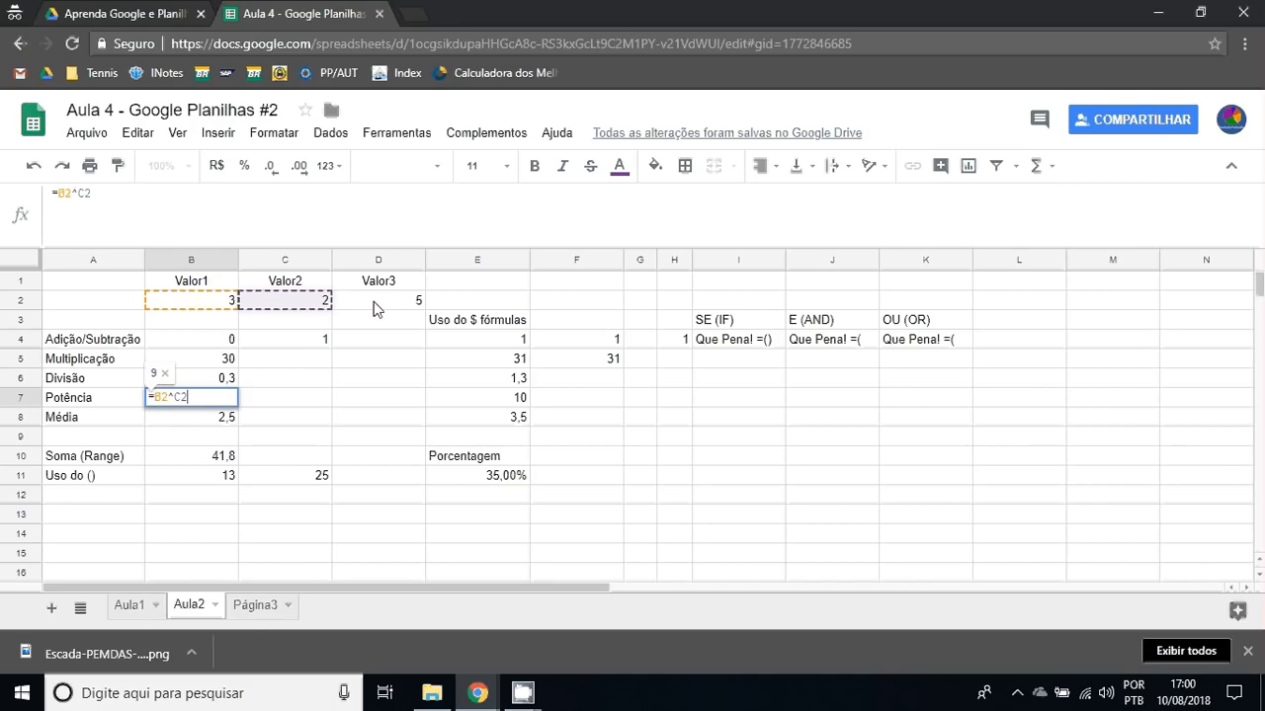
{"action": "type", "text": "*"}
{"action": "left_click", "coordinate": [371, 301]}
{"action": "key", "text": "Return"}
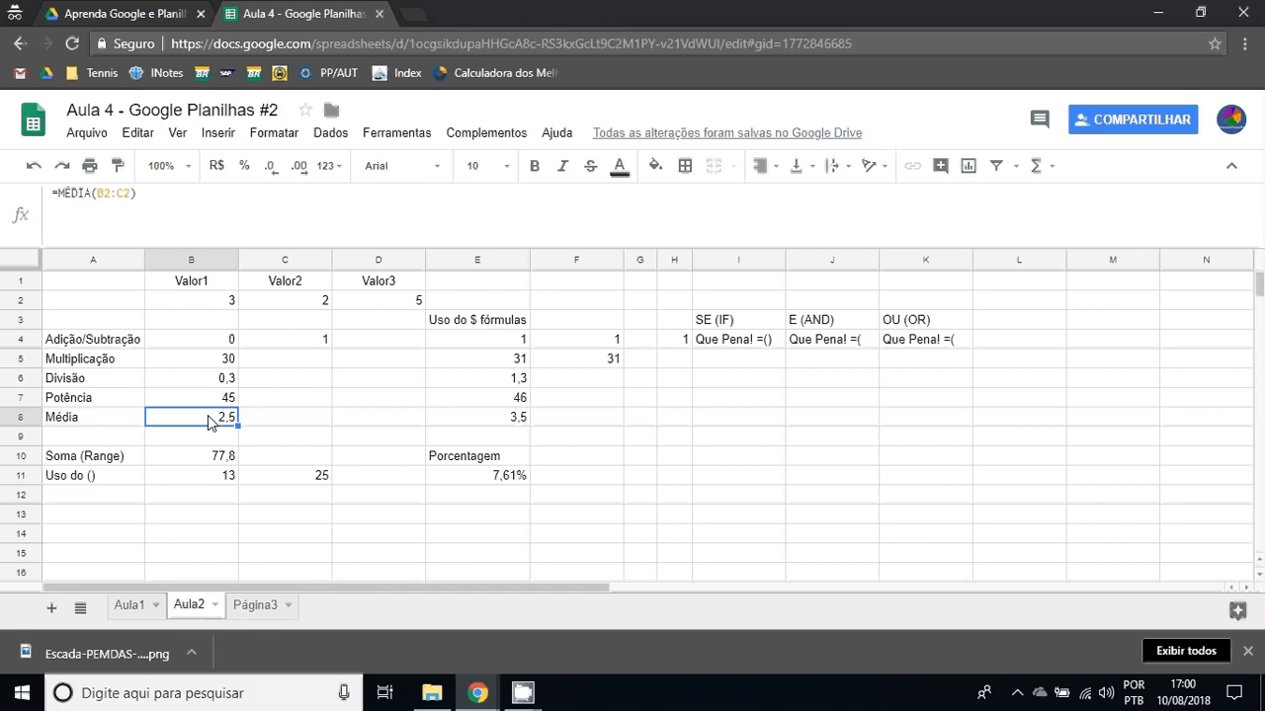
Check the MÉDIA function name in B8 and browse the functions starting with SO from C8, leaving C8 empty.
{"action": "left_click", "coordinate": [66, 197]}
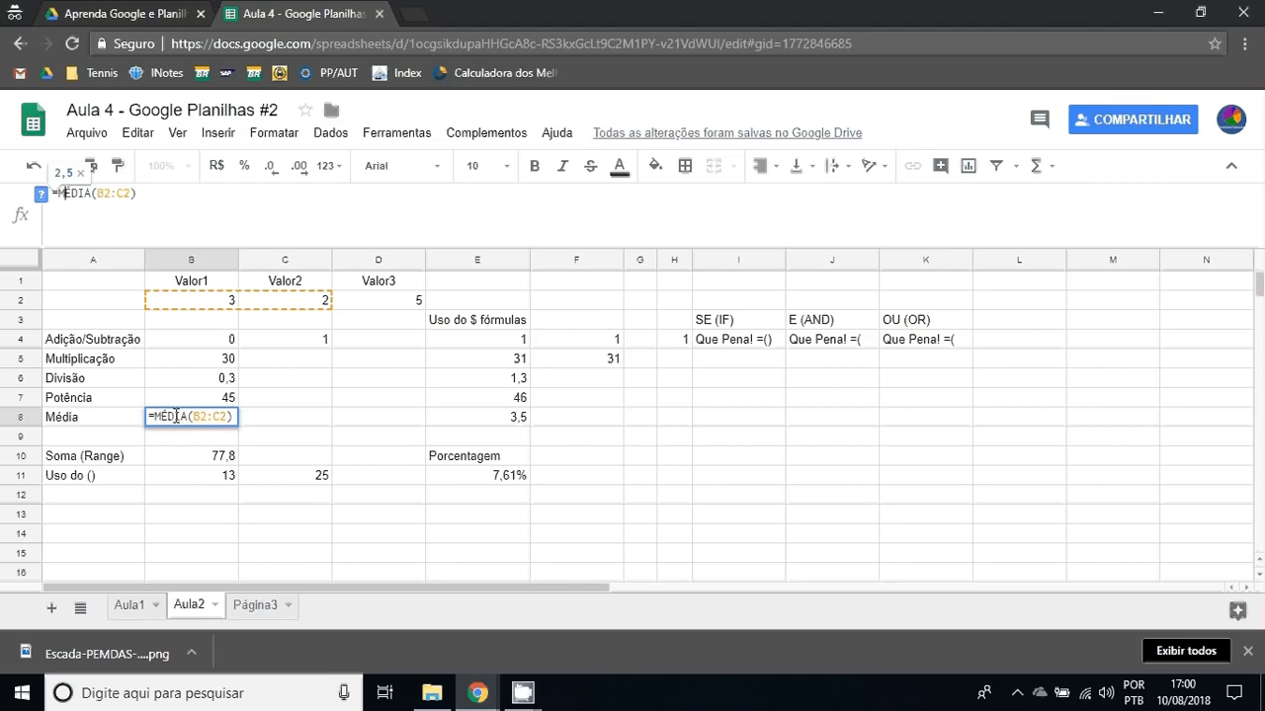
{"action": "key", "text": "ctrl+Return"}
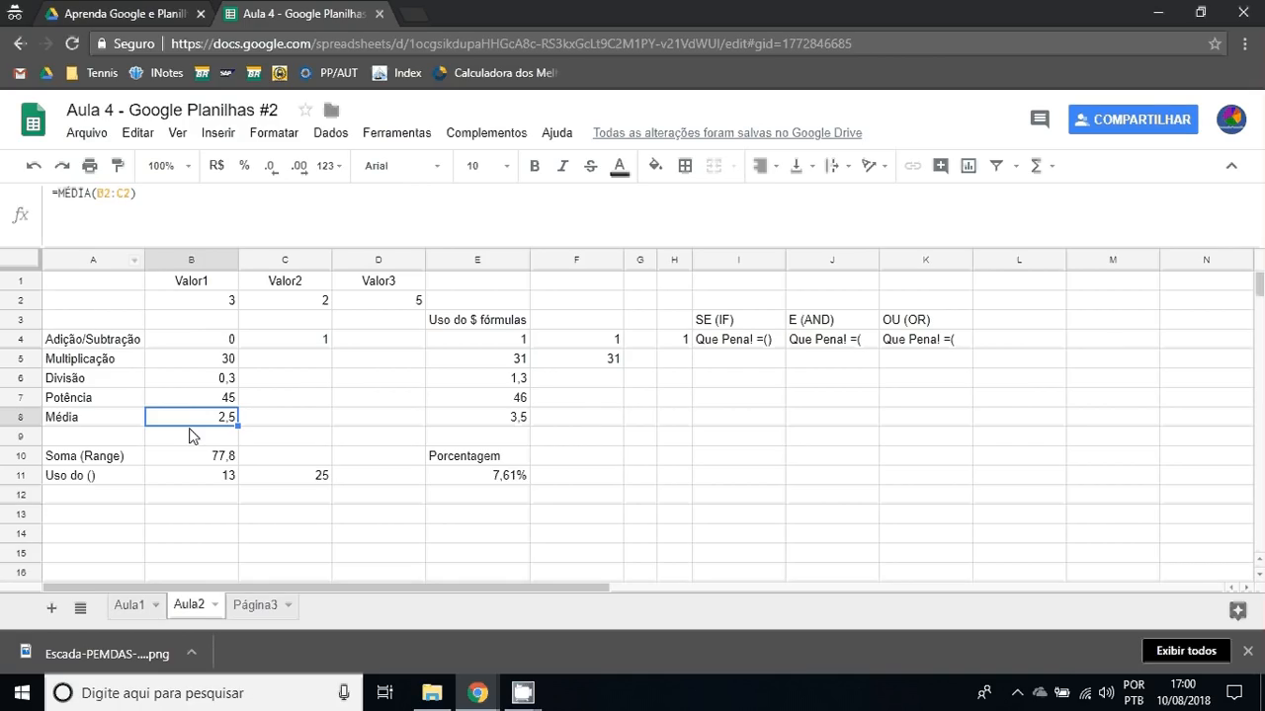
{"action": "left_click", "coordinate": [329, 416]}
{"action": "type", "text": "="}
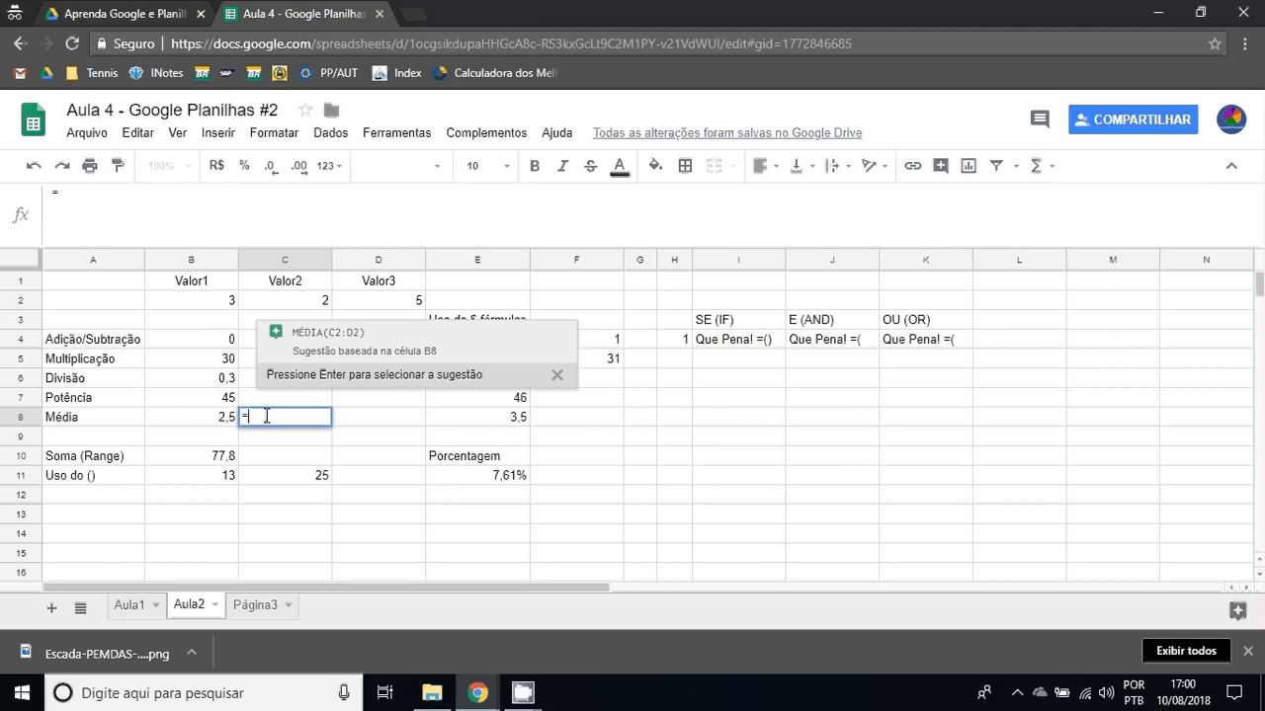
{"action": "type", "text": "SO"}
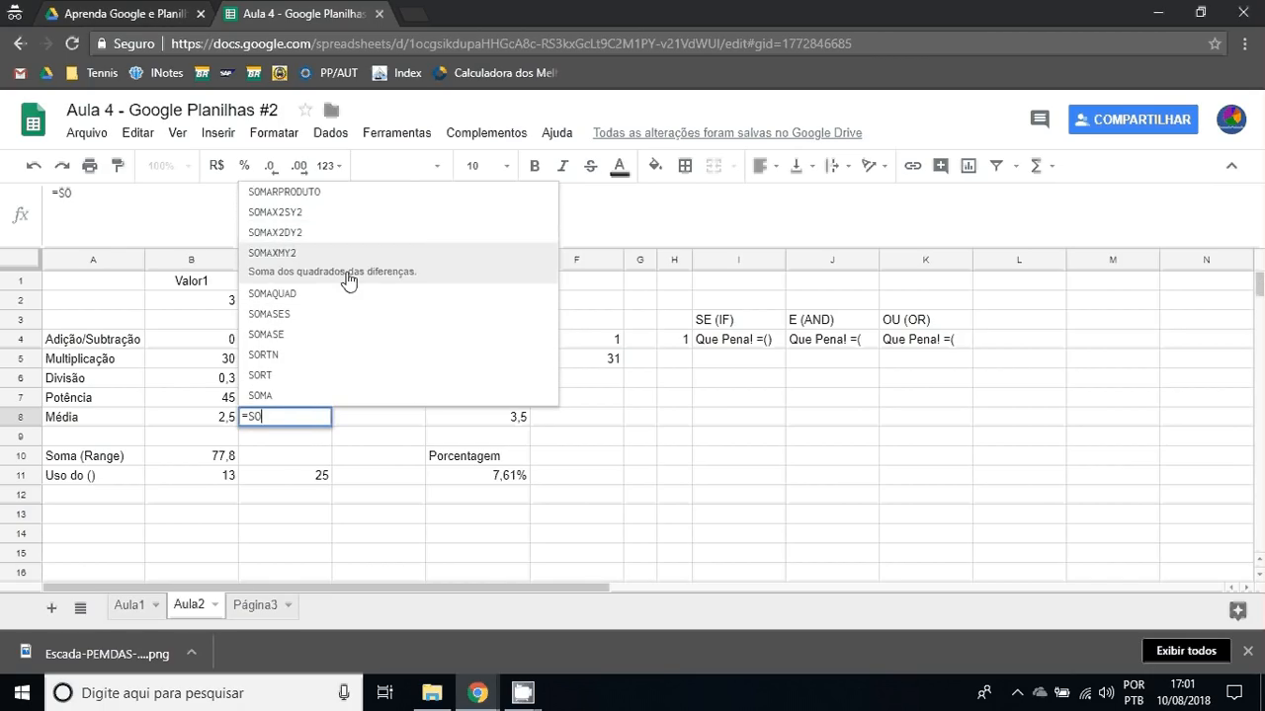
{"action": "key", "text": "Escape"}
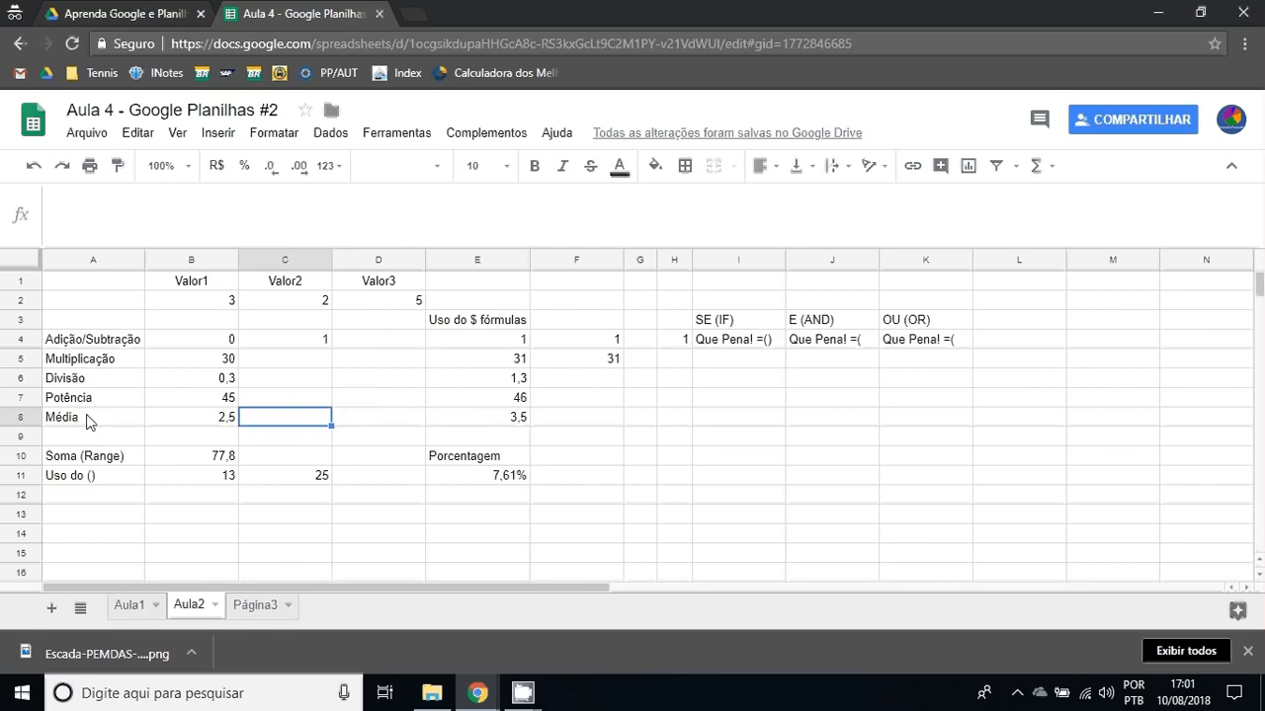
Replace the range in the Média formula in B8 with the operation results, making it =MÉDIA(B4:B7).
{"action": "left_click", "coordinate": [88, 417]}
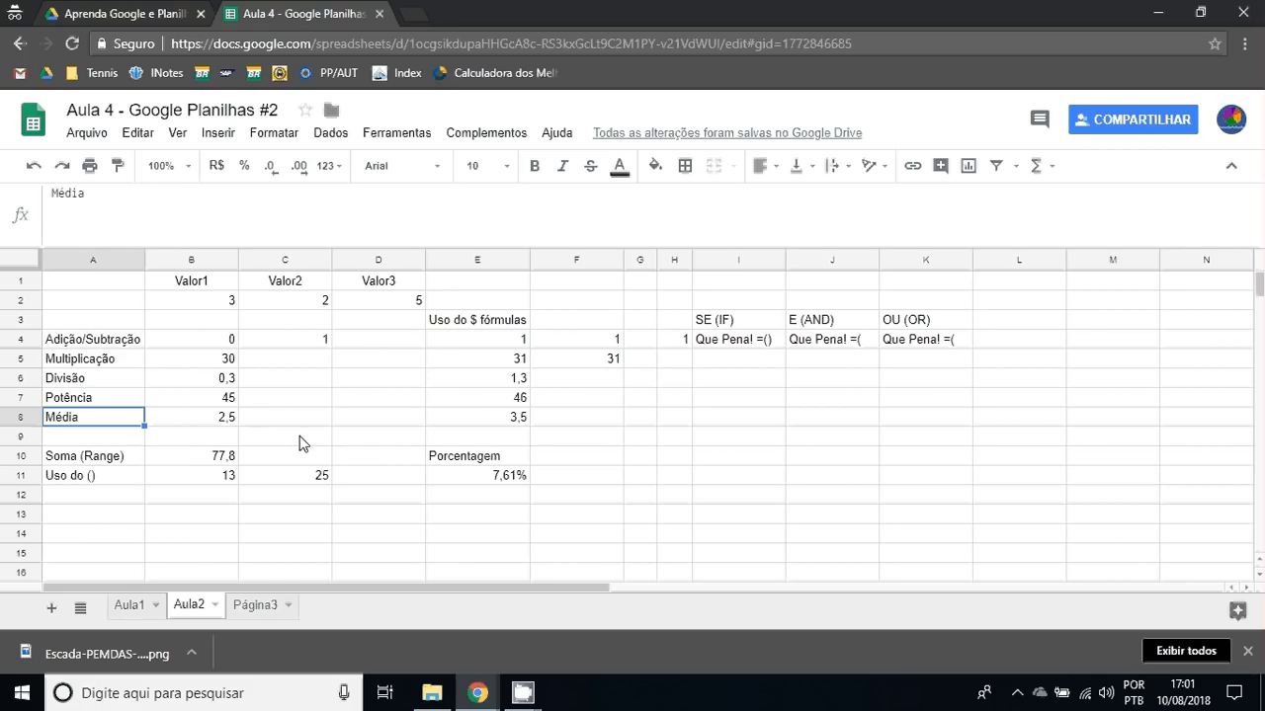
{"action": "key", "text": "Right"}
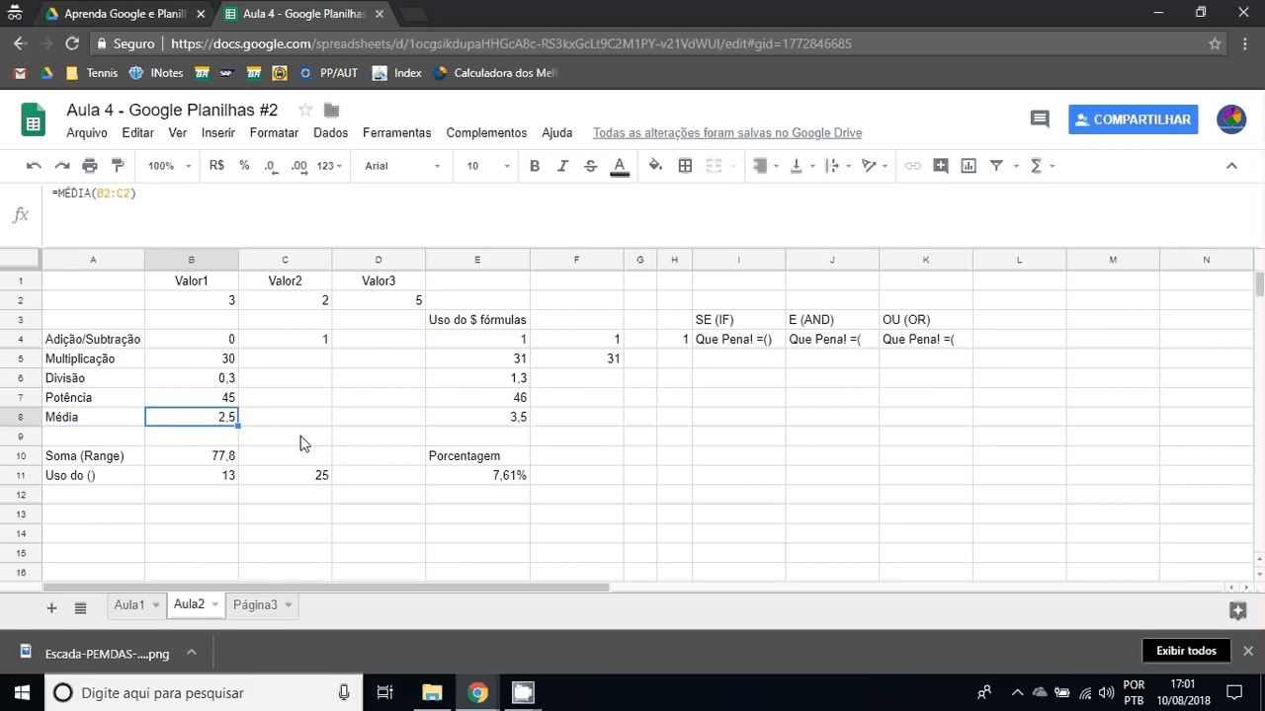
{"action": "double_click", "coordinate": [227, 425]}
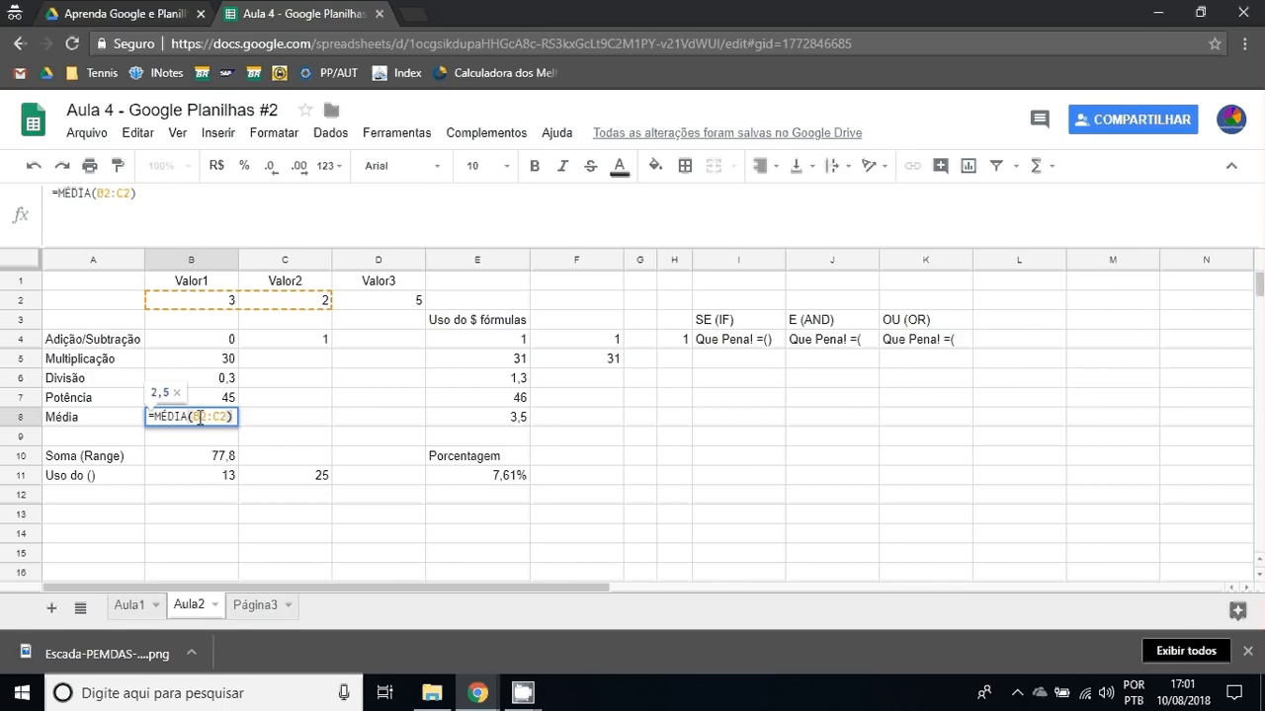
{"action": "left_click_drag", "start_coordinate": [193, 416], "coordinate": [226, 416]}
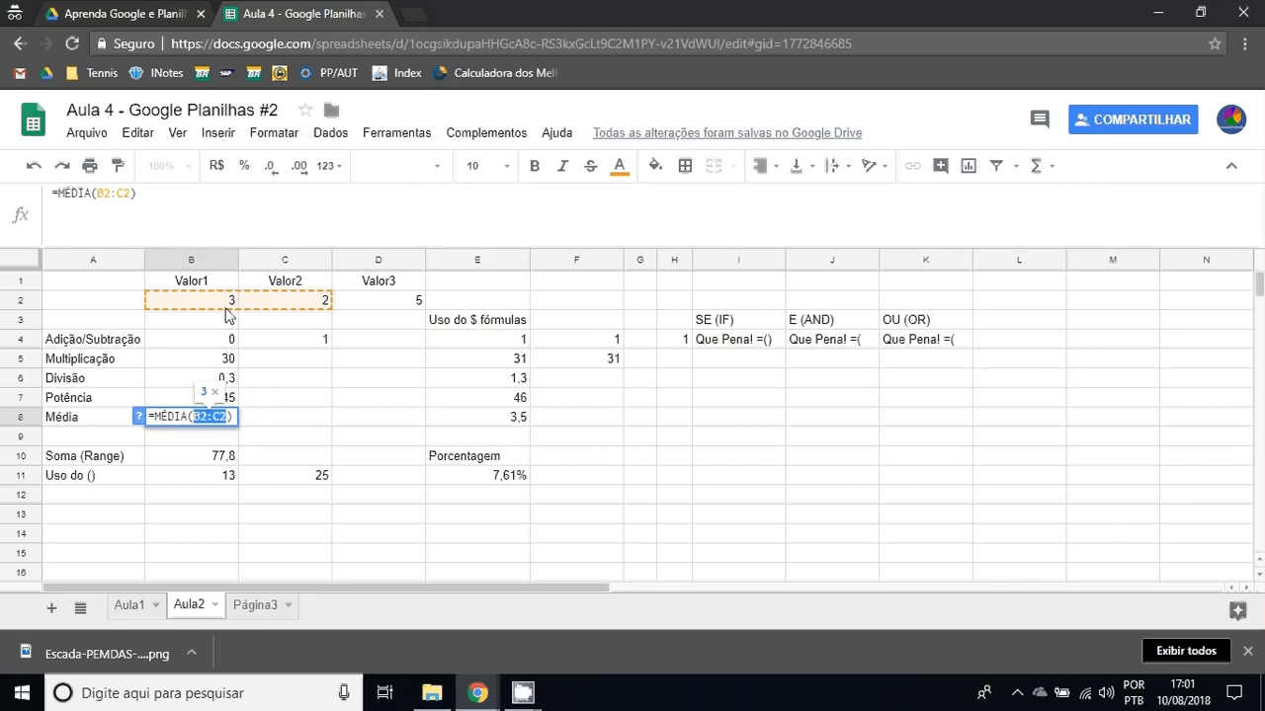
{"action": "left_click_drag", "start_coordinate": [215, 409], "coordinate": [218, 419]}
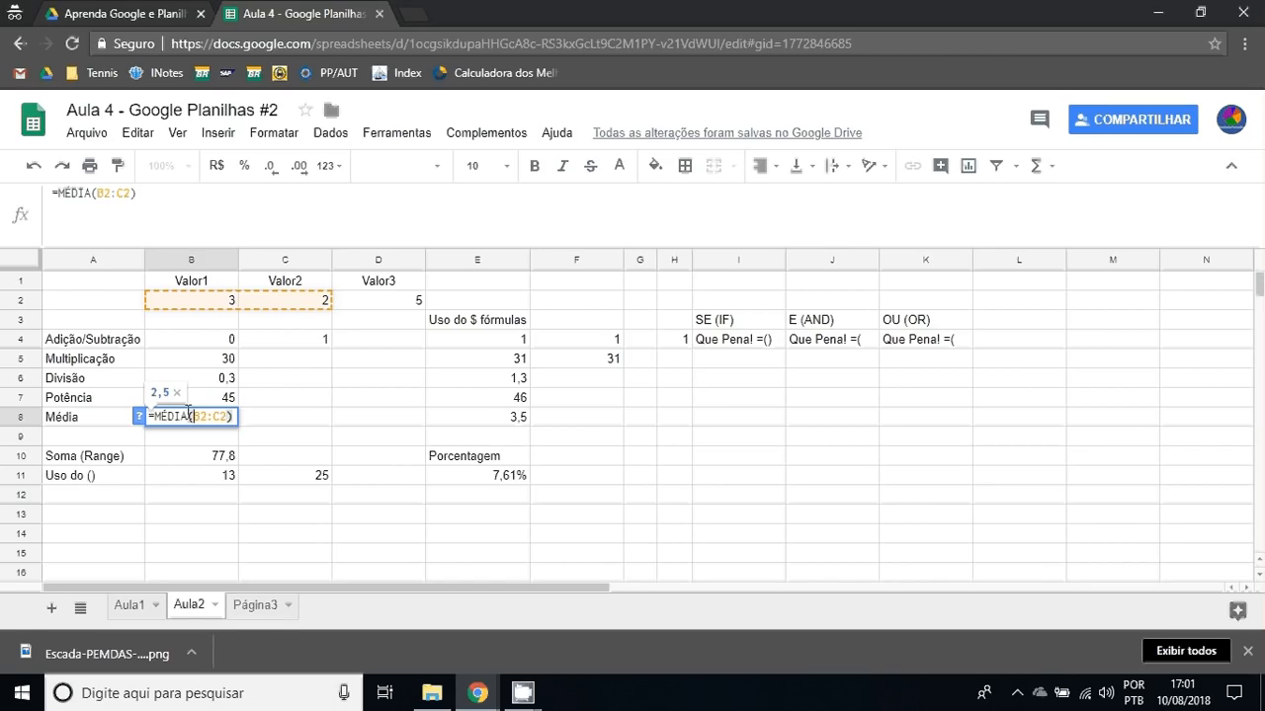
{"action": "left_click_drag", "start_coordinate": [192, 416], "coordinate": [227, 419]}
{"action": "key", "text": "BackSpace"}
{"action": "left_click_drag", "start_coordinate": [222, 339], "coordinate": [220, 397]}
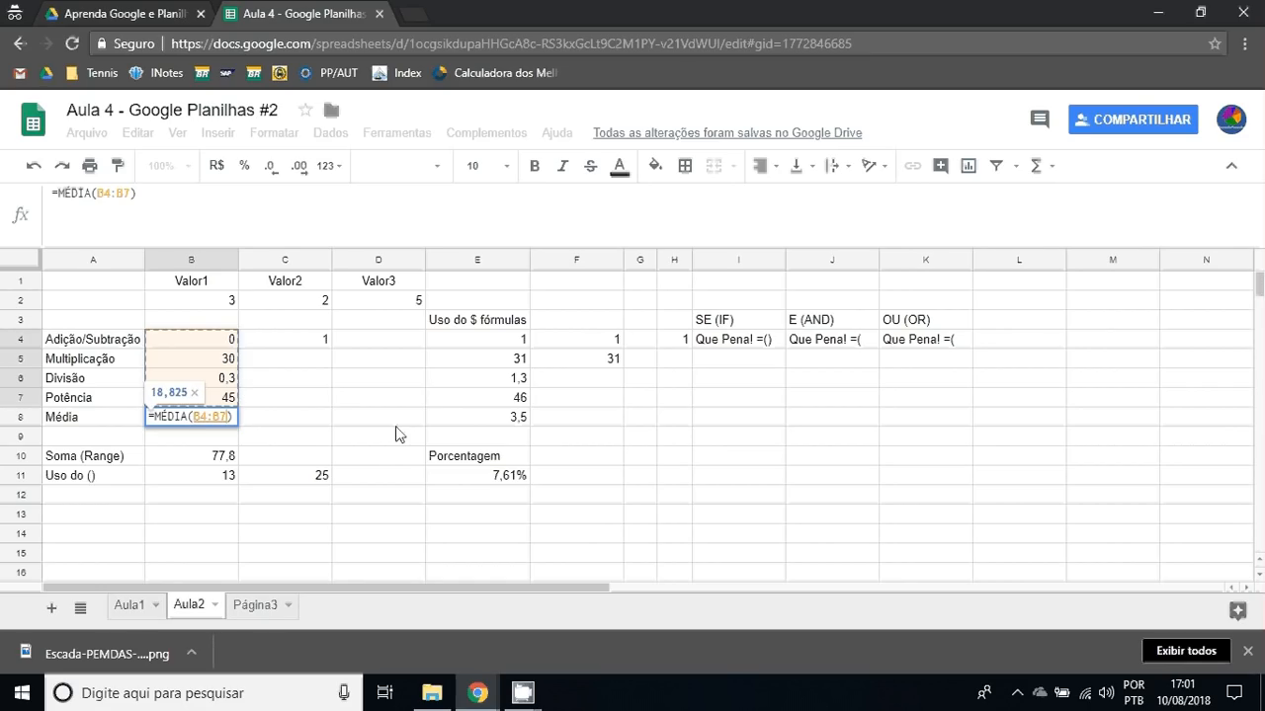
{"action": "key", "text": "Return"}
{"action": "key", "text": "Up"}
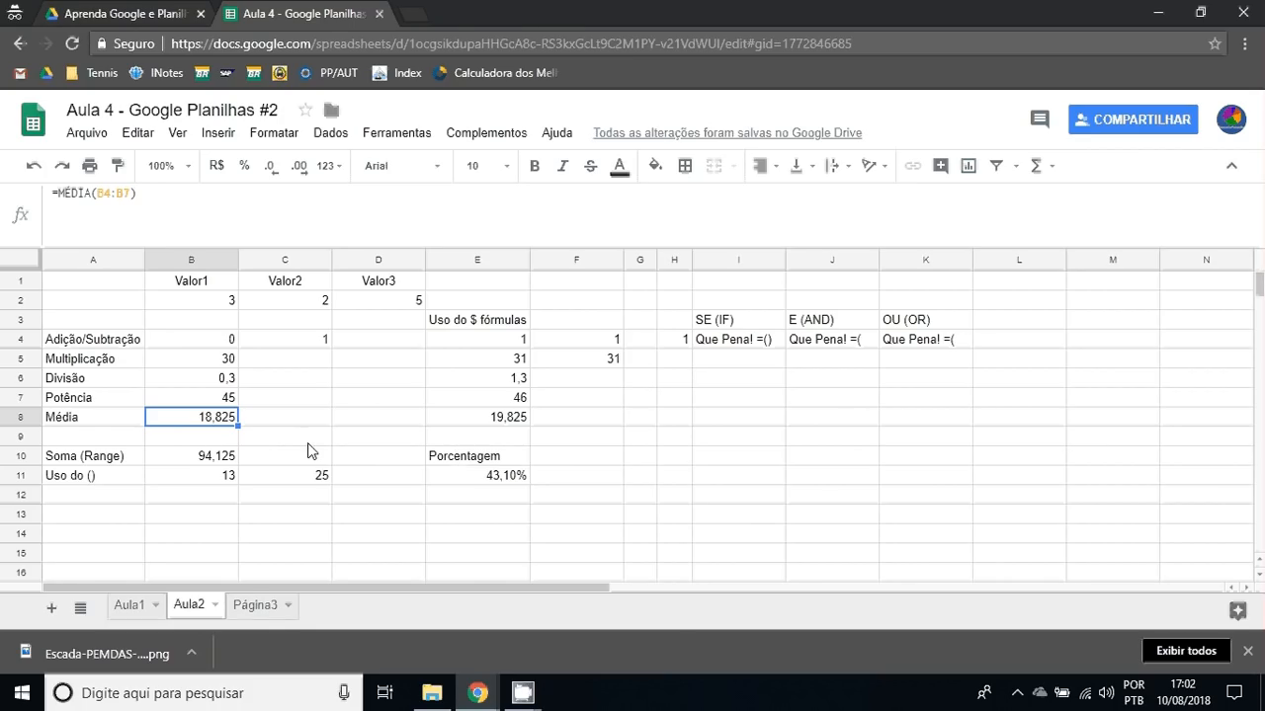
Recheck the Média formula's range and insert one blank row above the Média row.
{"action": "double_click", "coordinate": [224, 423]}
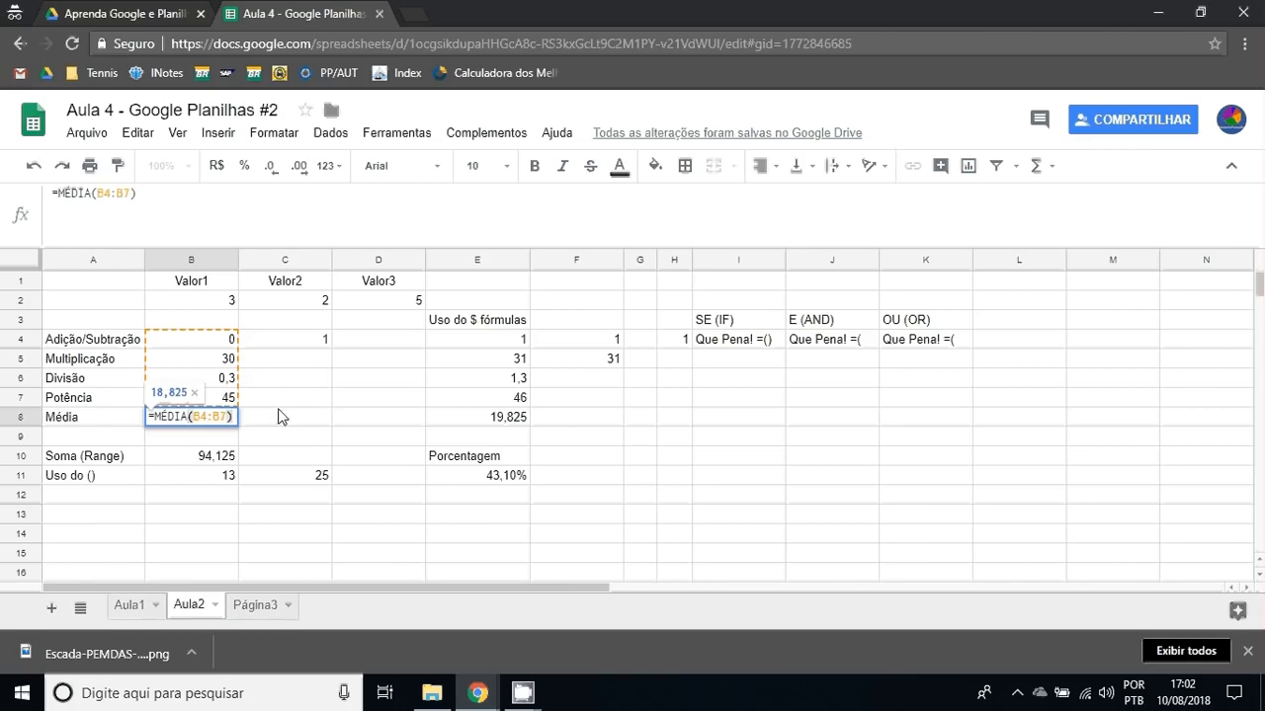
{"action": "key", "text": "Escape"}
{"action": "right_click", "coordinate": [22, 420]}
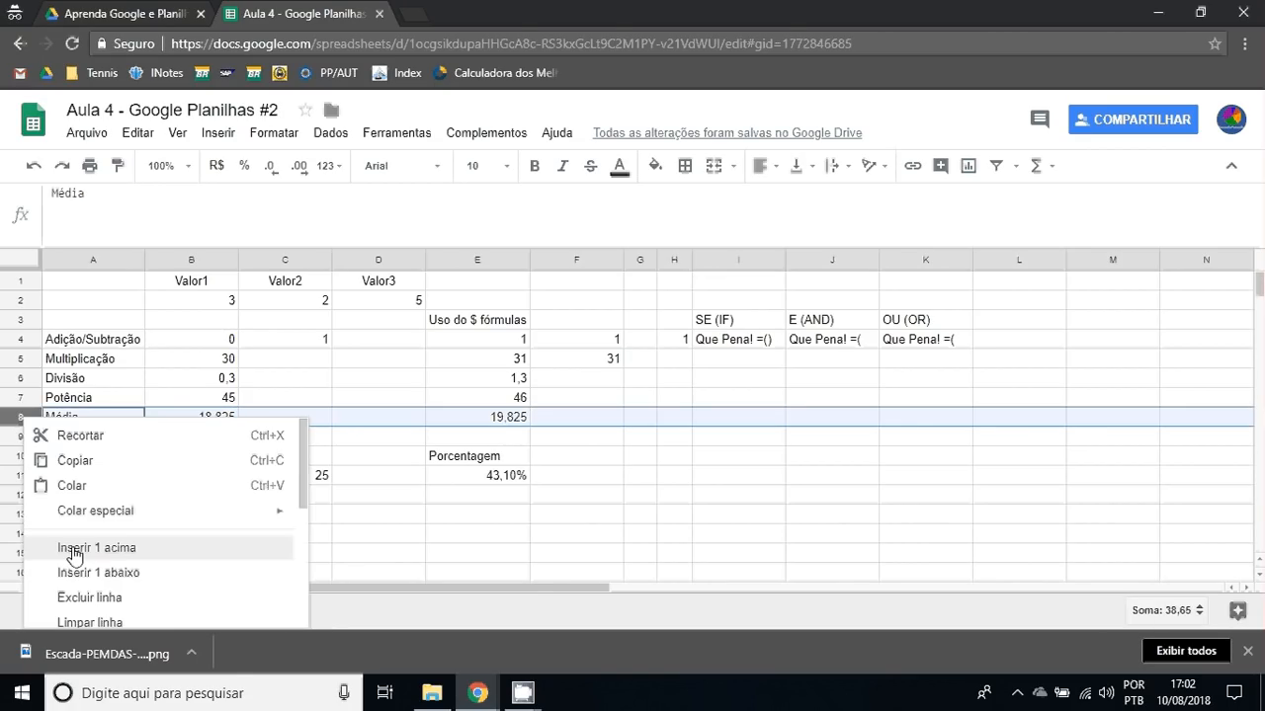
{"action": "left_click", "coordinate": [74, 554]}
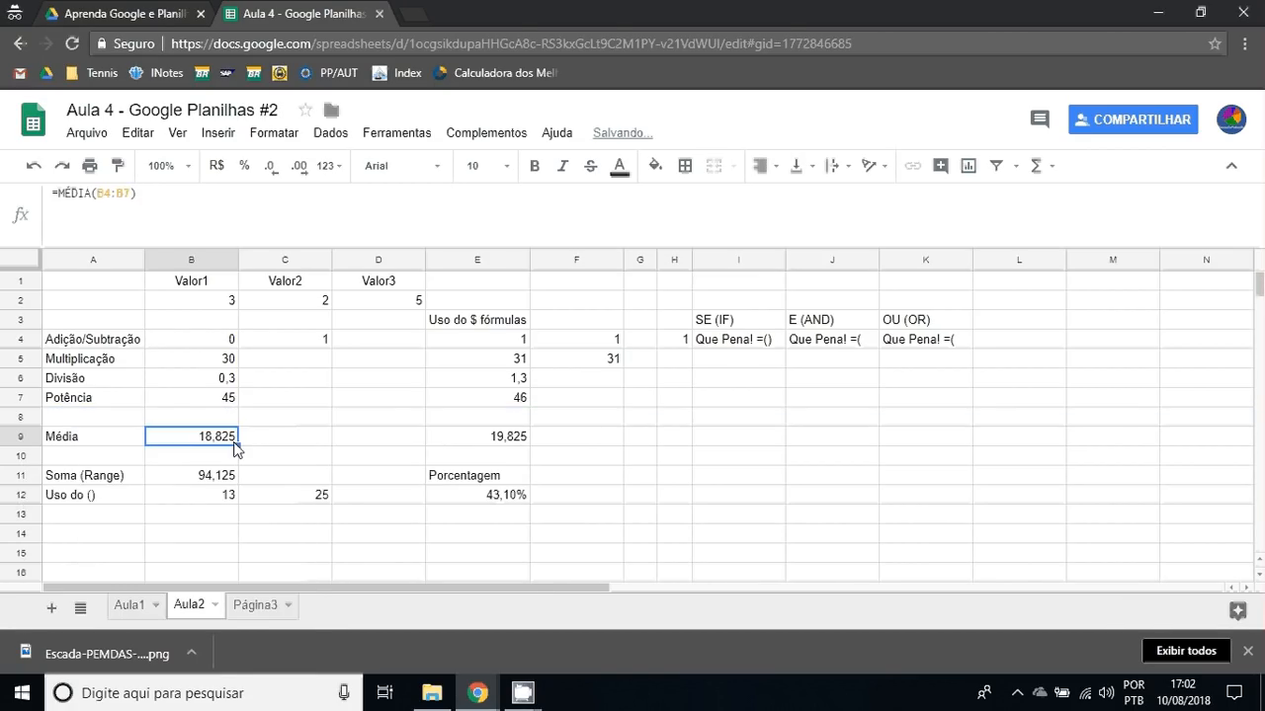
Extend the Média formula in B9 to include the blank row, making it =MÉDIA(B4:B8).
{"action": "double_click", "coordinate": [235, 442]}
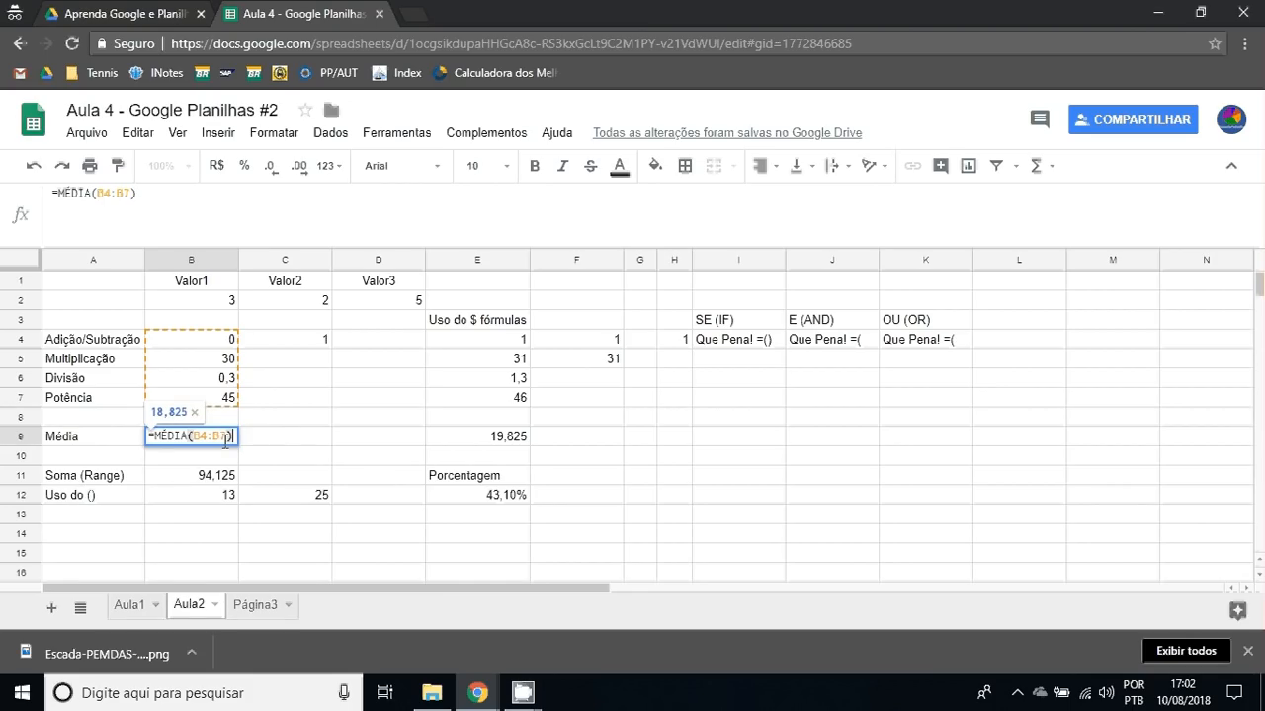
{"action": "left_click_drag", "start_coordinate": [227, 440], "coordinate": [219, 441]}
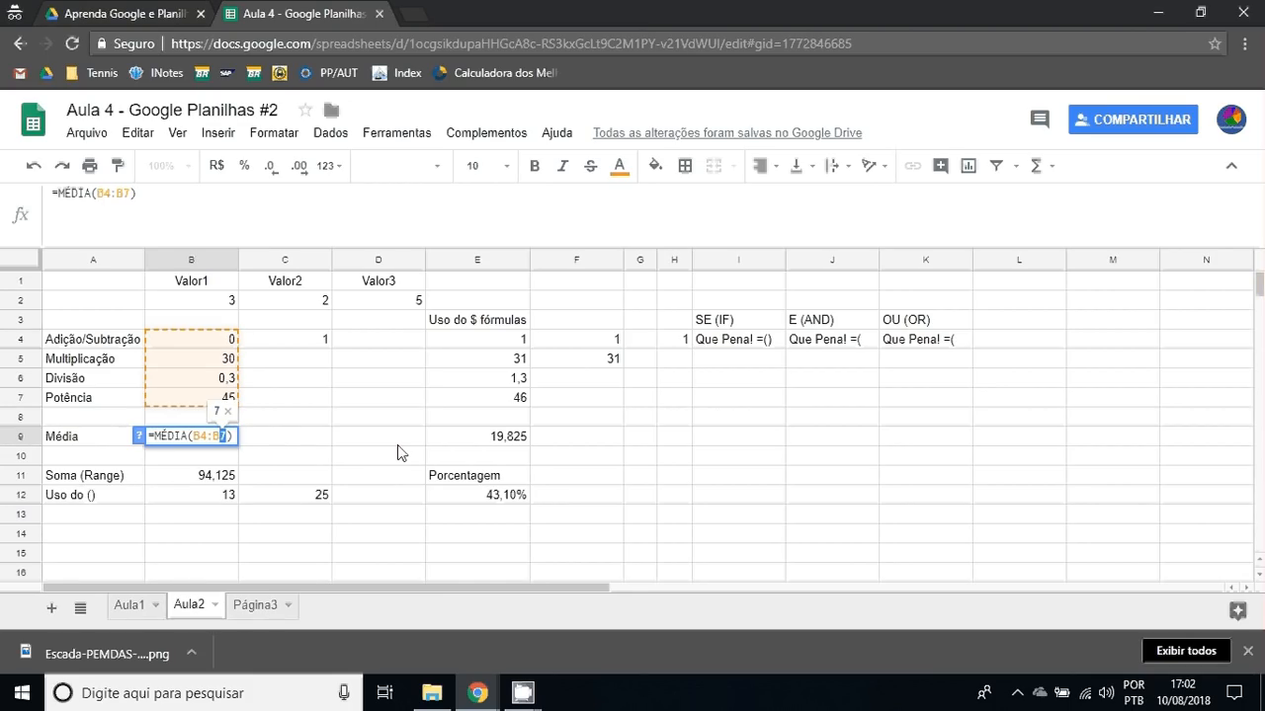
{"action": "type", "text": "6"}
{"action": "key", "text": "BackSpace"}
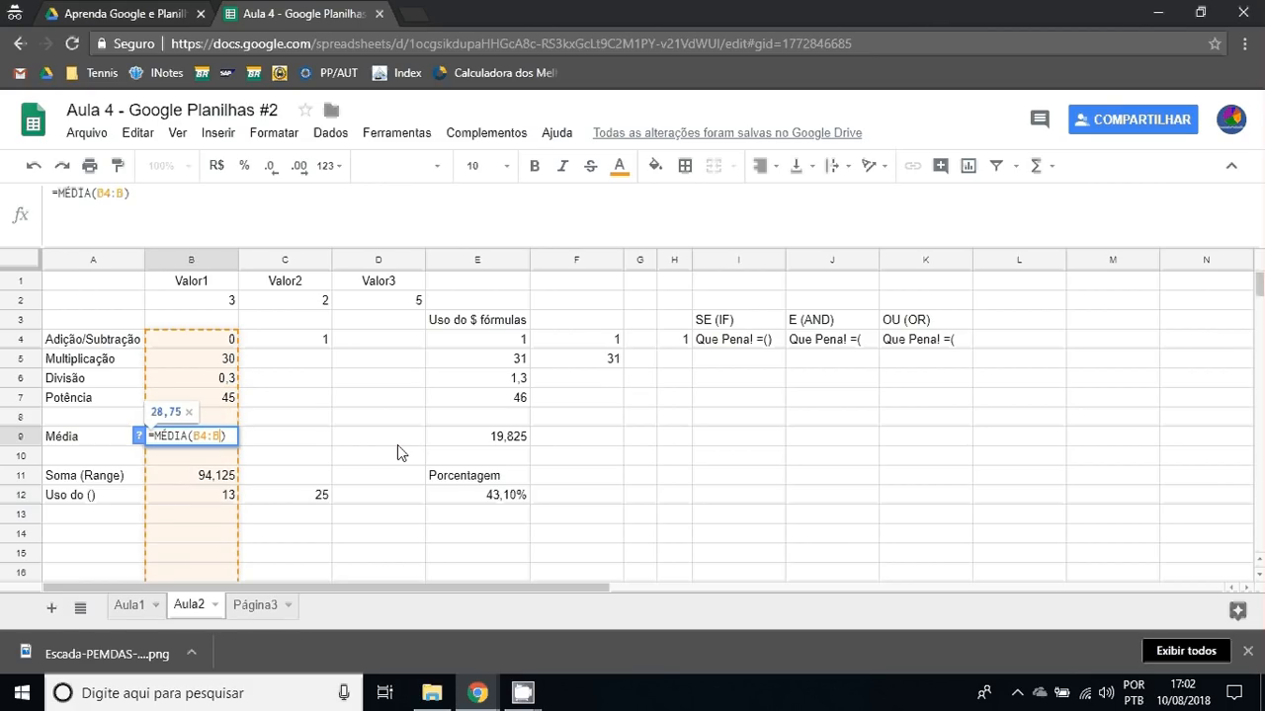
{"action": "type", "text": "8"}
{"action": "key", "text": "Return"}
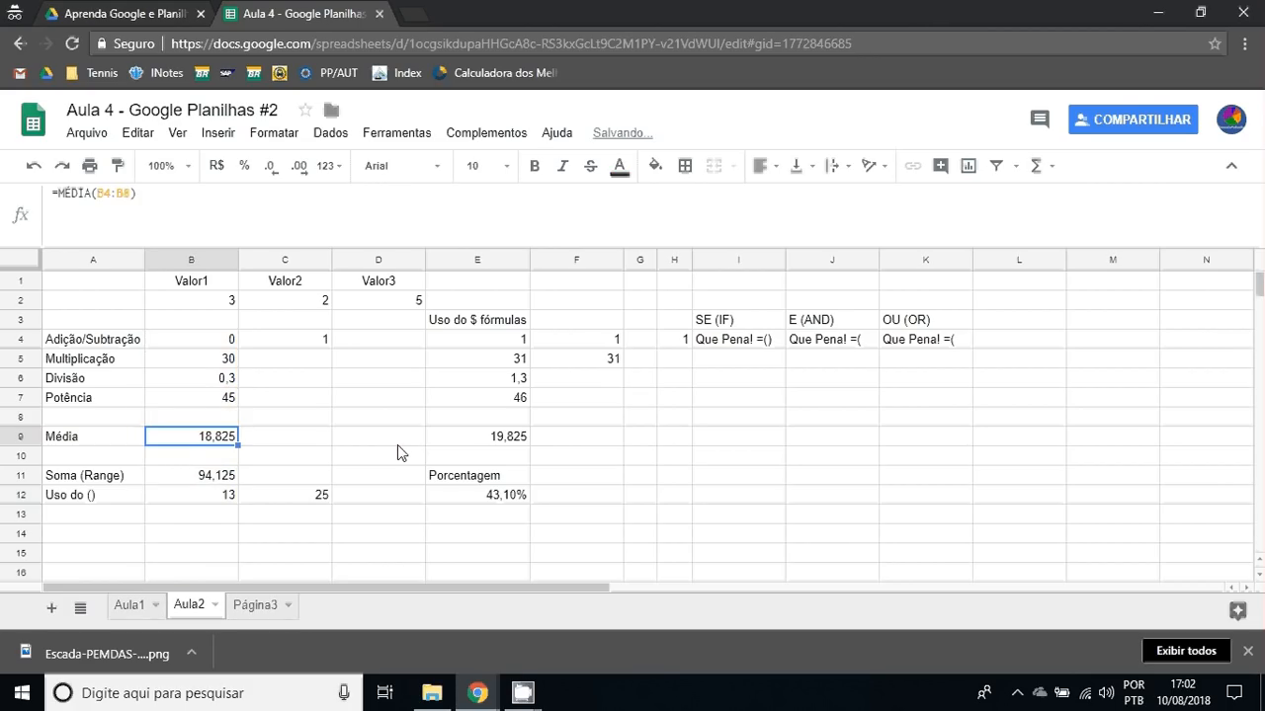
Enter 1 in the blank cell B8 to test the average, and clear the cell again.
{"action": "key", "text": "Up"}
{"action": "type", "text": "1"}
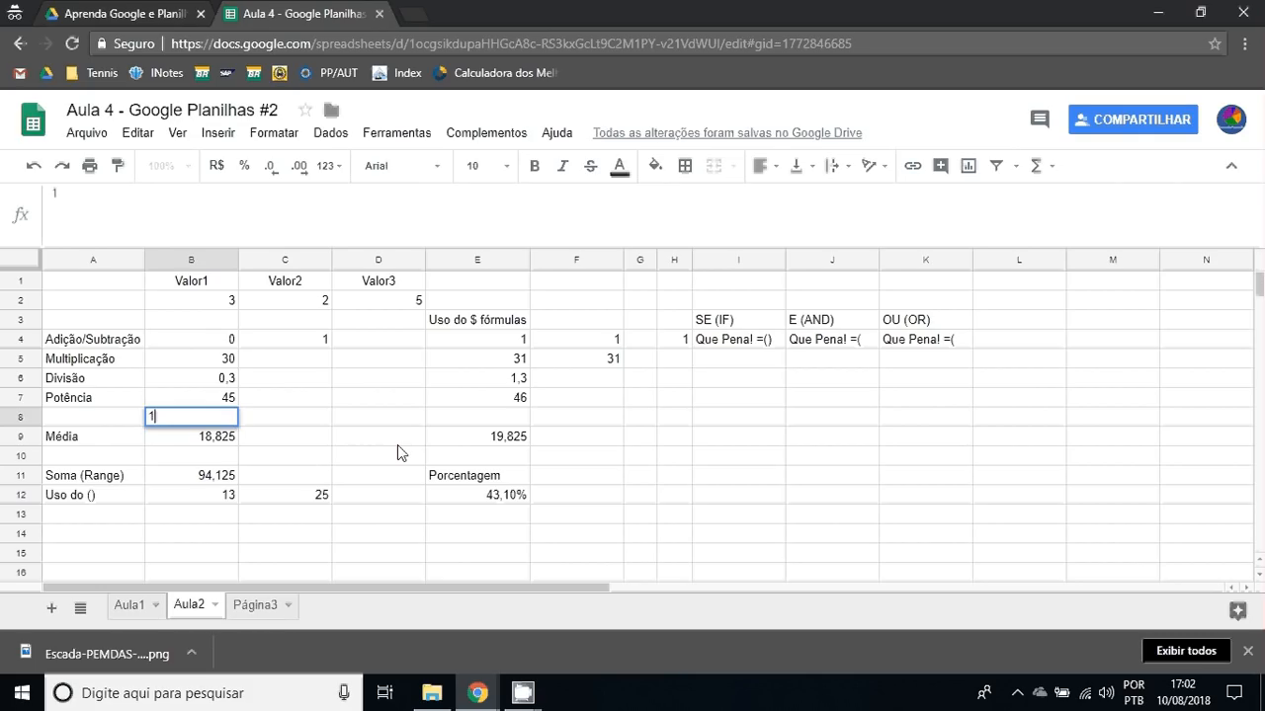
{"action": "key", "text": "Return"}
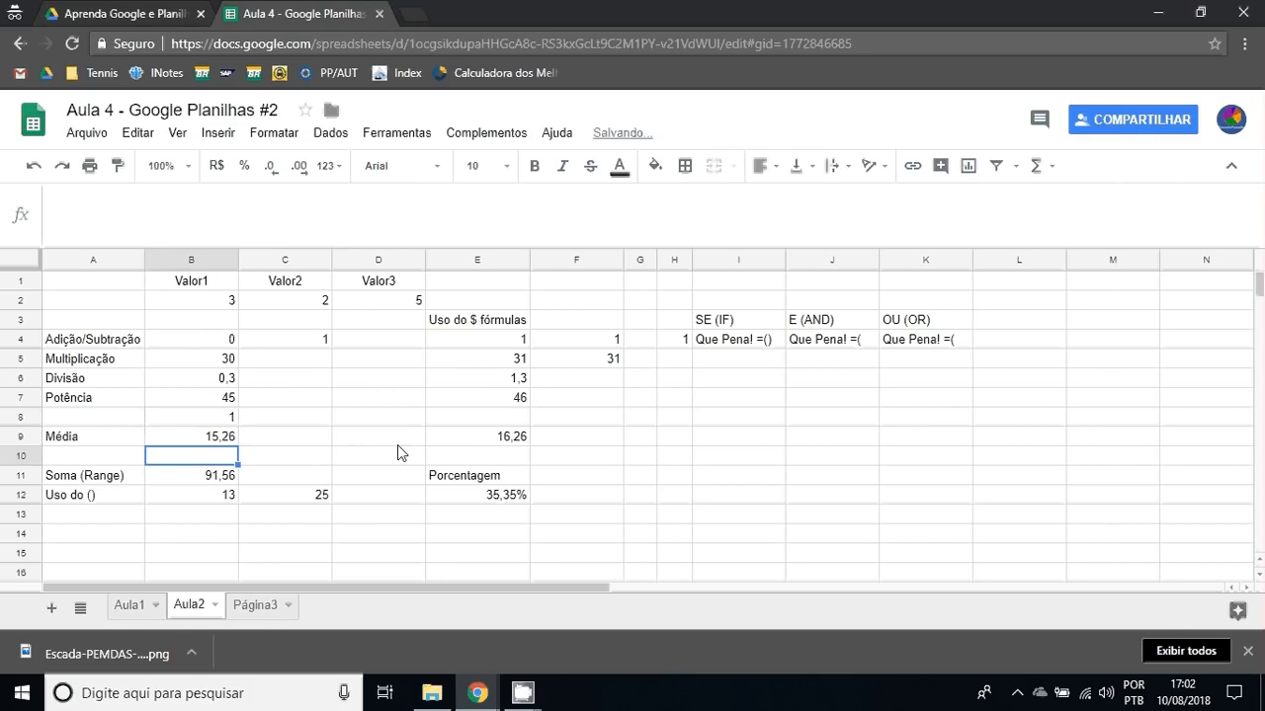
{"action": "key", "text": "Up"}
{"action": "key", "text": "Up"}
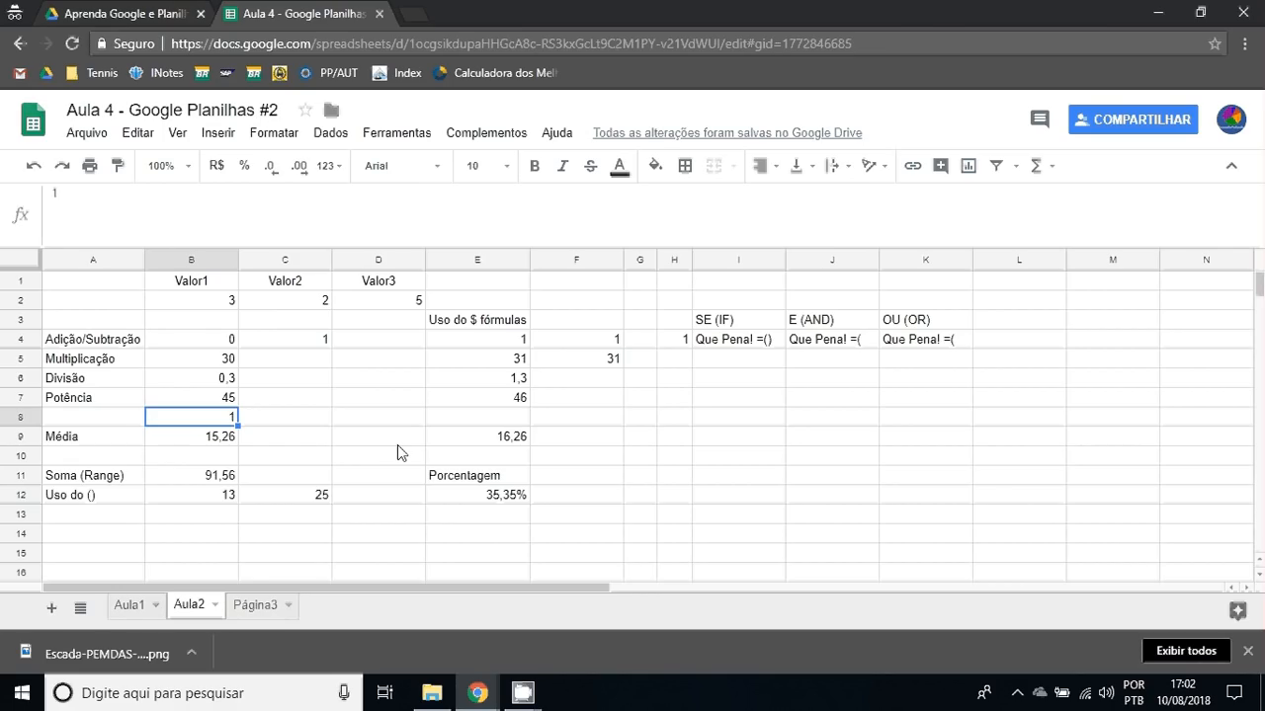
{"action": "key", "text": "Delete"}
Clear the Divisão result in B6 and the Multiplicação result in B5.
{"action": "key", "text": "Up"}
{"action": "key", "text": "Up"}
{"action": "key", "text": "Delete"}
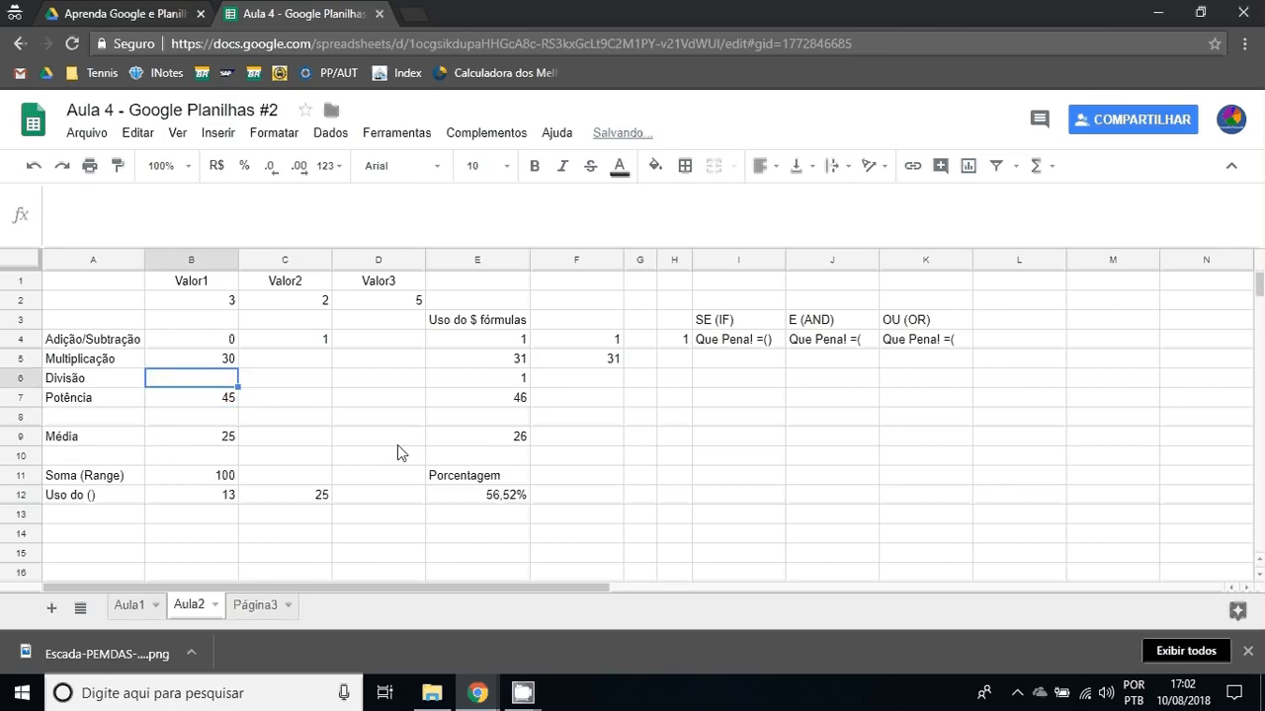
{"action": "key", "text": "Up"}
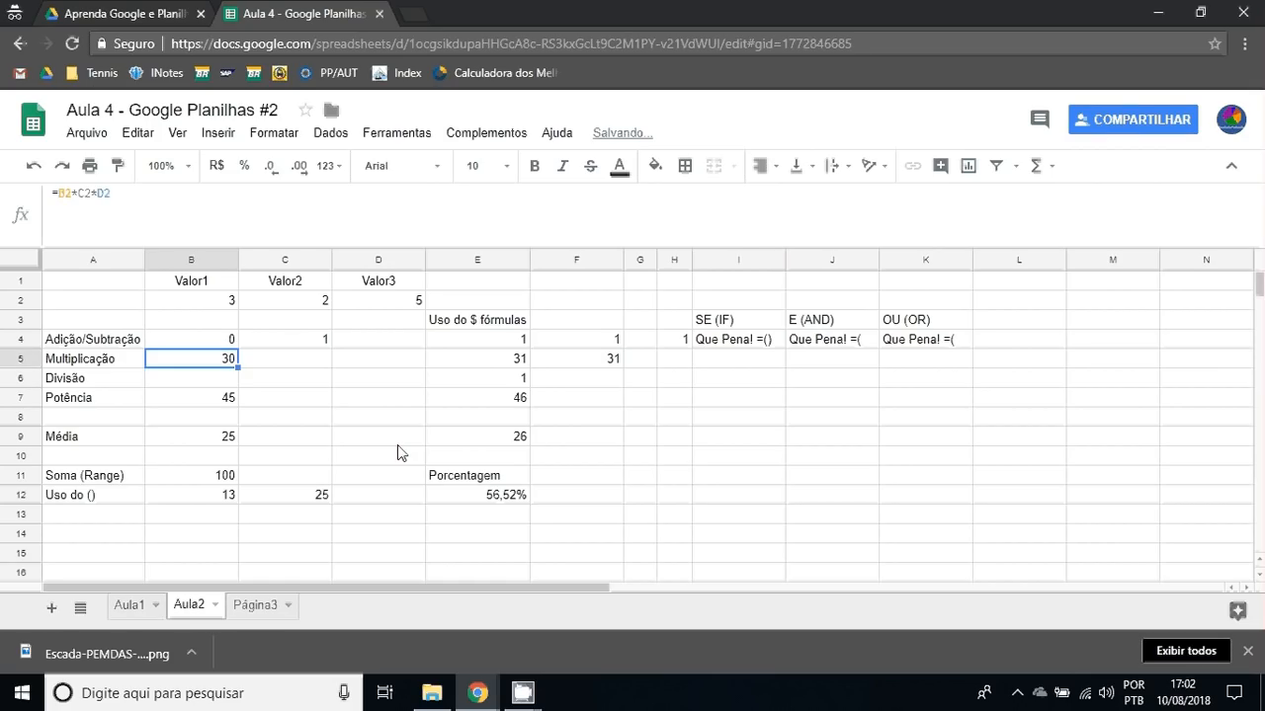
{"action": "key", "text": "Delete"}
Examine the filled and empty cells from B4 to B8 and open the Média formula in B9 to check its range.
{"action": "key", "text": "Down"}
{"action": "key", "text": "Down"}
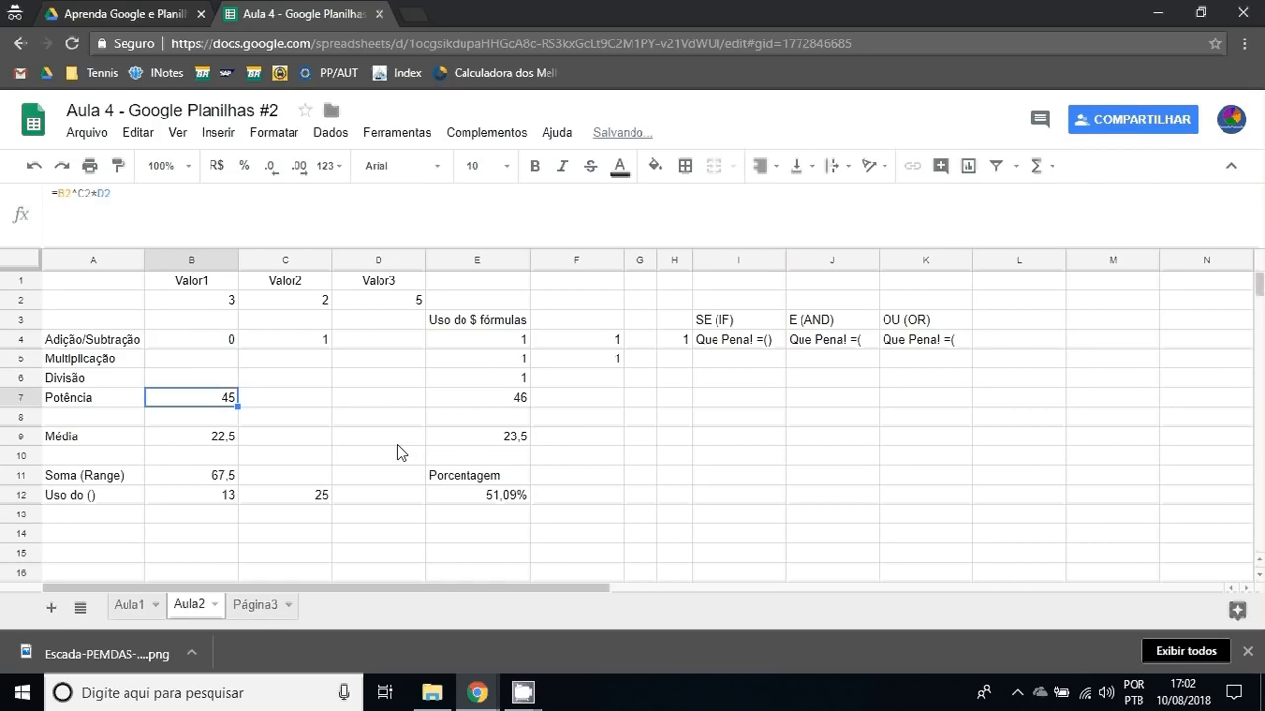
{"action": "key", "text": "shift+Up"}
{"action": "key", "text": "shift+Up"}
{"action": "key", "text": "shift+Up"}
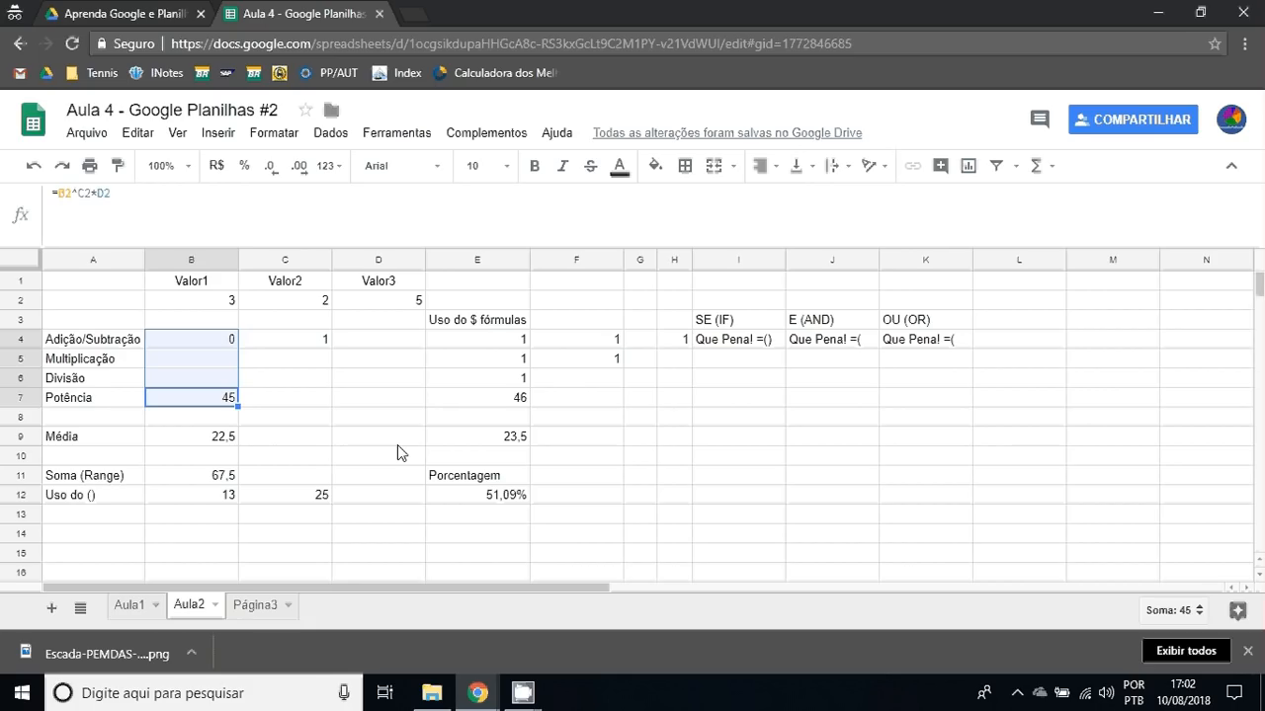
{"action": "key", "text": "Up"}
{"action": "key", "text": "Up"}
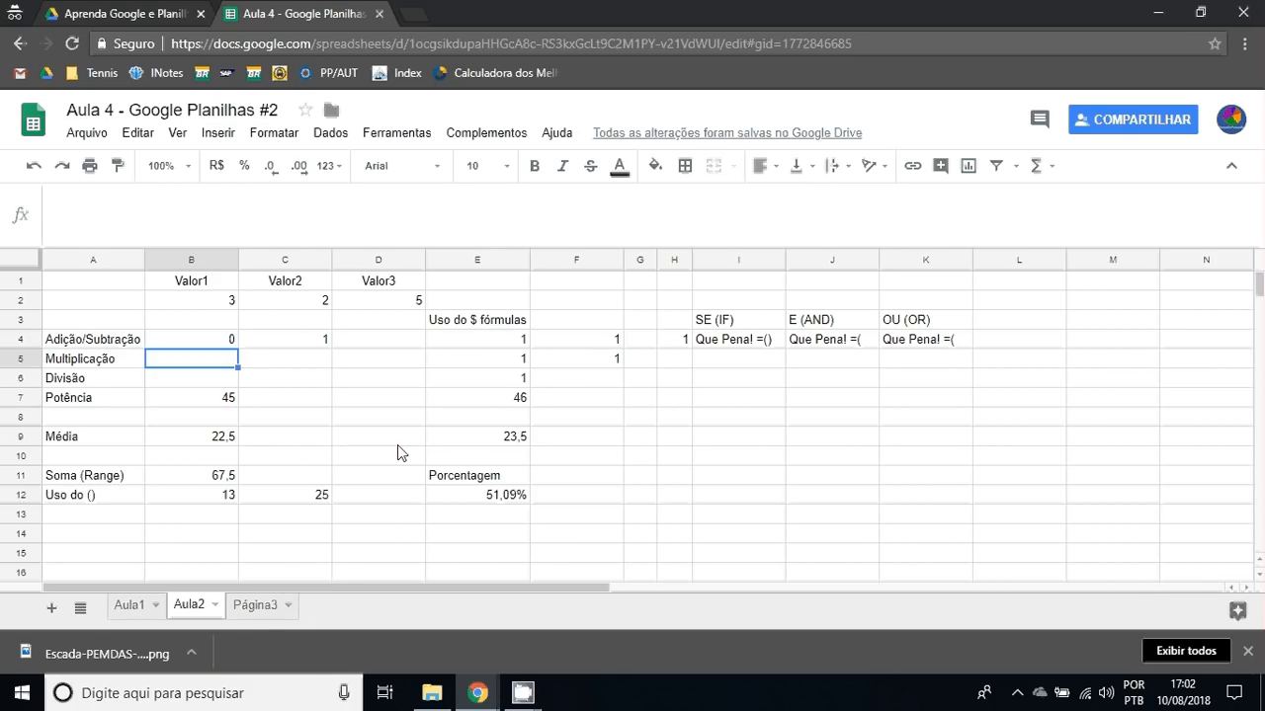
{"action": "key", "text": "Down"}
{"action": "key", "text": "Down"}
{"action": "key", "text": "Down"}
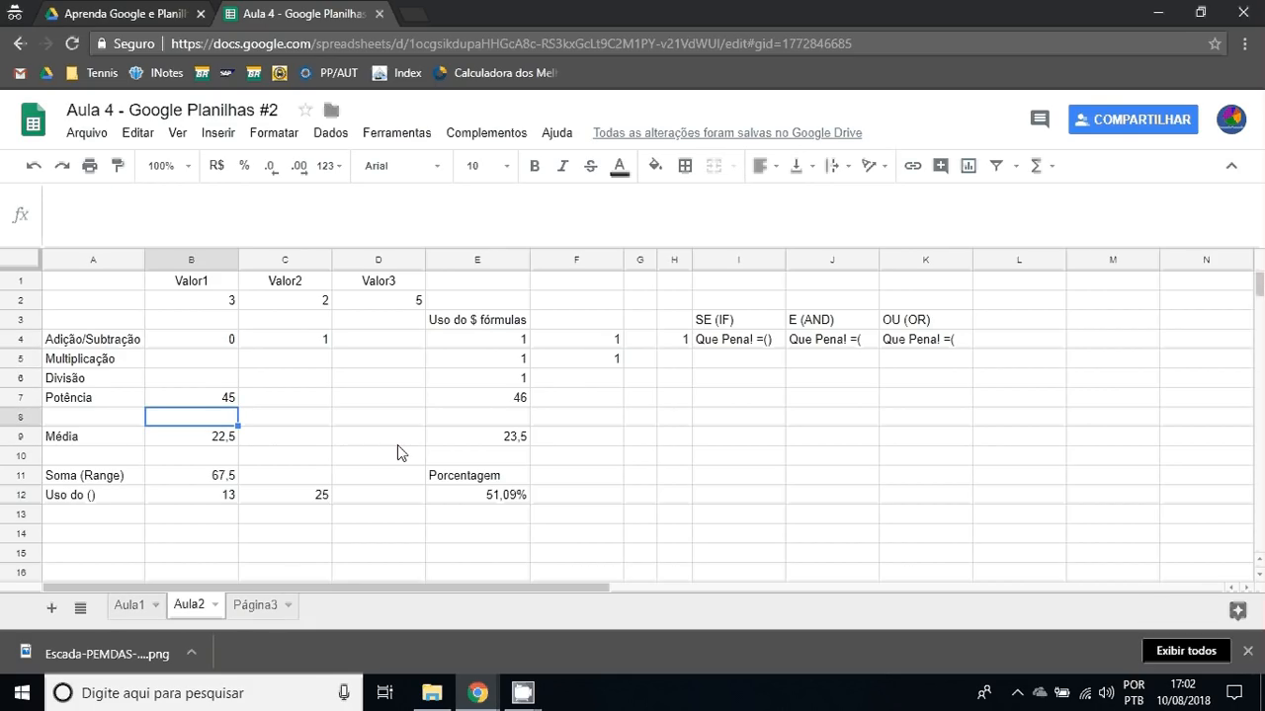
{"action": "key", "text": "Down"}
{"action": "key", "text": "Return"}
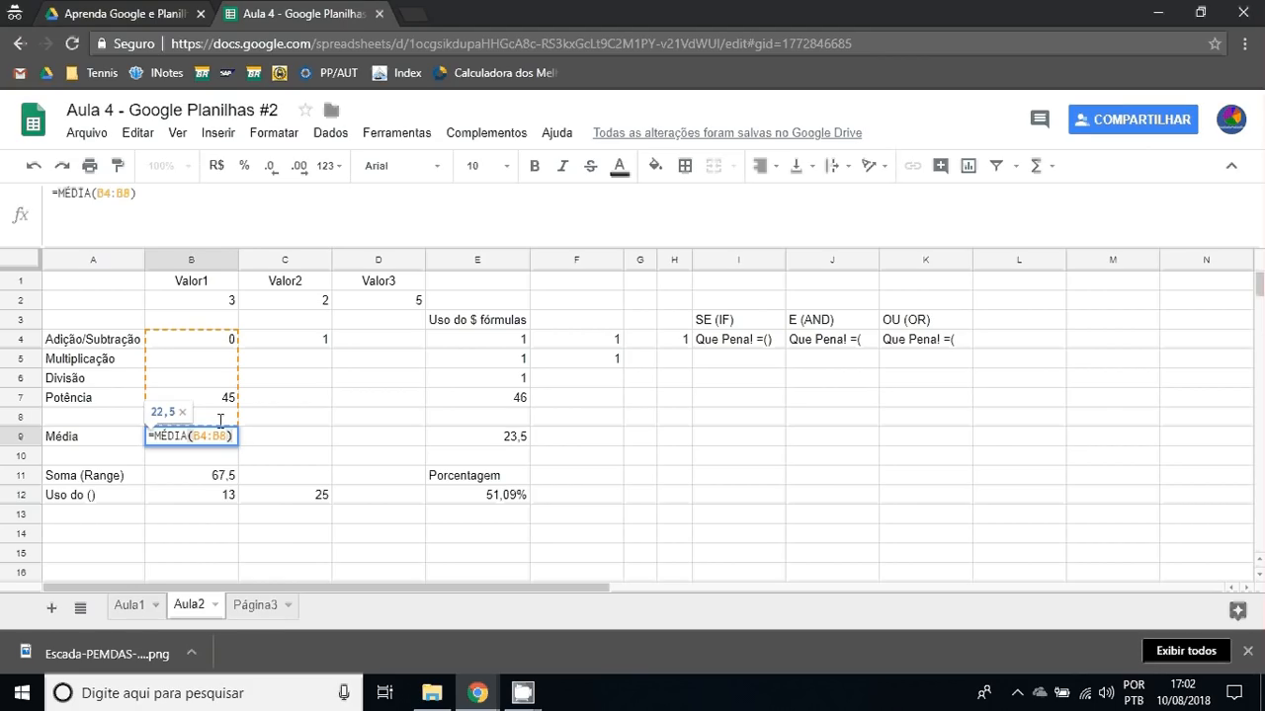
Close the Média formula and open the Soma (Range) formula in B11 to examine the range it sums.
{"action": "key", "text": "Escape"}
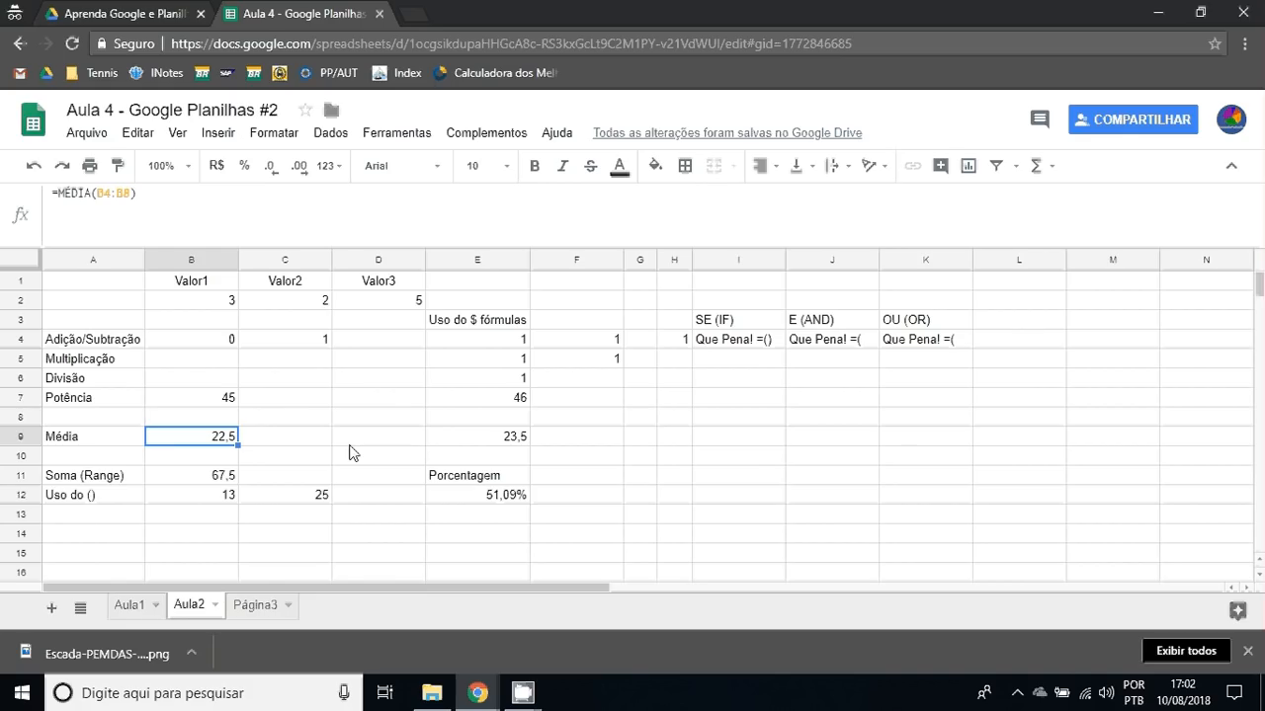
{"action": "scroll", "coordinate": [320, 478], "scroll_direction": "down", "scroll_amount": 1}
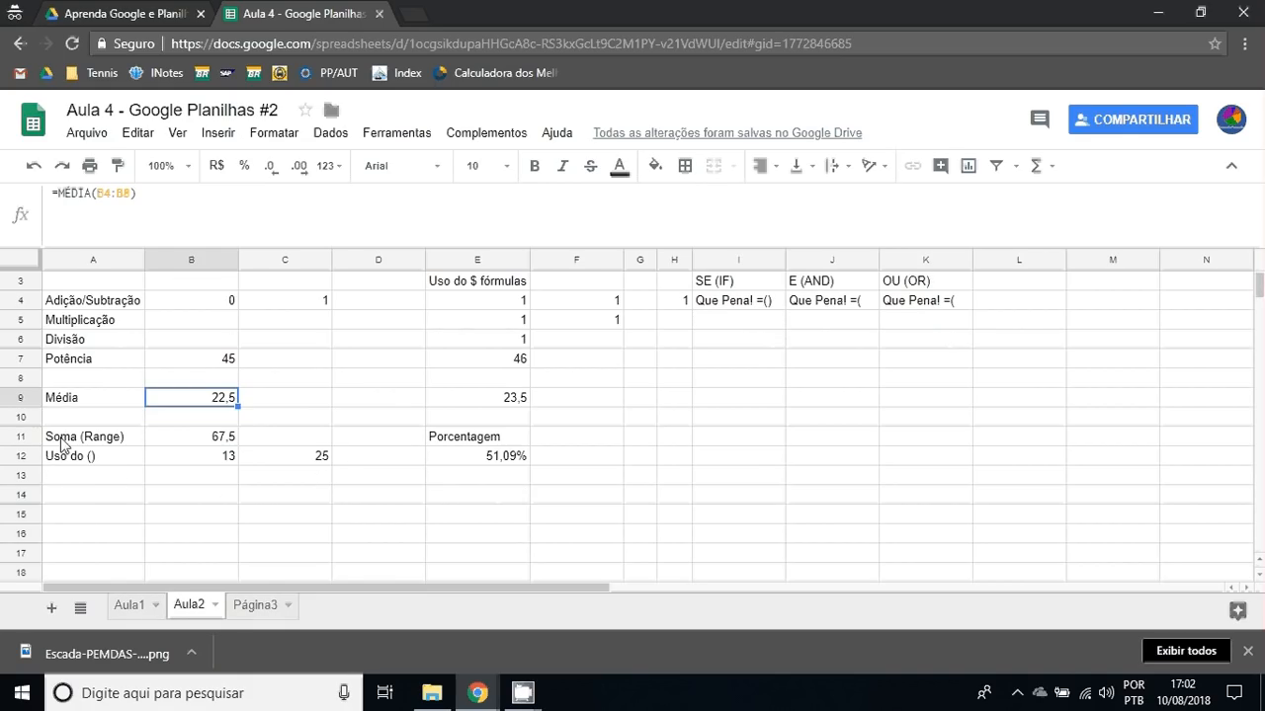
{"action": "left_click", "coordinate": [198, 440]}
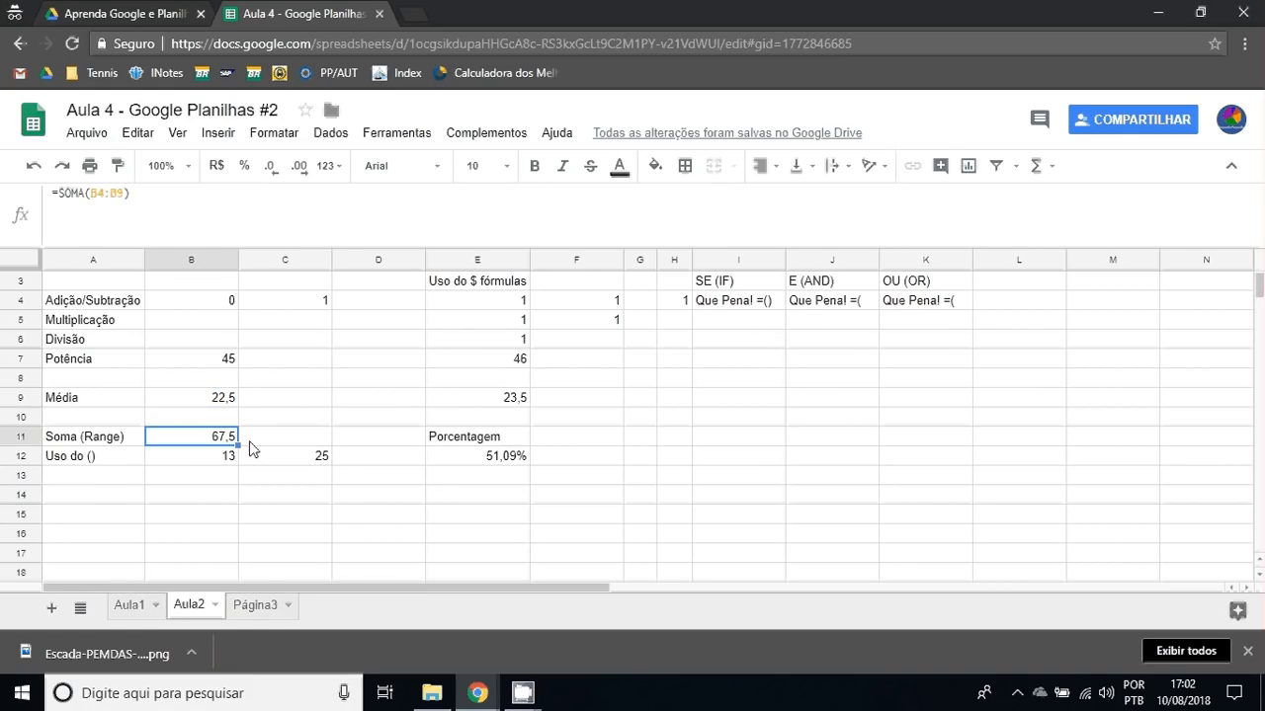
{"action": "double_click", "coordinate": [209, 443]}
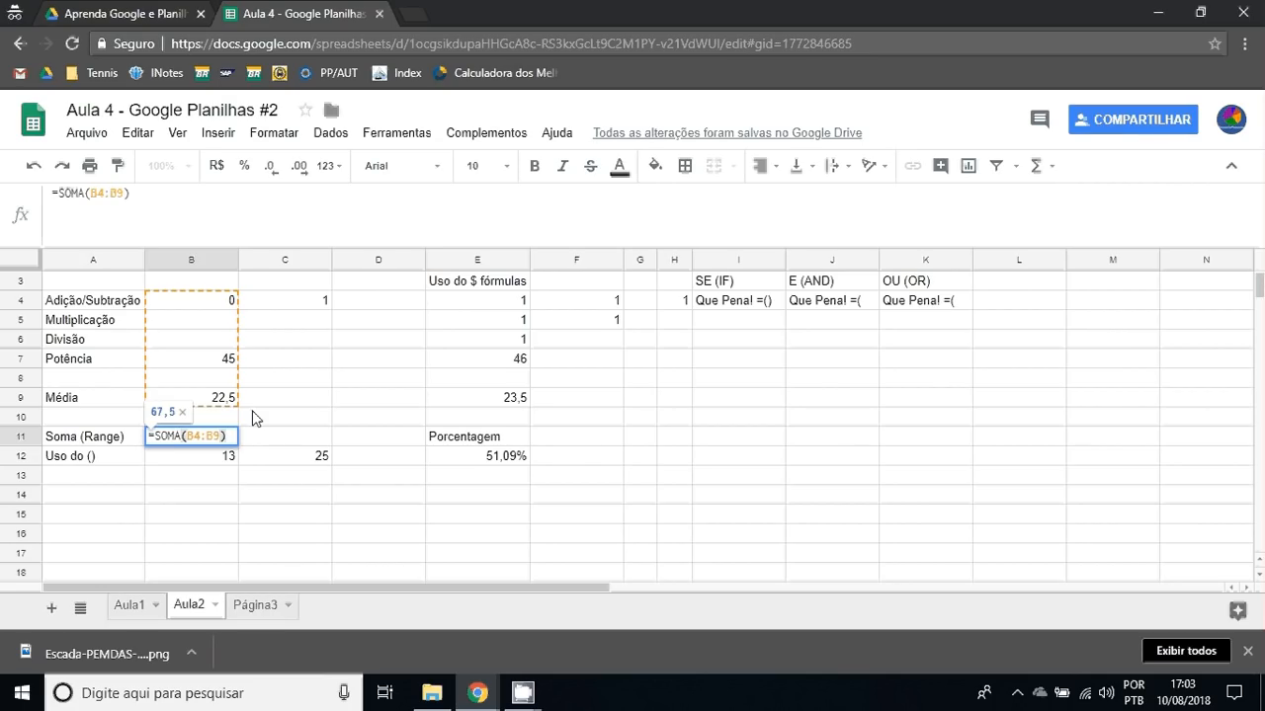
{"action": "left_click", "coordinate": [202, 436]}
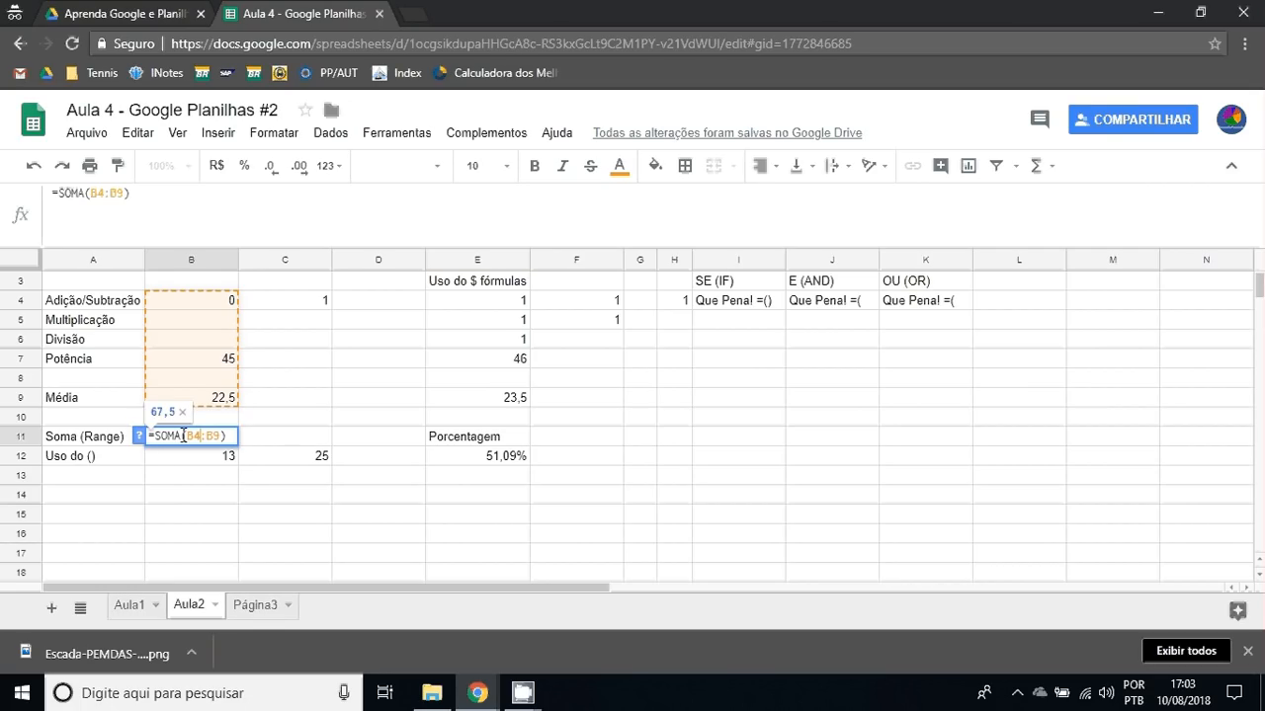
Read the SOMA function's inline help and its full help article, and leave B11 without editing the formula.
{"action": "left_click", "coordinate": [140, 437]}
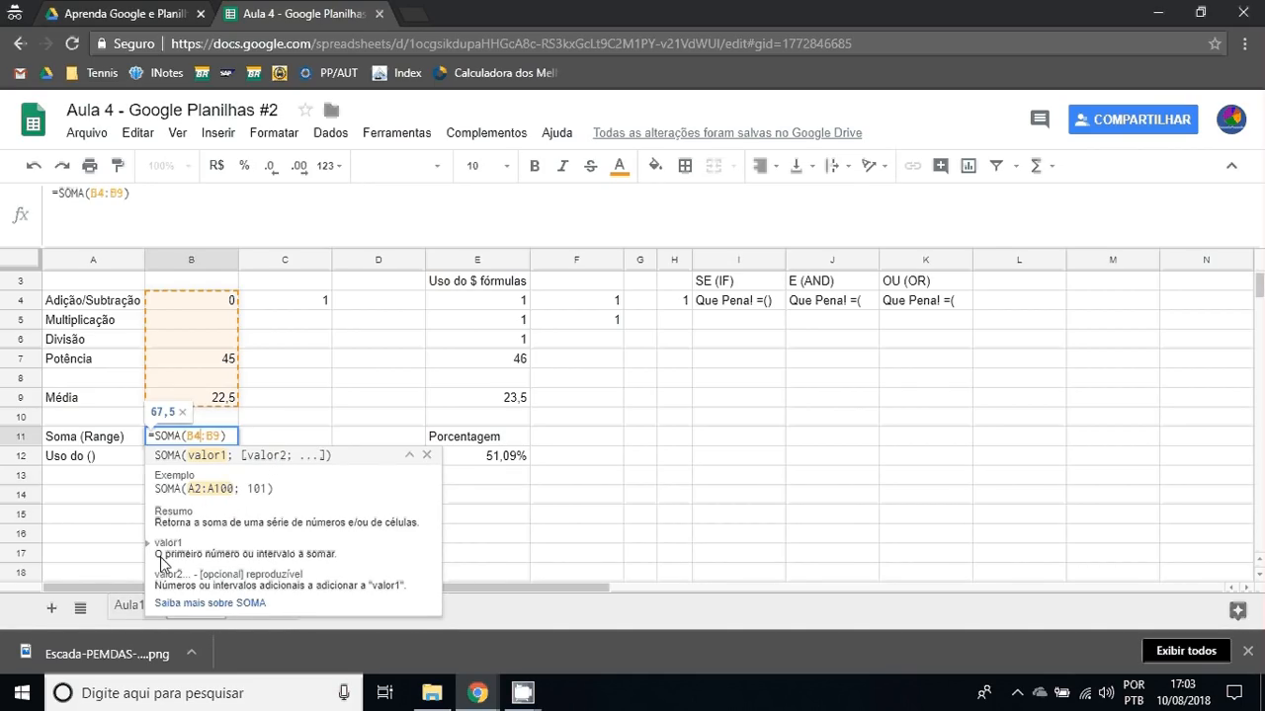
{"action": "left_click", "coordinate": [217, 604]}
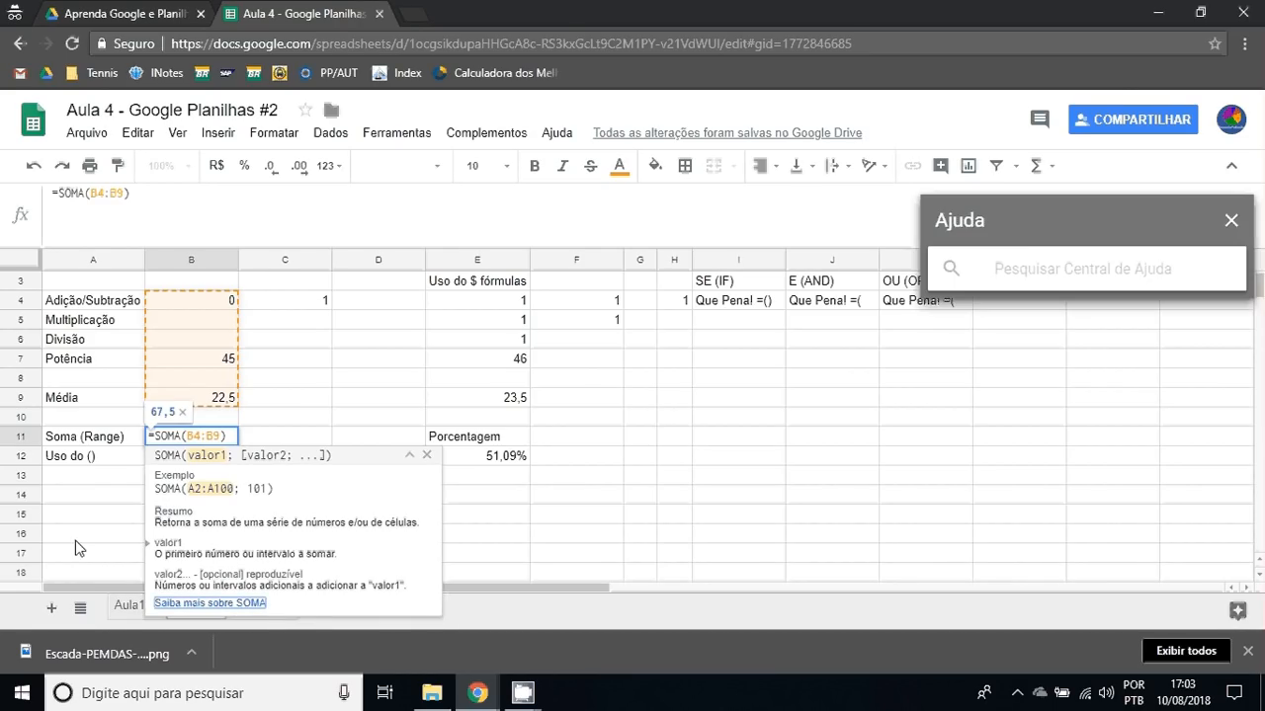
{"action": "left_click_drag", "start_coordinate": [1020, 227], "coordinate": [886, 104]}
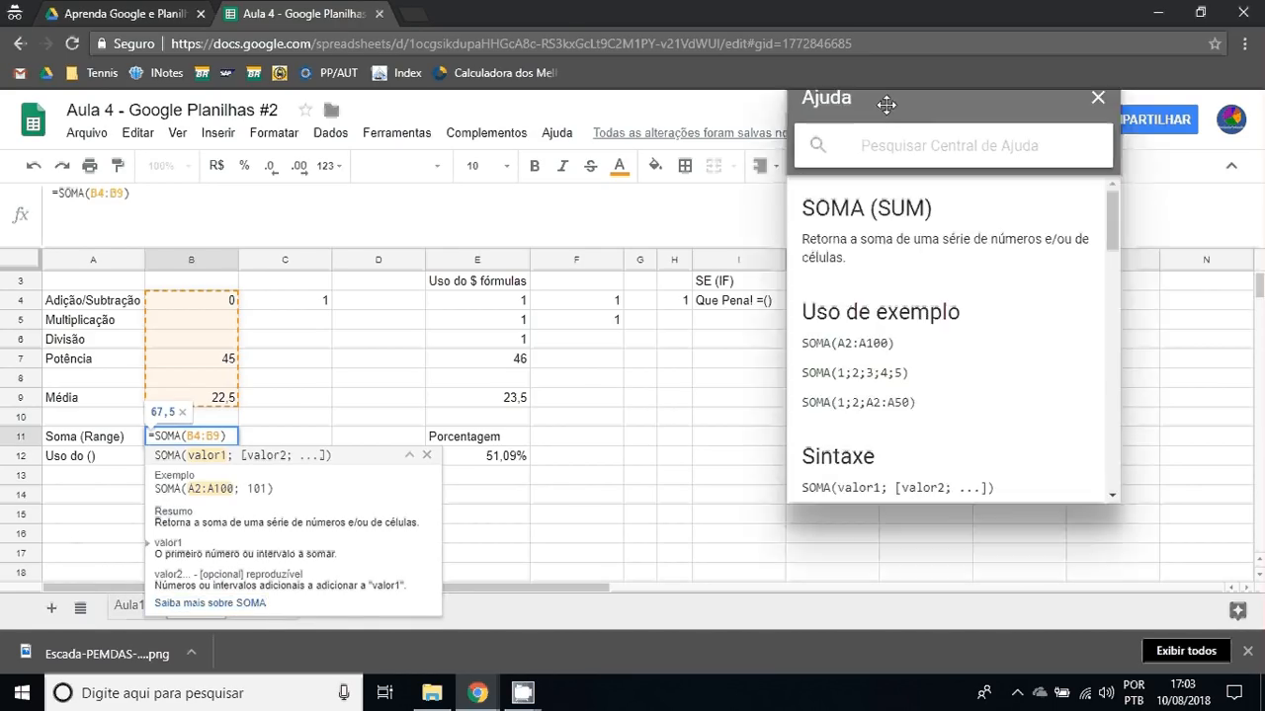
{"action": "scroll", "coordinate": [950, 285], "scroll_direction": "down", "scroll_amount": 5}
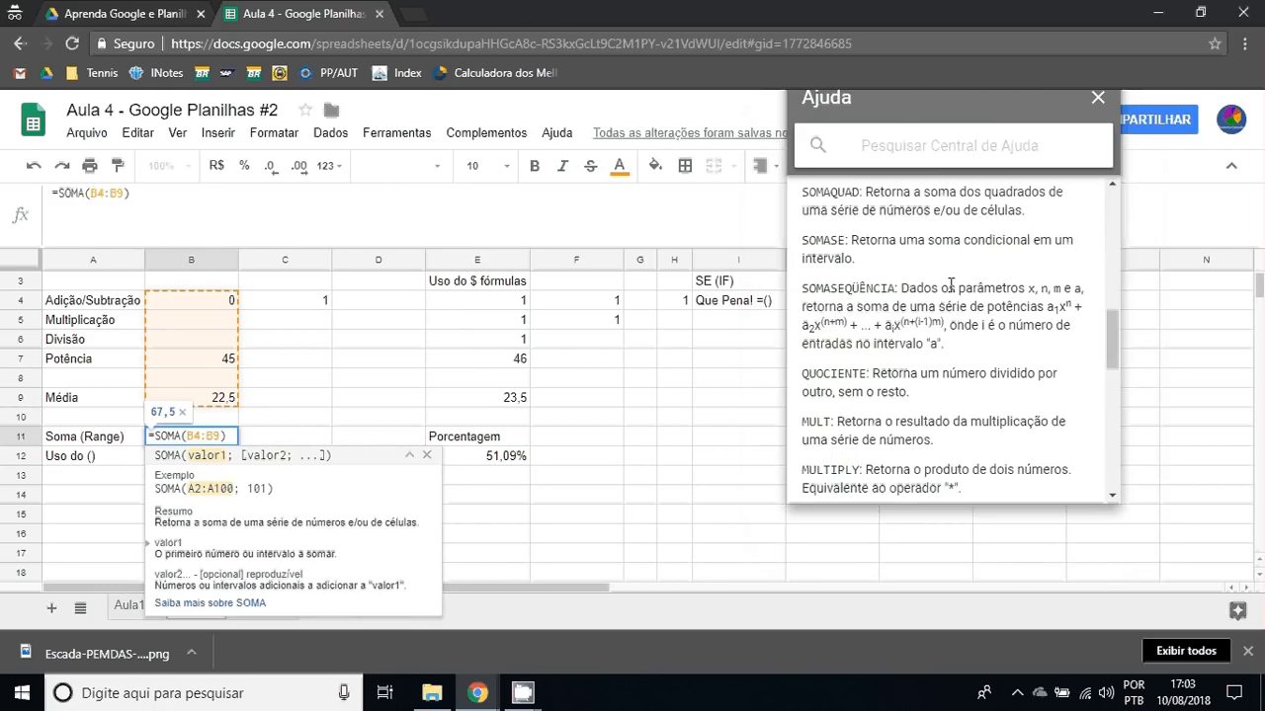
{"action": "scroll", "coordinate": [950, 285], "scroll_direction": "down", "scroll_amount": 10}
{"action": "scroll", "coordinate": [952, 286], "scroll_direction": "up", "scroll_amount": 15}
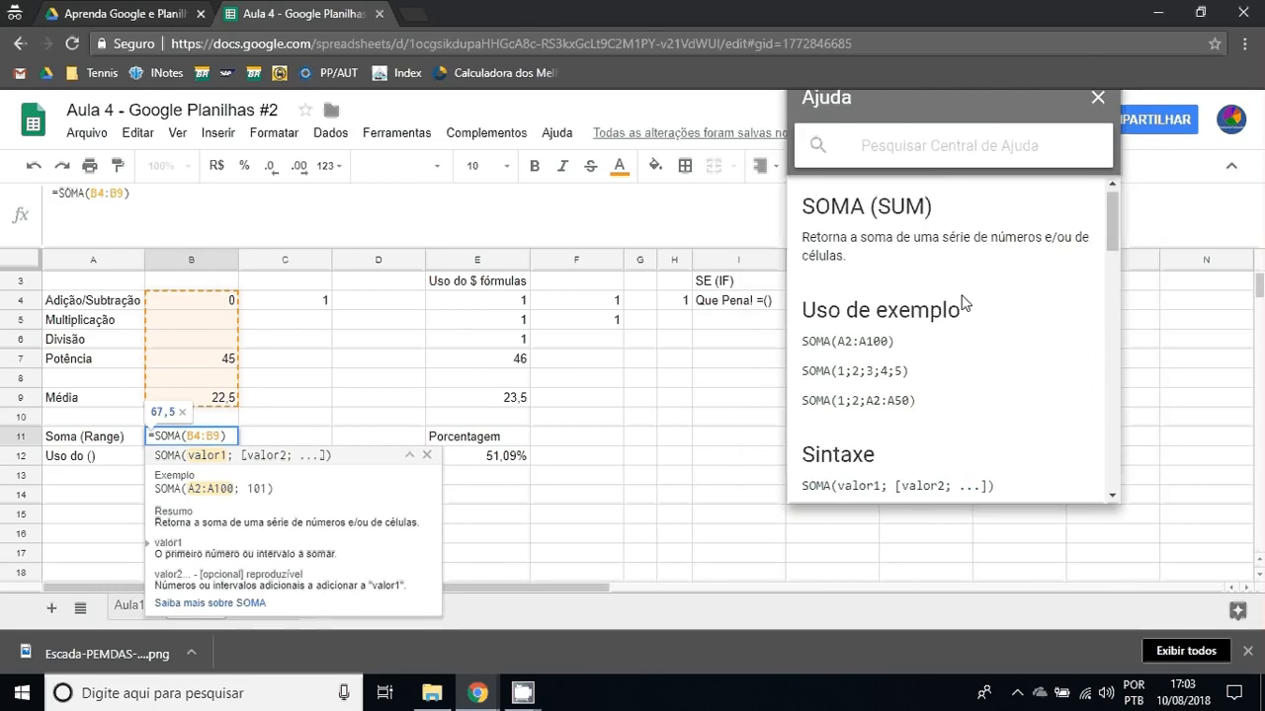
{"action": "left_click", "coordinate": [1096, 99]}
{"action": "key", "text": "Escape"}
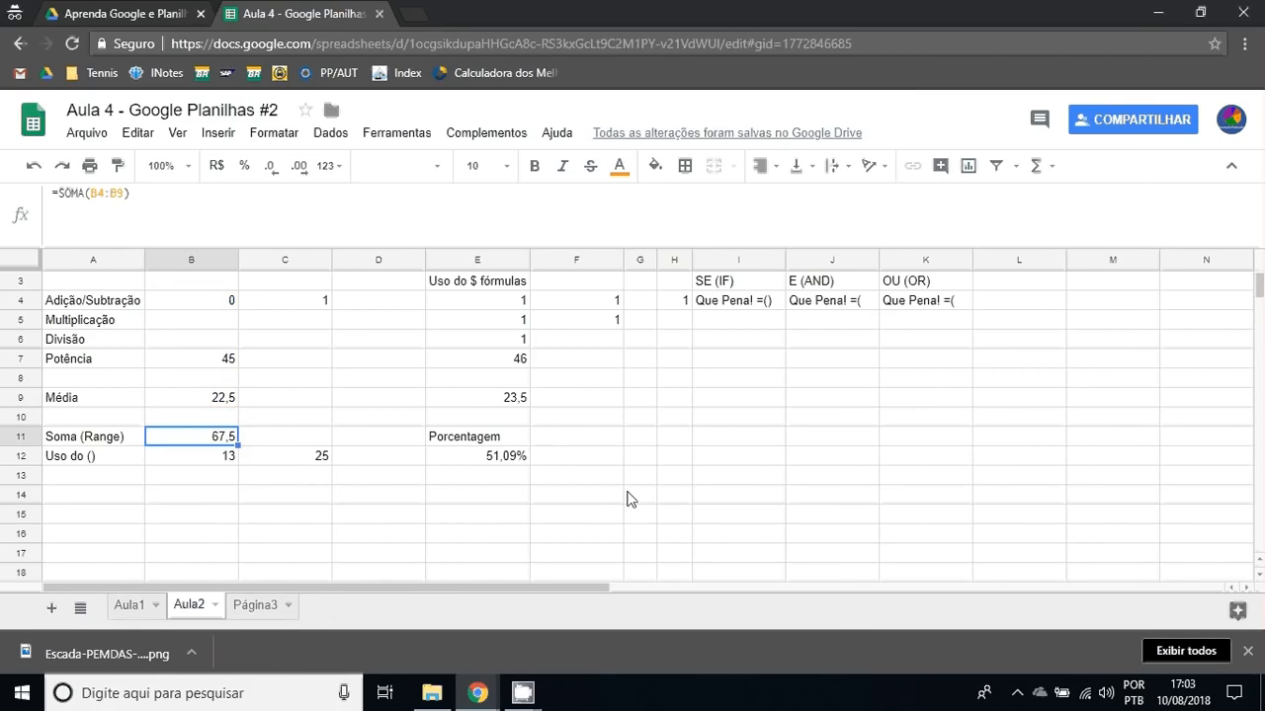
Examine the order-of-operations staircase picture below the table that relates to the Uso do () row.
{"action": "left_click", "coordinate": [97, 457]}
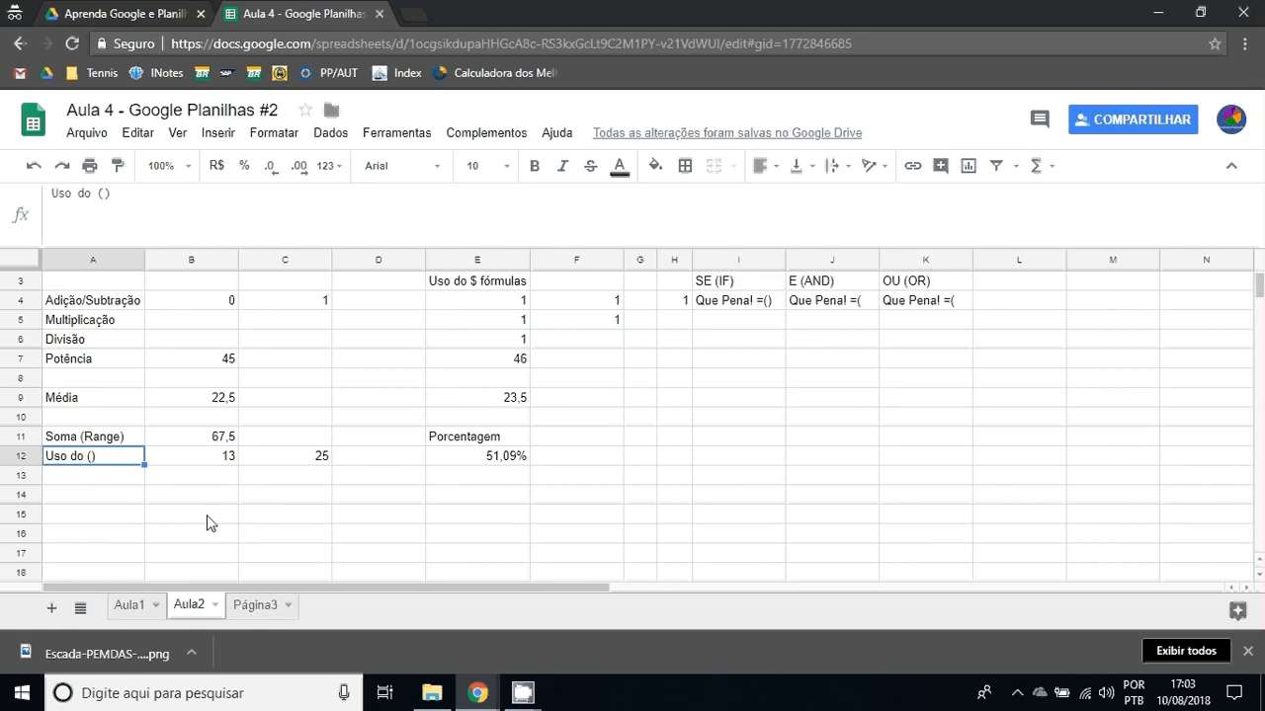
{"action": "scroll", "coordinate": [261, 482], "scroll_direction": "down", "scroll_amount": 2}
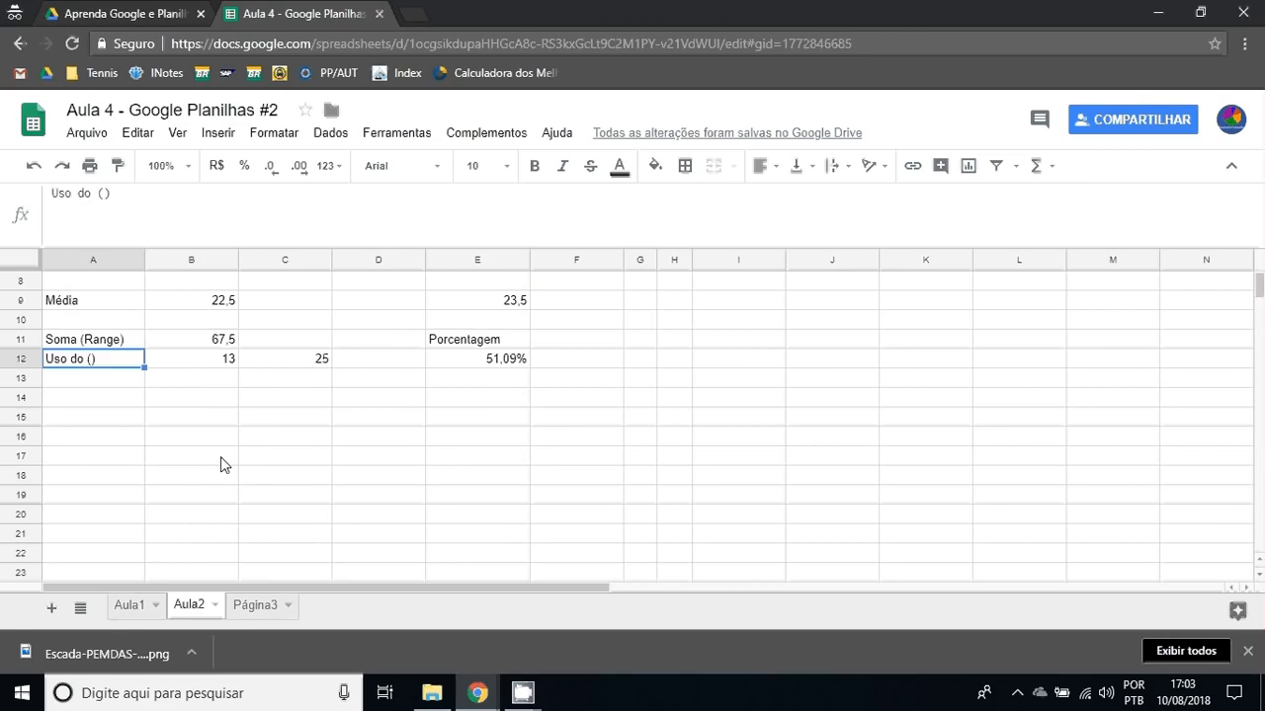
{"action": "scroll", "coordinate": [287, 454], "scroll_direction": "down", "scroll_amount": 2}
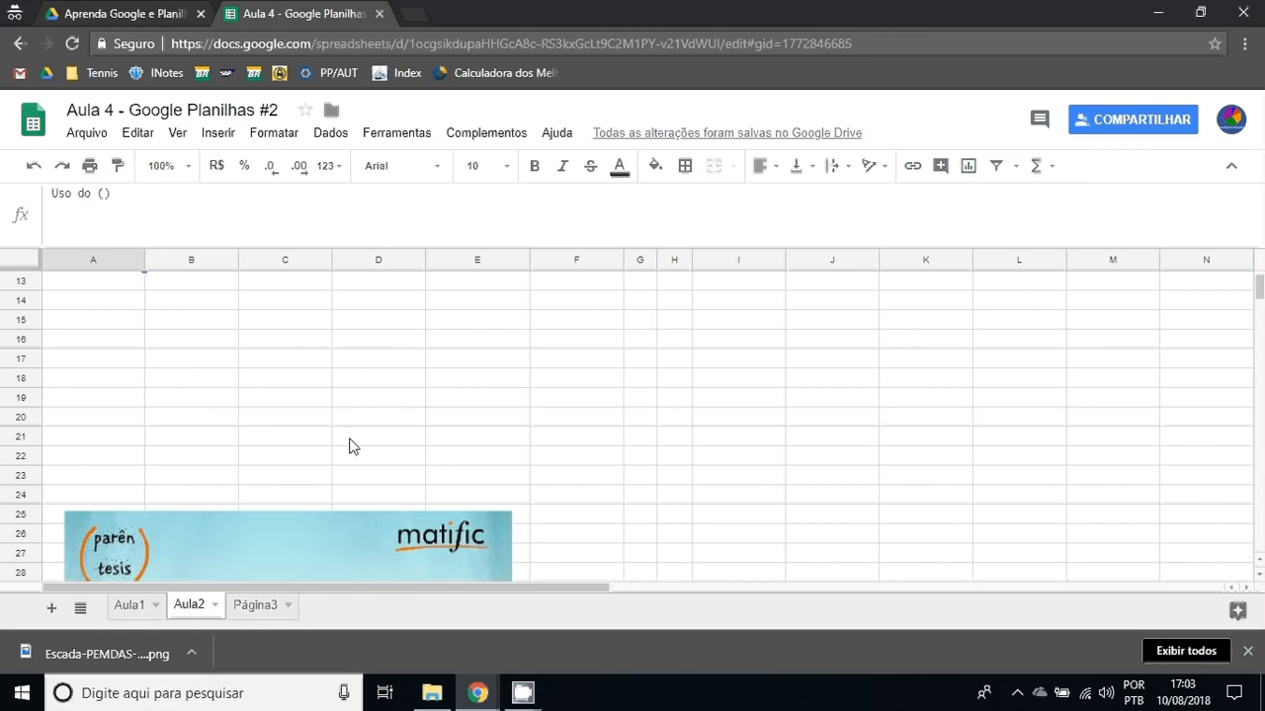
{"action": "scroll", "coordinate": [353, 446], "scroll_direction": "down", "scroll_amount": 3}
{"action": "scroll", "coordinate": [651, 402], "scroll_direction": "down", "scroll_amount": 1}
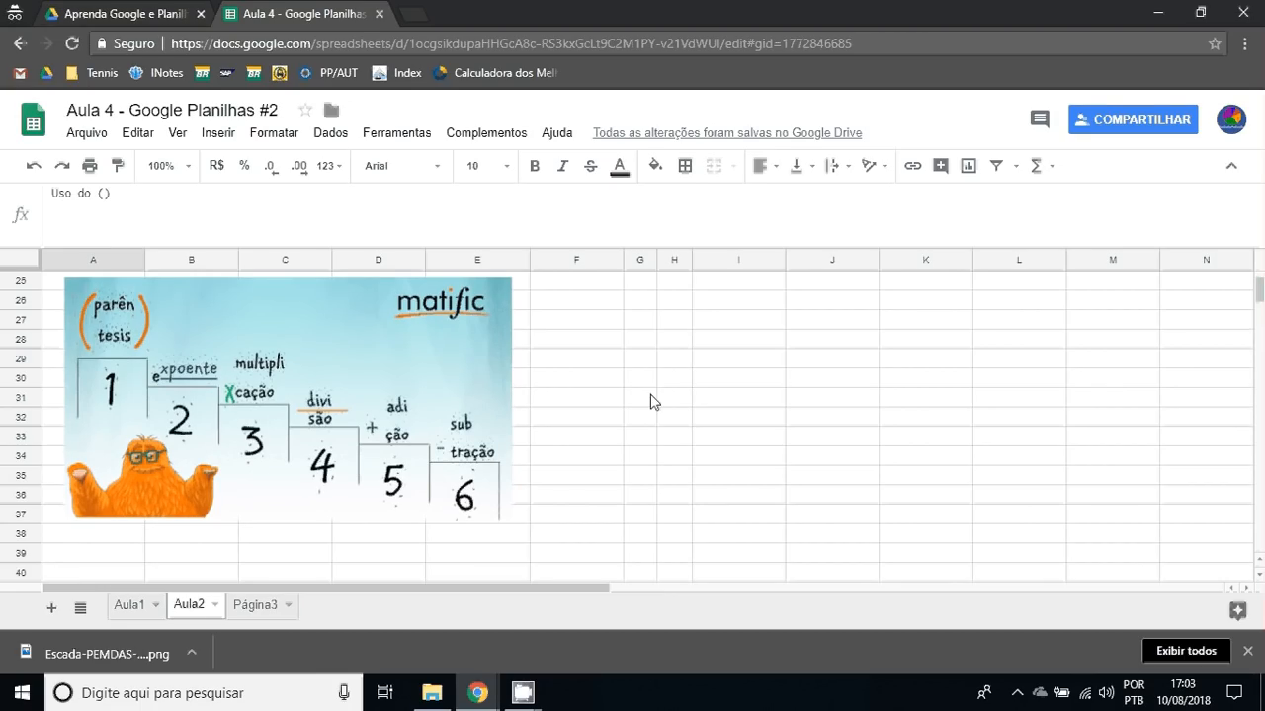
{"action": "left_click", "coordinate": [651, 401]}
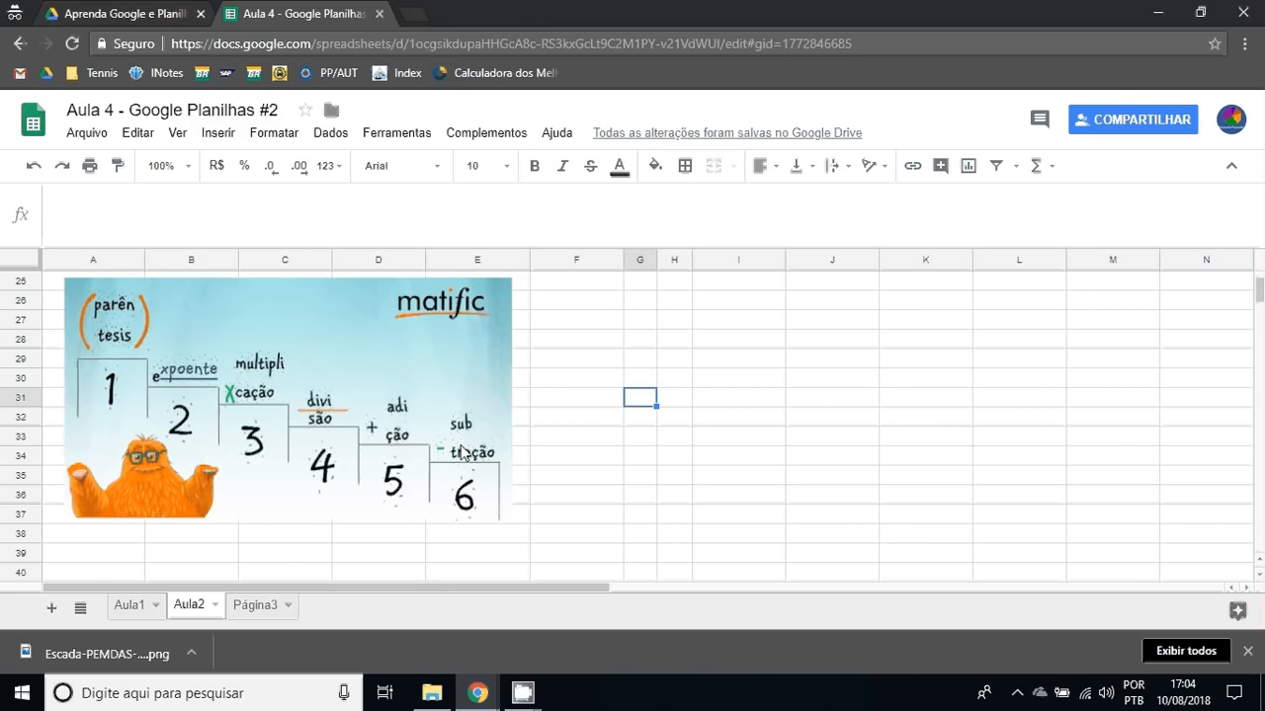
{"action": "scroll", "coordinate": [465, 449], "scroll_direction": "down", "scroll_amount": 1}
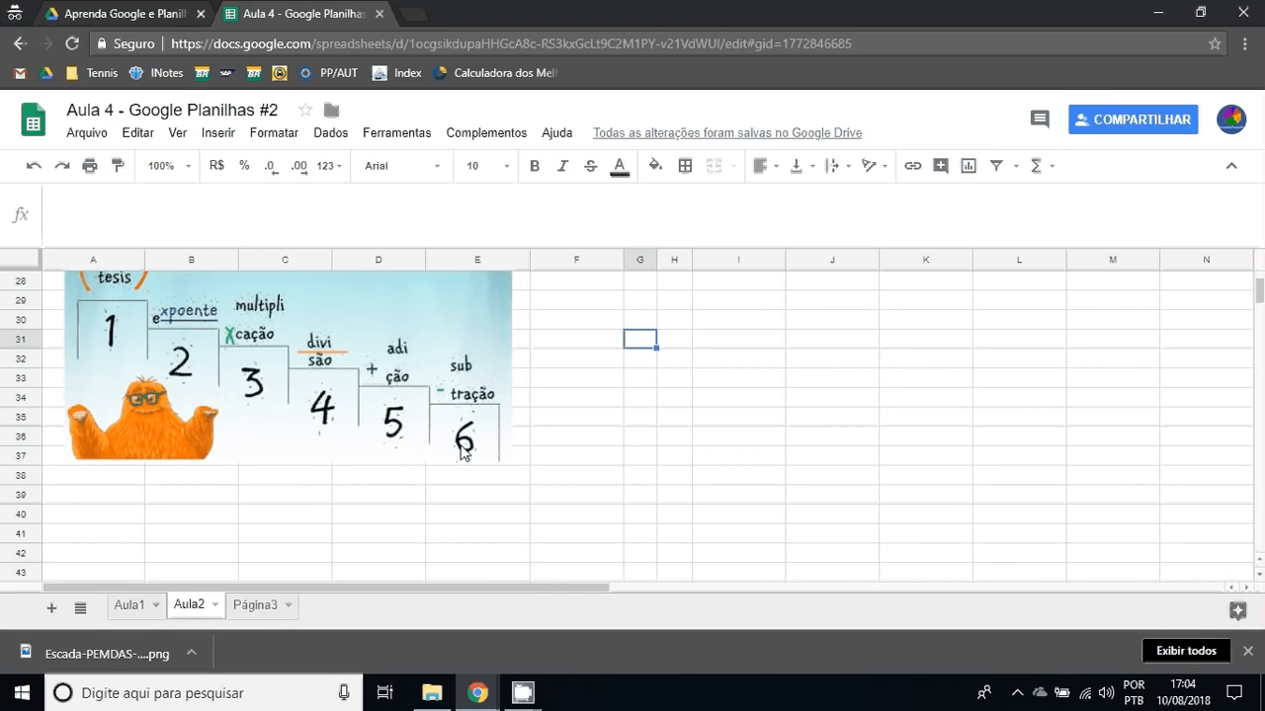
{"action": "scroll", "coordinate": [462, 447], "scroll_direction": "up", "scroll_amount": 3}
{"action": "scroll", "coordinate": [366, 500], "scroll_direction": "up", "scroll_amount": 5}
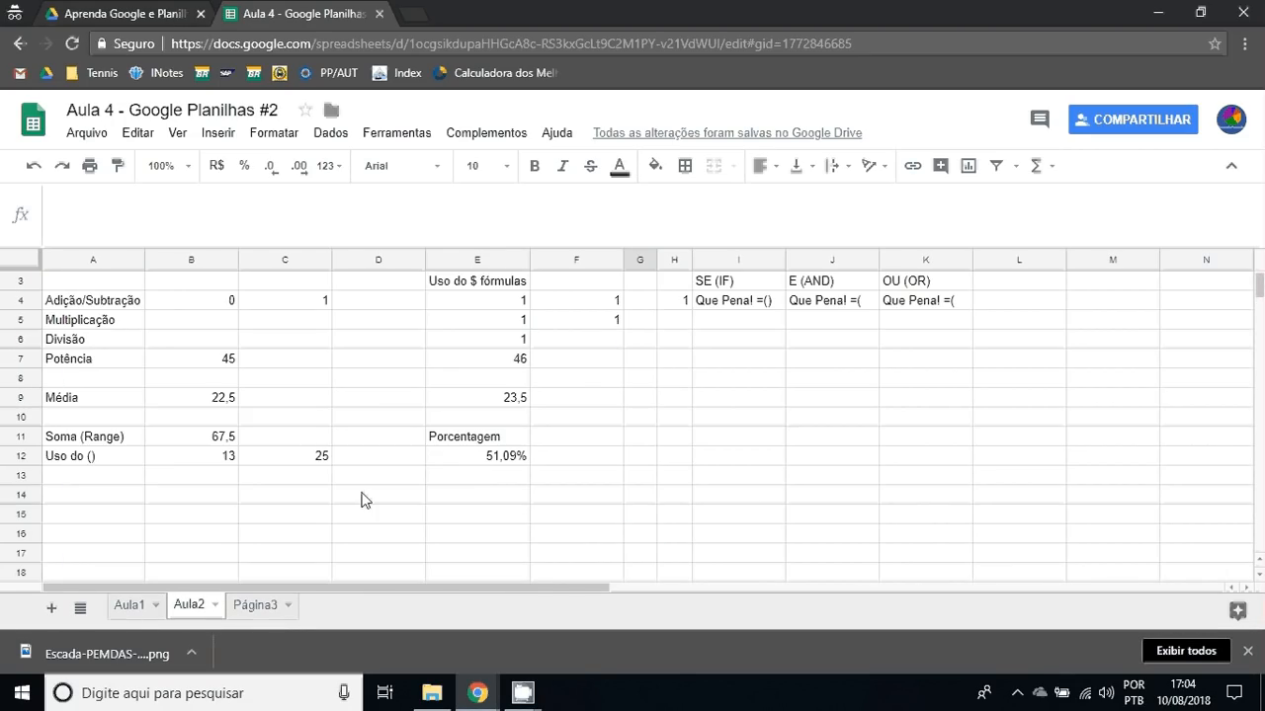
Open the Uso do () formula without parentheses in B12 and compare its operators with the order-of-operations picture.
{"action": "left_click", "coordinate": [98, 498]}
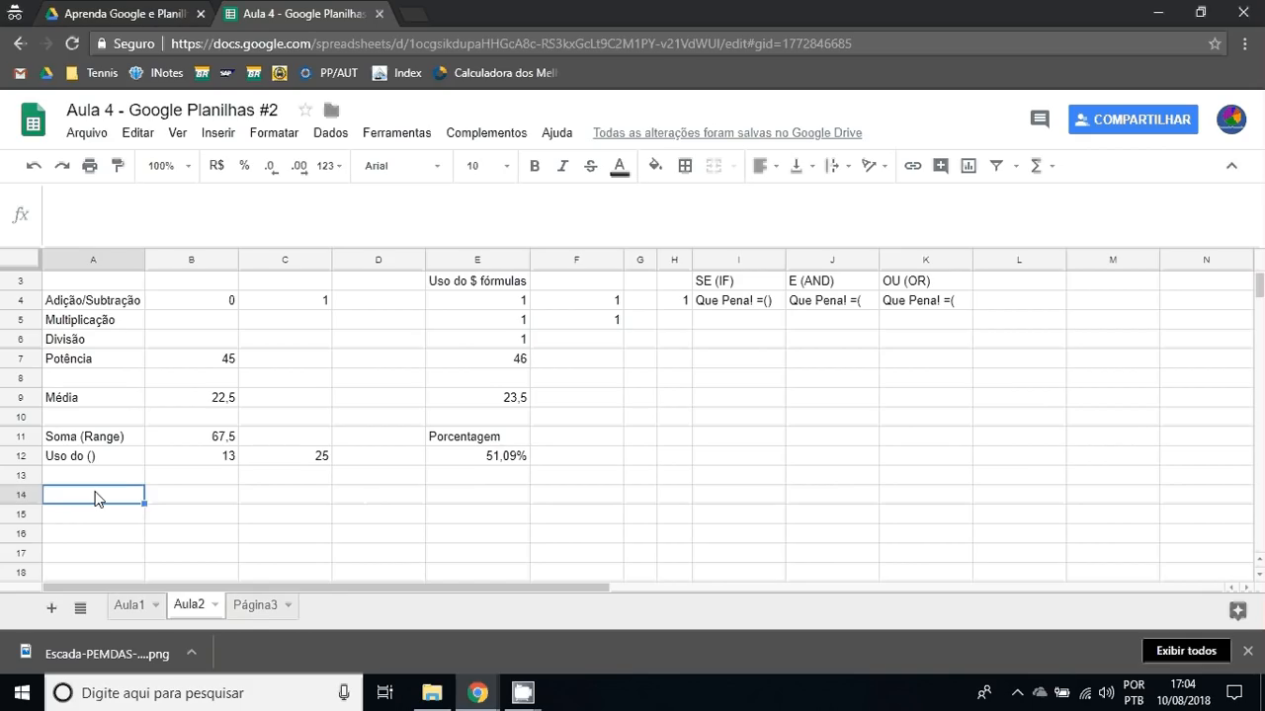
{"action": "left_click", "coordinate": [138, 478]}
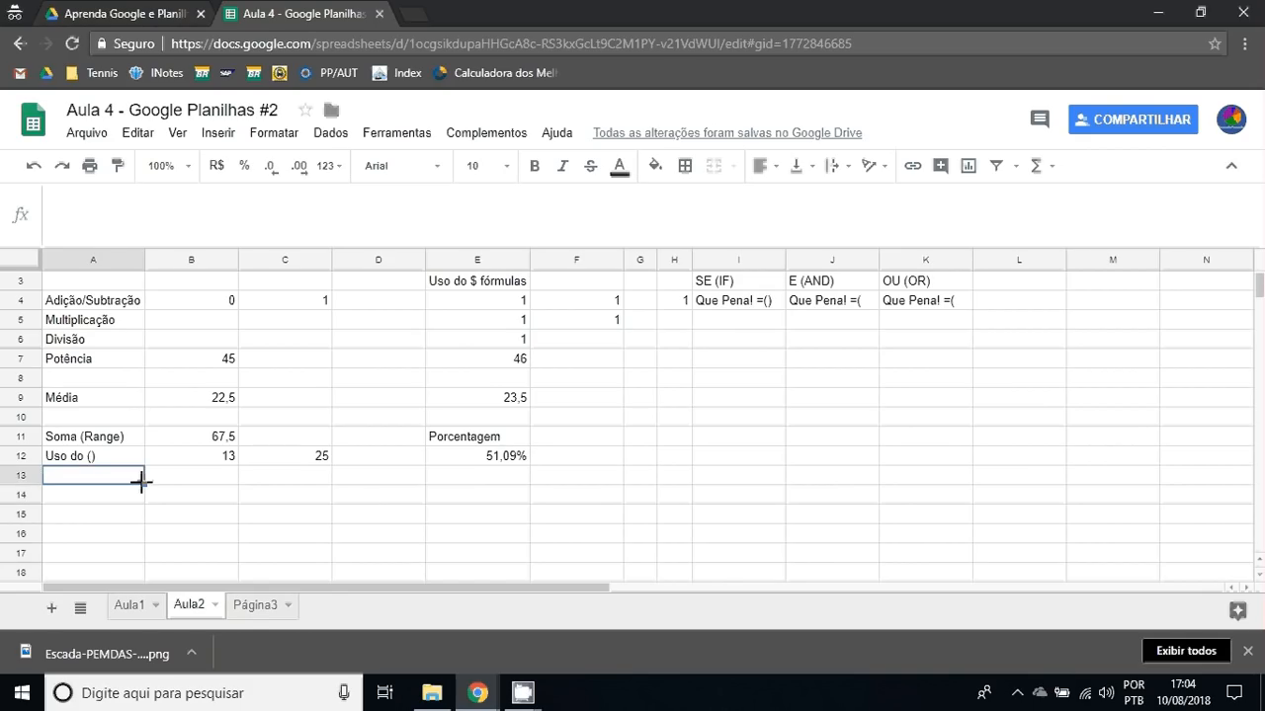
{"action": "left_click", "coordinate": [201, 458]}
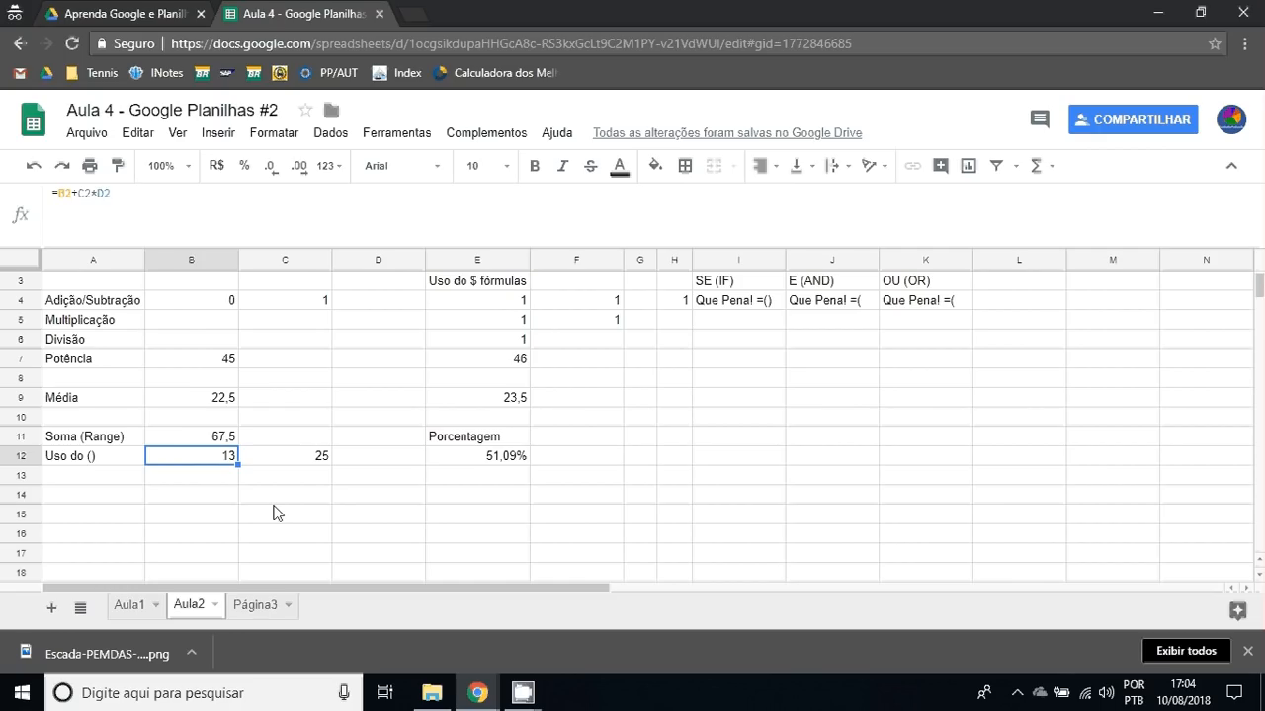
{"action": "scroll", "coordinate": [198, 451], "scroll_direction": "up", "scroll_amount": 1}
{"action": "double_click", "coordinate": [193, 496]}
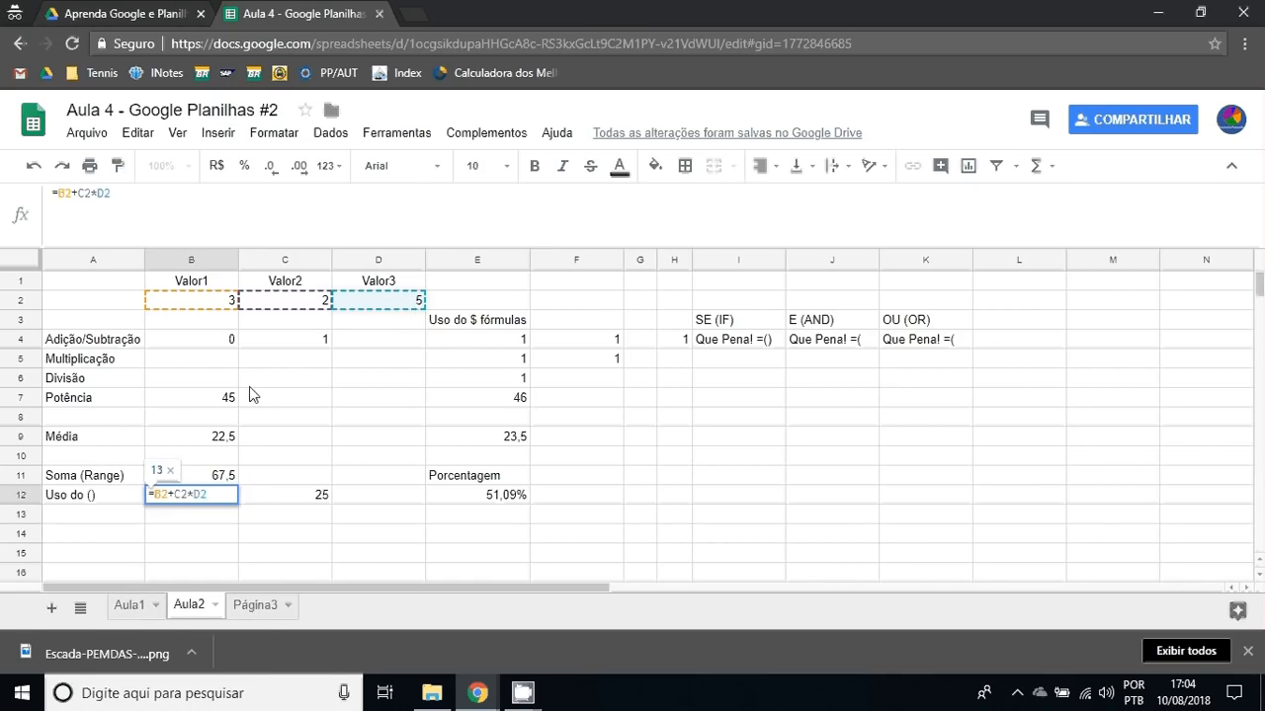
{"action": "scroll", "coordinate": [257, 405], "scroll_direction": "down", "scroll_amount": 5}
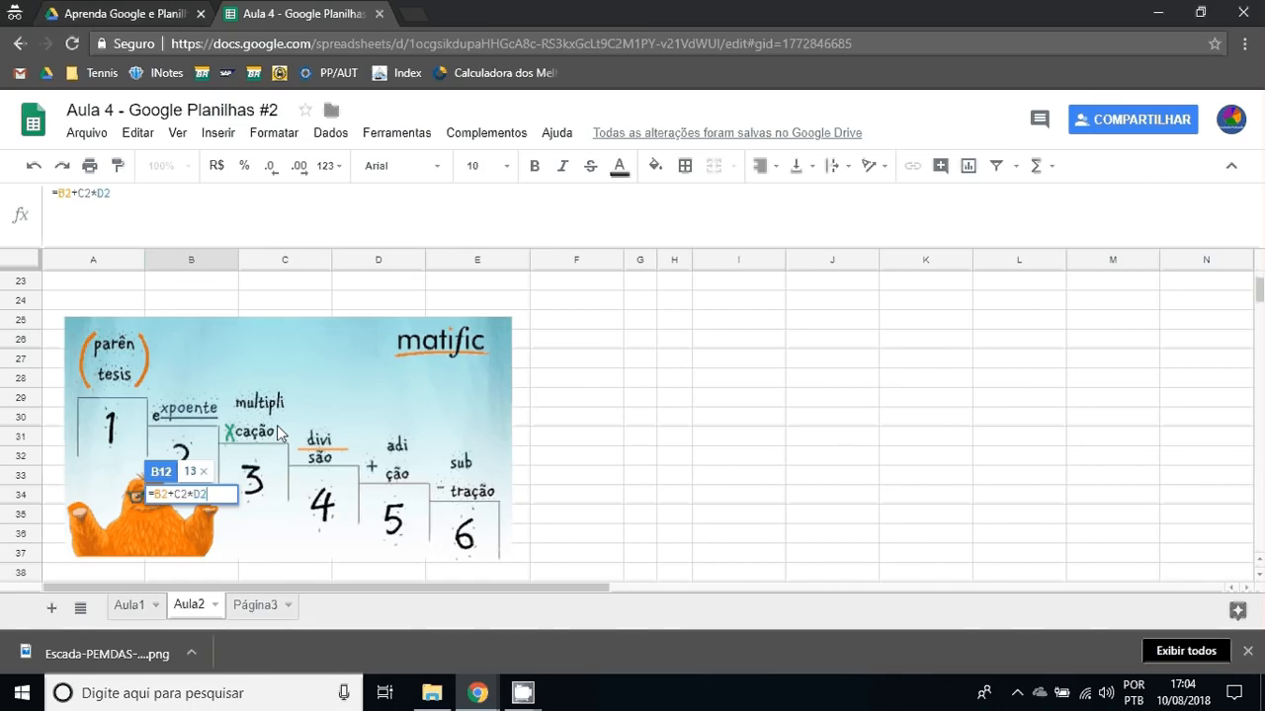
{"action": "scroll", "coordinate": [117, 265], "scroll_direction": "up", "scroll_amount": 5}
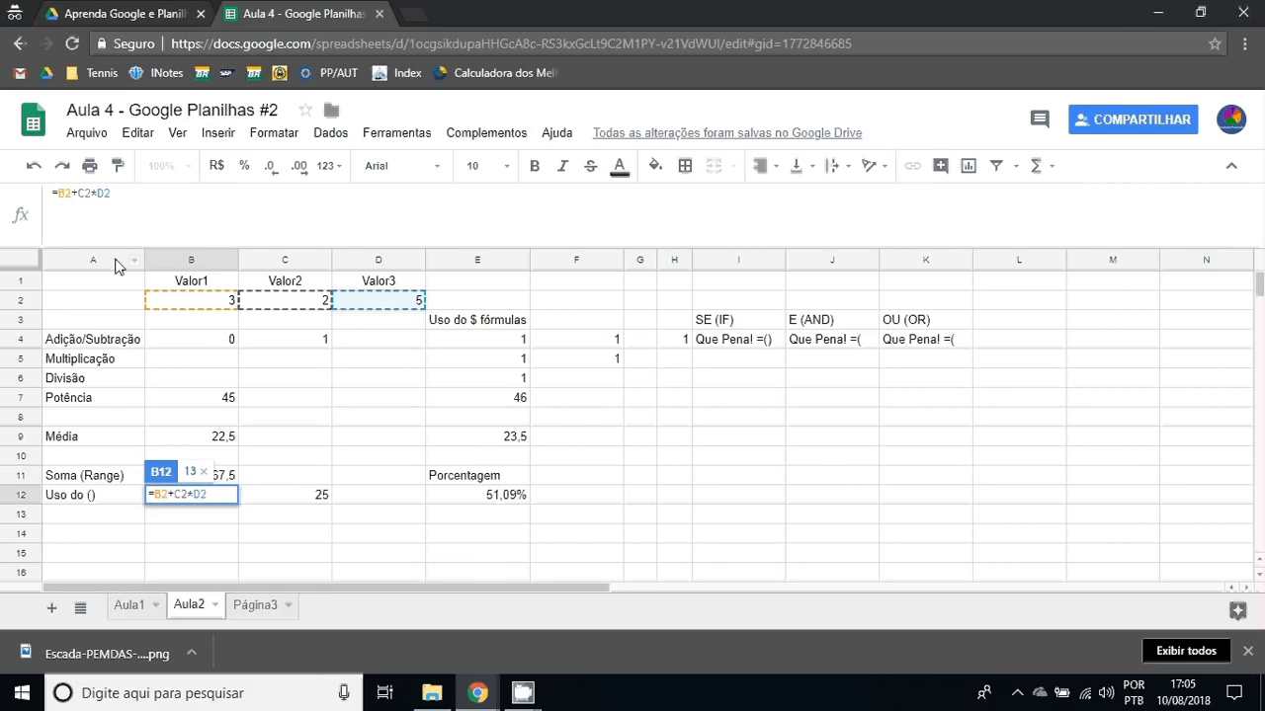
{"action": "scroll", "coordinate": [117, 267], "scroll_direction": "down", "scroll_amount": 5}
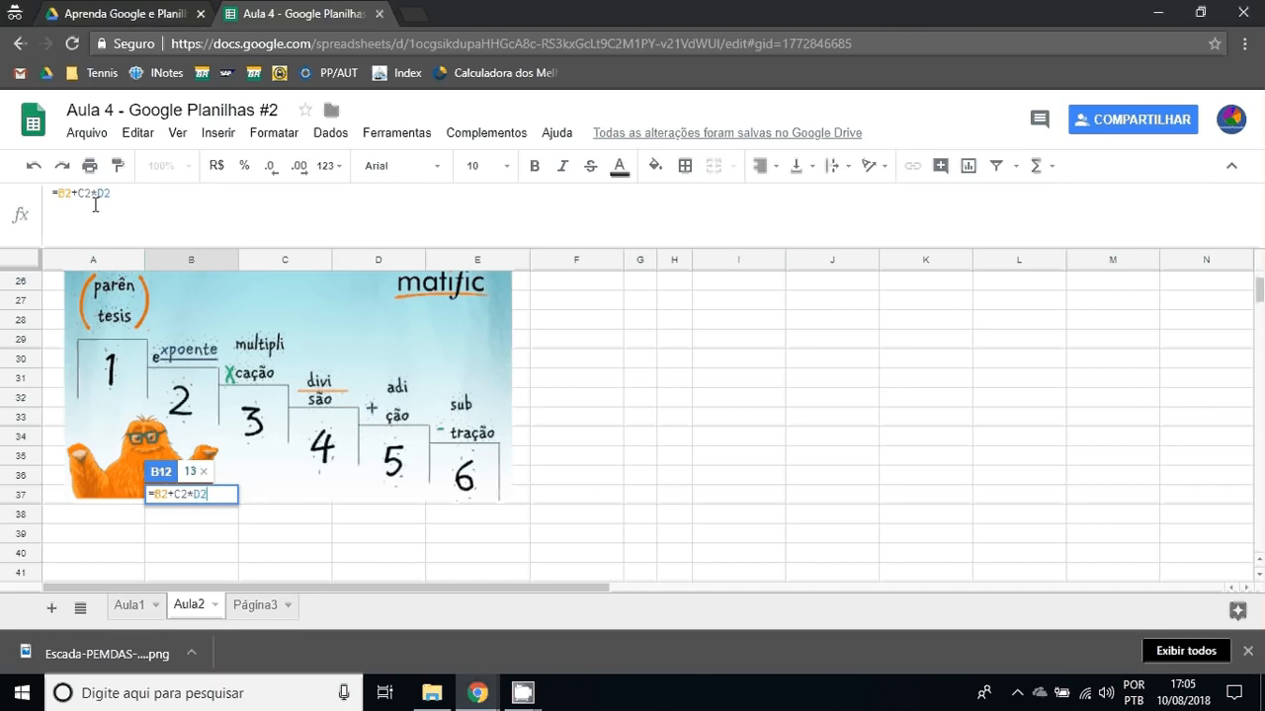
{"action": "scroll", "coordinate": [277, 370], "scroll_direction": "up", "scroll_amount": 4}
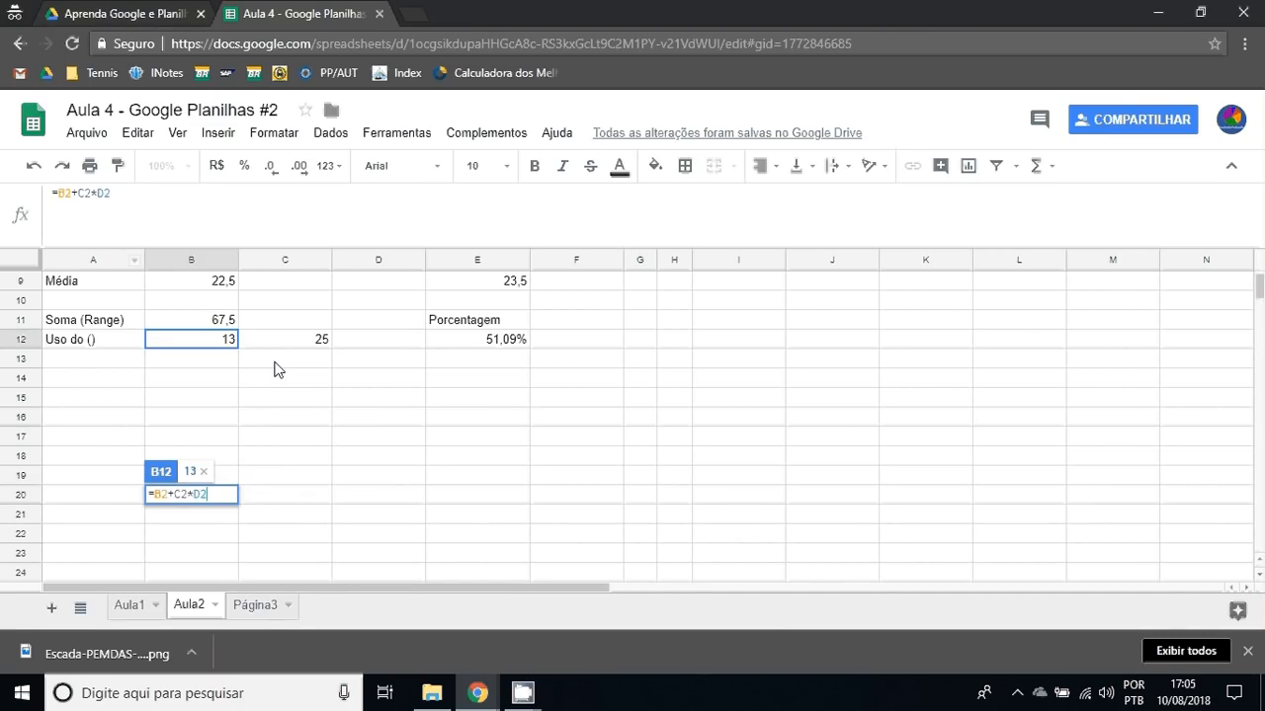
{"action": "scroll", "coordinate": [278, 369], "scroll_direction": "up", "scroll_amount": 3}
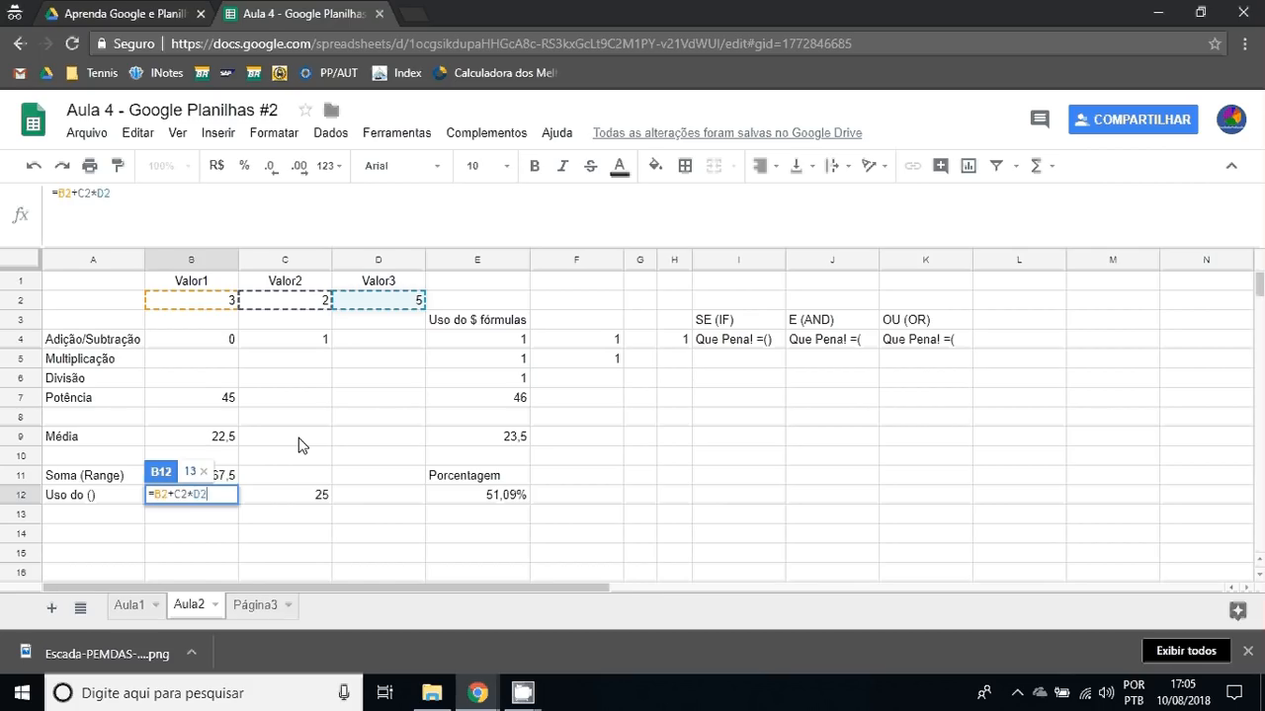
{"action": "key", "text": "Return"}
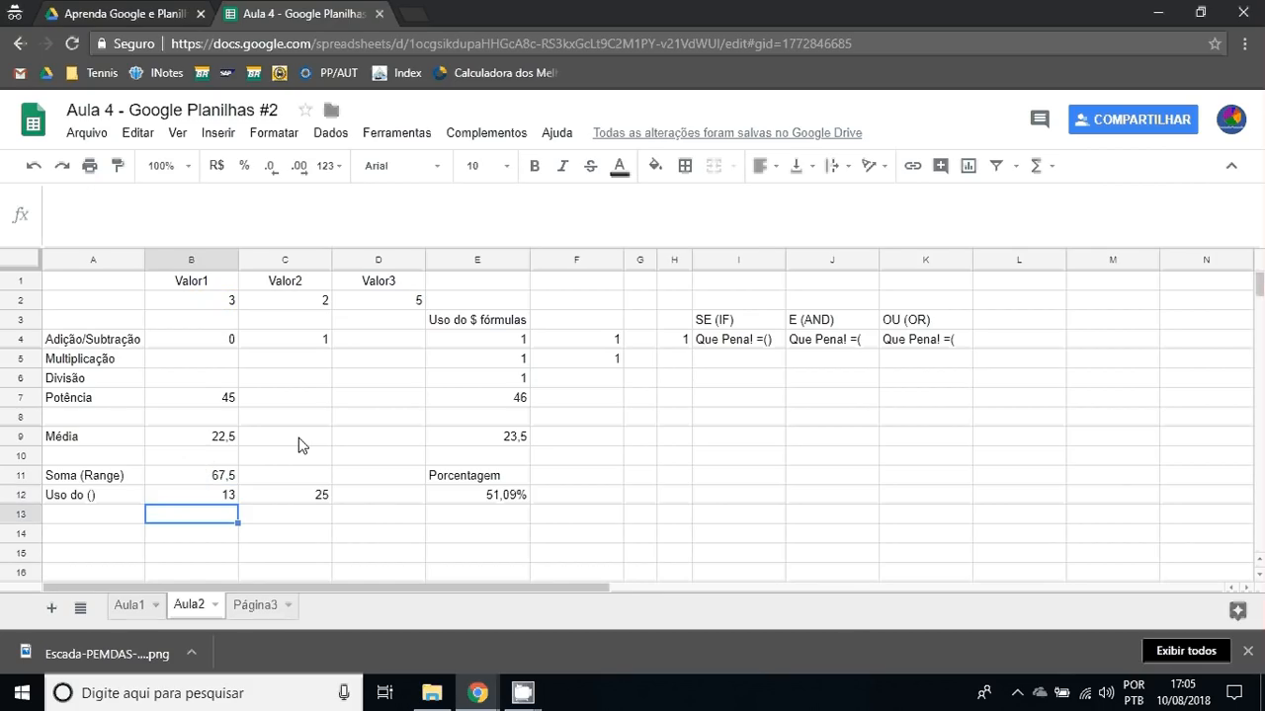
Open the parenthesised formula in C12, check it against the order-of-operations picture, and compare it with B12.
{"action": "left_click", "coordinate": [316, 497]}
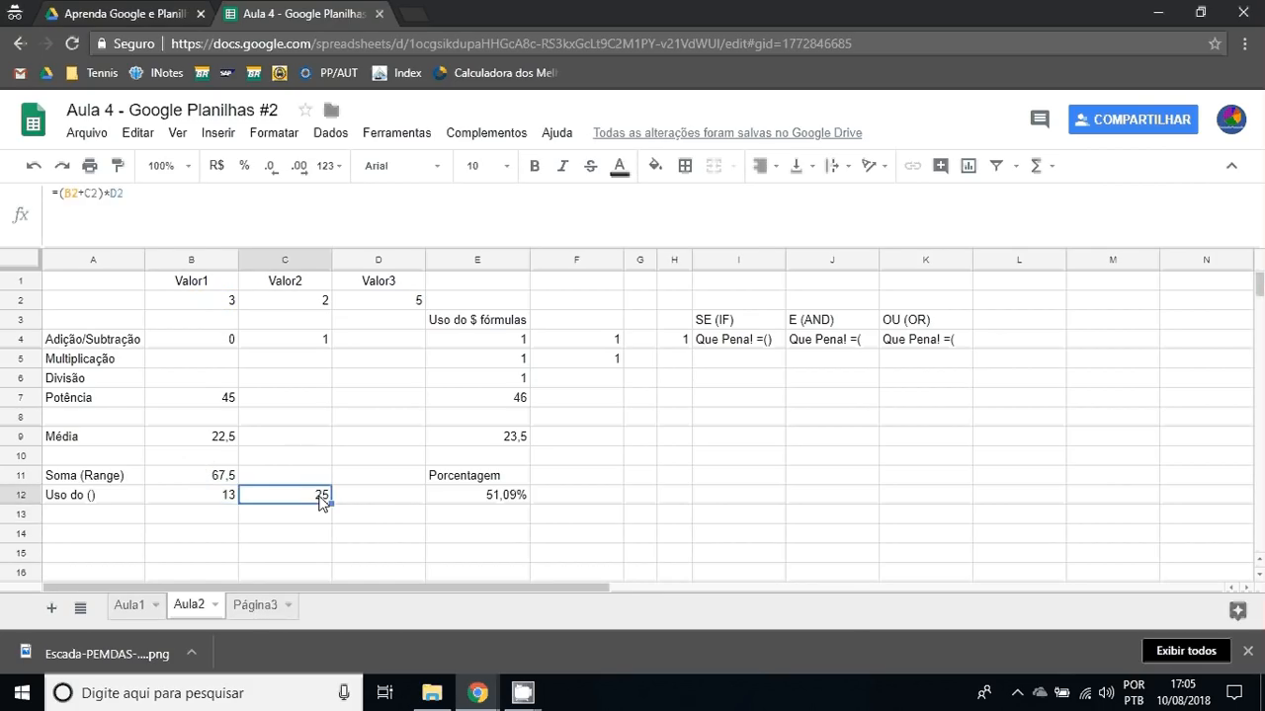
{"action": "double_click", "coordinate": [299, 496]}
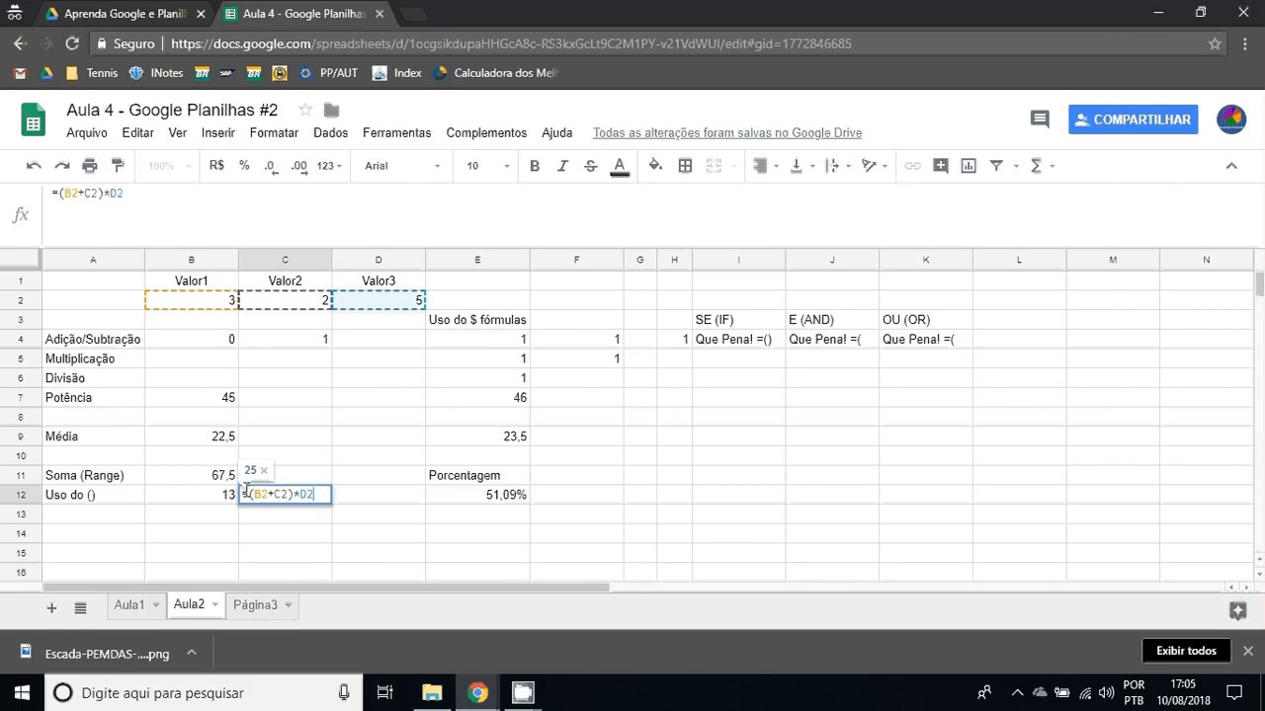
{"action": "left_click", "coordinate": [252, 495]}
{"action": "scroll", "coordinate": [316, 494], "scroll_direction": "down", "scroll_amount": 5}
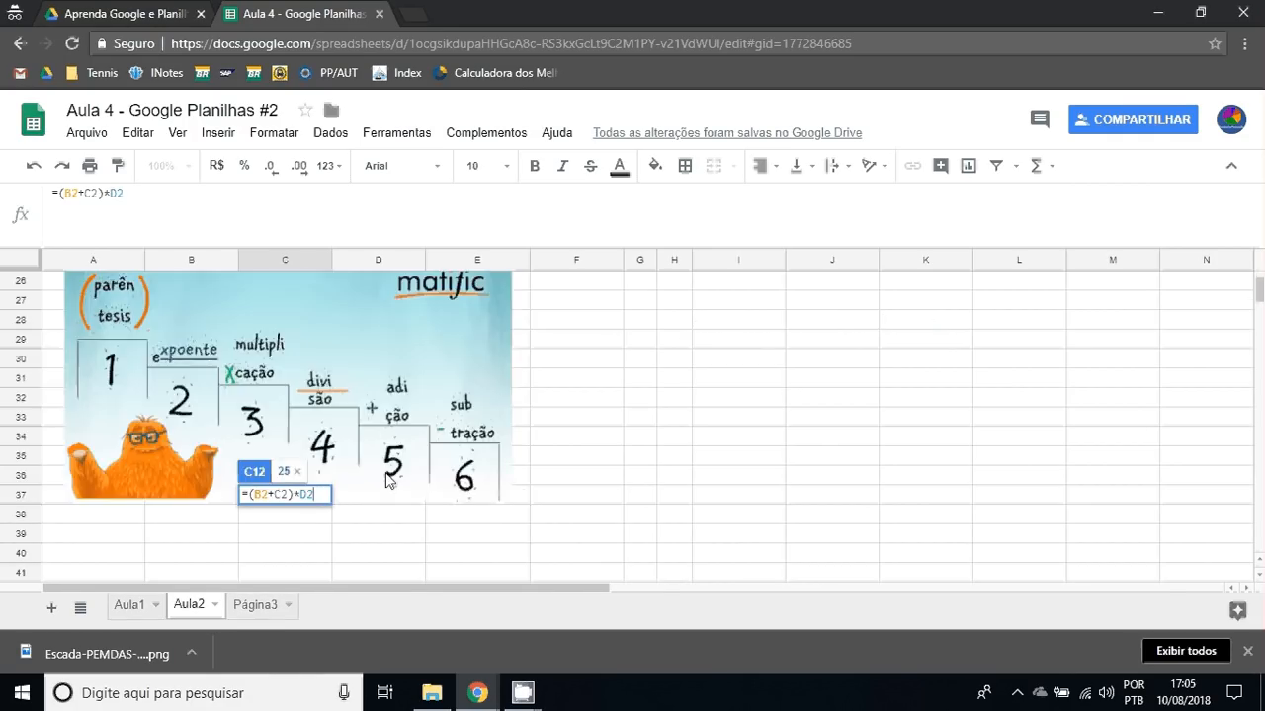
{"action": "scroll", "coordinate": [501, 431], "scroll_direction": "up", "scroll_amount": 5}
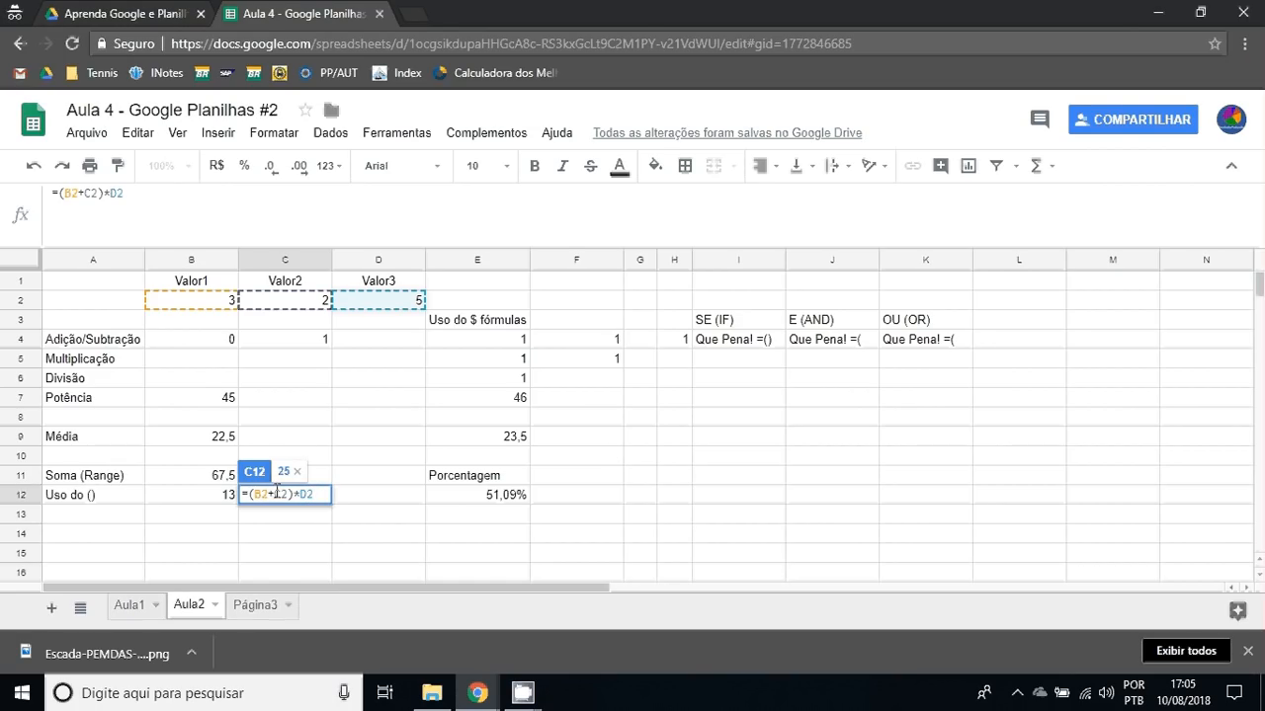
{"action": "key", "text": "Return"}
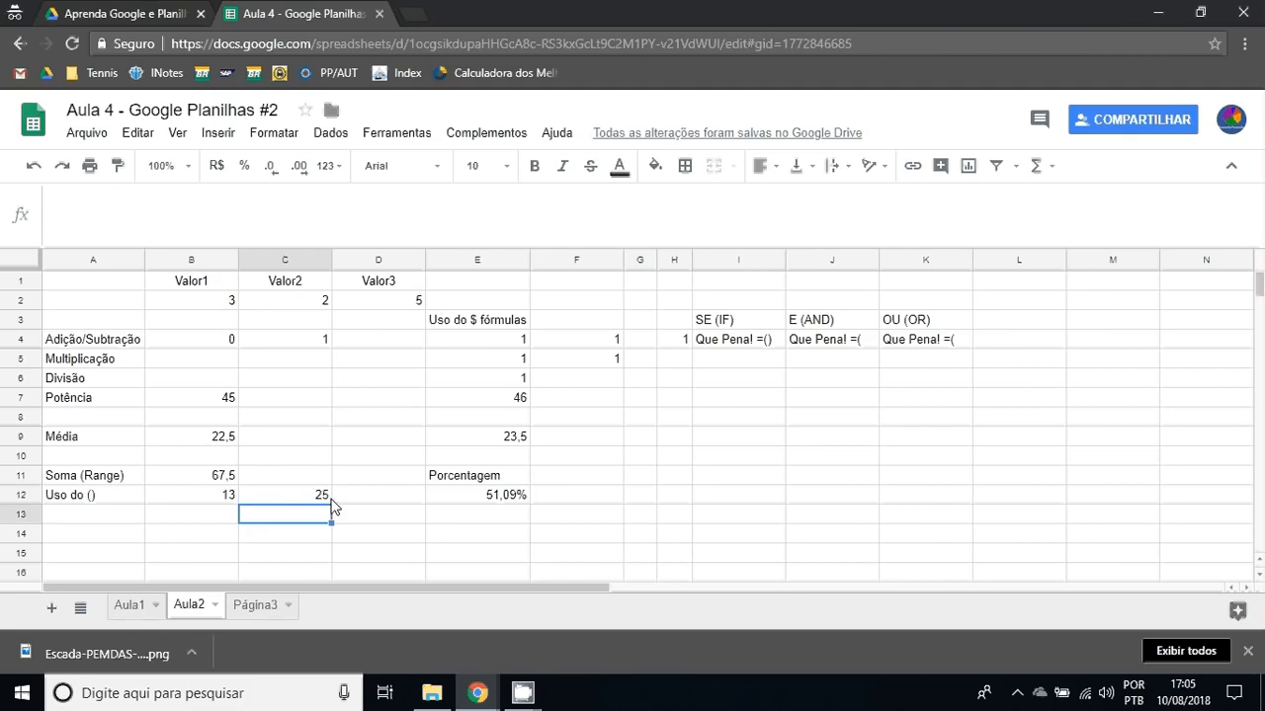
{"action": "left_click", "coordinate": [331, 499]}
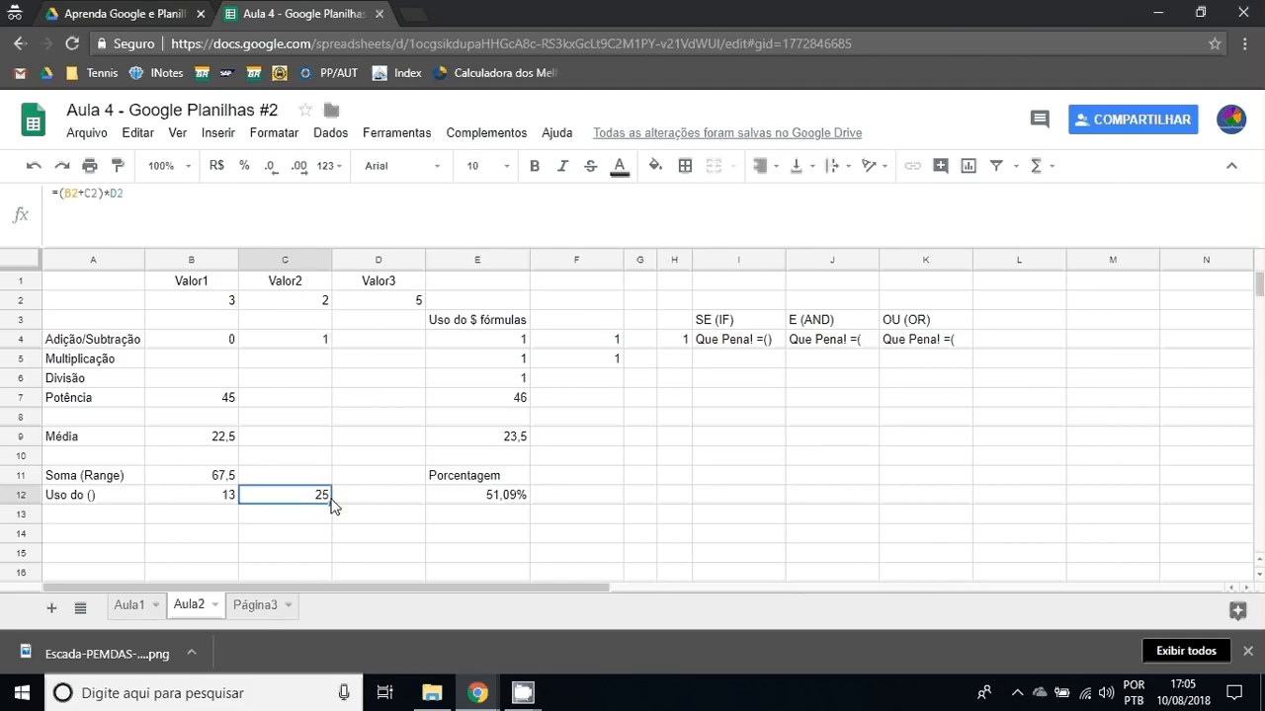
{"action": "key", "text": "Left"}
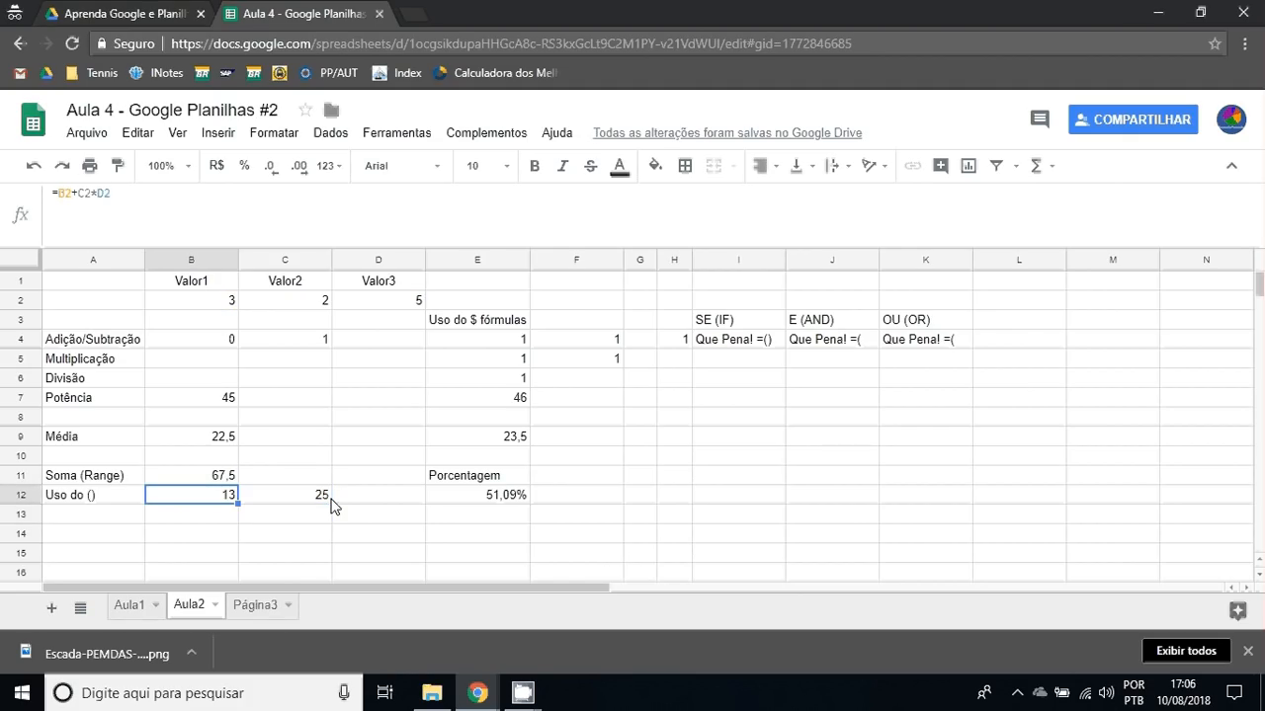
Go to the Uso do $ fórmulas block and open the formula in E4 to trace its cell references.
{"action": "key", "text": "Right"}
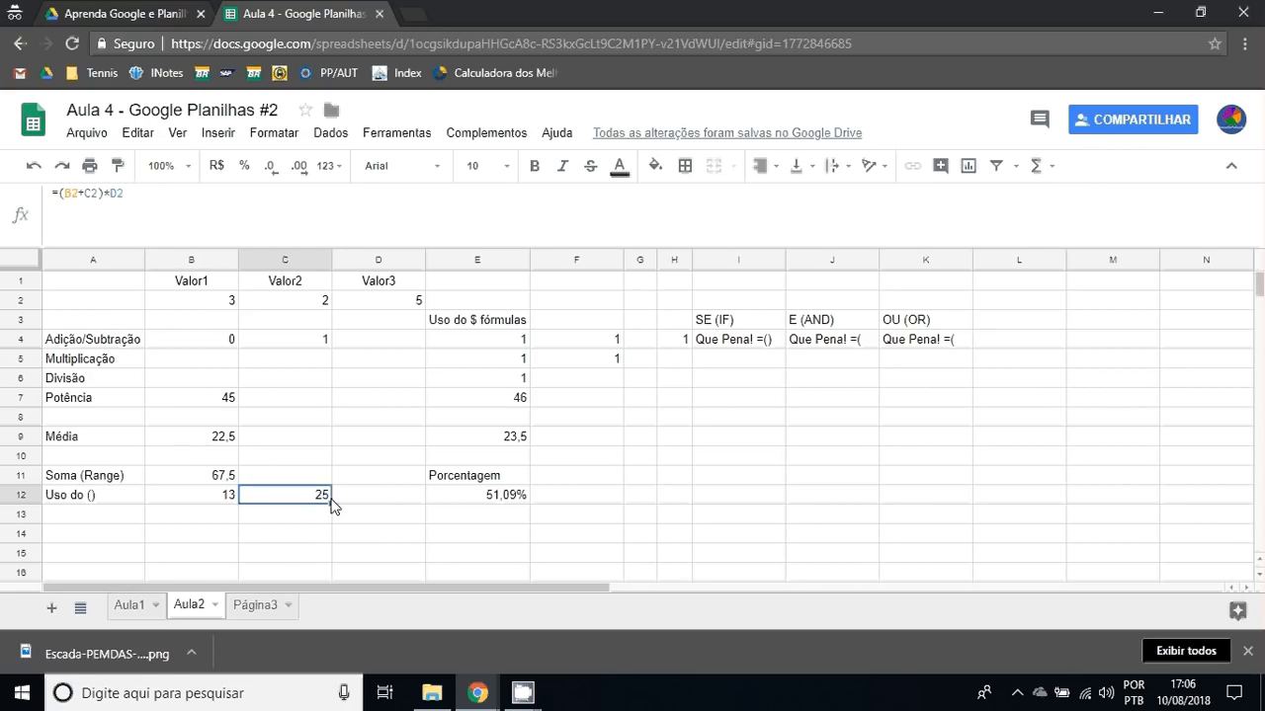
{"action": "key", "text": "Right"}
{"action": "key", "text": "Up"}
{"action": "key", "text": "Up"}
{"action": "key", "text": "Up"}
{"action": "key", "text": "Up"}
{"action": "key", "text": "Up"}
{"action": "key", "text": "Right"}
{"action": "key", "text": "Up"}
{"action": "key", "text": "Up"}
{"action": "key", "text": "Up"}
{"action": "key", "text": "Up"}
{"action": "key", "text": "Up"}
{"action": "key", "text": "Up"}
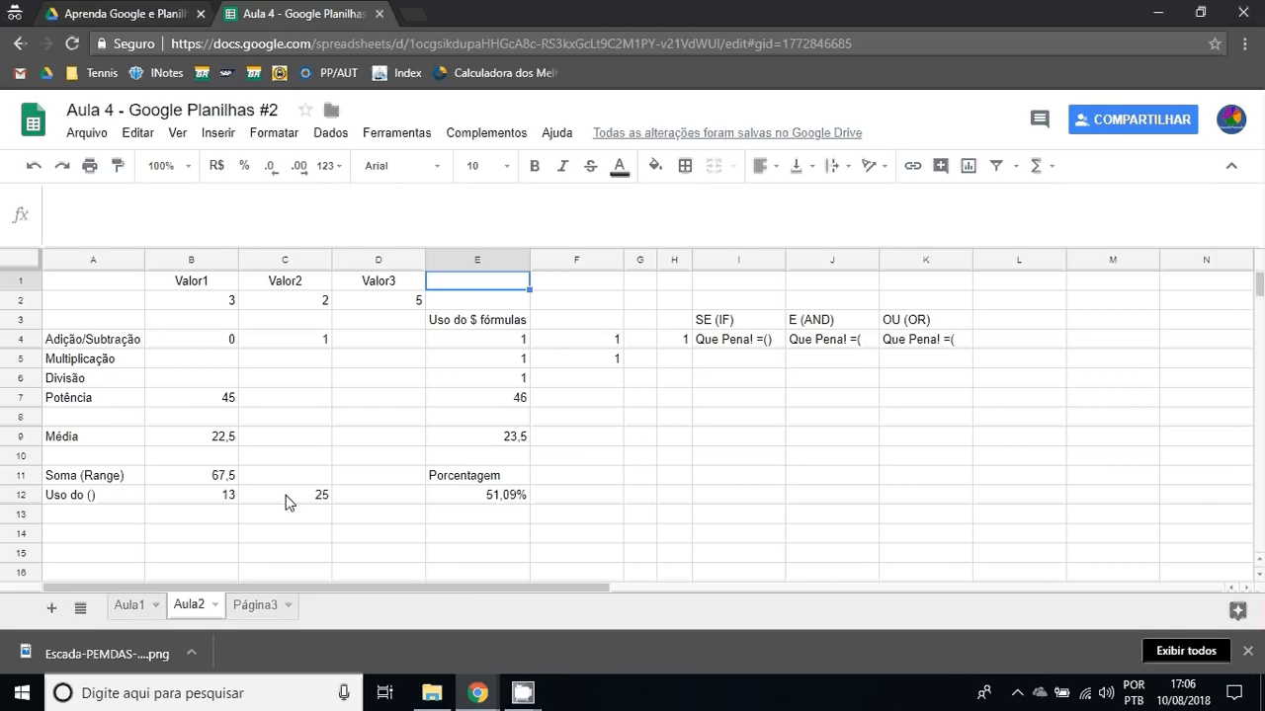
{"action": "key", "text": "Down"}
{"action": "key", "text": "Down"}
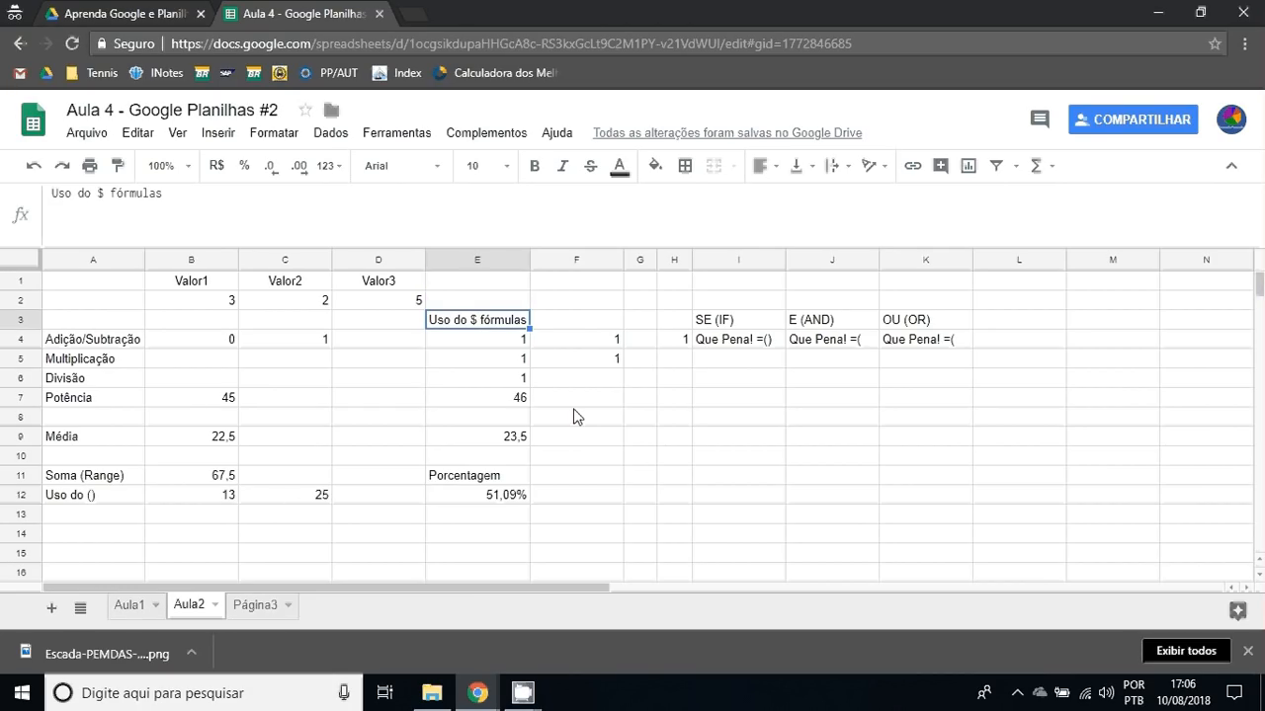
{"action": "key", "text": "Down"}
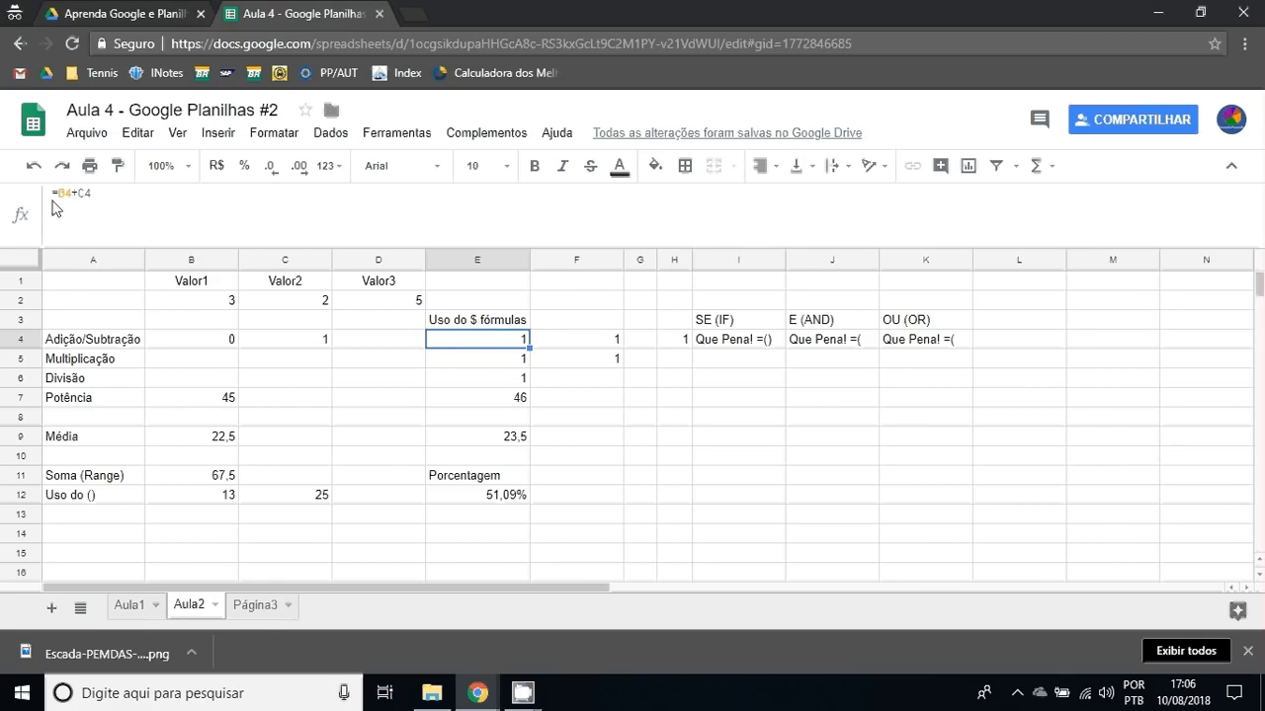
{"action": "double_click", "coordinate": [483, 346]}
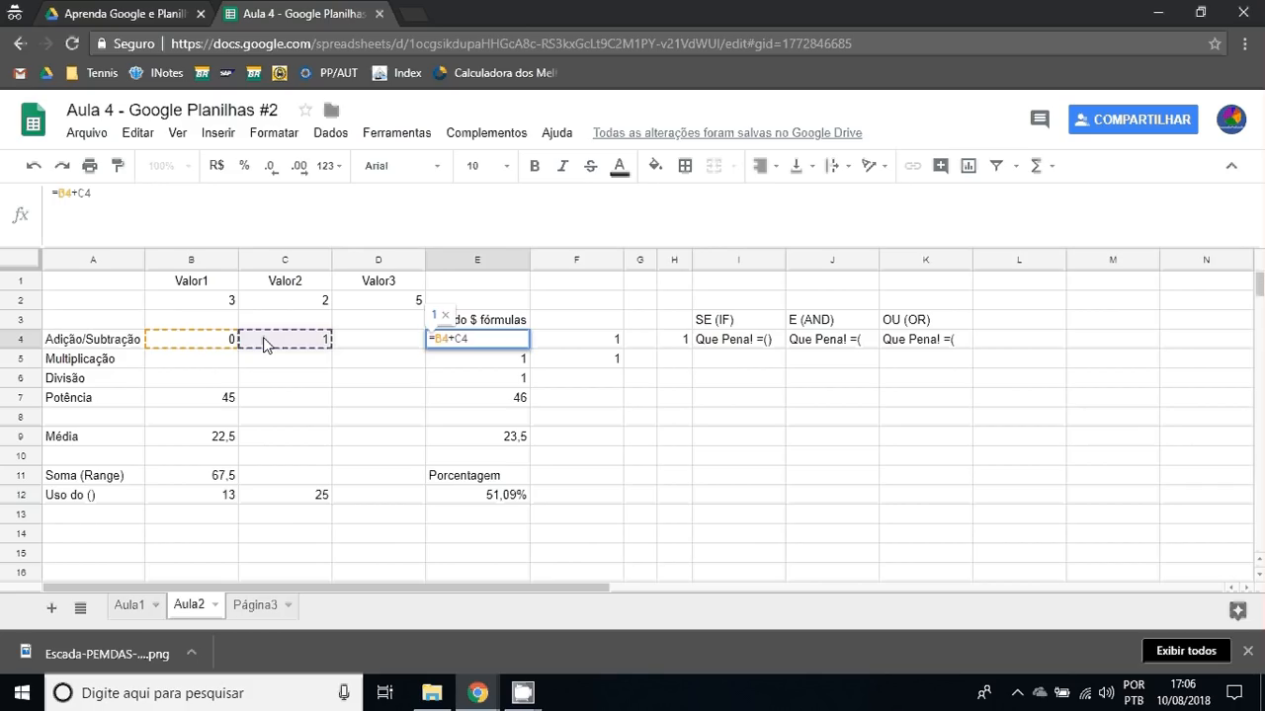
Set cell B4 in the Adição/Subtração row to 40.
{"action": "left_click", "coordinate": [236, 342]}
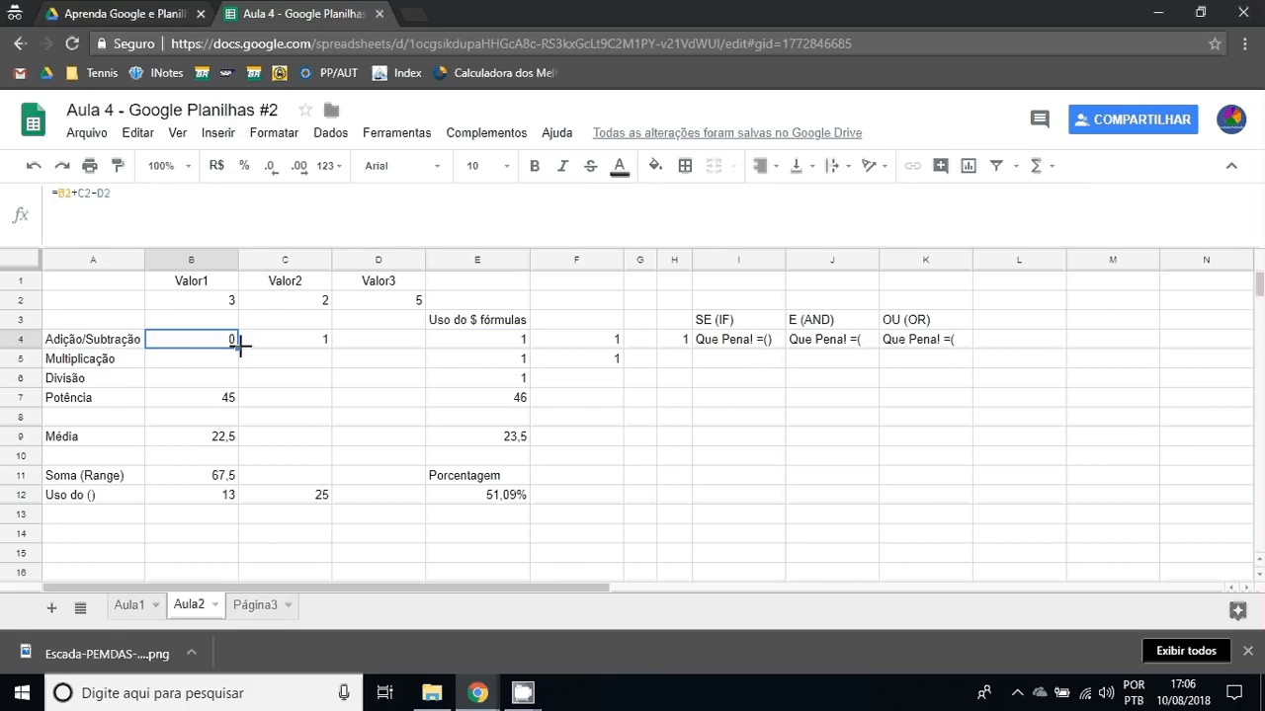
{"action": "type", "text": "40"}
{"action": "key", "text": "Return"}
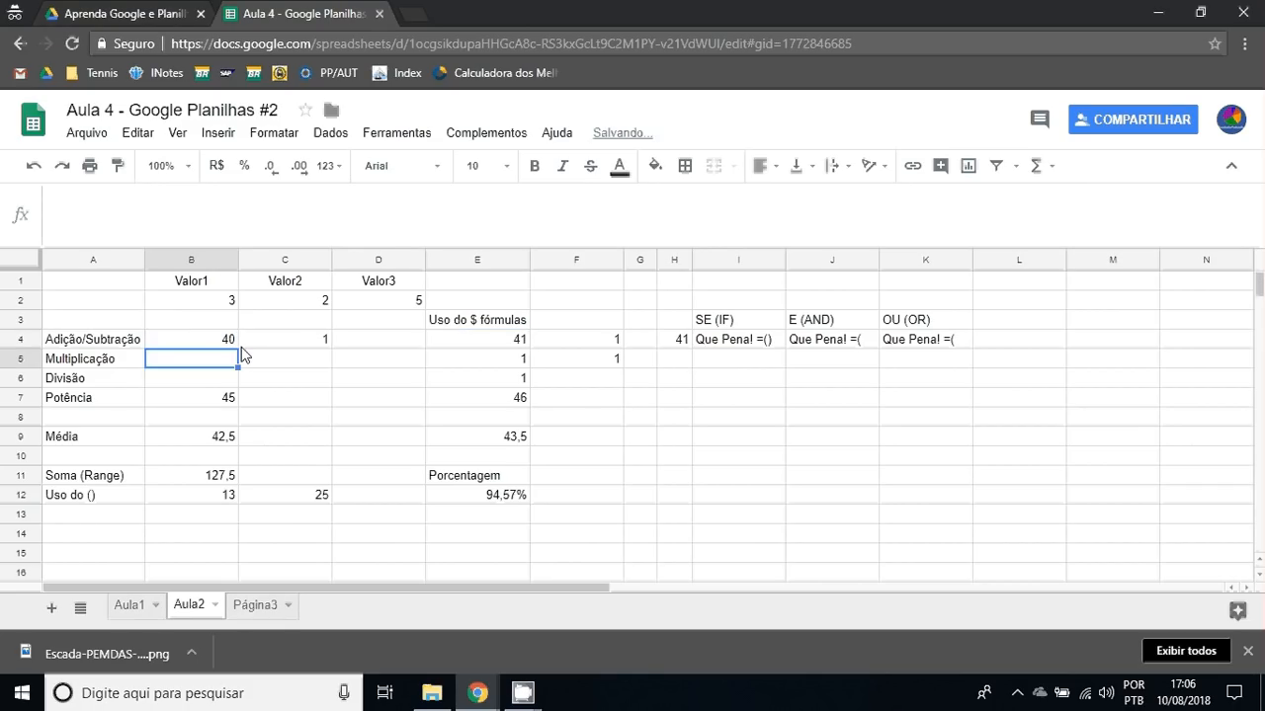
Set cell B4 in the Adição/Subtração row to 10 and check the dependent formula in E4.
{"action": "key", "text": "Up"}
{"action": "type", "text": "10"}
{"action": "key", "text": "Return"}
{"action": "left_click", "coordinate": [494, 339]}
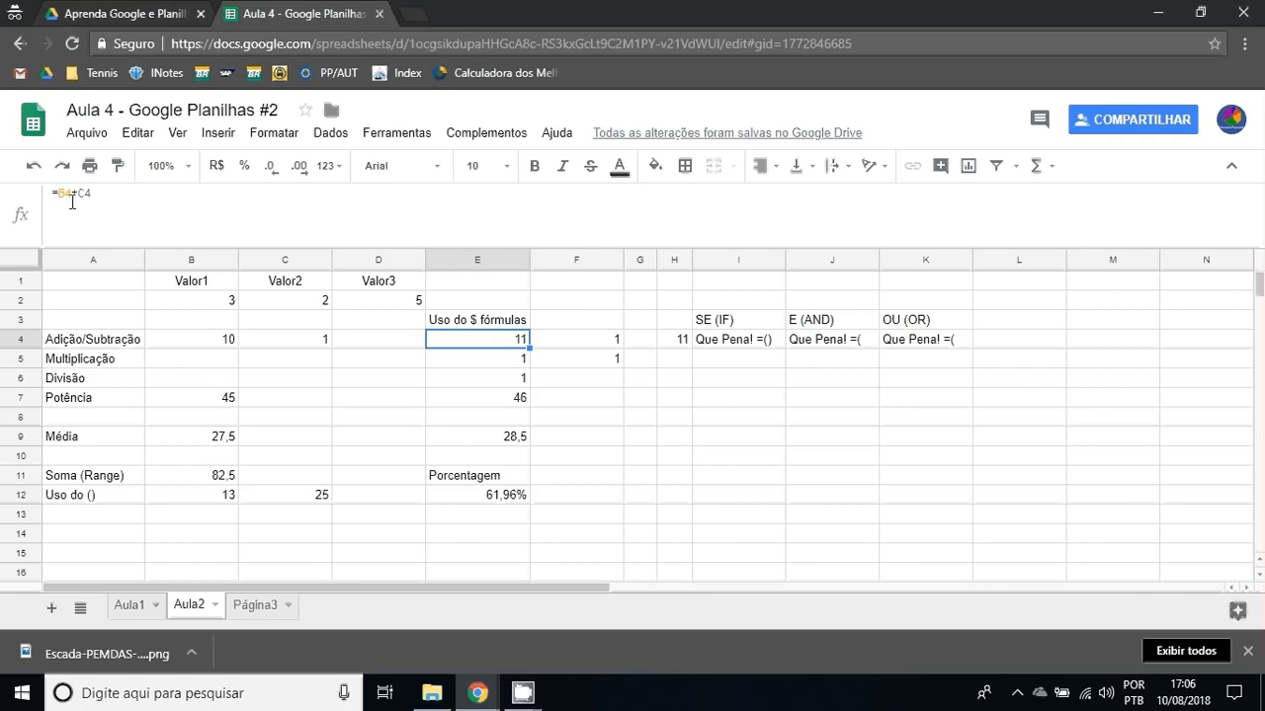
Open the formula in E5 and examine which of its column and row references carry a $ sign, leaving it unedited.
{"action": "left_click", "coordinate": [512, 366]}
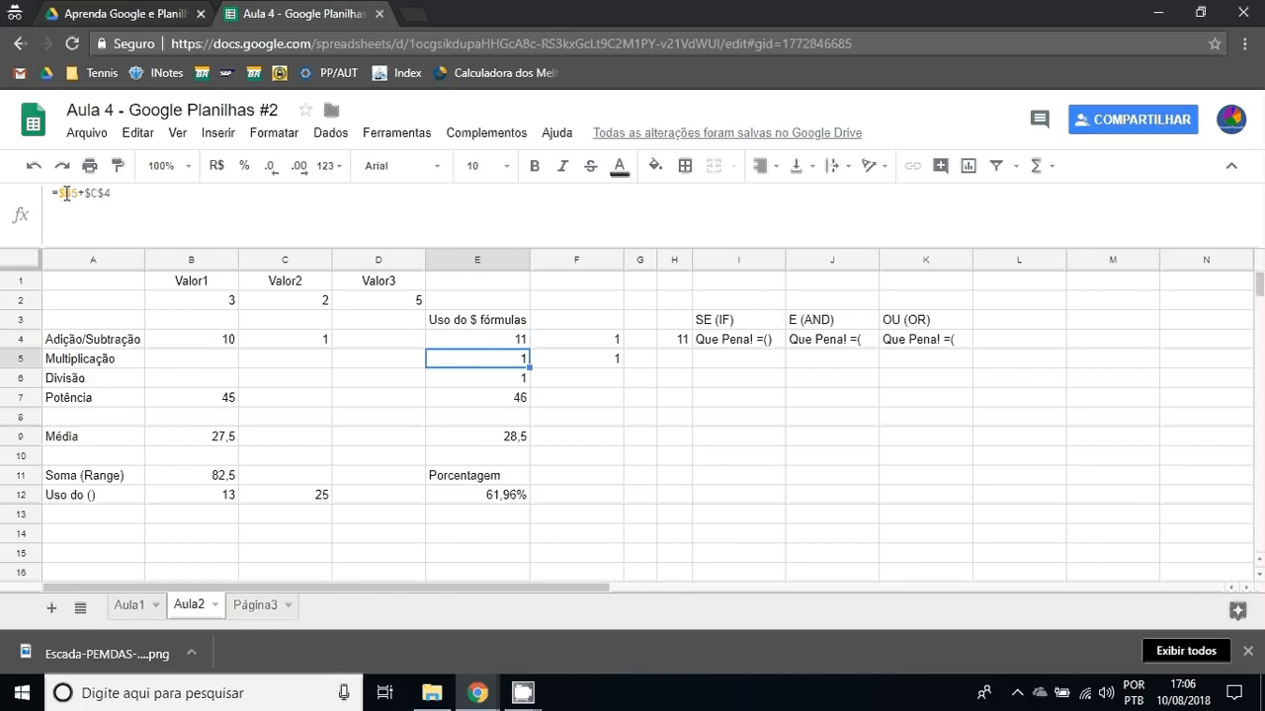
{"action": "triple_click", "coordinate": [117, 196]}
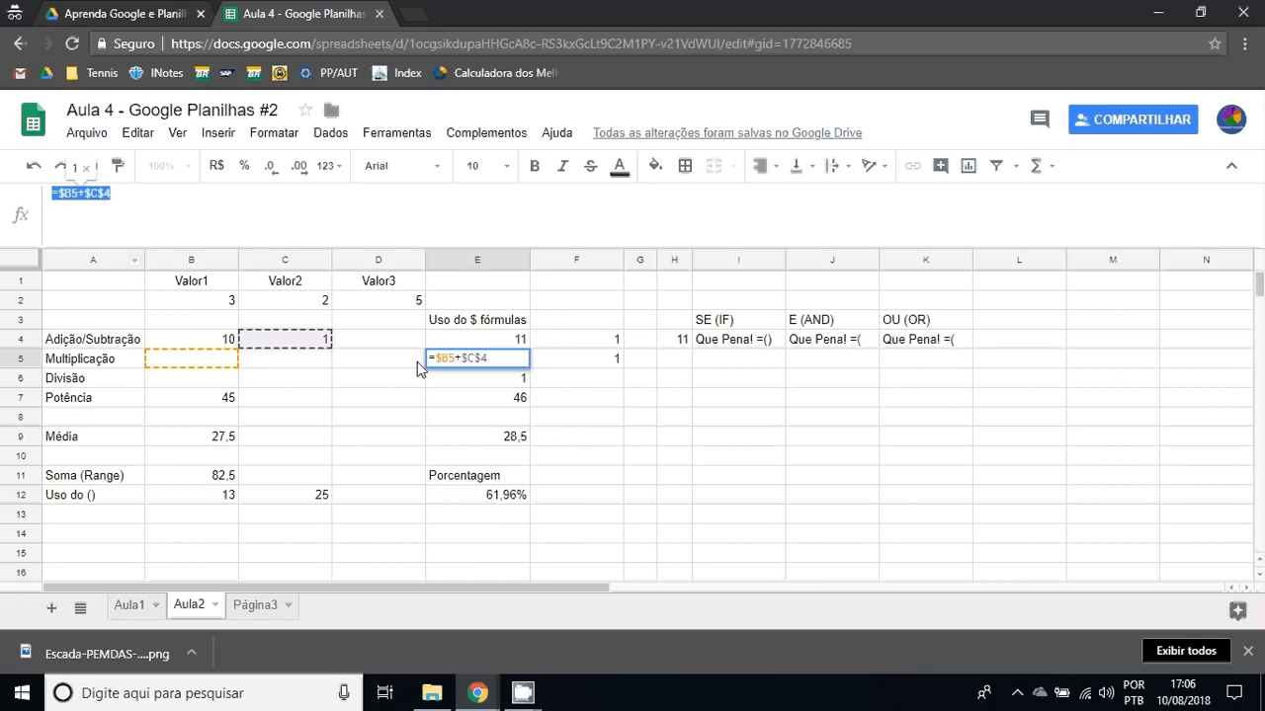
{"action": "key", "text": "Escape"}
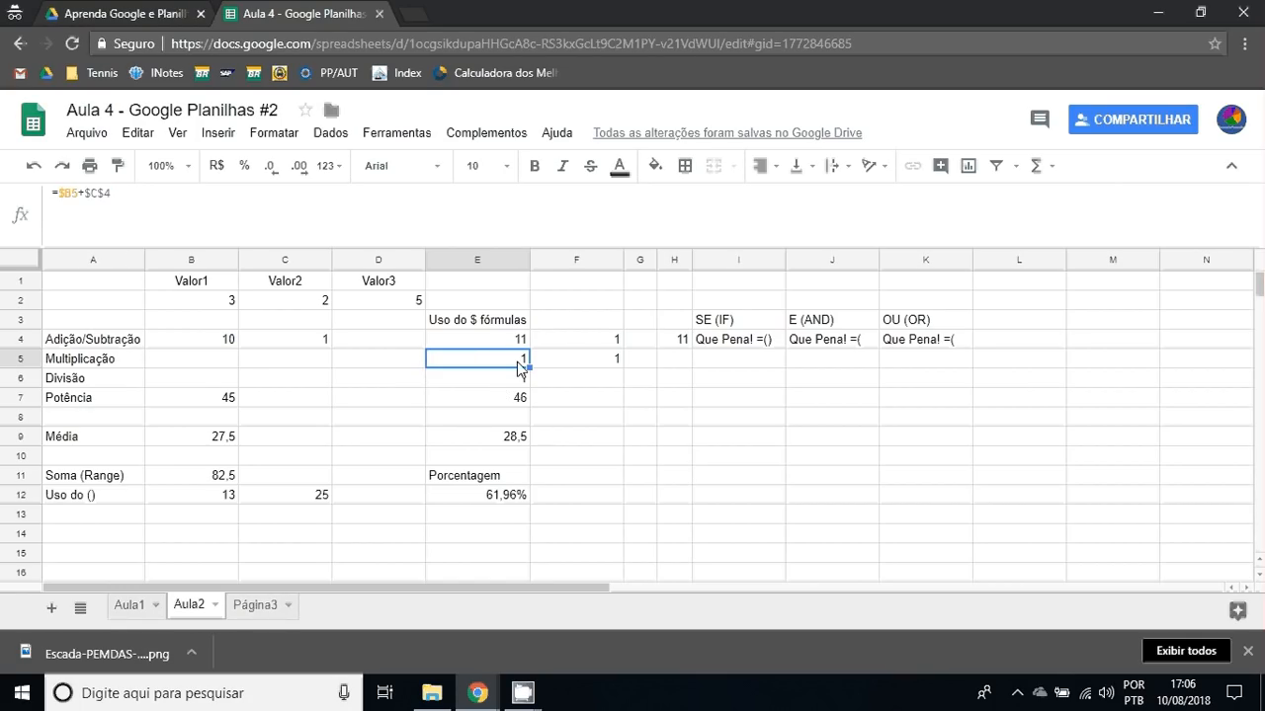
{"action": "left_click_drag", "start_coordinate": [529, 367], "coordinate": [524, 378]}
Review the formula without $ signs in E4 and copy it into F4.
{"action": "left_click", "coordinate": [508, 342]}
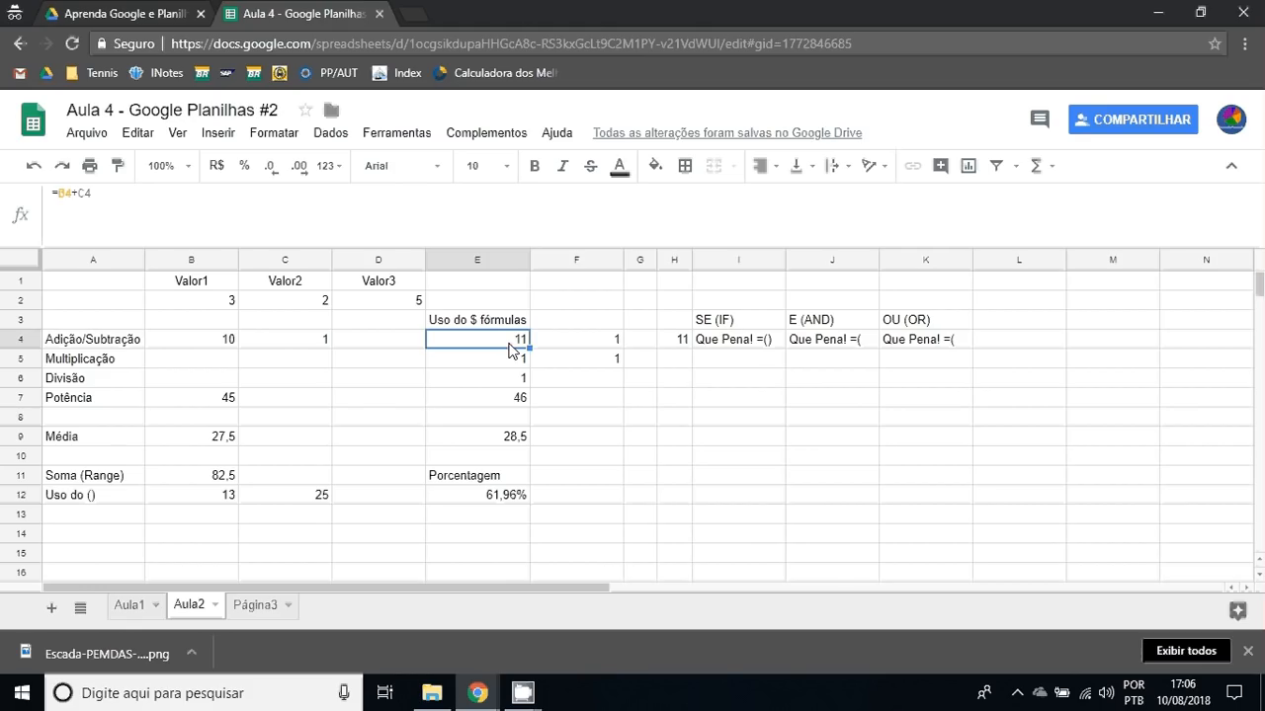
{"action": "double_click", "coordinate": [504, 344]}
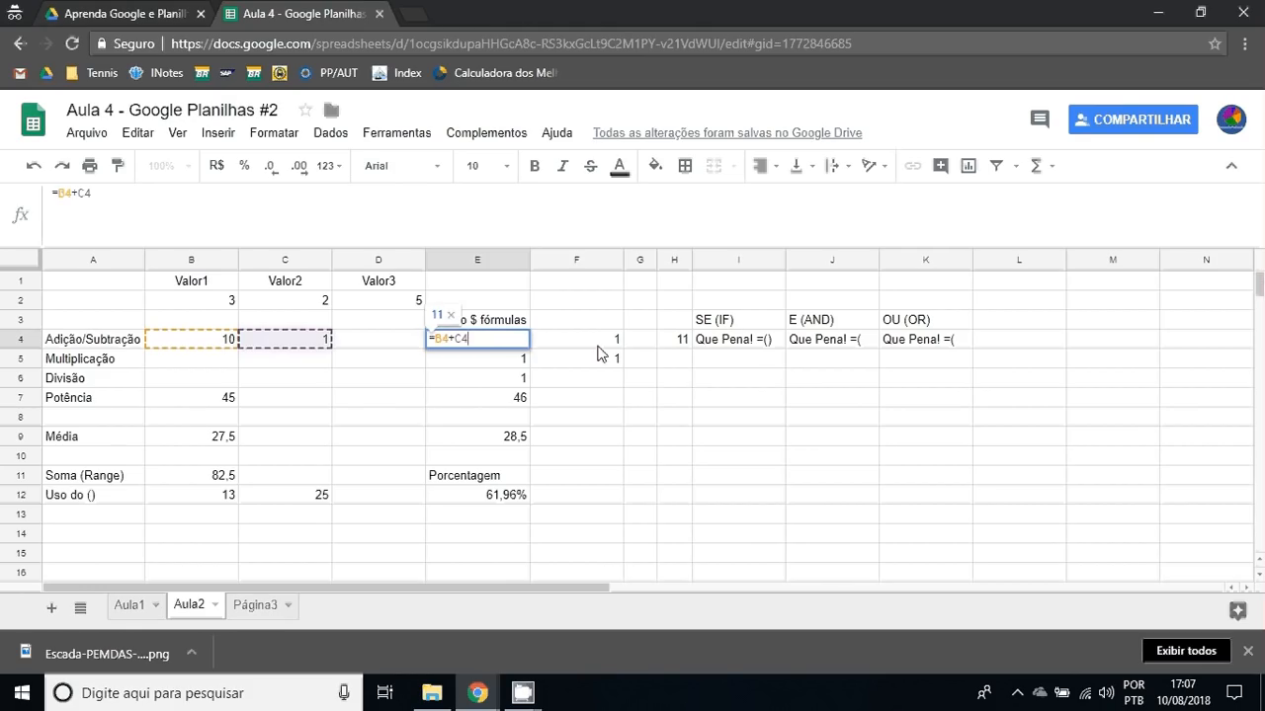
{"action": "key", "text": "Escape"}
{"action": "key", "text": "ctrl+c"}
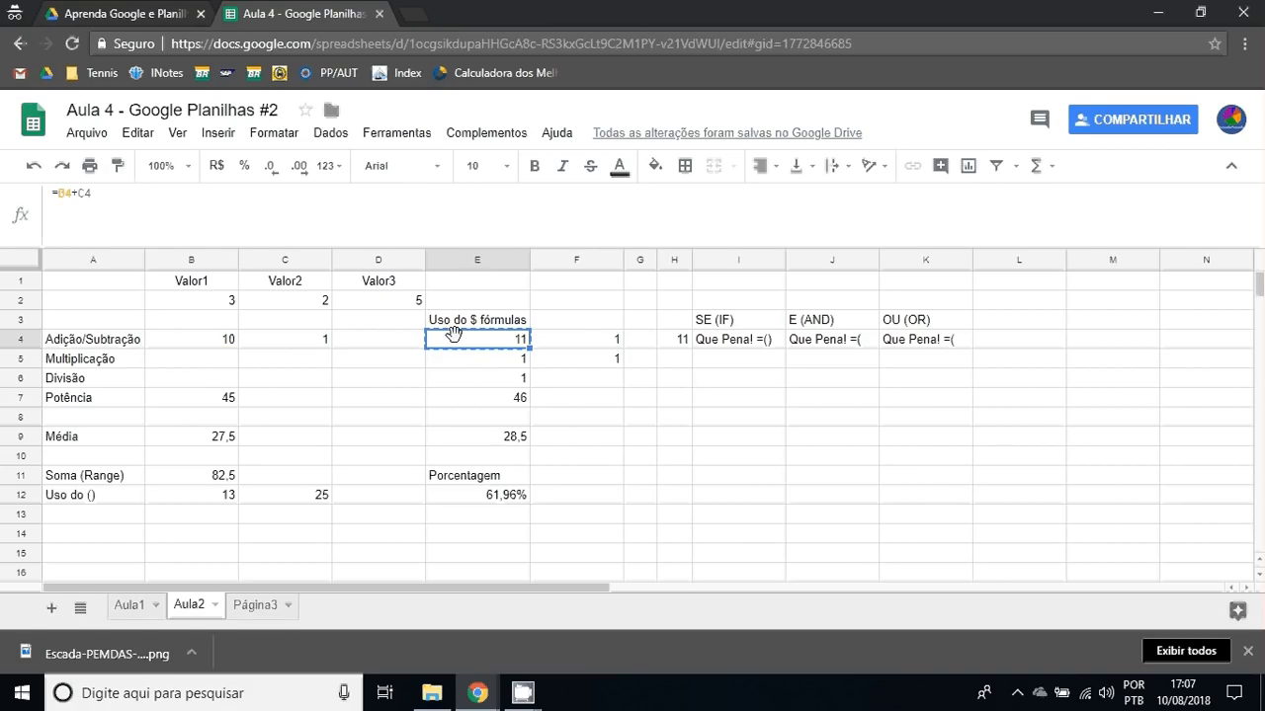
{"action": "left_click", "coordinate": [604, 343]}
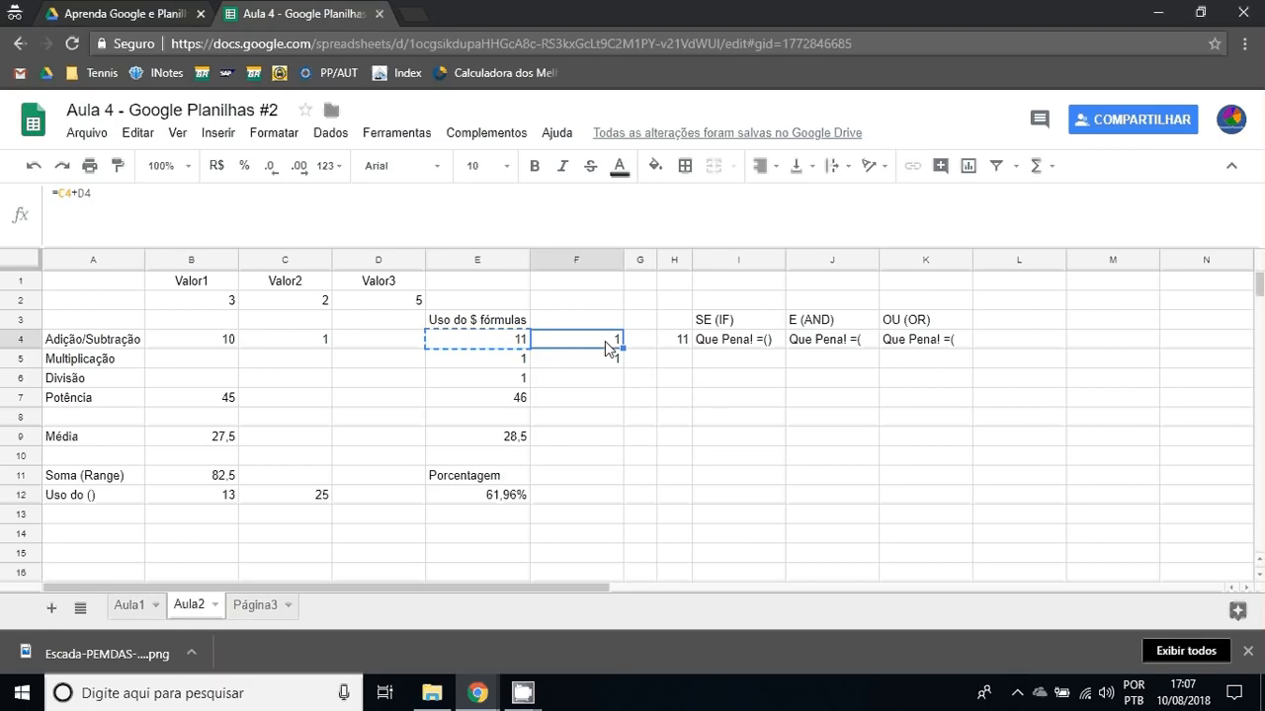
{"action": "key", "text": "ctrl+v"}
{"action": "left_click", "coordinate": [585, 382]}
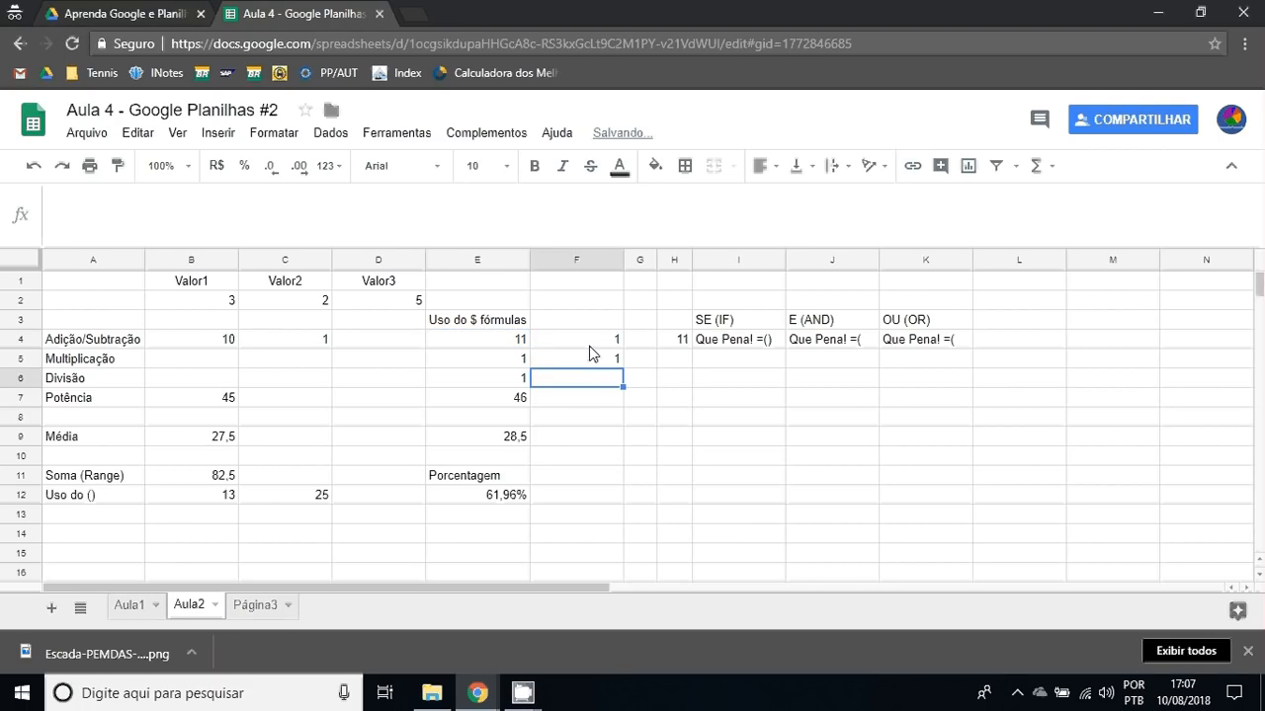
Compare the cell references of the copied formula in F4 with those of the original in E4.
{"action": "double_click", "coordinate": [594, 341]}
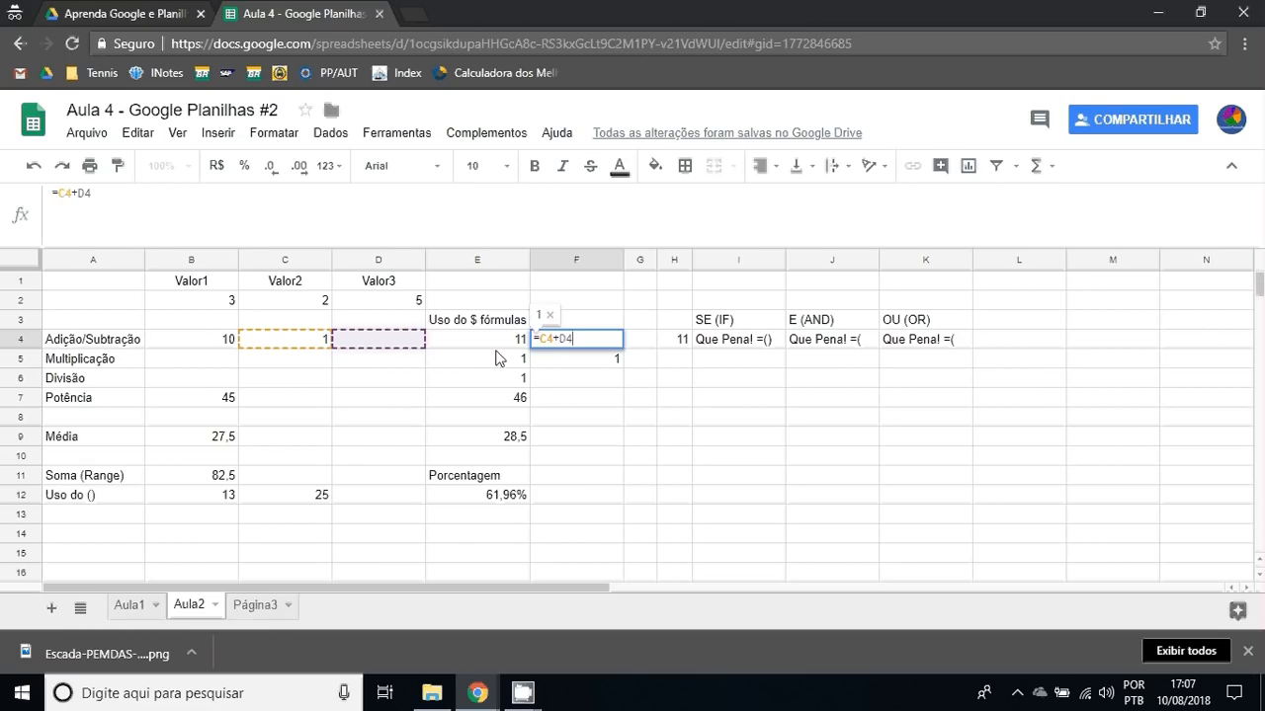
{"action": "key", "text": "Escape"}
{"action": "double_click", "coordinate": [563, 345]}
{"action": "left_click", "coordinate": [492, 347]}
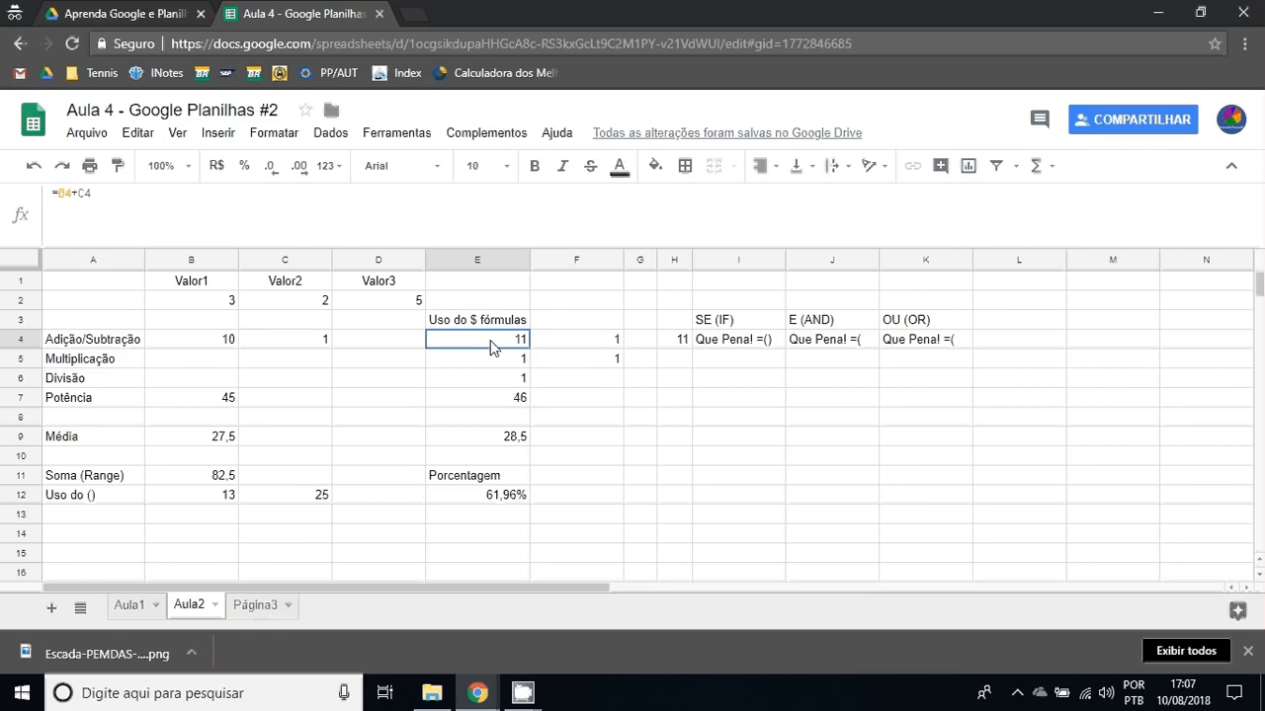
{"action": "double_click", "coordinate": [492, 346]}
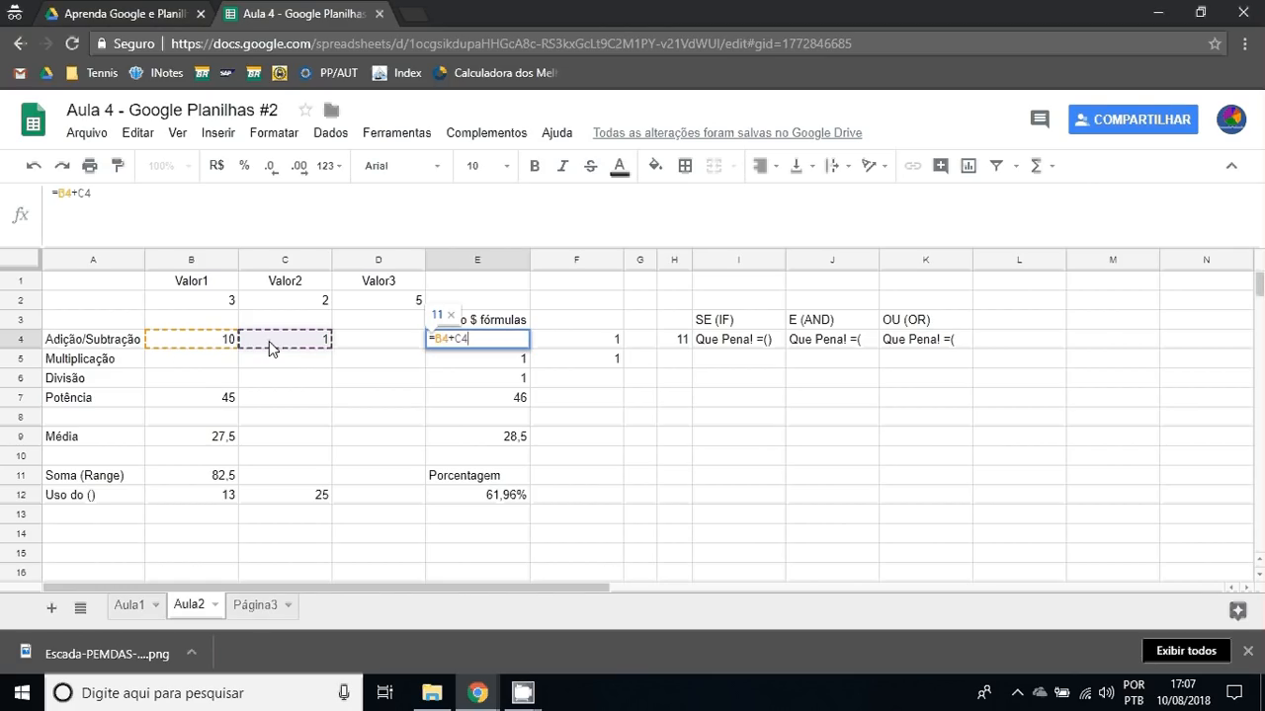
{"action": "left_click", "coordinate": [473, 346]}
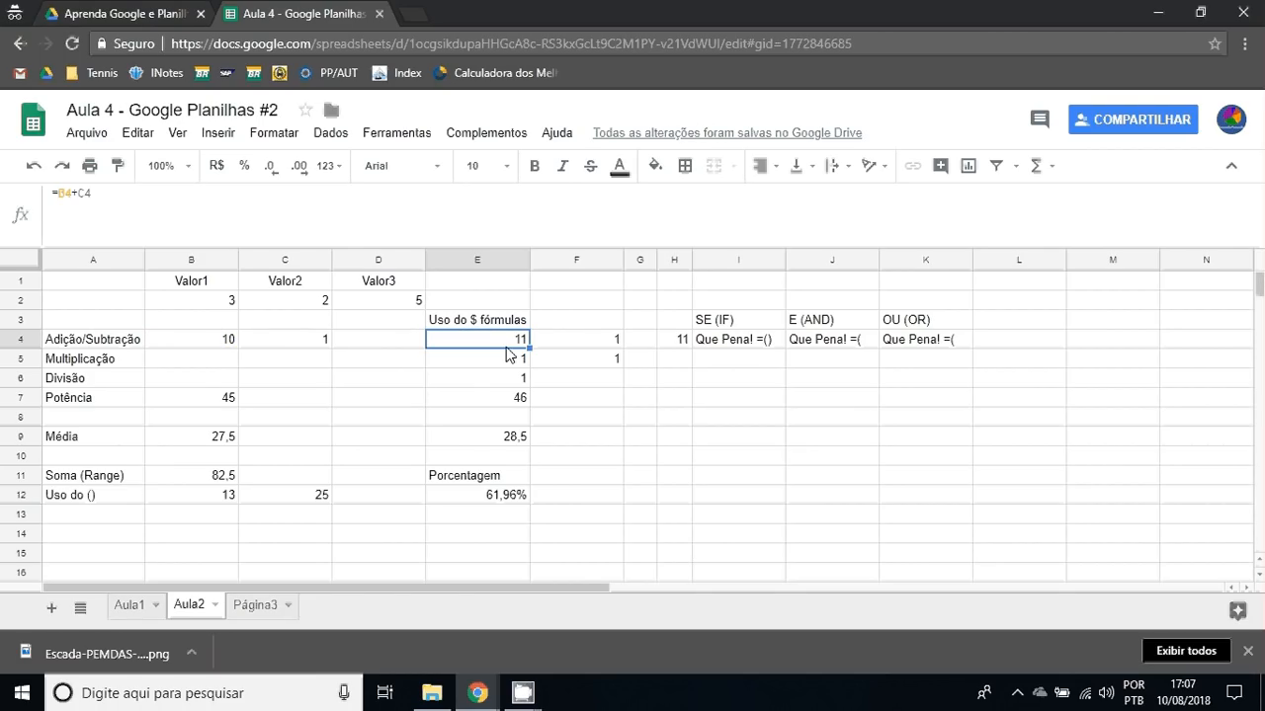
{"action": "key", "text": "Right"}
{"action": "key", "text": "F2"}
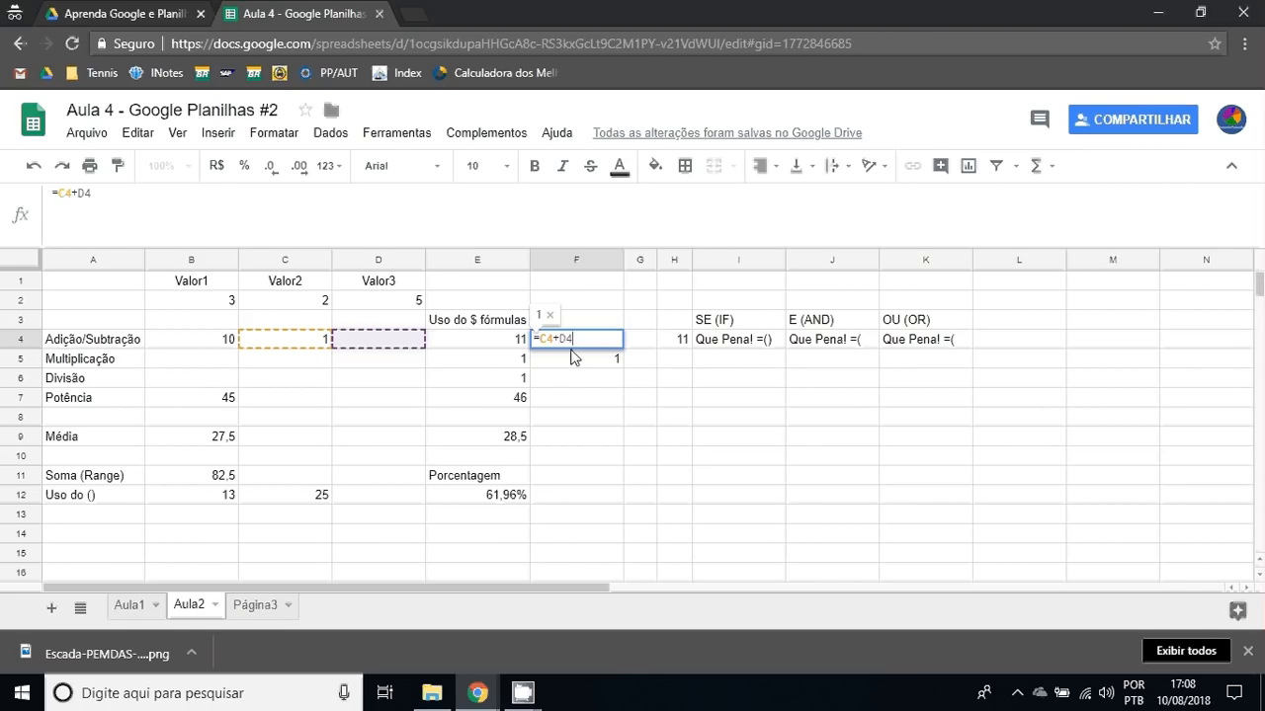
{"action": "key", "text": "Escape"}
Copy the F4 formula one row up into F3 and open the copy to trace its references.
{"action": "key", "text": "ctrl+c"}
{"action": "left_click", "coordinate": [596, 319]}
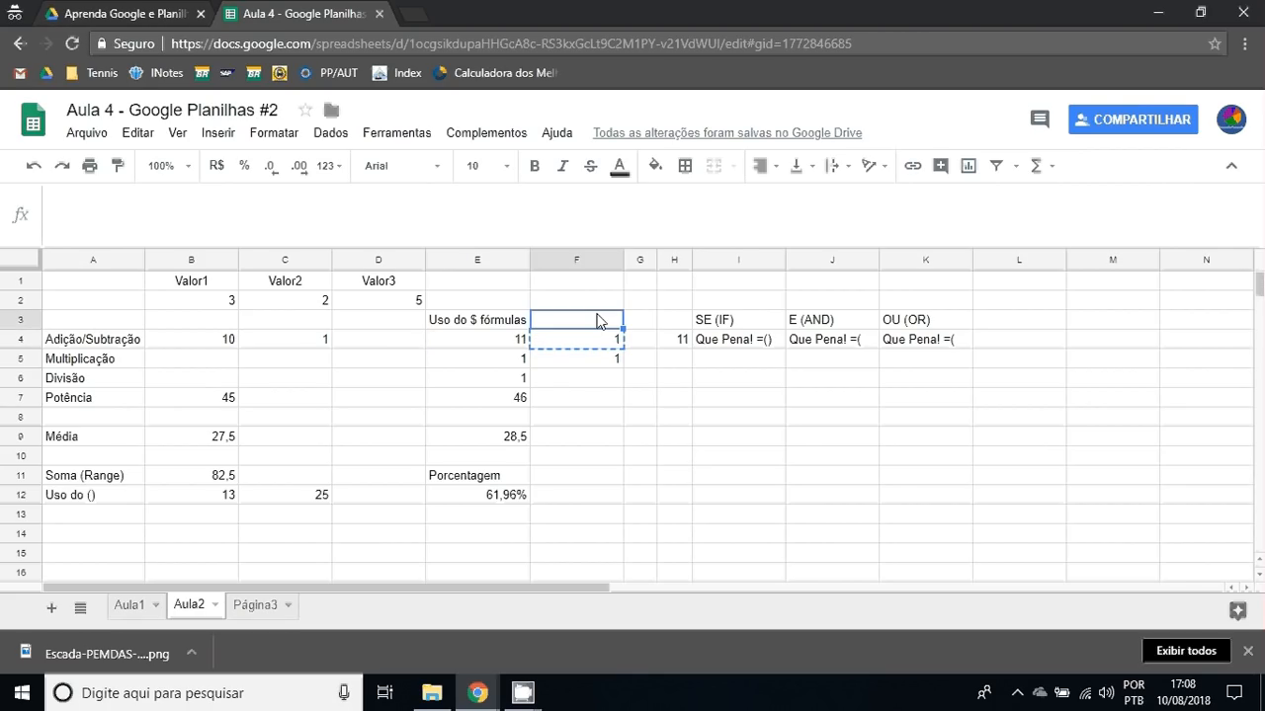
{"action": "key", "text": "ctrl+v"}
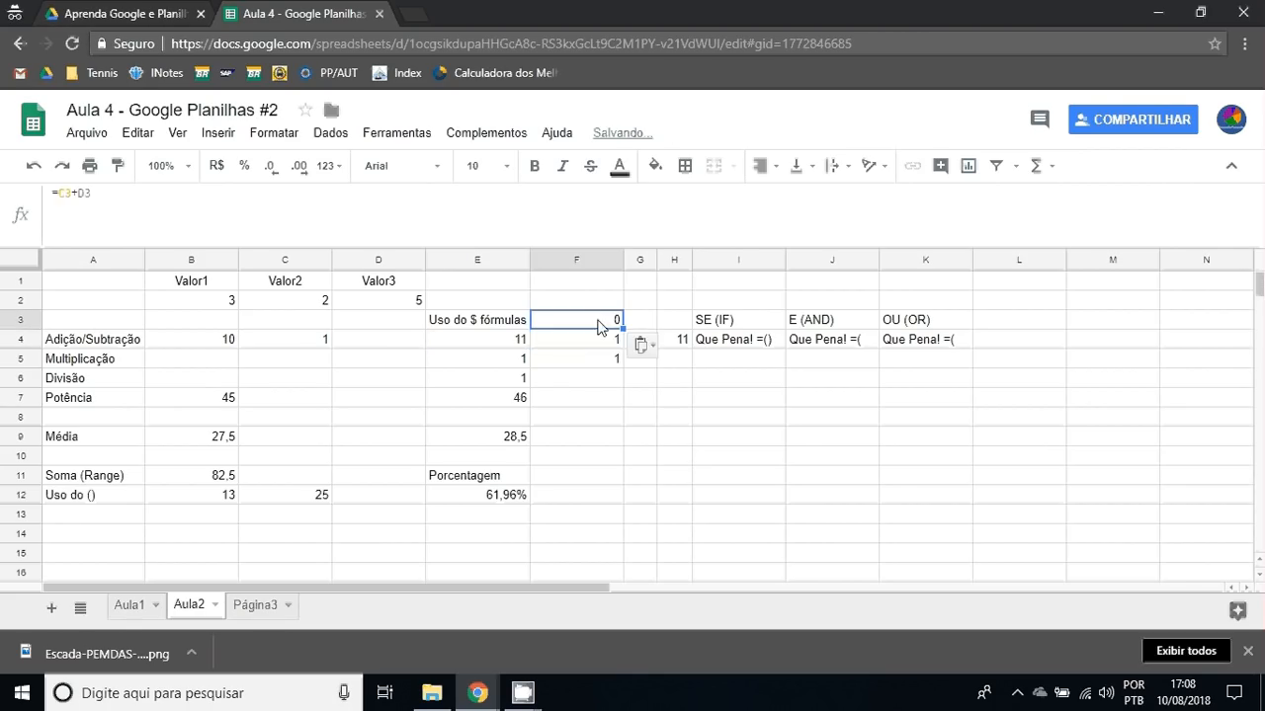
{"action": "double_click", "coordinate": [600, 327]}
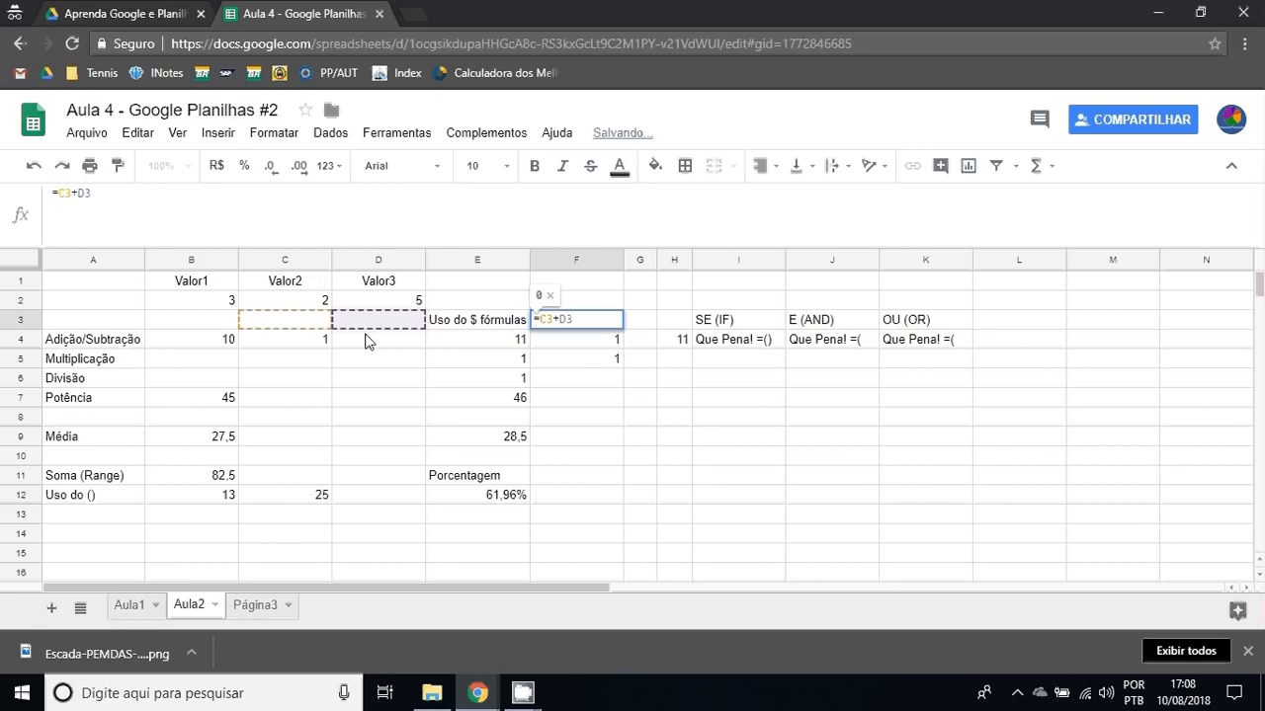
Compare the row references of the F4 and F3 formulas, and clear the copy from F3.
{"action": "double_click", "coordinate": [573, 349]}
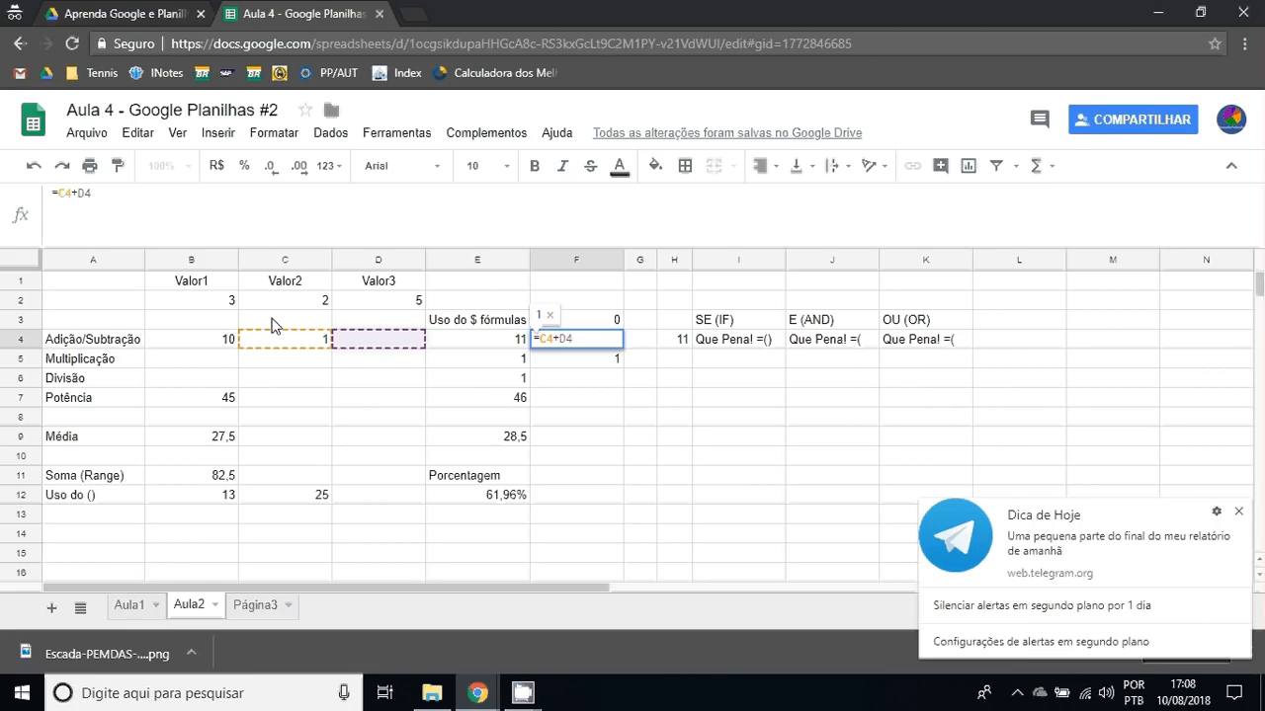
{"action": "left_click", "coordinate": [609, 341]}
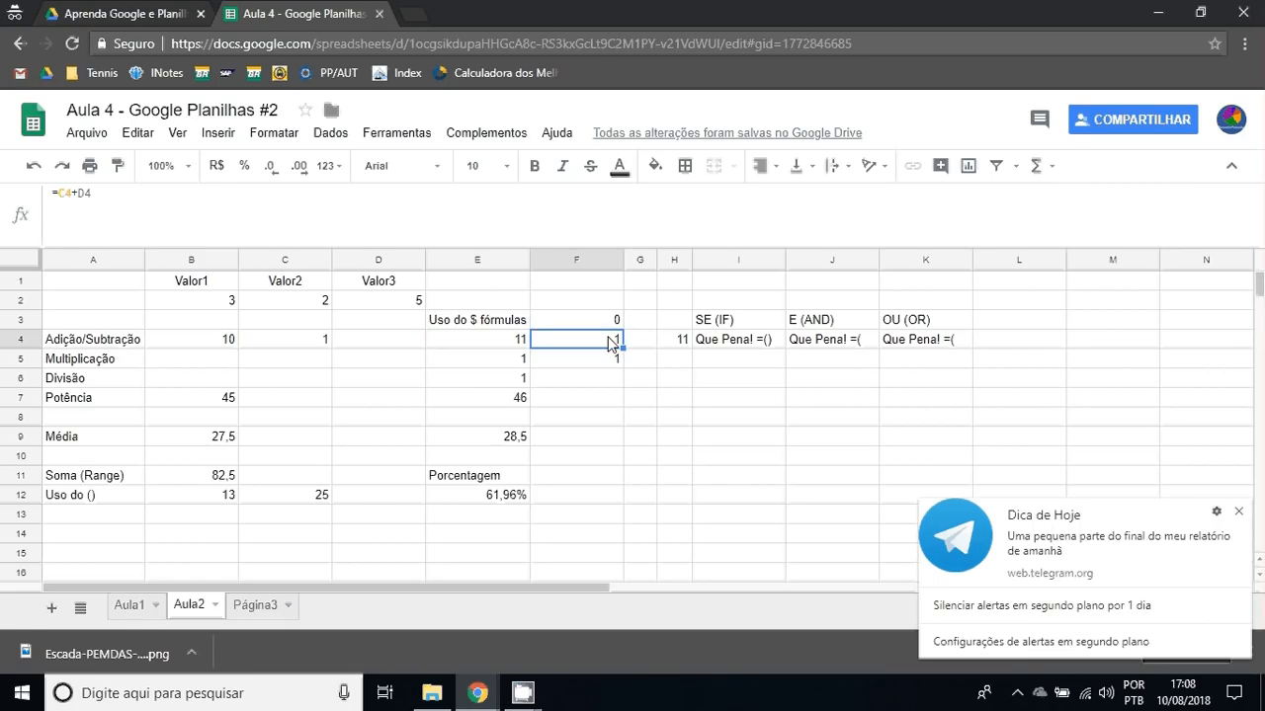
{"action": "key", "text": "Up"}
{"action": "key", "text": "Return"}
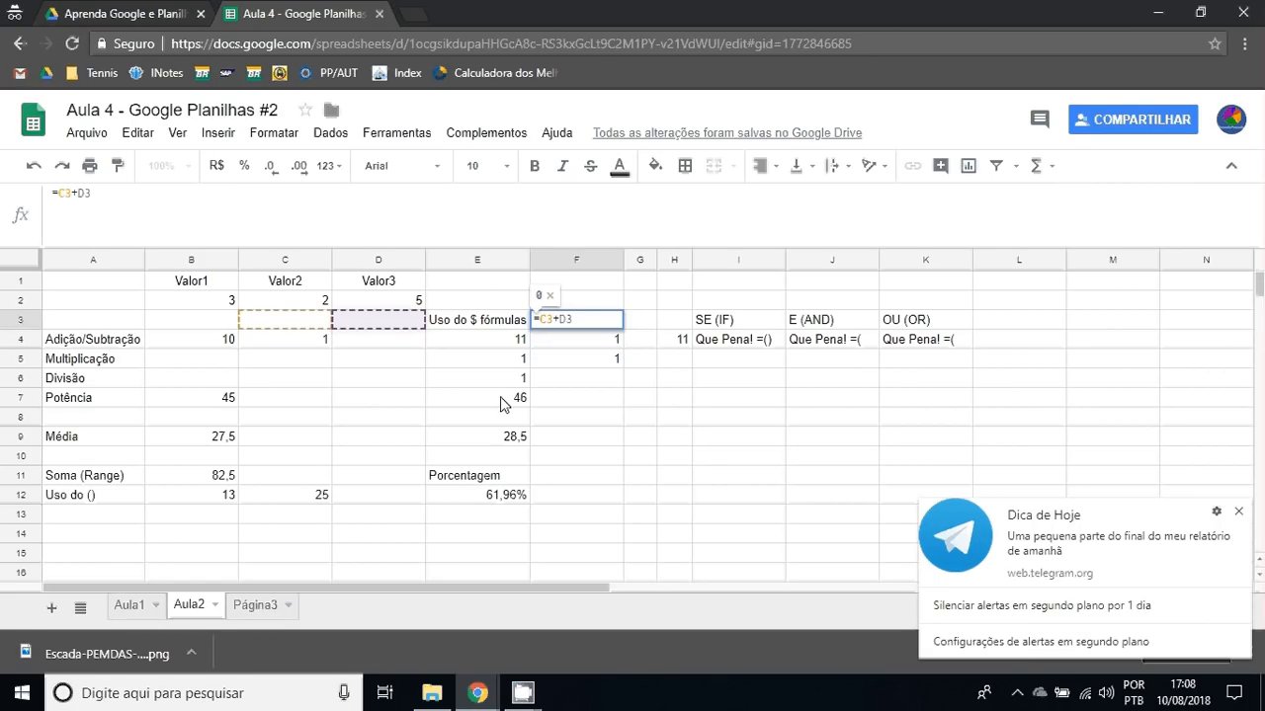
{"action": "key", "text": "Escape"}
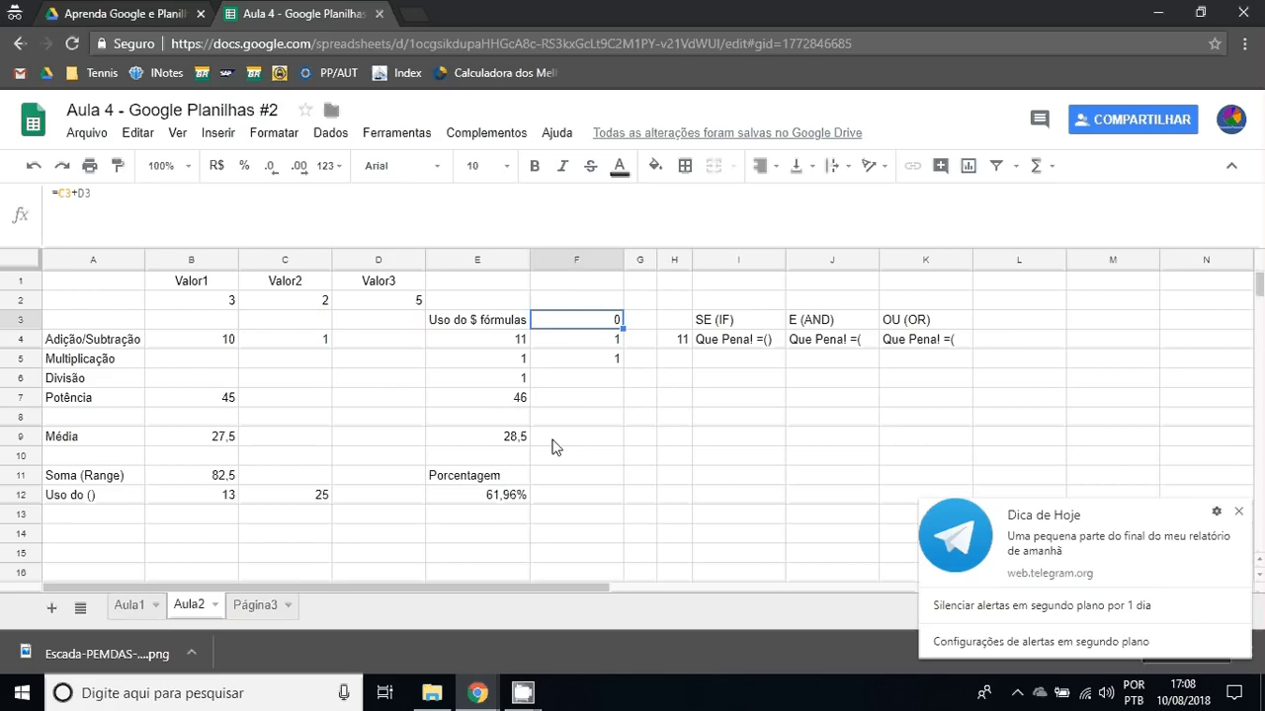
{"action": "key", "text": "Delete"}
Copy the formula with $ references from E5 into F5.
{"action": "key", "text": "Down"}
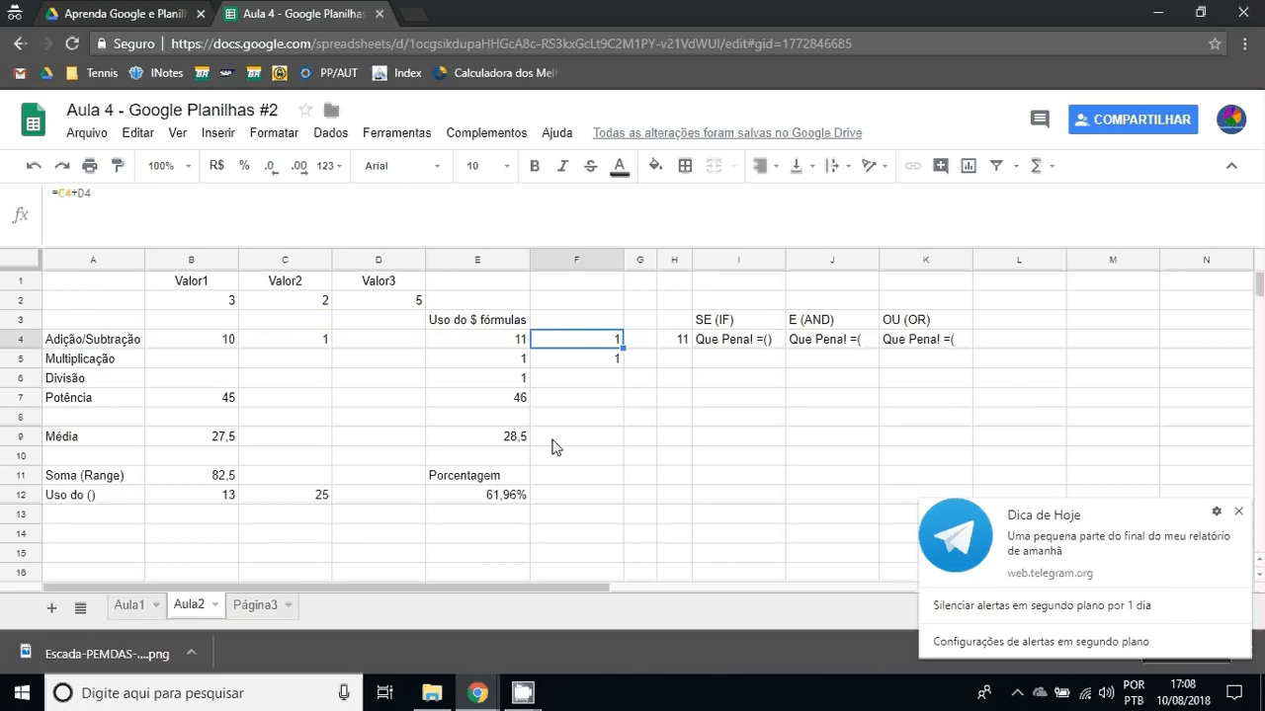
{"action": "key", "text": "Left"}
{"action": "key", "text": "Down"}
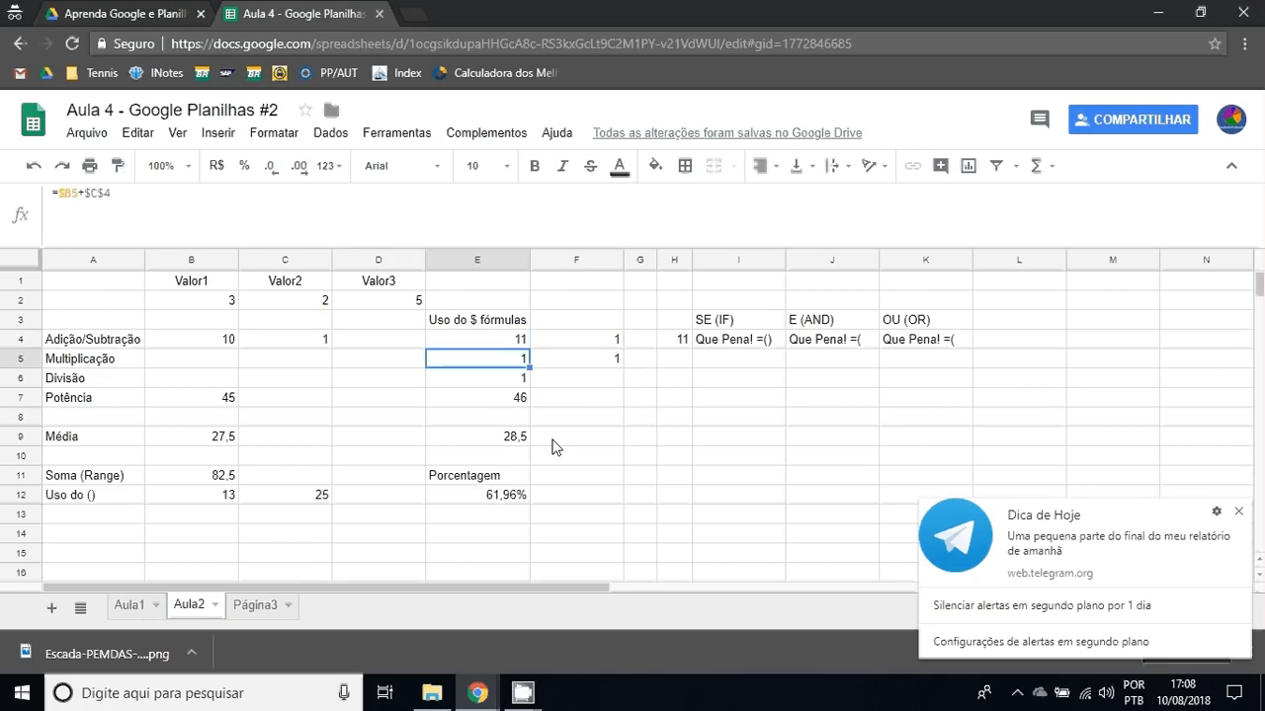
{"action": "key", "text": "ctrl+c"}
{"action": "key", "text": "Right"}
{"action": "key", "text": "ctrl+v"}
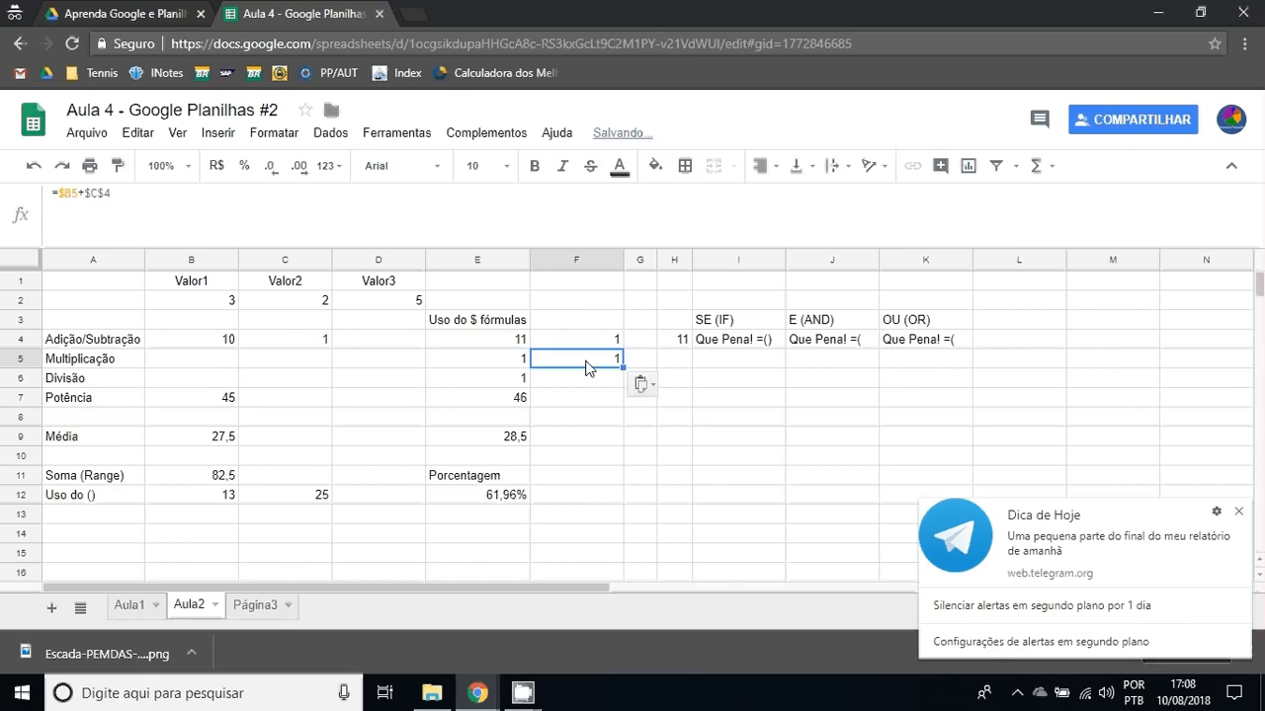
Open the copied formula in F5 and compare its $ references with the original in E5, leaving both unedited.
{"action": "double_click", "coordinate": [586, 367]}
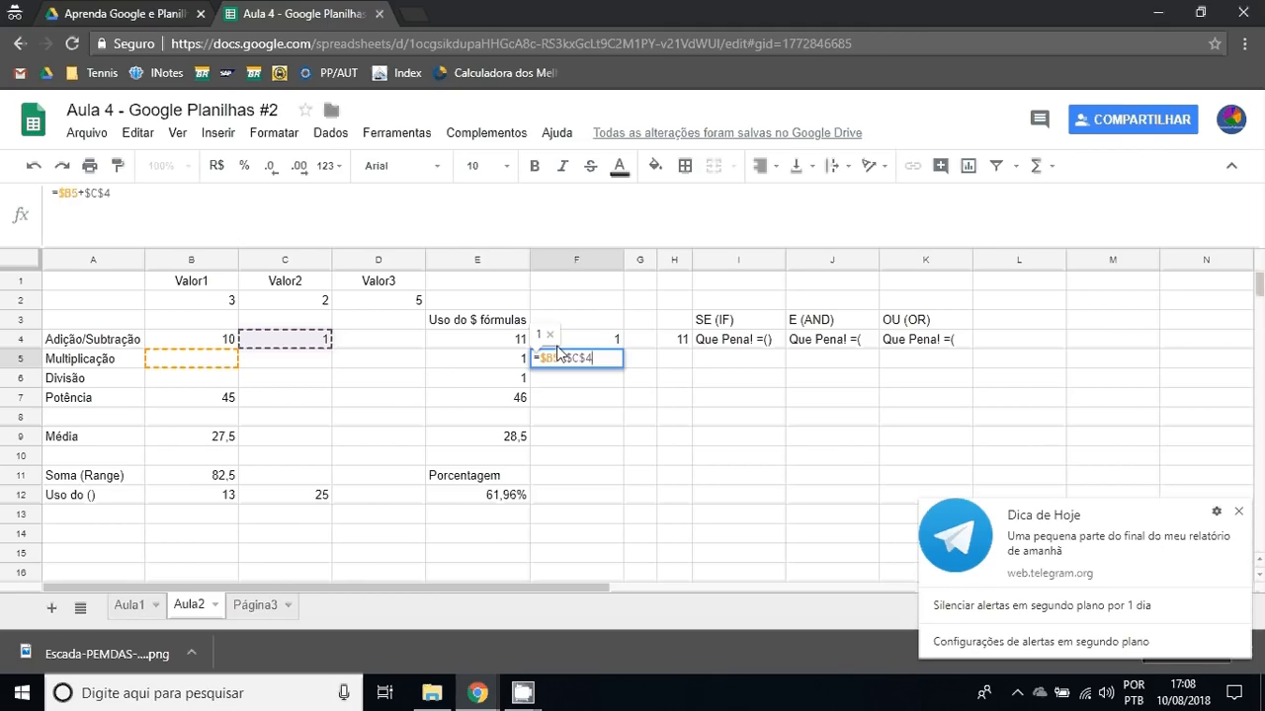
{"action": "key", "text": "Return"}
{"action": "left_click", "coordinate": [469, 362]}
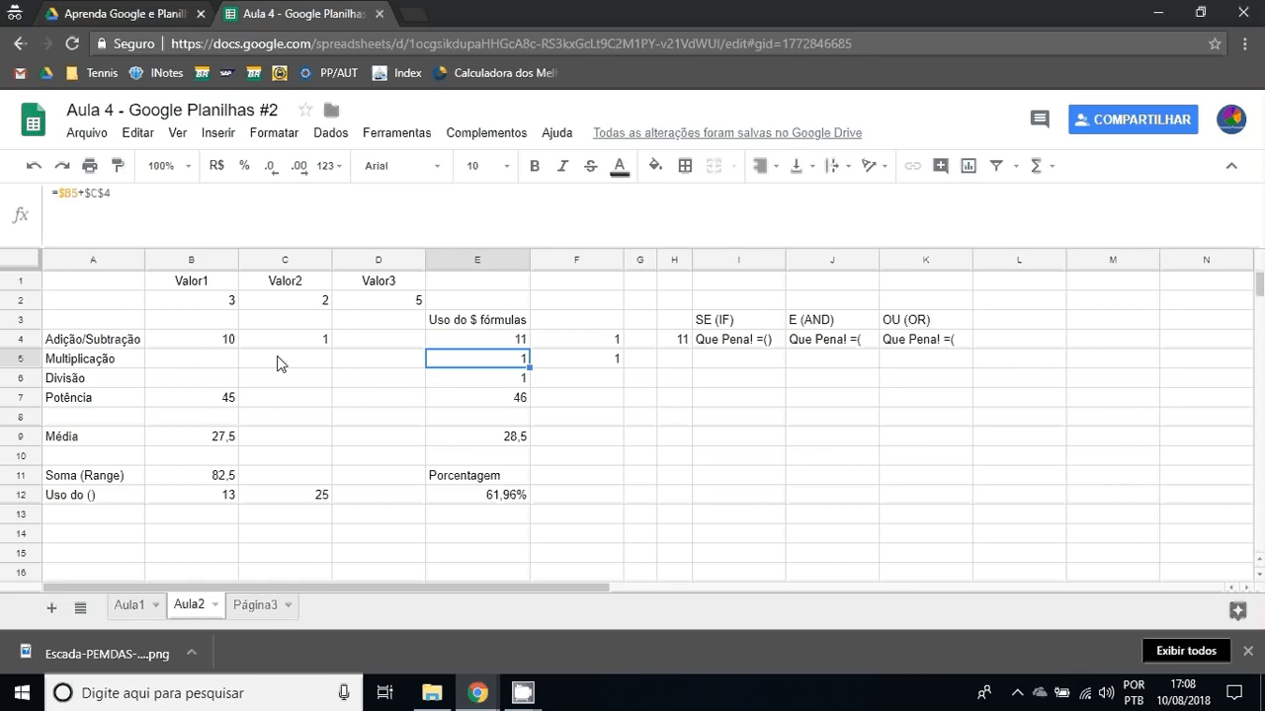
{"action": "double_click", "coordinate": [576, 358]}
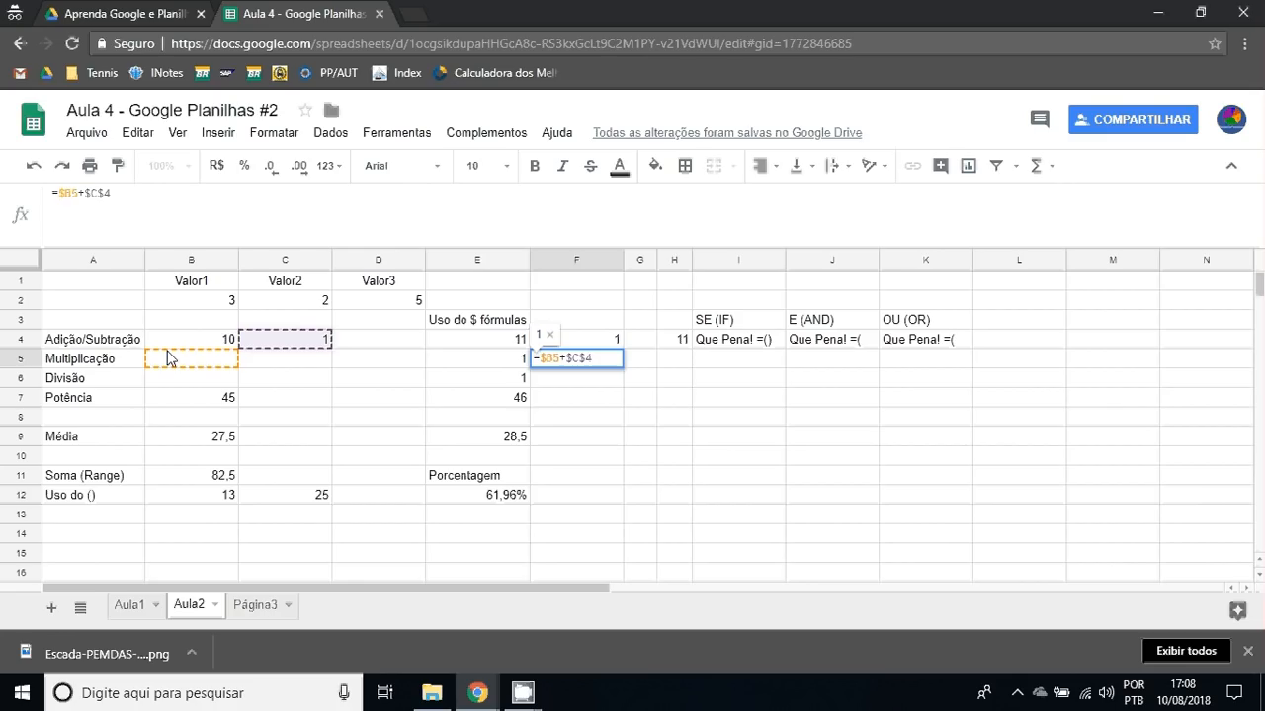
{"action": "key", "text": "Return"}
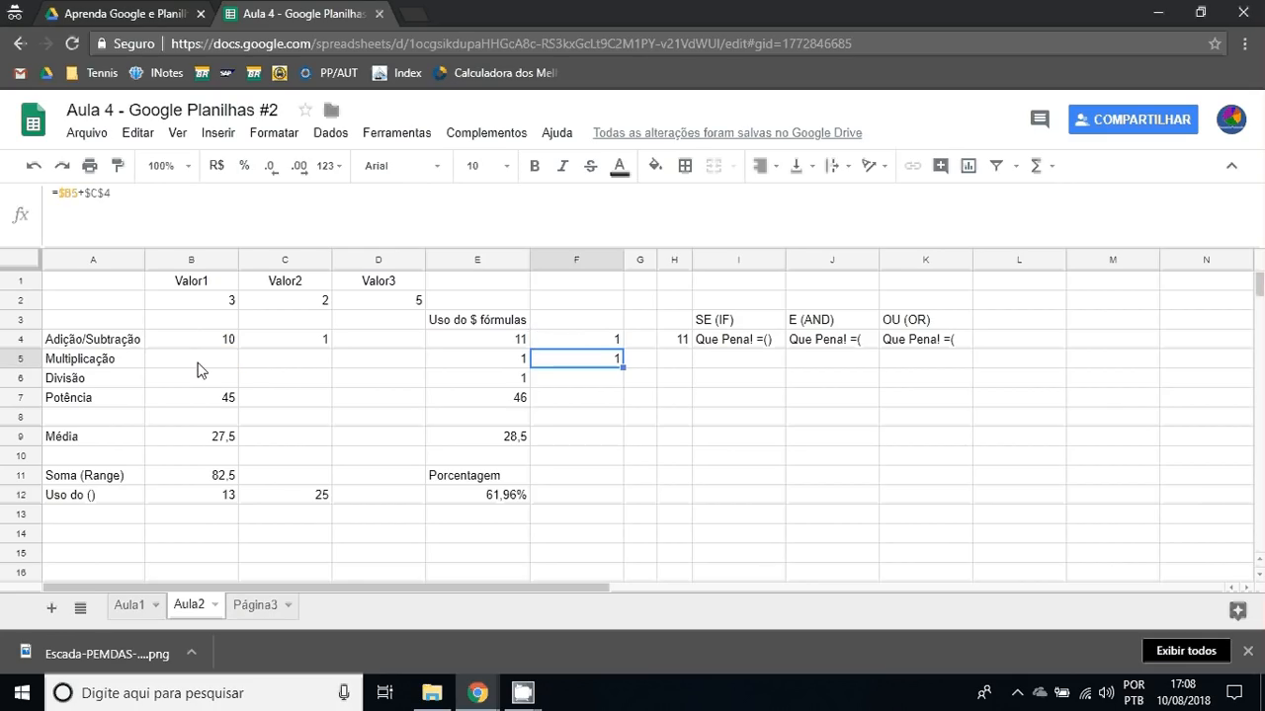
Copy the F5 formula down into F6:F8 and open the F7 copy to trace its references.
{"action": "key", "text": "ctrl+c"}
{"action": "key", "text": "shift+Down"}
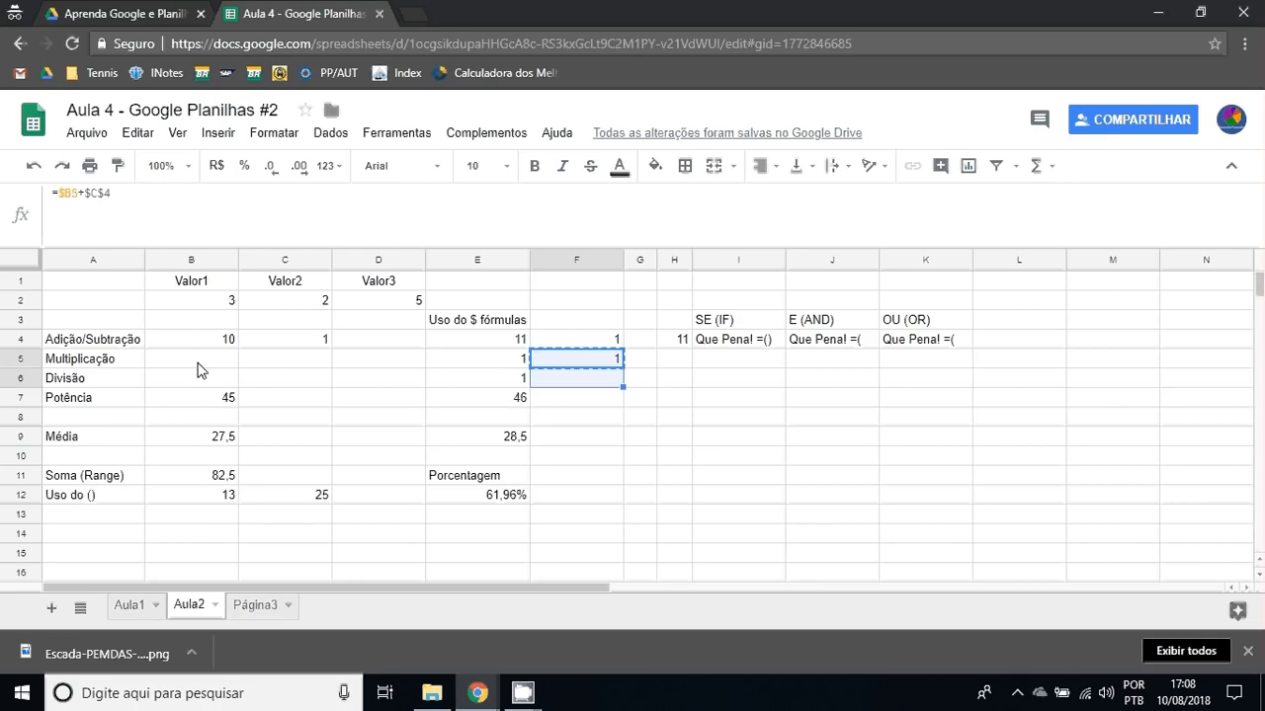
{"action": "key", "text": "shift+Down"}
{"action": "key", "text": "shift+Down"}
{"action": "key", "text": "ctrl+v"}
{"action": "left_click", "coordinate": [609, 400]}
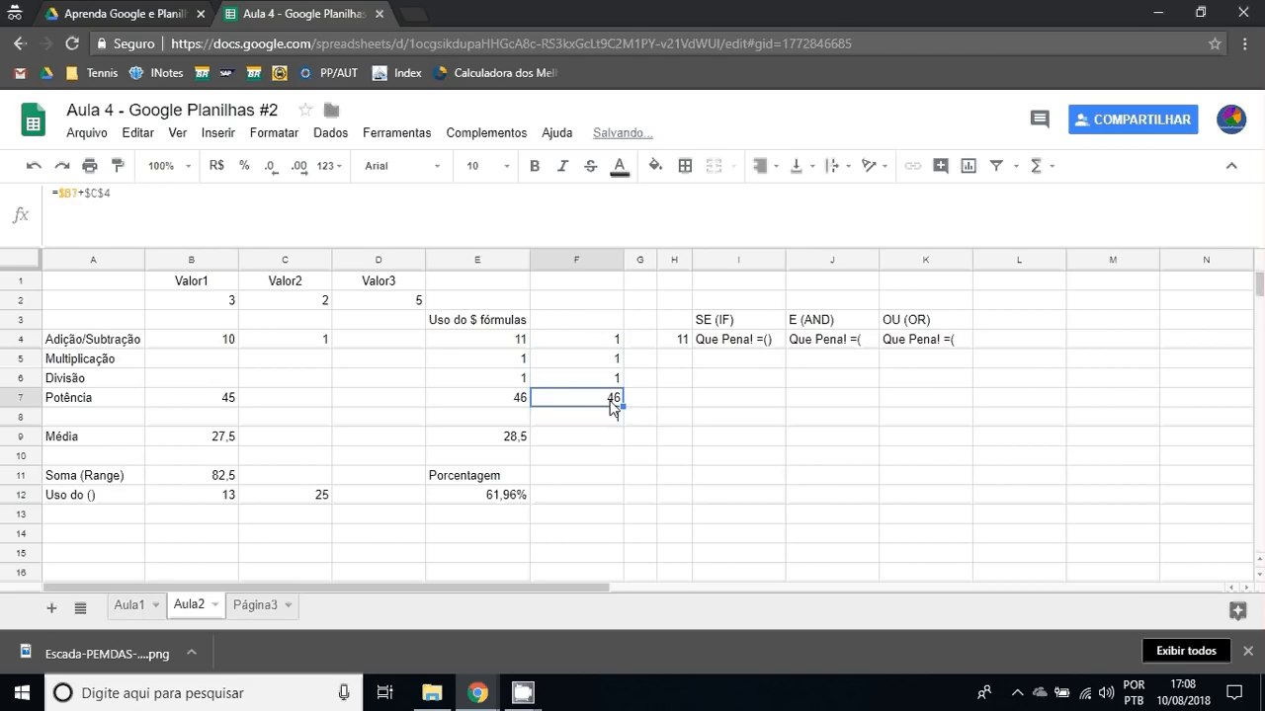
{"action": "double_click", "coordinate": [613, 404]}
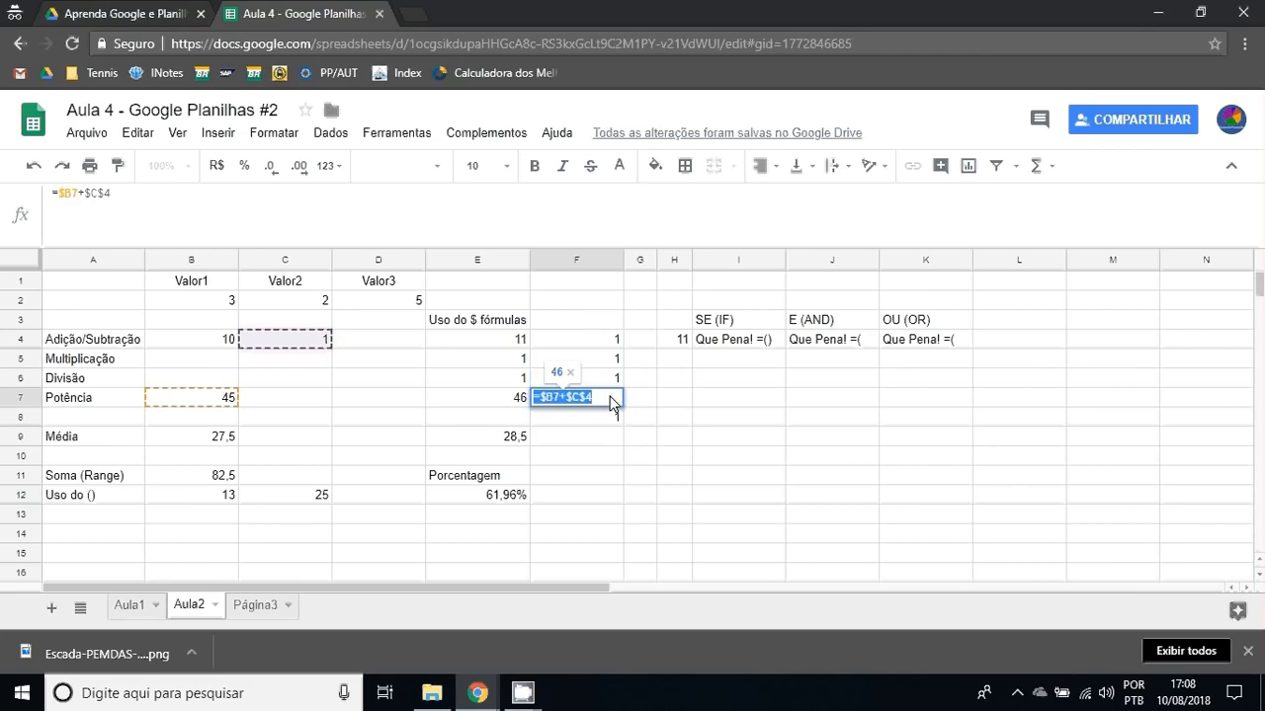
Anchor the row of the first reference in F6 so its formula reads =$B$6+$C$4.
{"action": "double_click", "coordinate": [587, 378]}
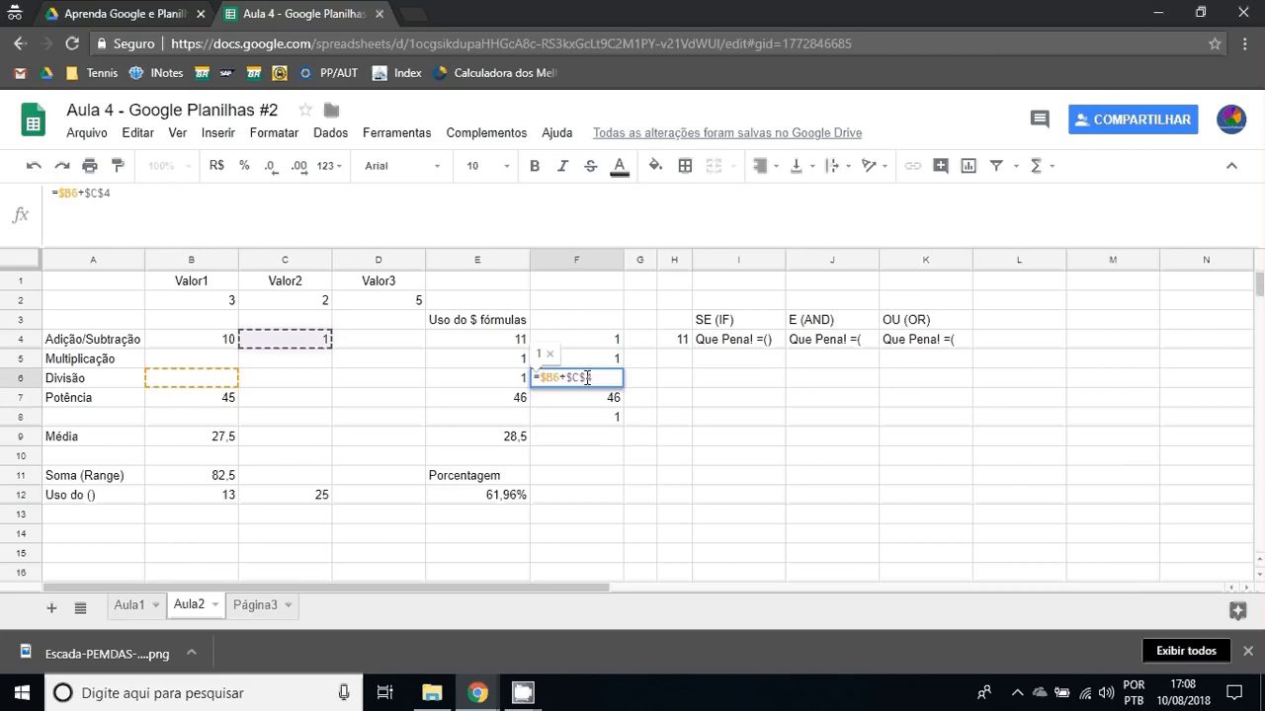
{"action": "left_click", "coordinate": [74, 193]}
{"action": "type", "text": "$"}
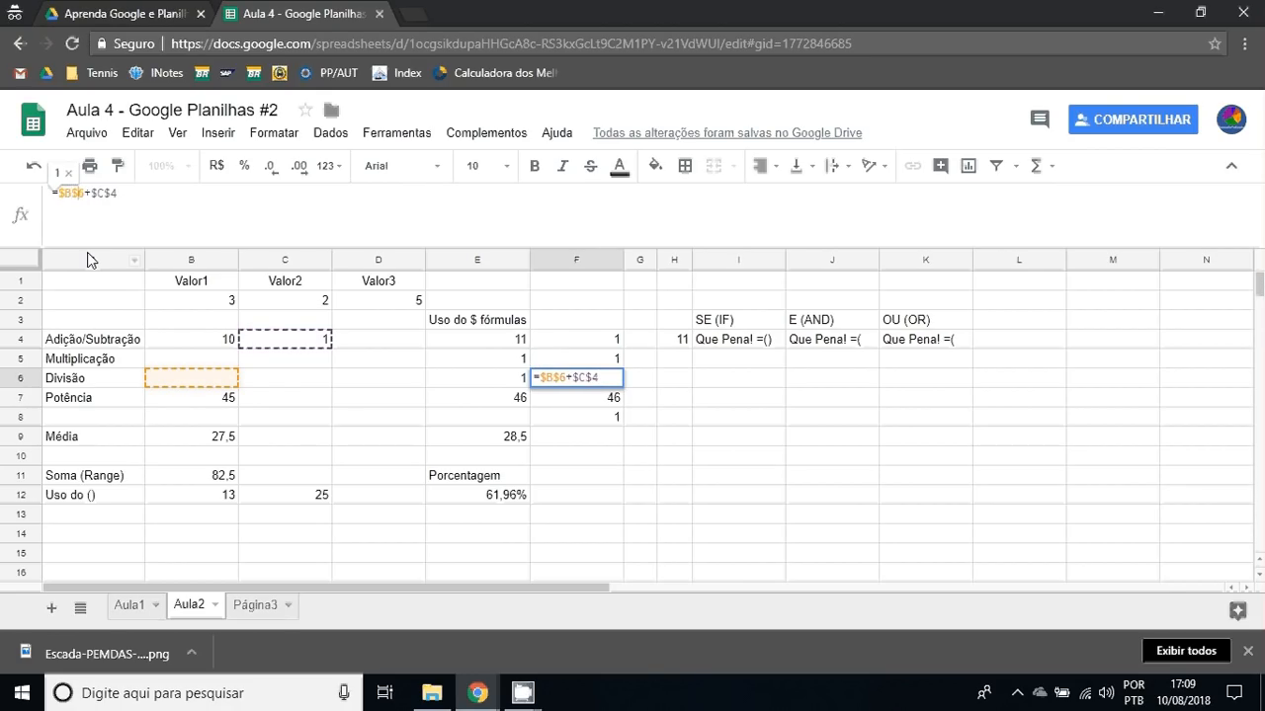
{"action": "key", "text": "Return"}
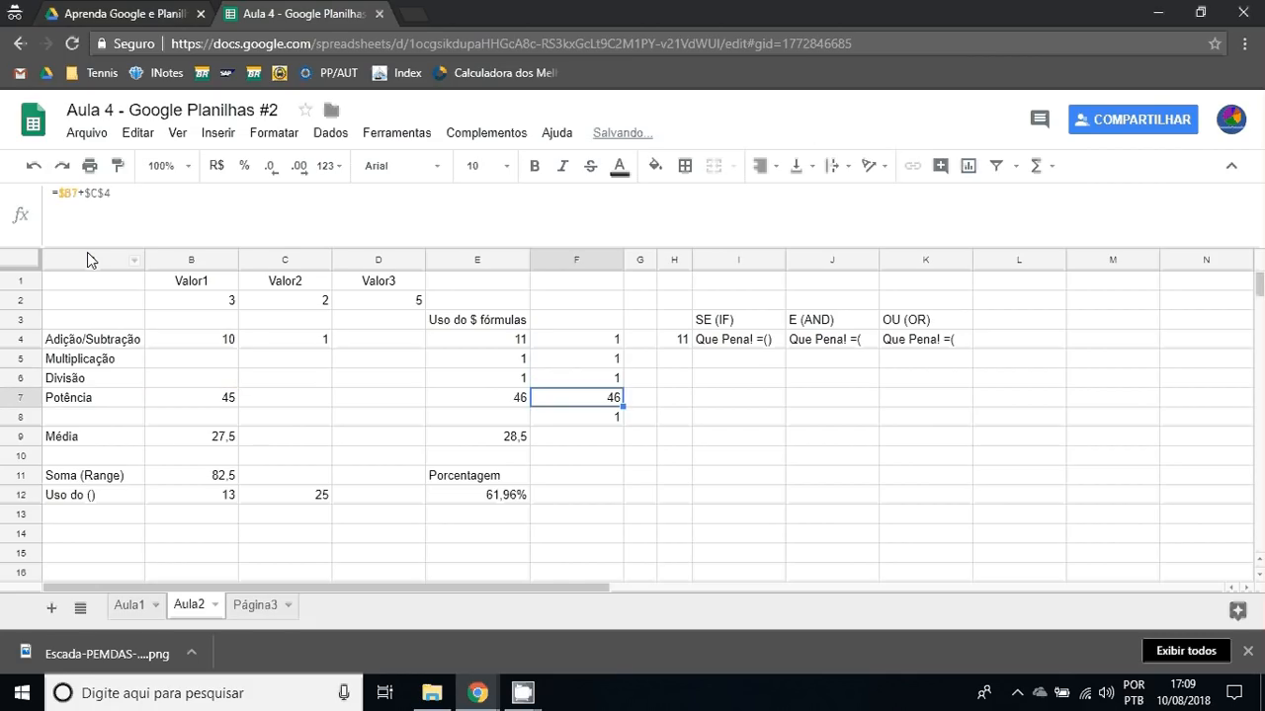
Copy the fully anchored F6 formula down into F7:F8.
{"action": "key", "text": "Up"}
{"action": "key", "text": "ctrl+c"}
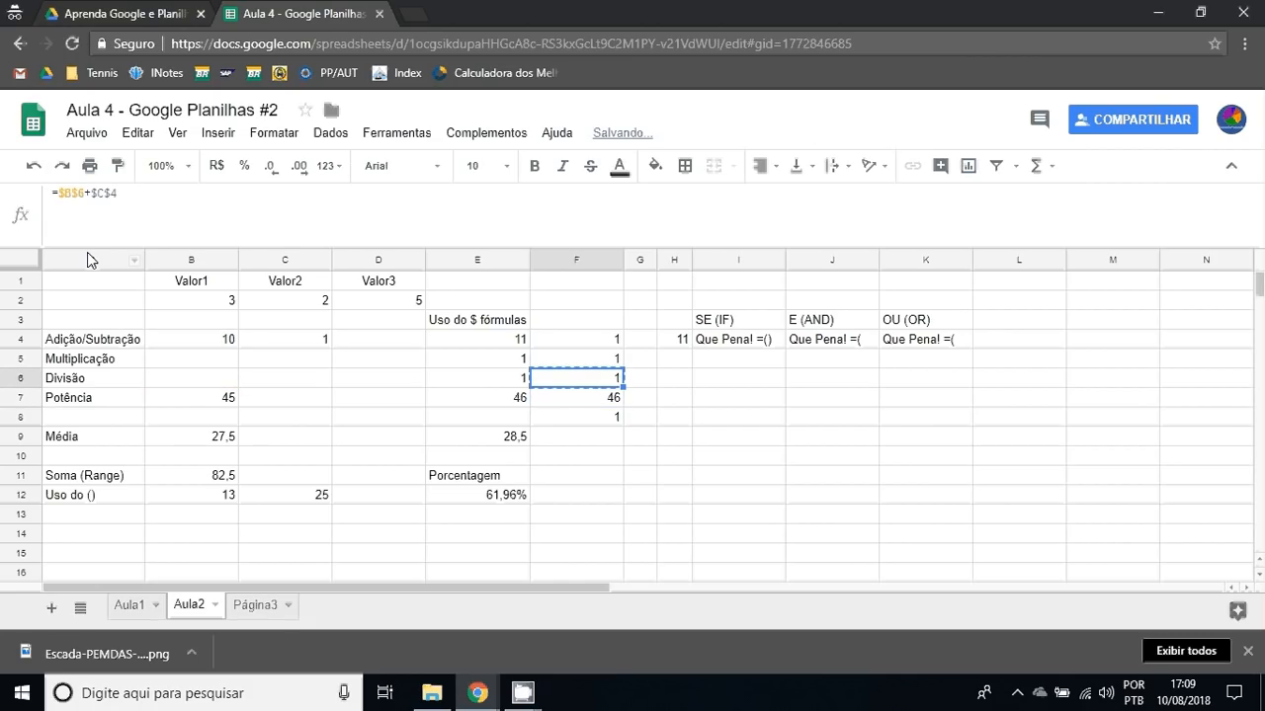
{"action": "key", "text": "shift+Down"}
{"action": "key", "text": "shift+Down"}
{"action": "key", "text": "ctrl+v"}
{"action": "key", "text": "Down"}
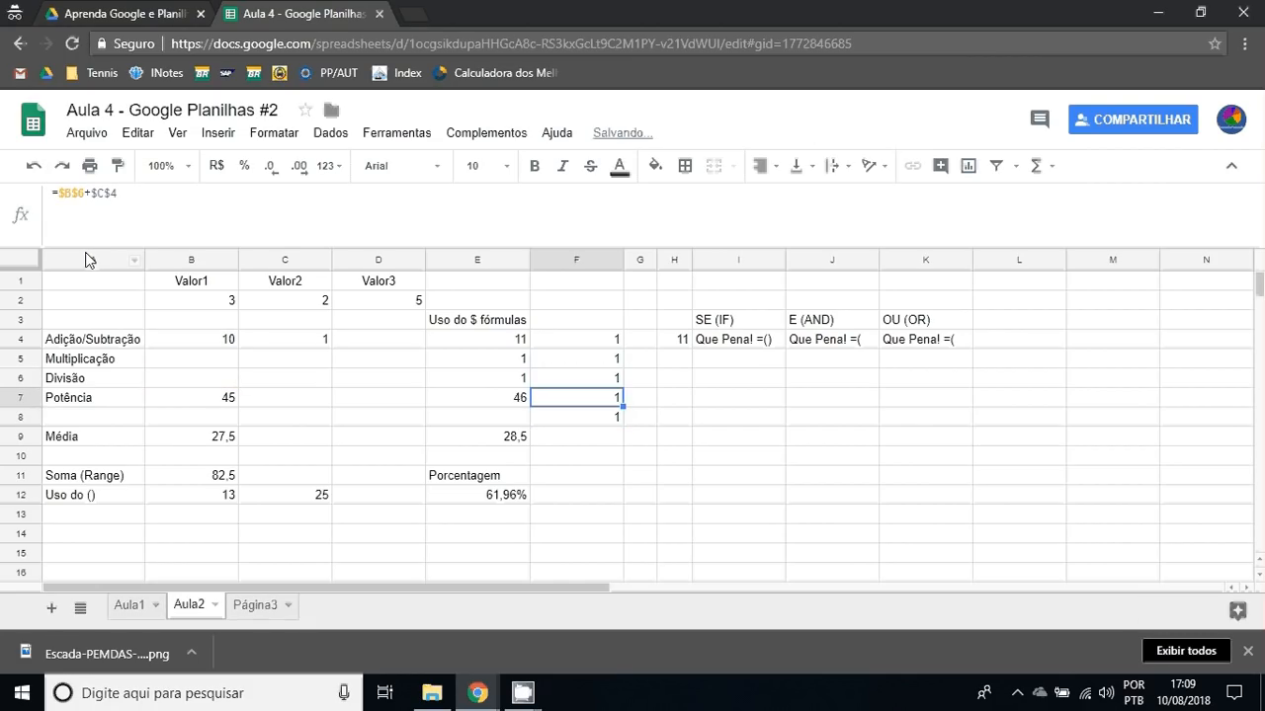
Compare the fully anchored references in F6 and F7 with the column-only anchor in F5, leaving the formulas unedited.
{"action": "double_click", "coordinate": [612, 378]}
{"action": "double_click", "coordinate": [608, 396]}
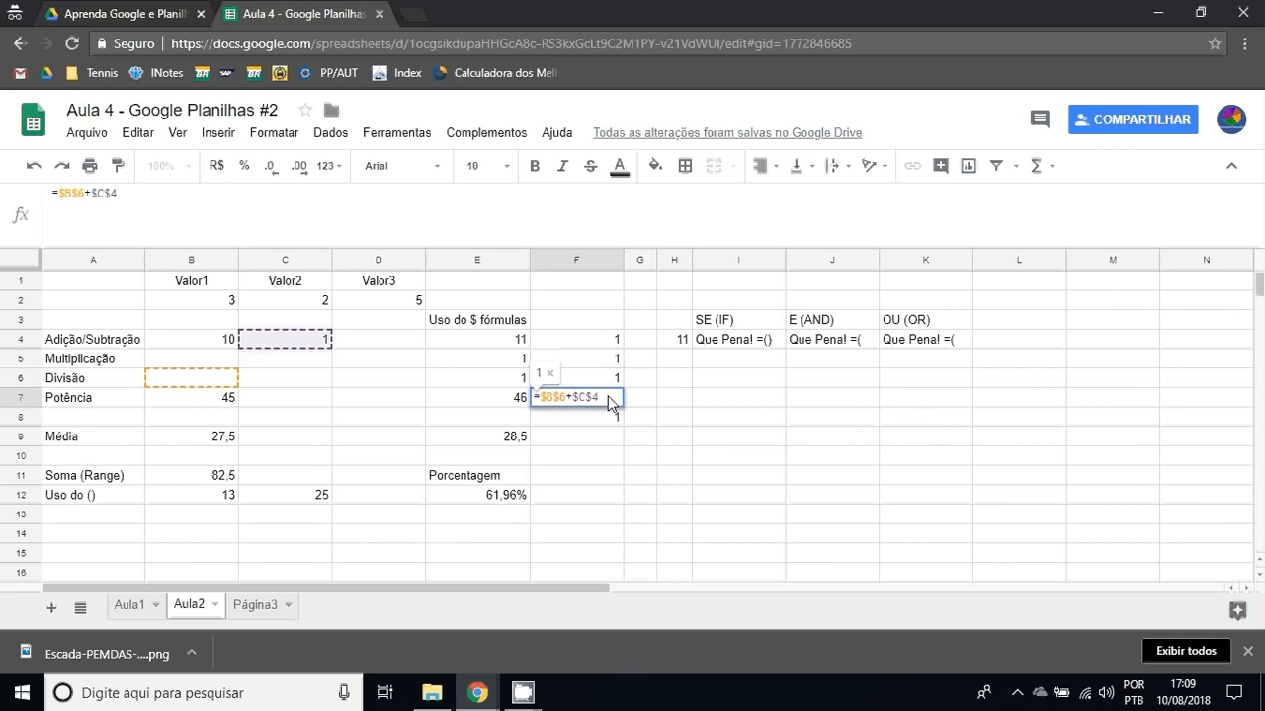
{"action": "double_click", "coordinate": [602, 361]}
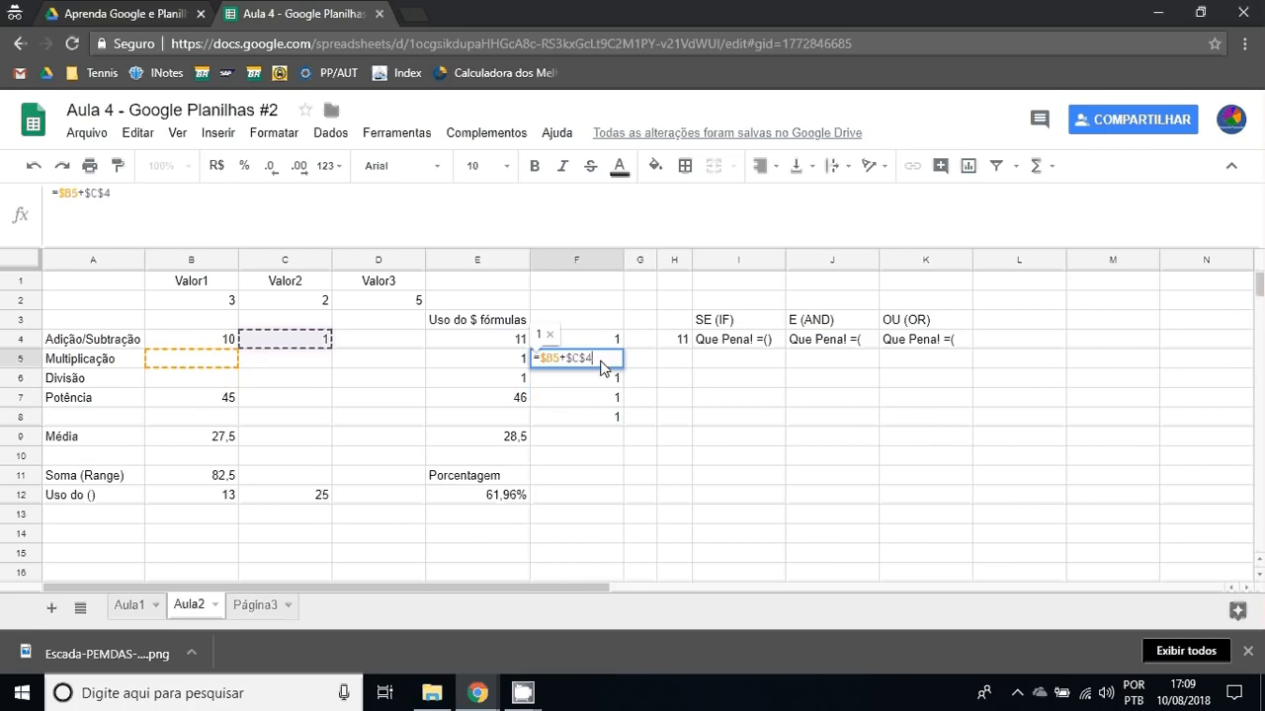
{"action": "left_click", "coordinate": [587, 423]}
{"action": "left_click", "coordinate": [591, 403]}
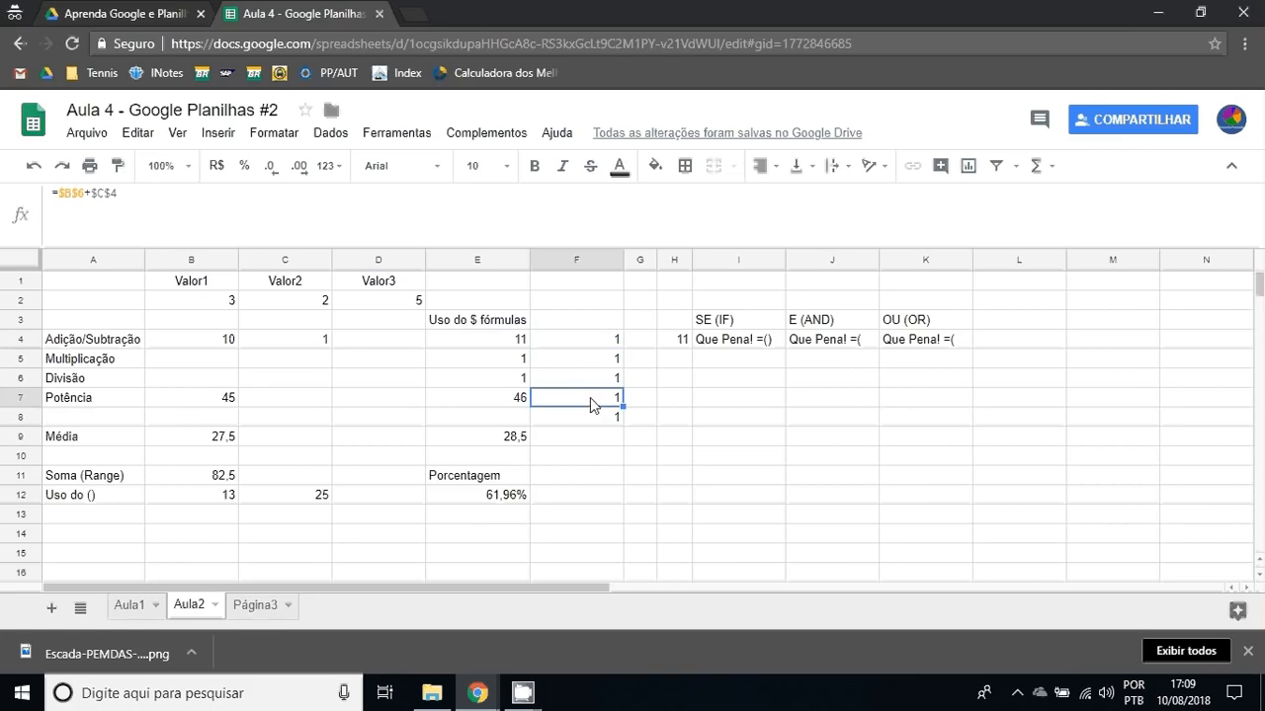
{"action": "left_click", "coordinate": [591, 384]}
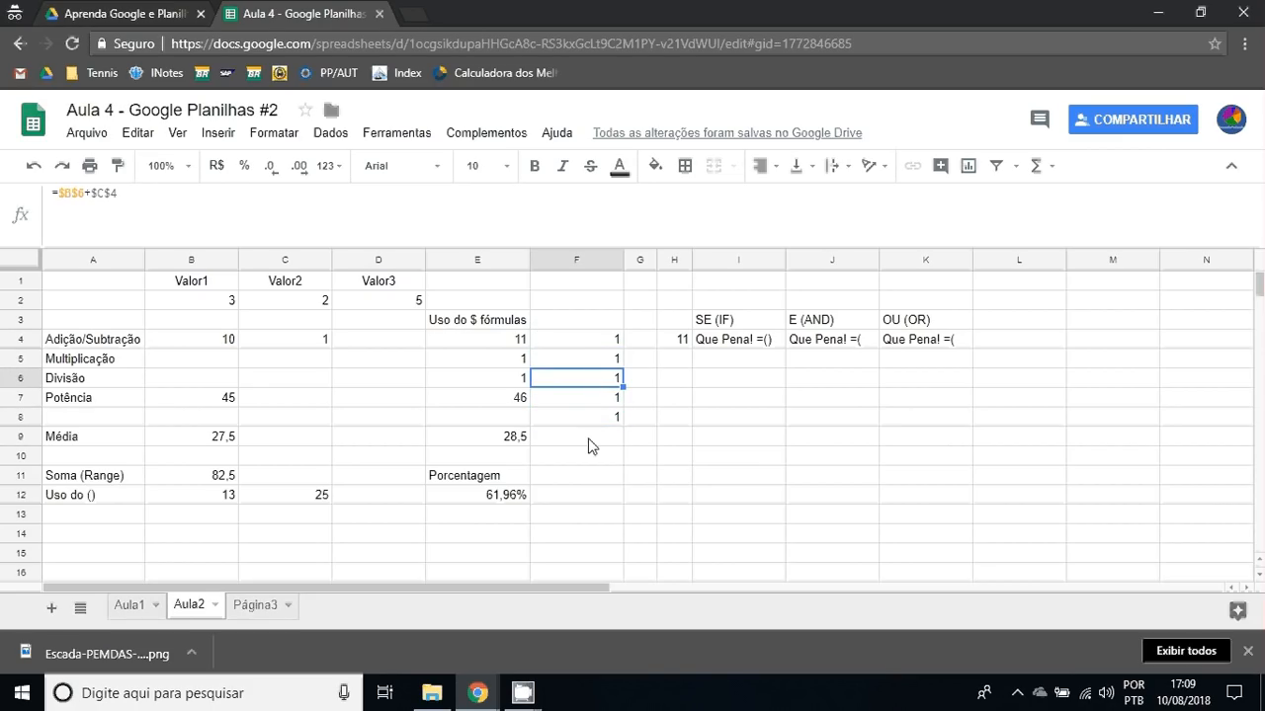
{"action": "left_click_drag", "start_coordinate": [57, 194], "coordinate": [100, 240]}
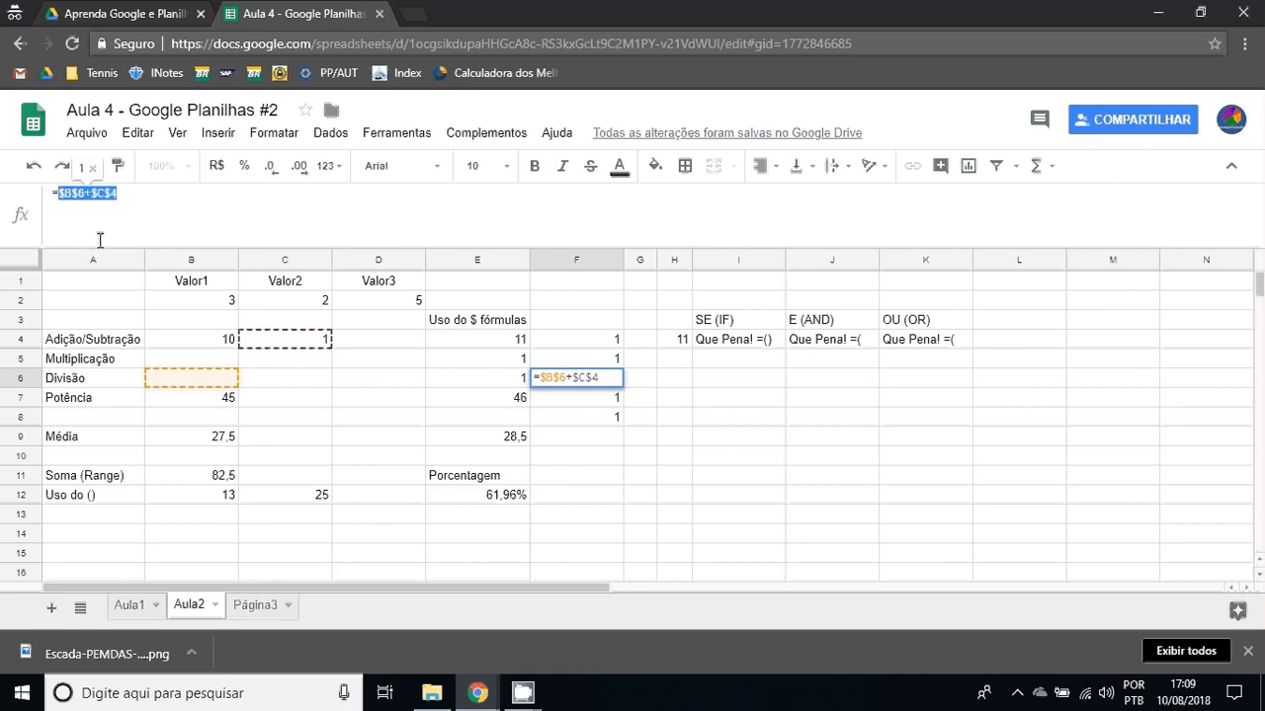
{"action": "left_click", "coordinate": [650, 445]}
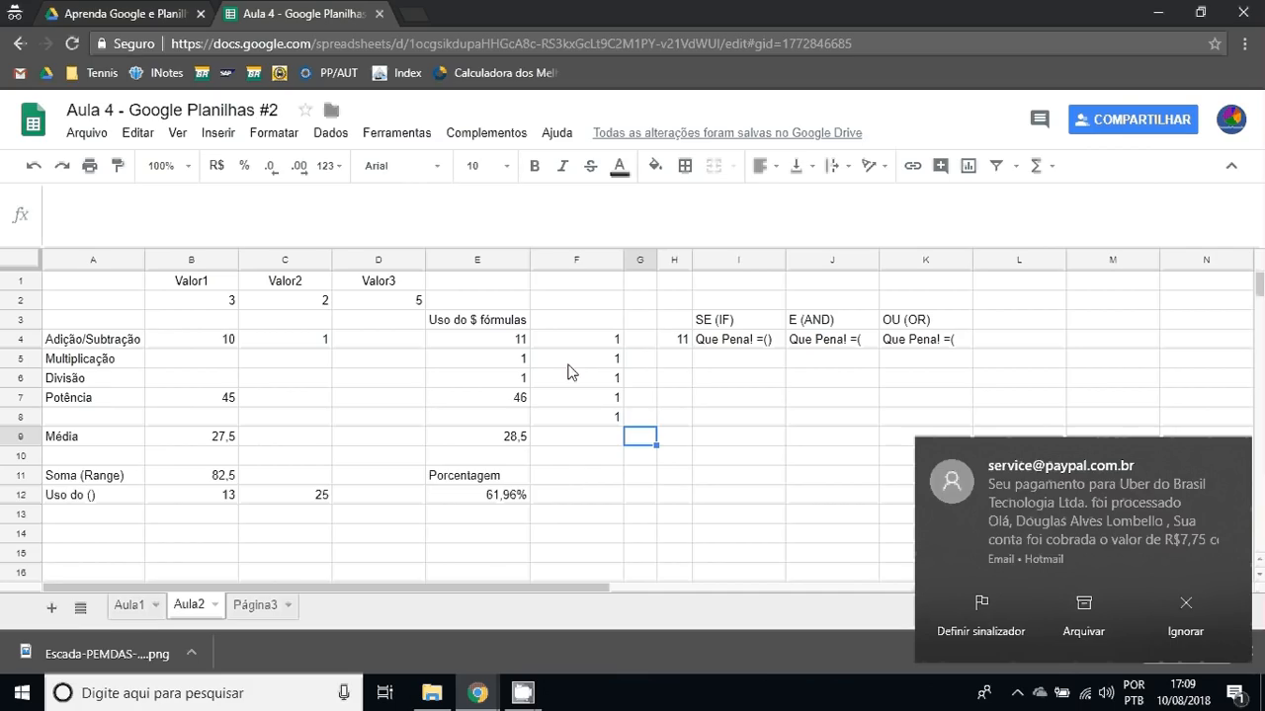
{"action": "left_click", "coordinate": [937, 547]}
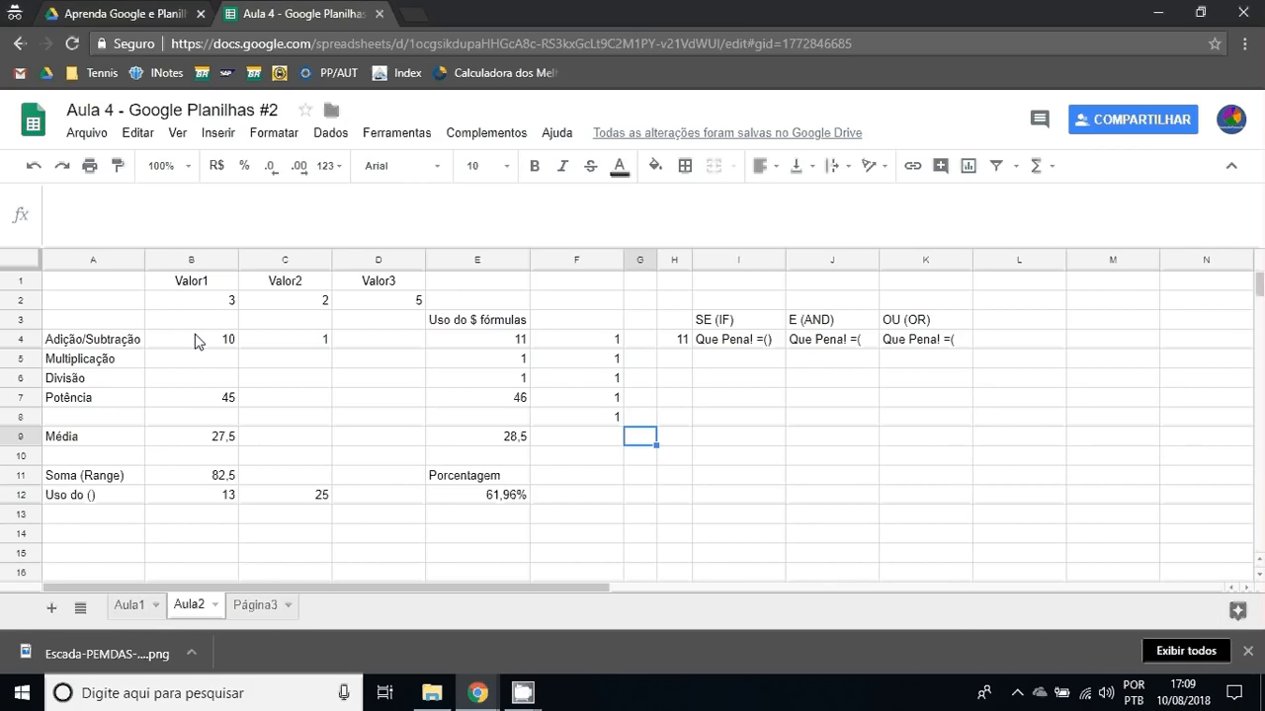
Check the formulas in F4 and F5, and clear the copies from F5:F8.
{"action": "double_click", "coordinate": [592, 341]}
{"action": "double_click", "coordinate": [592, 361]}
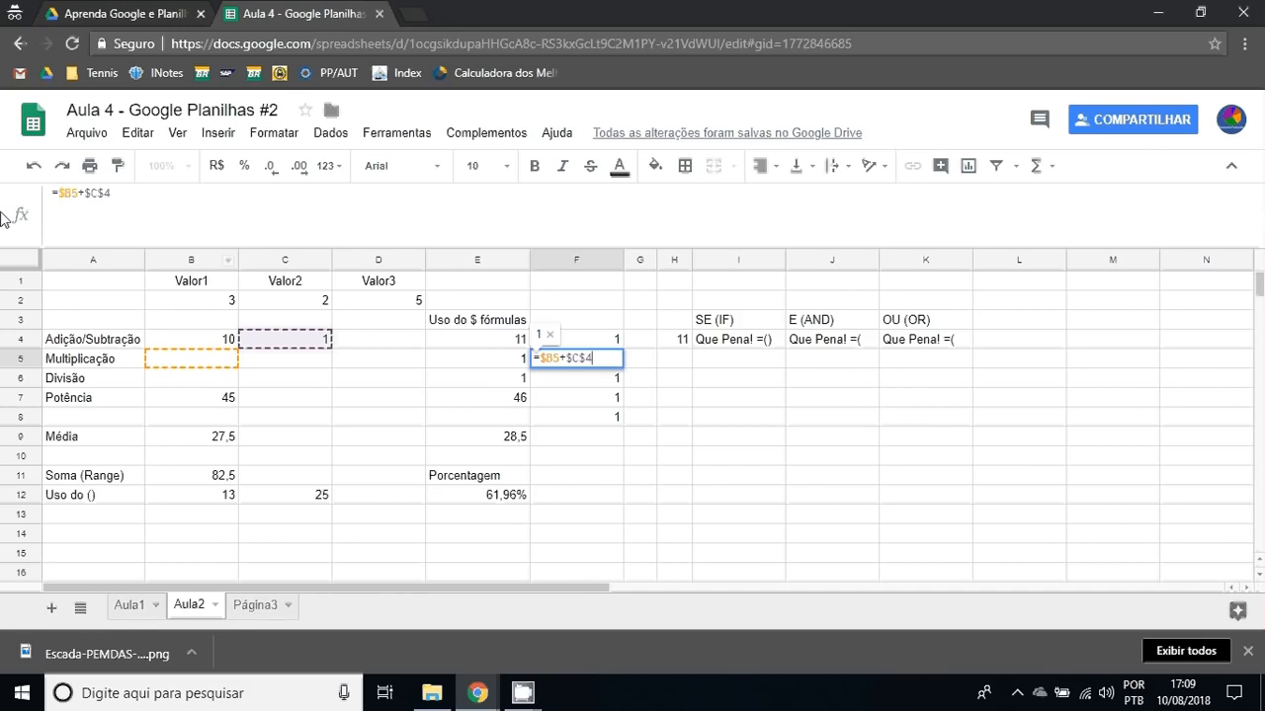
{"action": "key", "text": "Escape"}
{"action": "left_click", "coordinate": [583, 416], "text": "shift"}
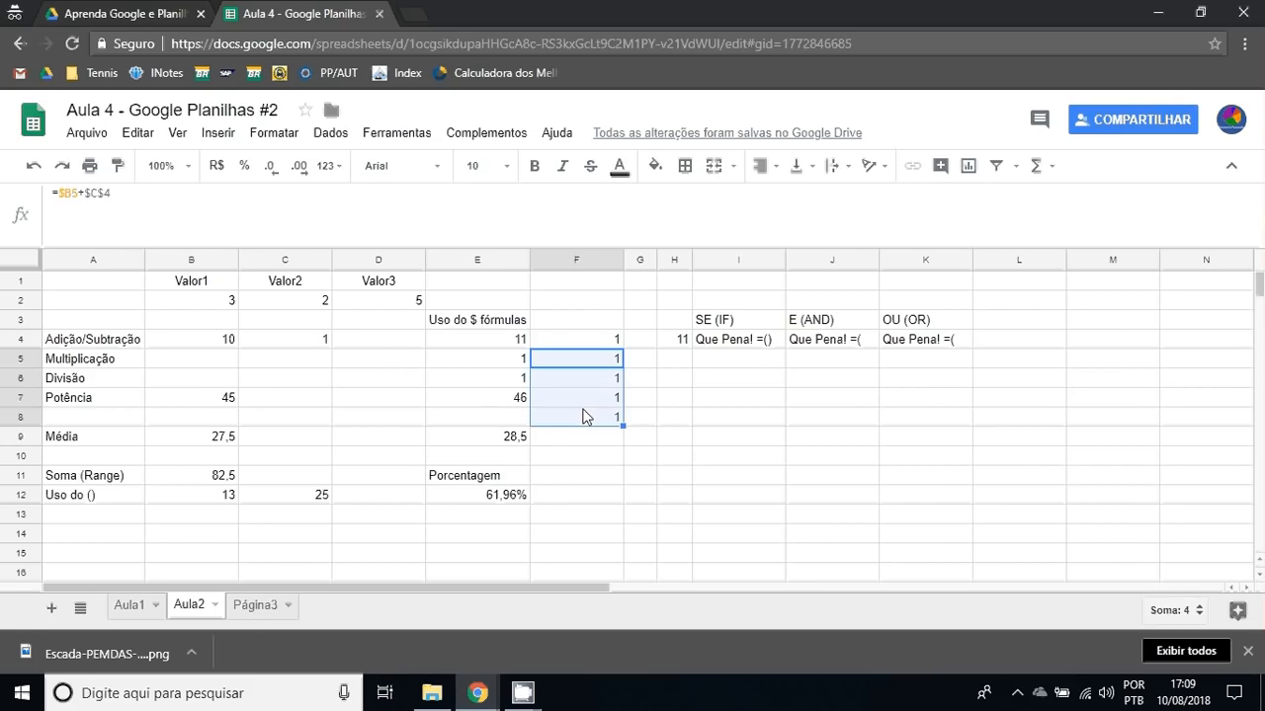
{"action": "key", "text": "Delete"}
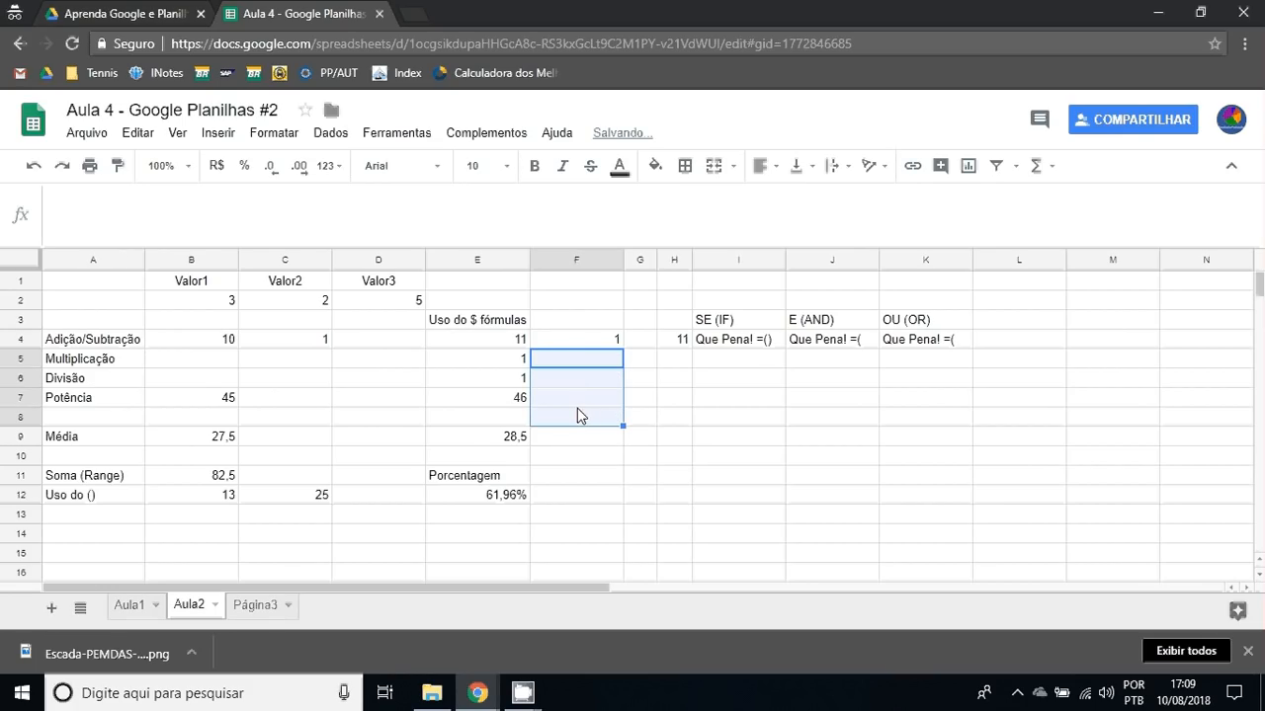
Enter 3 for Multiplicação in B5 and 2 for Divisão in B6.
{"action": "left_click", "coordinate": [207, 364]}
{"action": "type", "text": "3"}
{"action": "key", "text": "Return"}
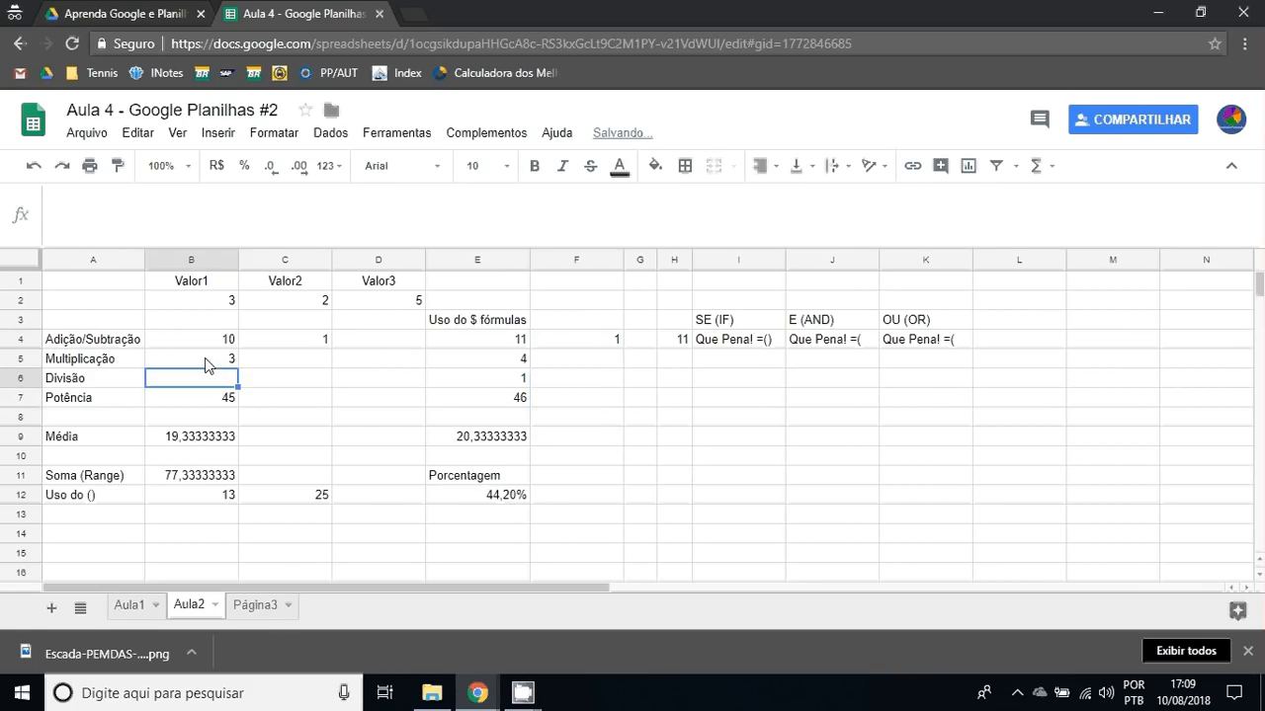
{"action": "key", "text": "Down"}
{"action": "key", "text": "Down"}
{"action": "type", "text": "5"}
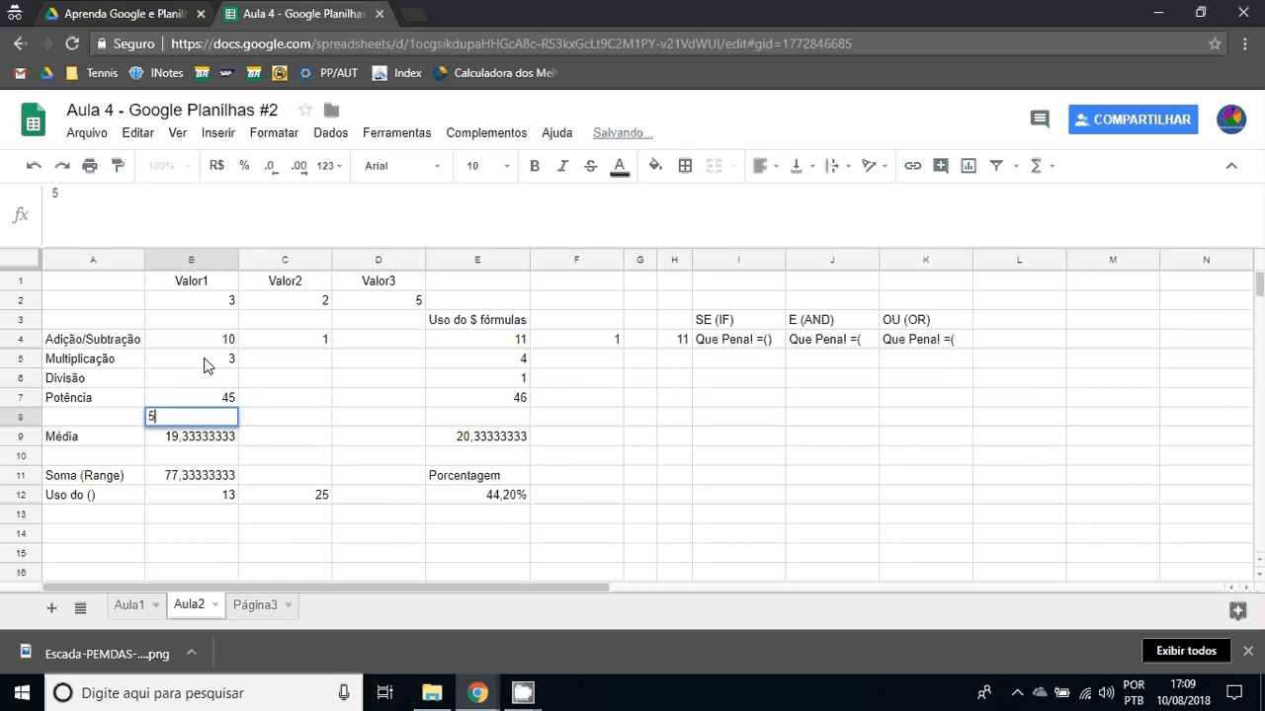
{"action": "key", "text": "Escape"}
{"action": "key", "text": "Up"}
{"action": "key", "text": "Up"}
{"action": "type", "text": "2"}
{"action": "key", "text": "Return"}
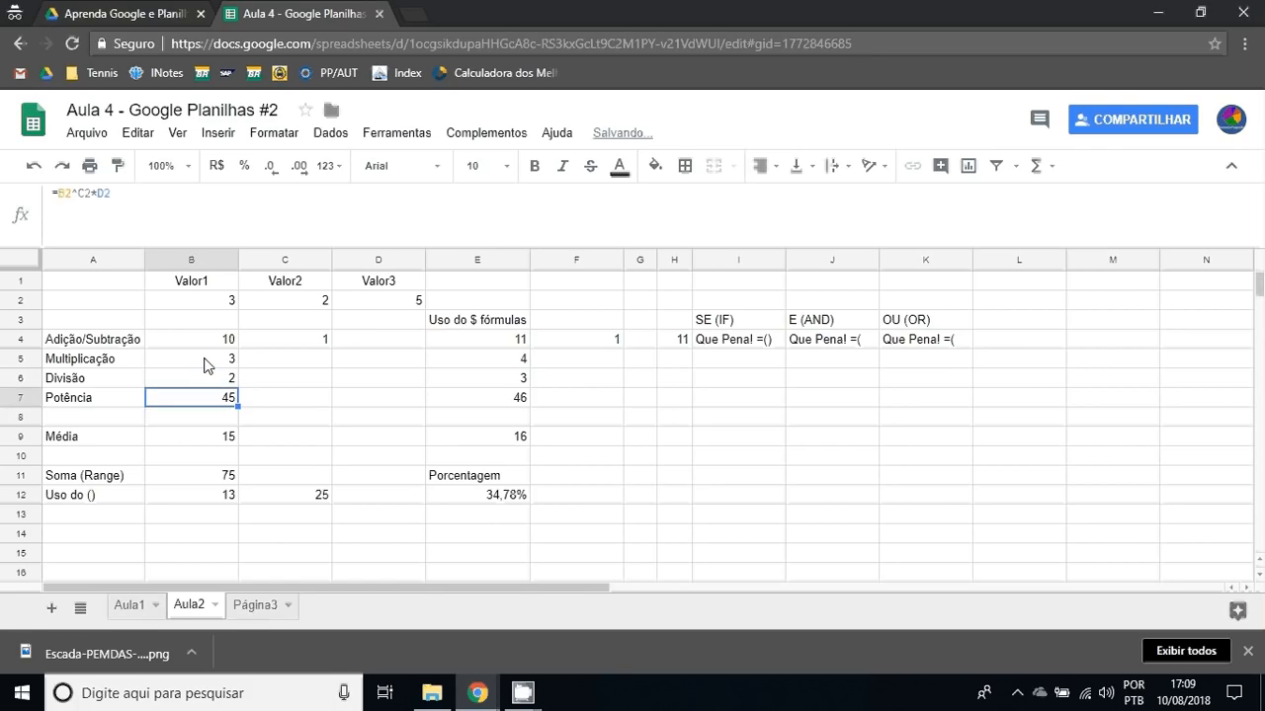
Replace the formula in F4 with =B4*C4.
{"action": "key", "text": "Up"}
{"action": "key", "text": "Up"}
{"action": "key", "text": "Right"}
{"action": "key", "text": "Right"}
{"action": "key", "text": "Right"}
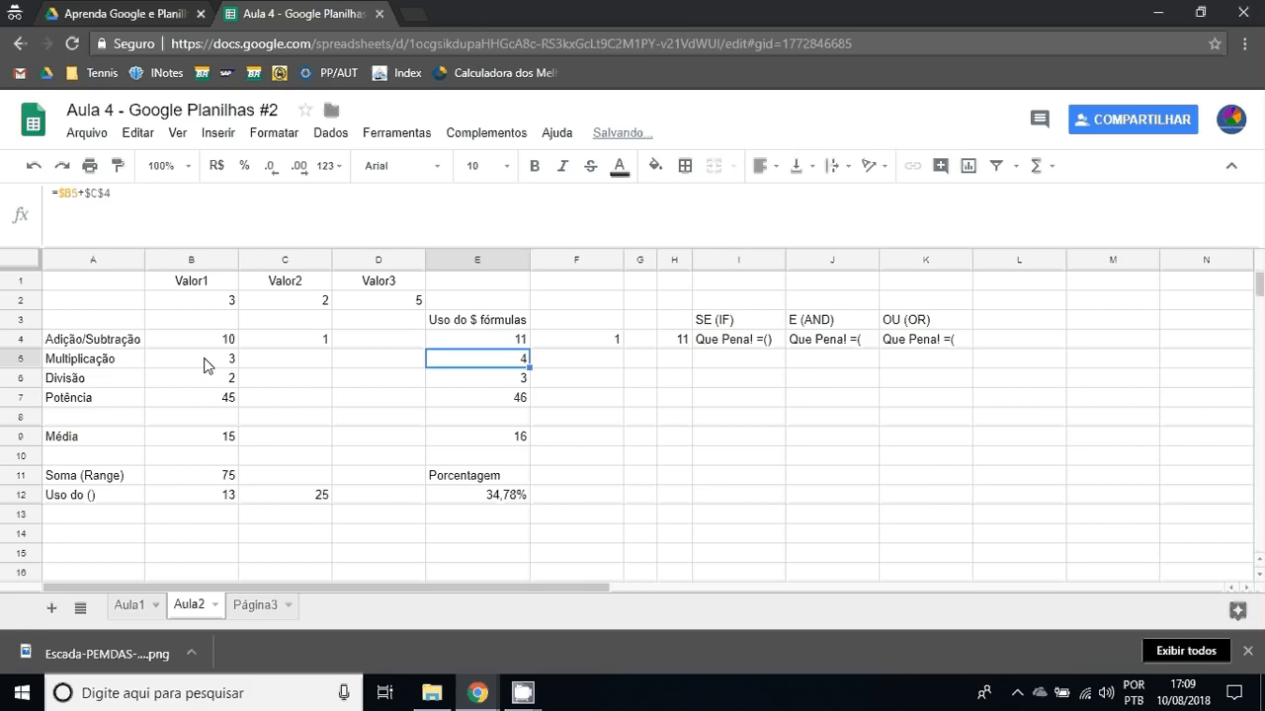
{"action": "key", "text": "Up"}
{"action": "key", "text": "Right"}
{"action": "type", "text": "="}
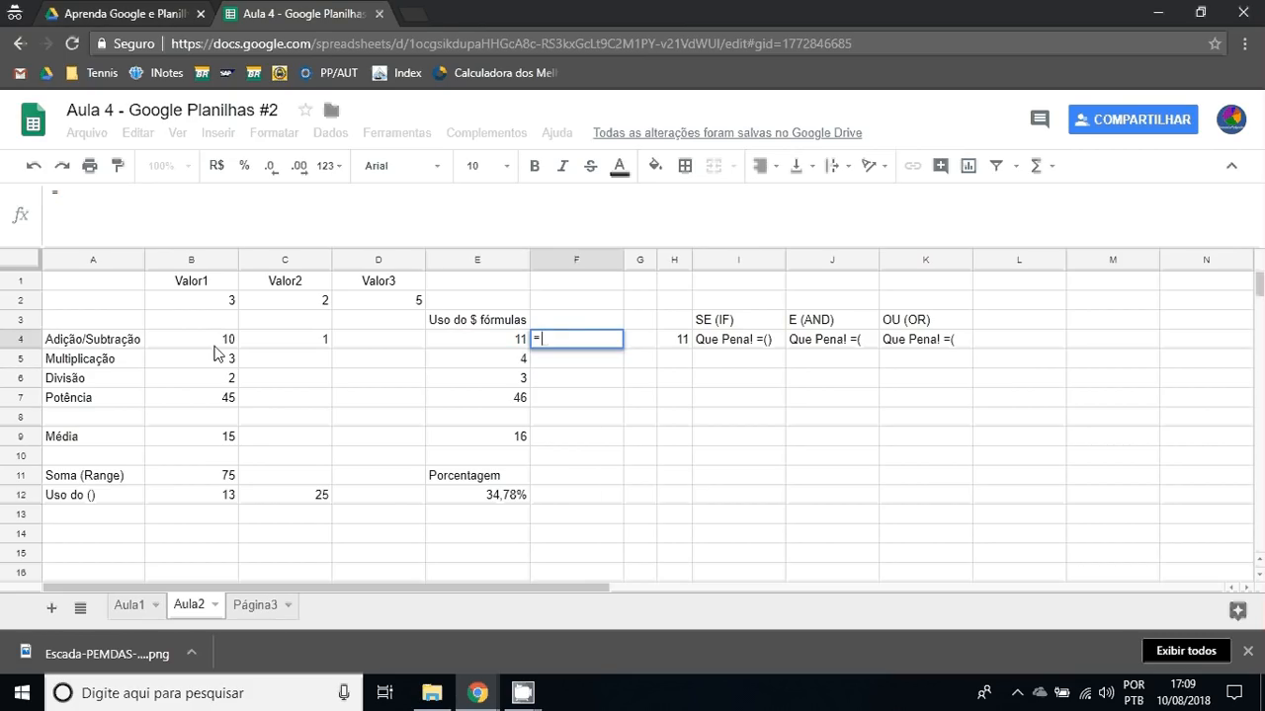
{"action": "left_click", "coordinate": [215, 344]}
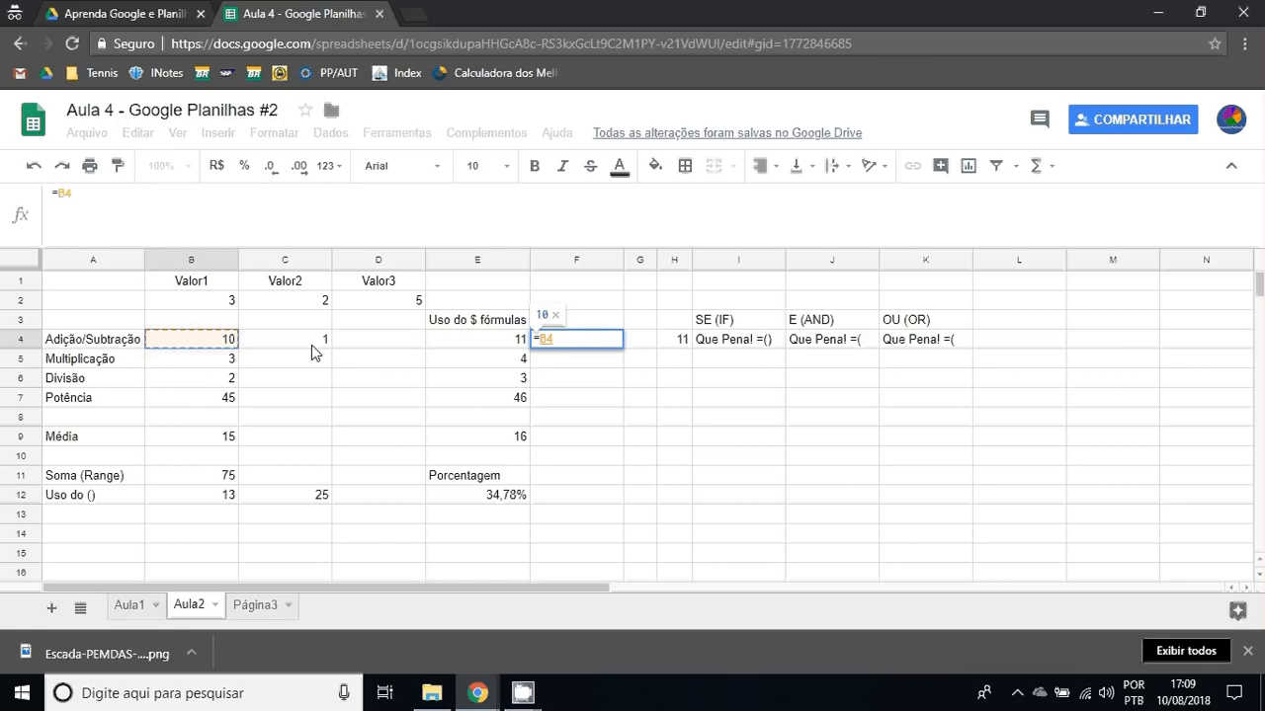
{"action": "type", "text": "*"}
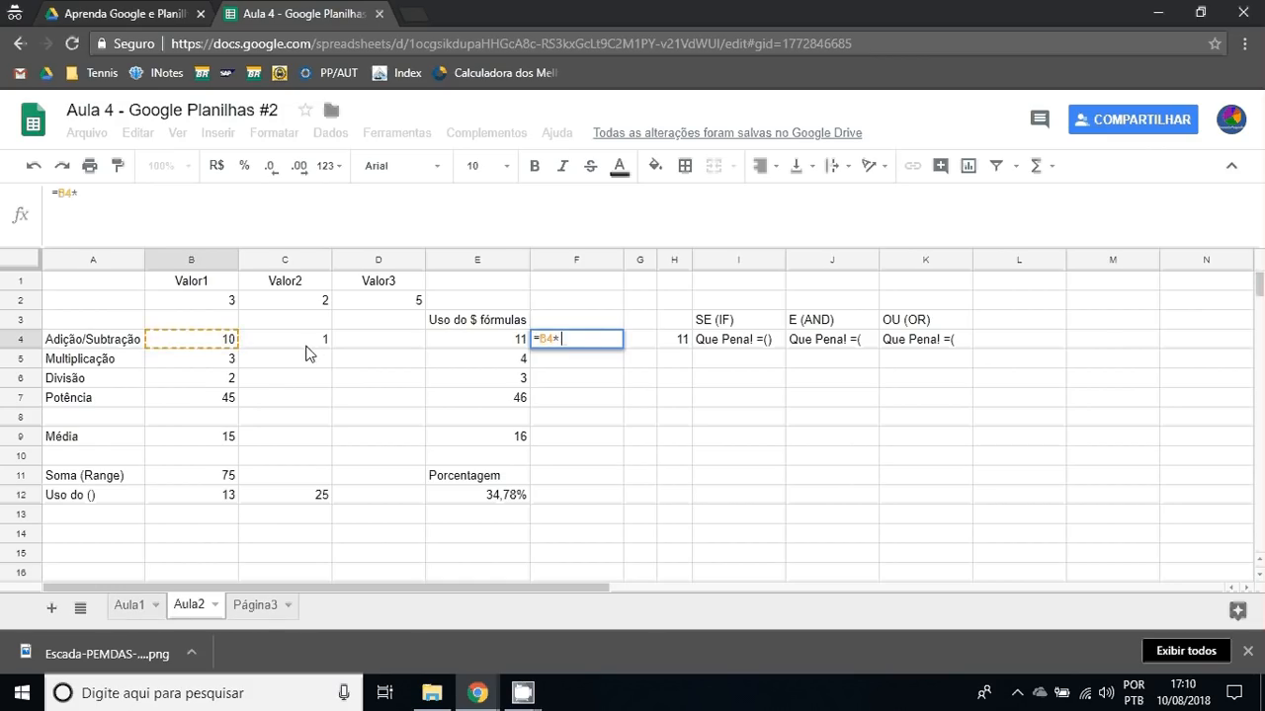
{"action": "left_click", "coordinate": [309, 348]}
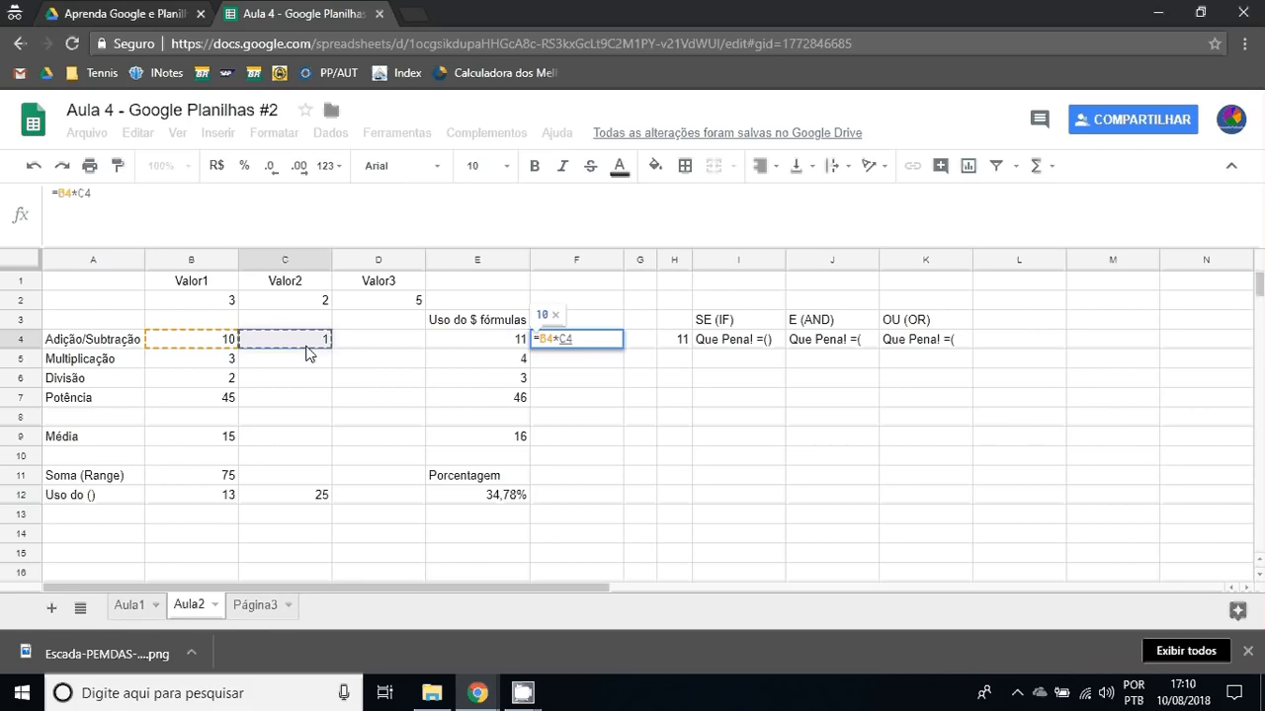
{"action": "key", "text": "Return"}
Copy the F4 multiplication formula down into F5:F7.
{"action": "key", "text": "Up"}
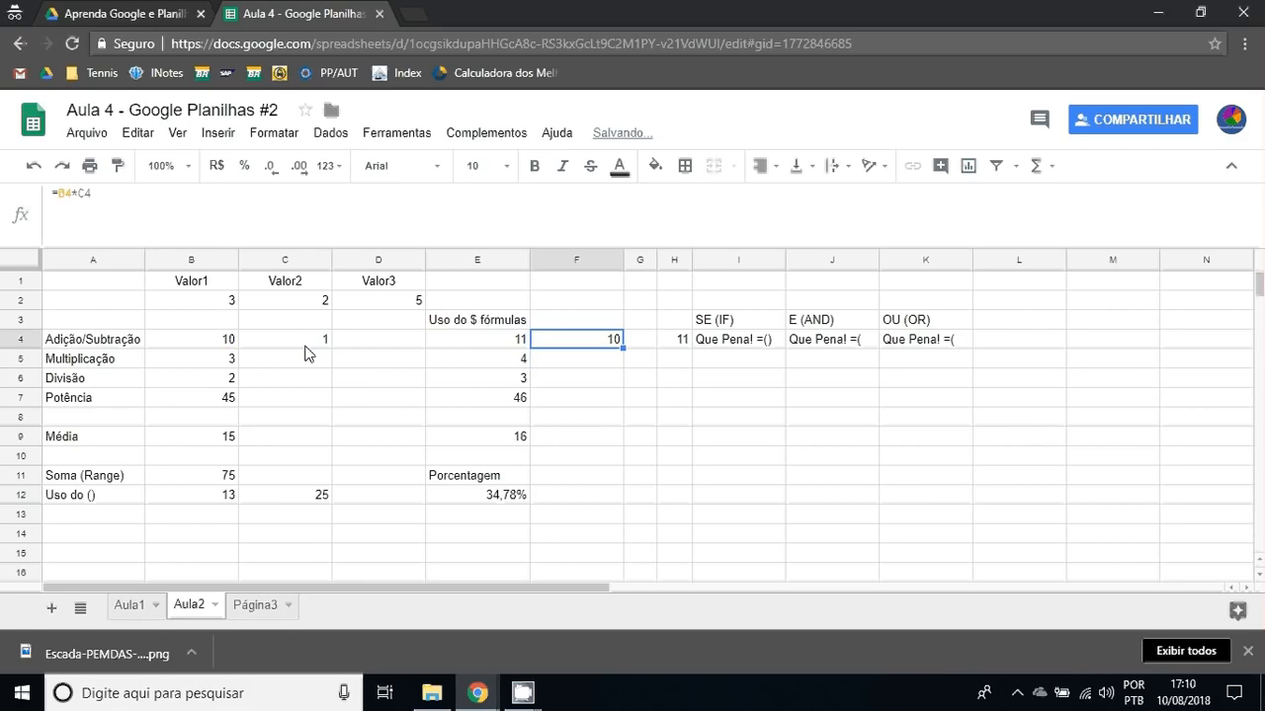
{"action": "key", "text": "ctrl+c"}
{"action": "key", "text": "shift+Down"}
{"action": "key", "text": "shift+Down"}
{"action": "key", "text": "shift+Down"}
{"action": "key", "text": "shift+Down"}
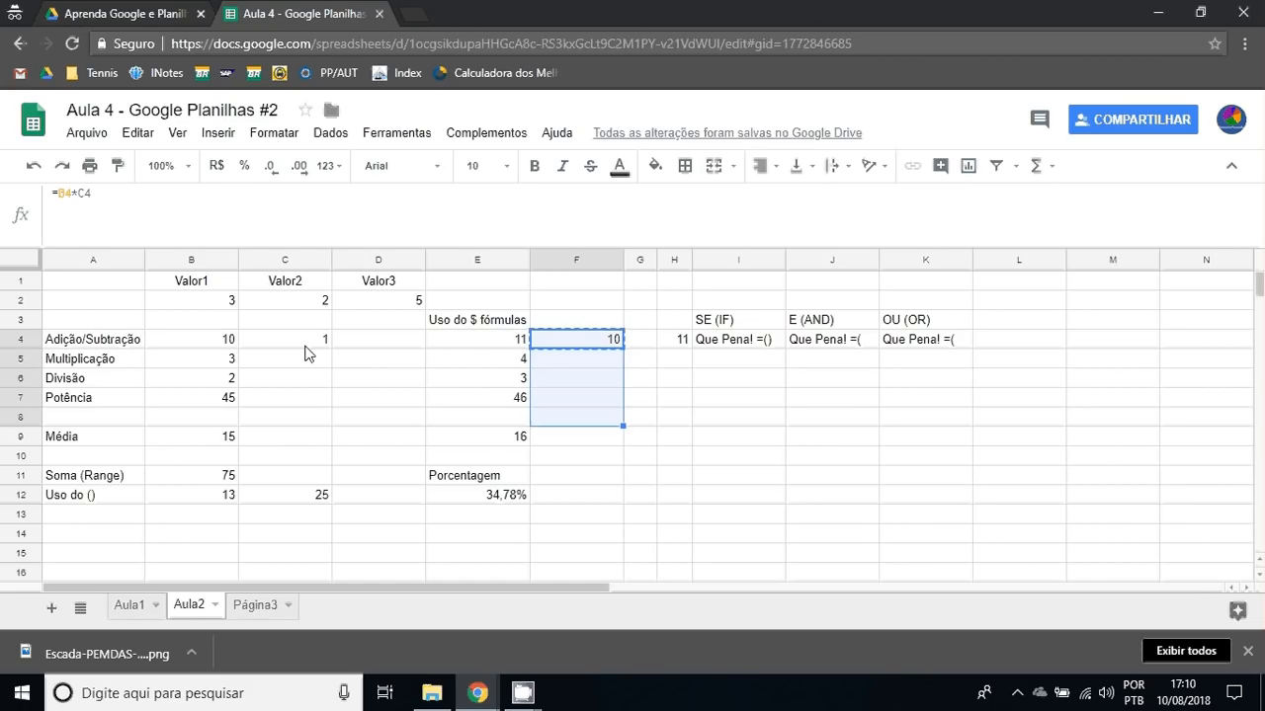
{"action": "key", "text": "shift+Up"}
{"action": "key", "text": "ctrl+v"}
{"action": "key", "text": "Down"}
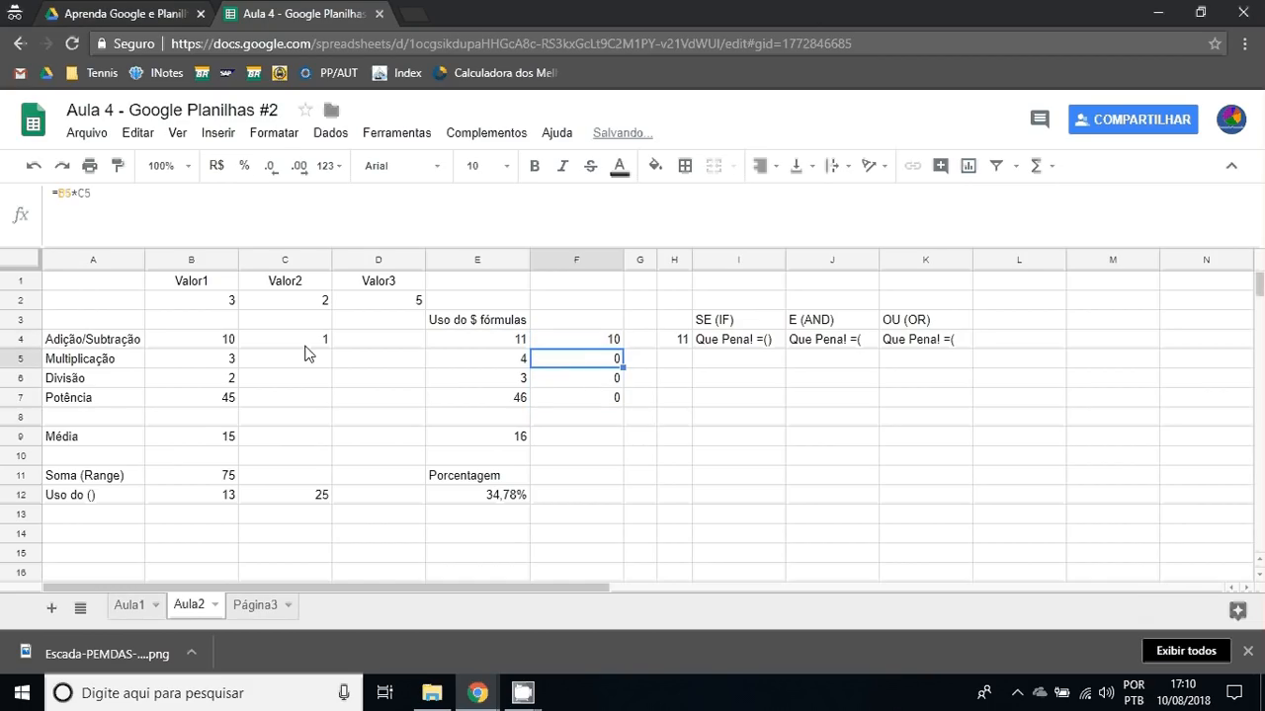
Check the cells C5:C7 and trace the shifted references of the copied formulas in F5 and F6.
{"action": "left_click_drag", "start_coordinate": [306, 353], "coordinate": [323, 405]}
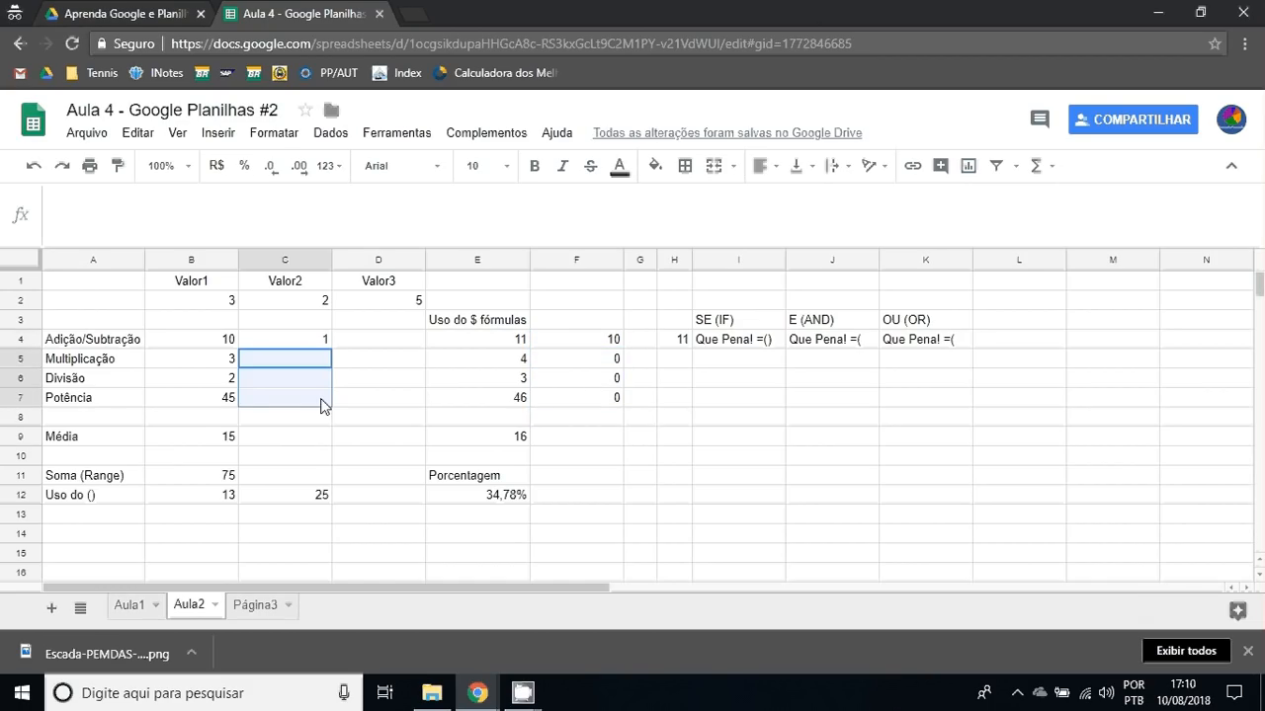
{"action": "left_click", "coordinate": [559, 365]}
{"action": "left_click", "coordinate": [584, 384]}
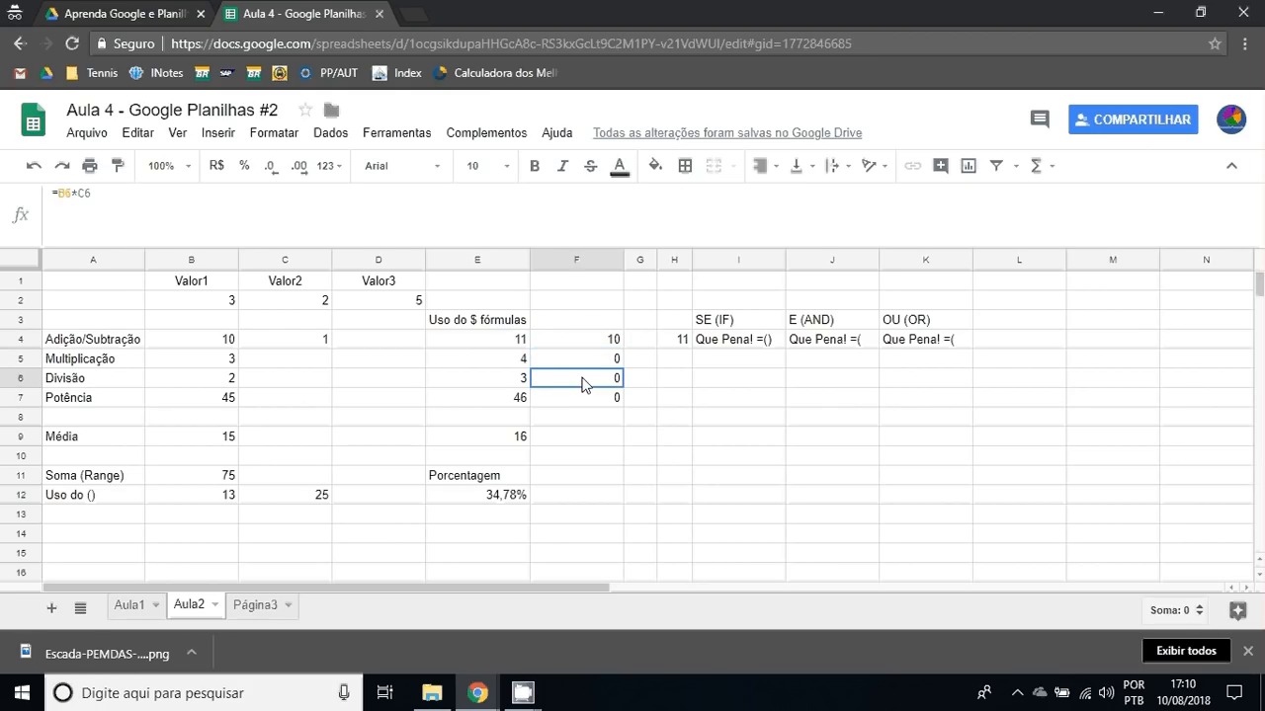
{"action": "double_click", "coordinate": [609, 378]}
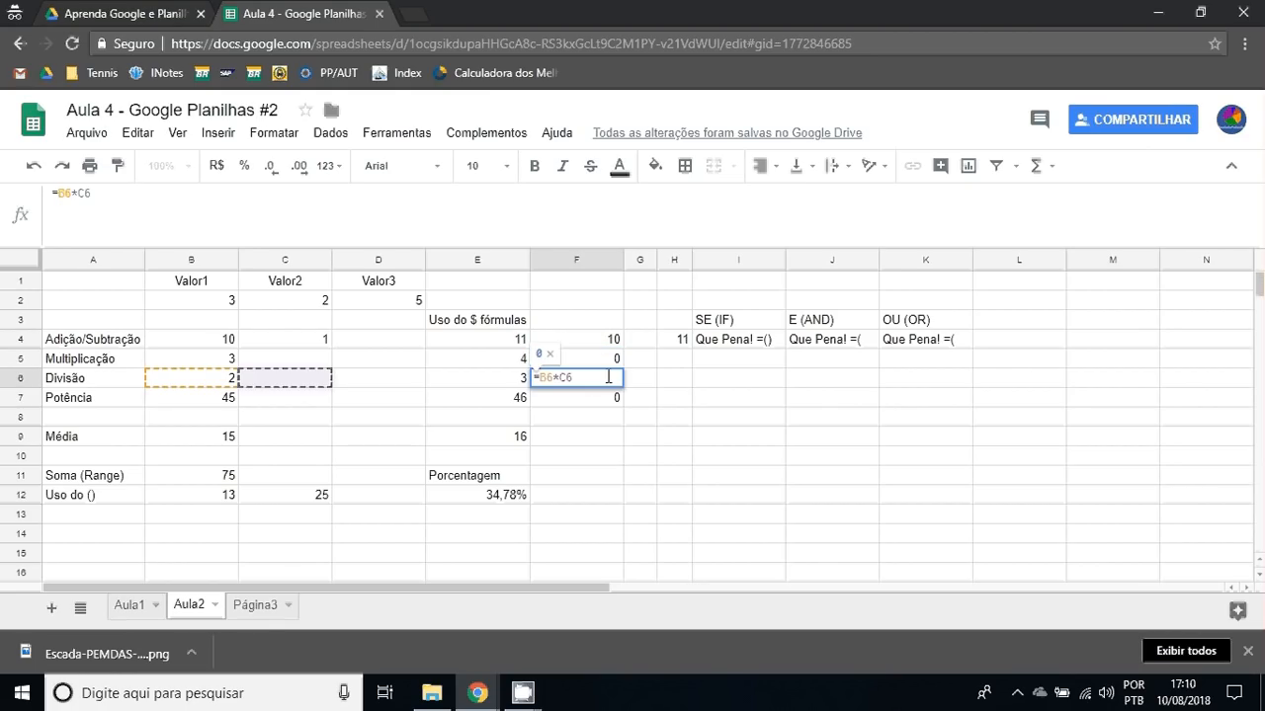
{"action": "key", "text": "Escape"}
Anchor the second reference in F4 so its formula reads =B4*$C$4.
{"action": "left_click", "coordinate": [583, 342]}
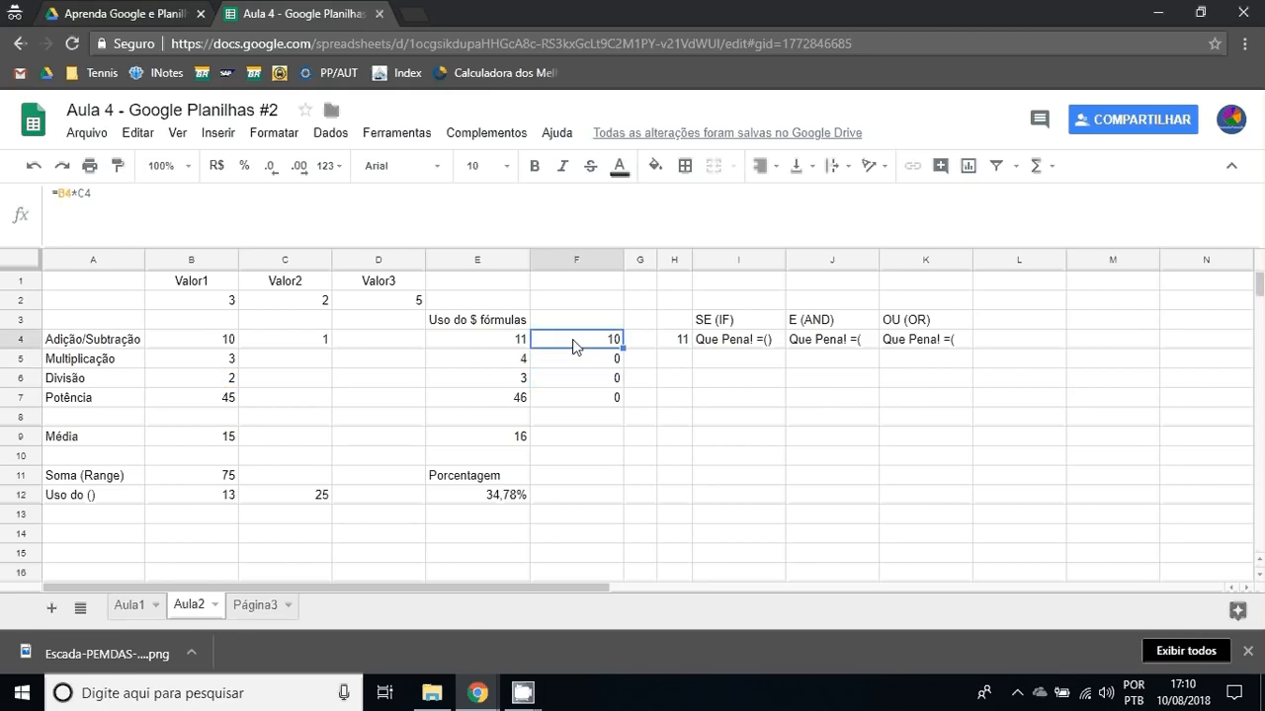
{"action": "left_click", "coordinate": [84, 202]}
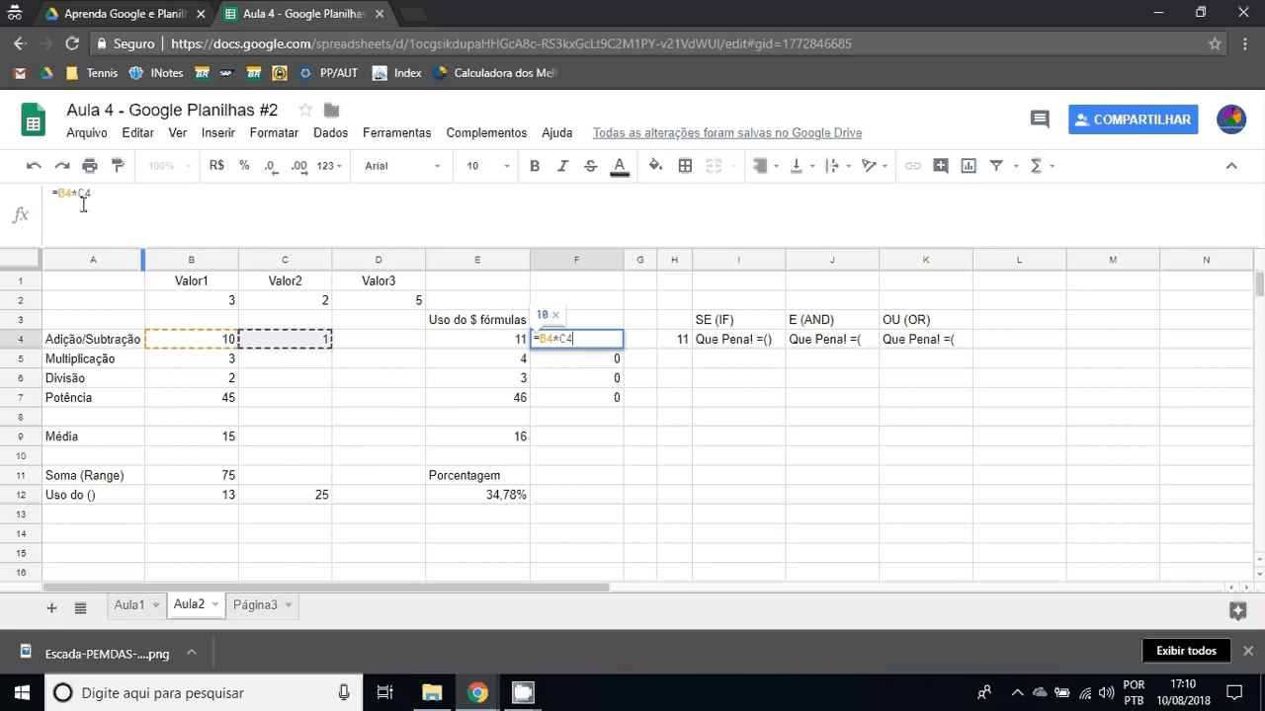
{"action": "left_click", "coordinate": [84, 205]}
{"action": "type", "text": "$C$"}
{"action": "key", "text": "Return"}
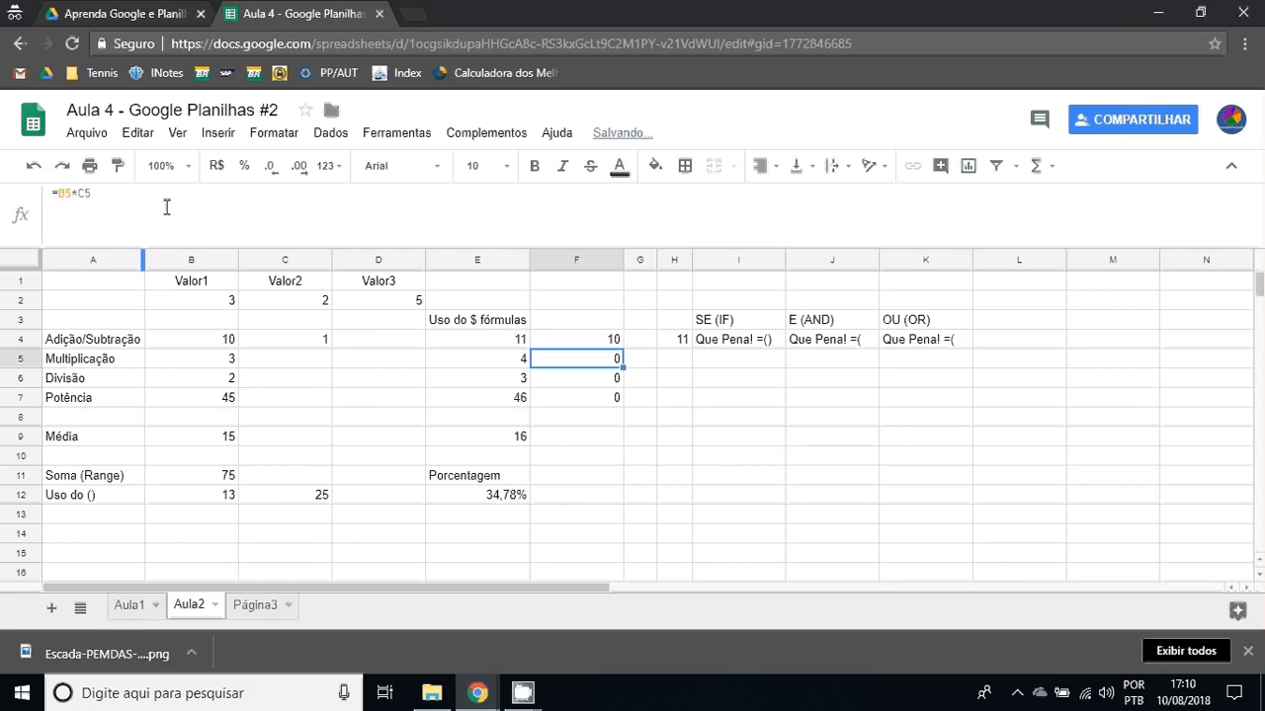
Copy the anchored formula in F4 down into F5:F7.
{"action": "left_click", "coordinate": [297, 339]}
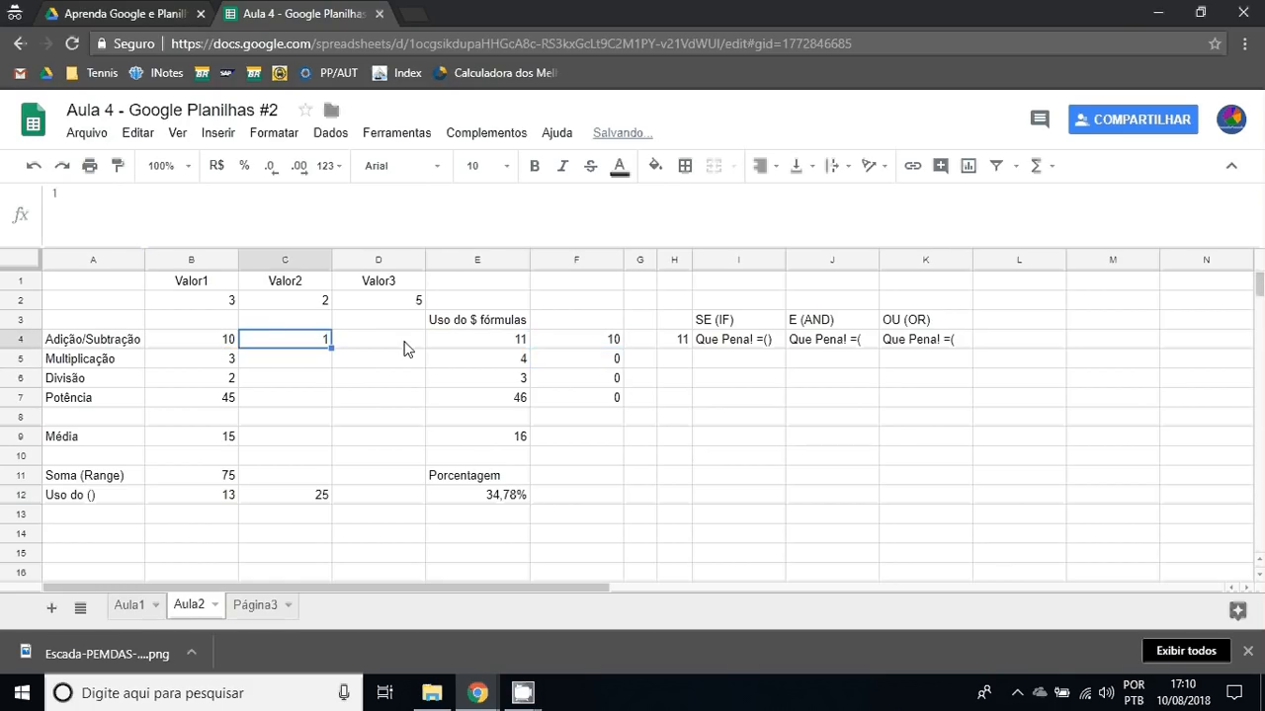
{"action": "left_click", "coordinate": [595, 341]}
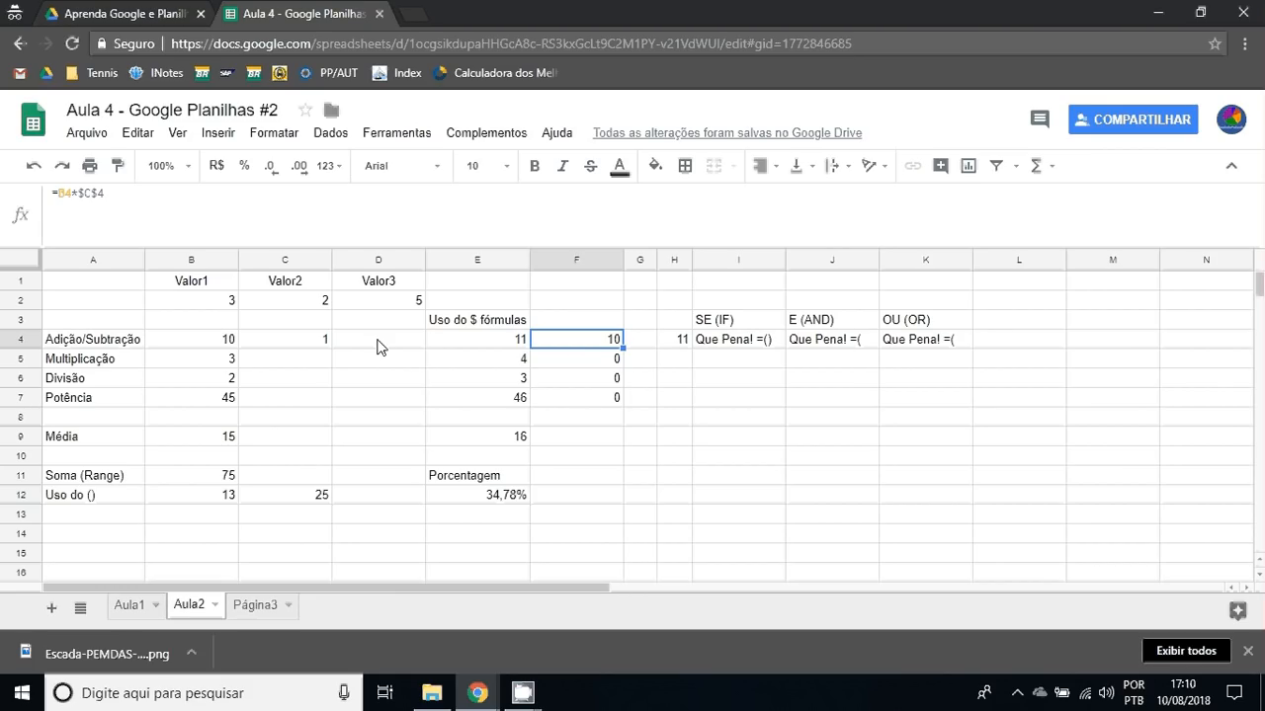
{"action": "left_click", "coordinate": [299, 342]}
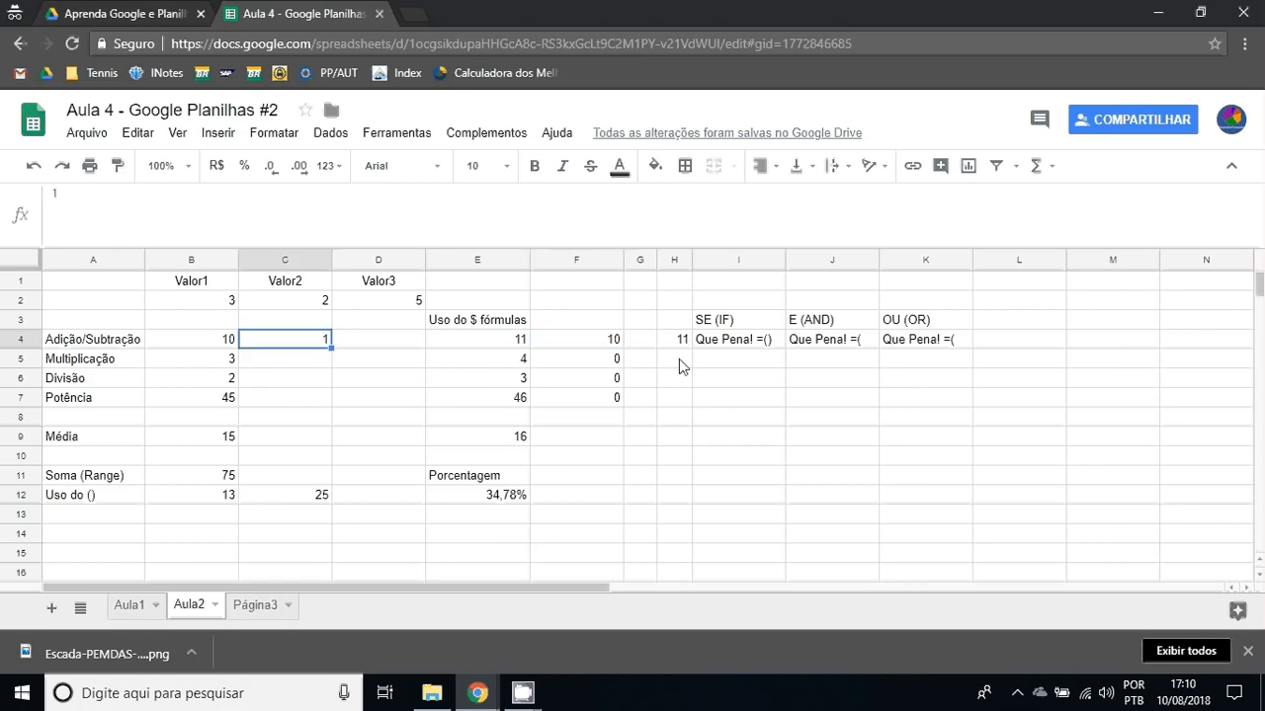
{"action": "left_click", "coordinate": [605, 341]}
{"action": "key", "text": "ctrl+c"}
{"action": "key", "text": "shift+Down"}
{"action": "key", "text": "shift+Down"}
{"action": "key", "text": "shift+Down"}
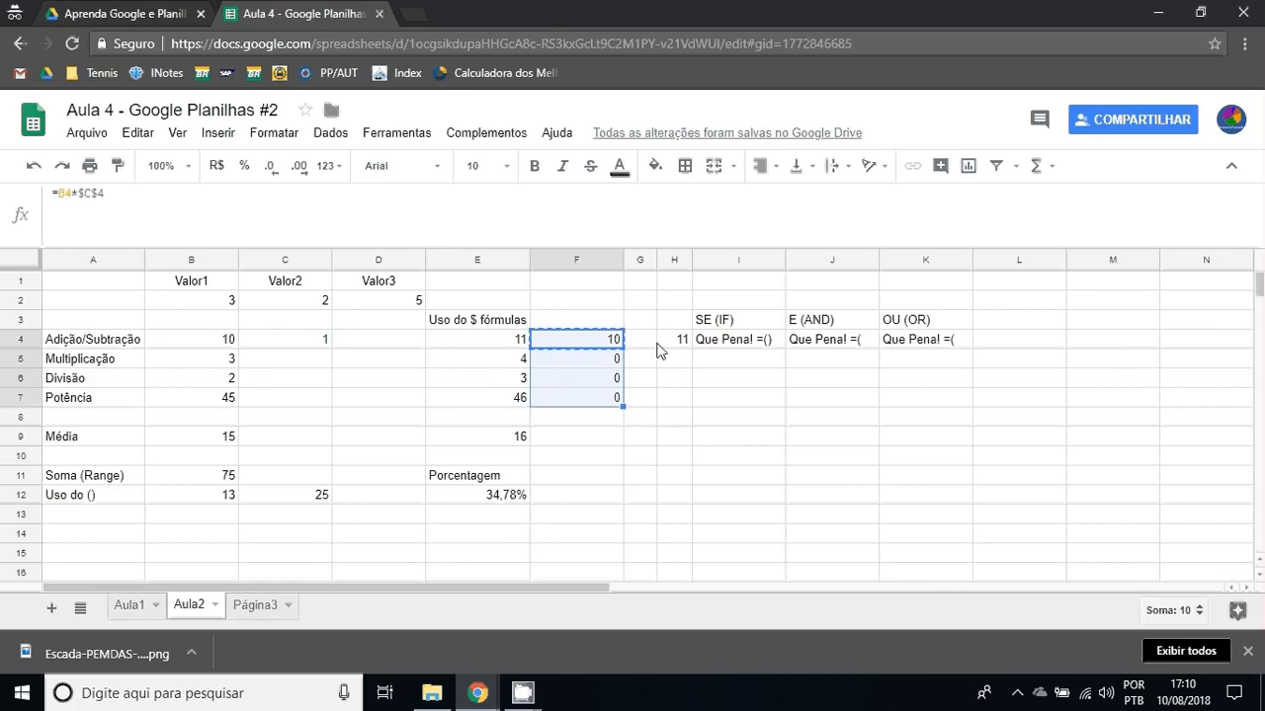
{"action": "key", "text": "ctrl+v"}
{"action": "key", "text": "Down"}
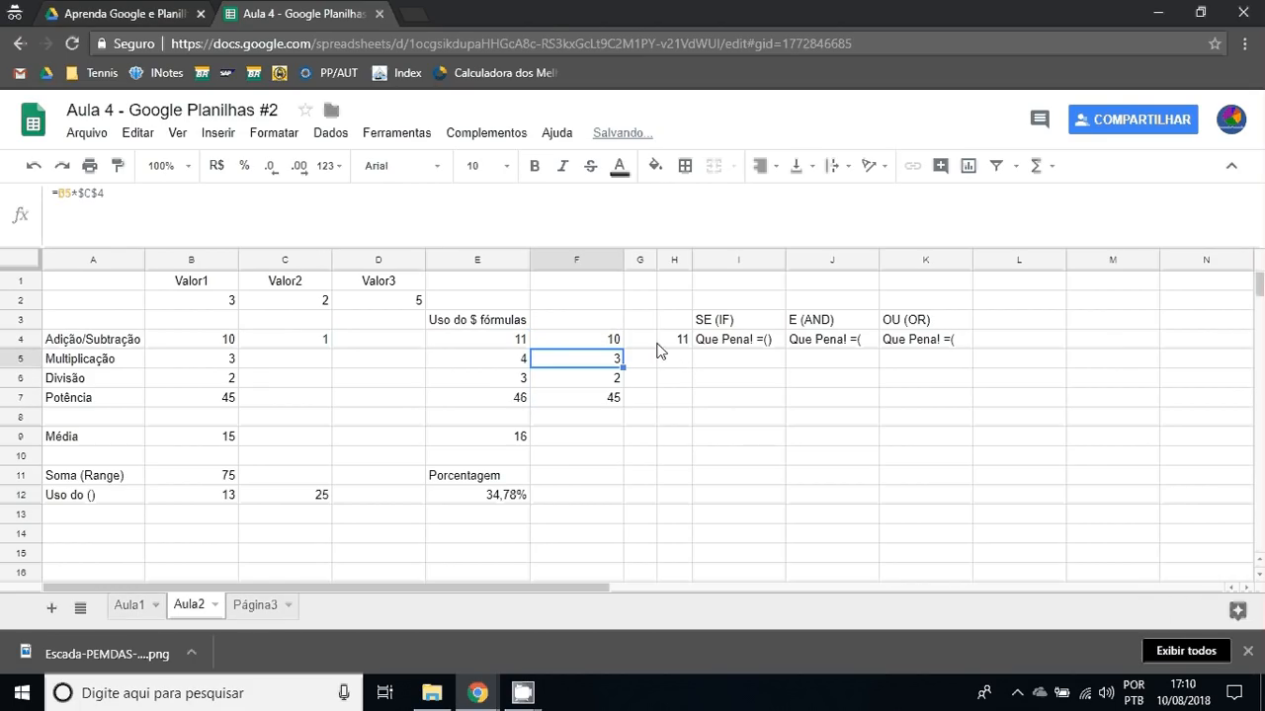
Trace the cell references of the copied formulas in F5:F7 and look over the "Uso do $ fórmulas" columns.
{"action": "double_click", "coordinate": [568, 370]}
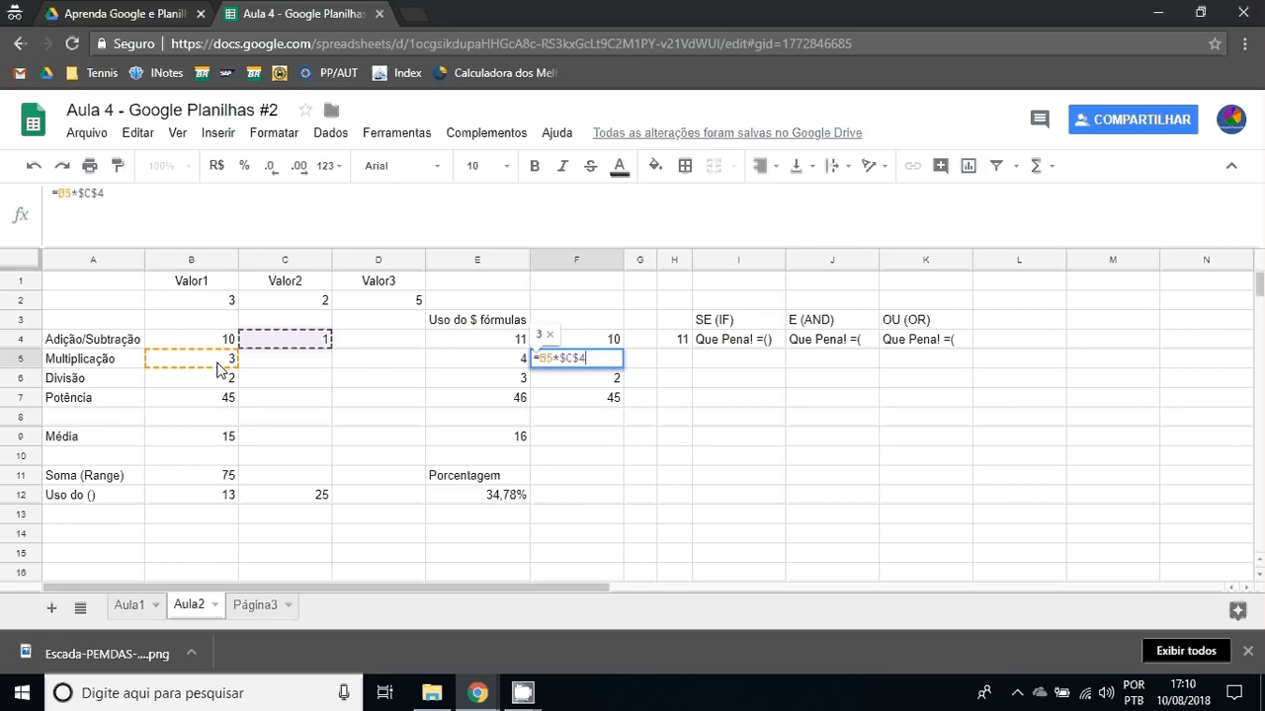
{"action": "left_click", "coordinate": [578, 385]}
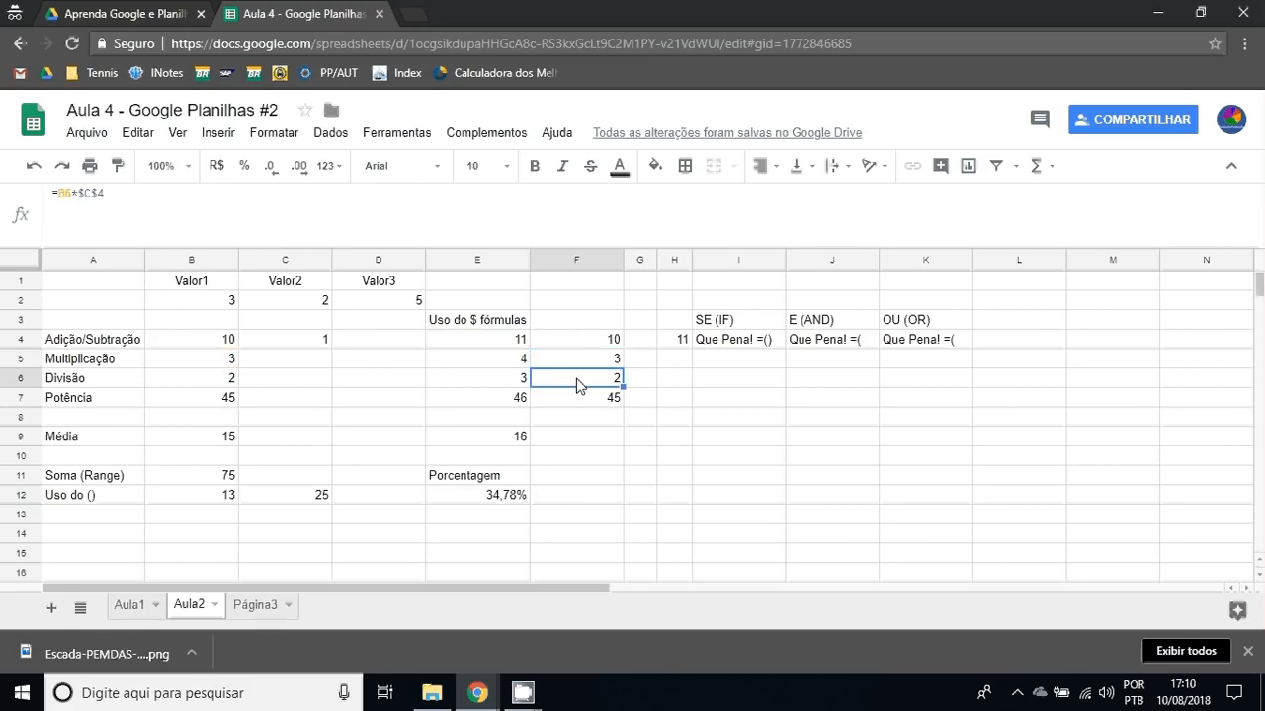
{"action": "double_click", "coordinate": [605, 411]}
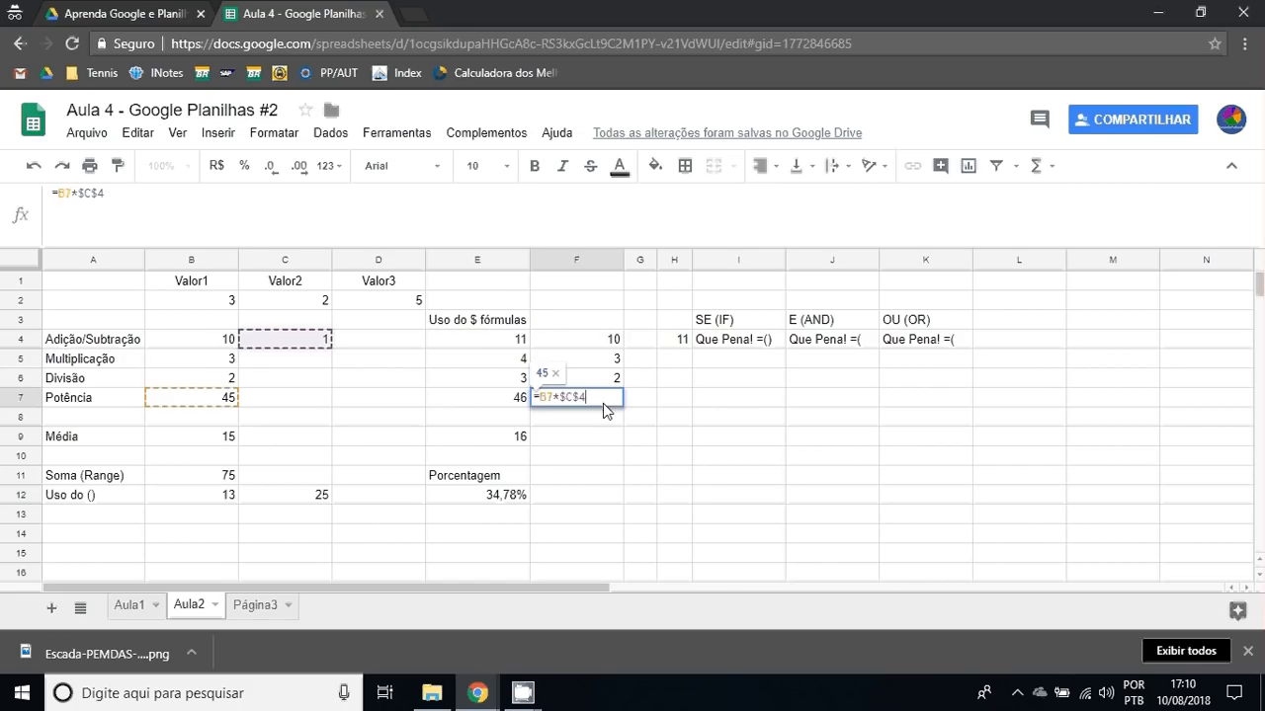
{"action": "key", "text": "Escape"}
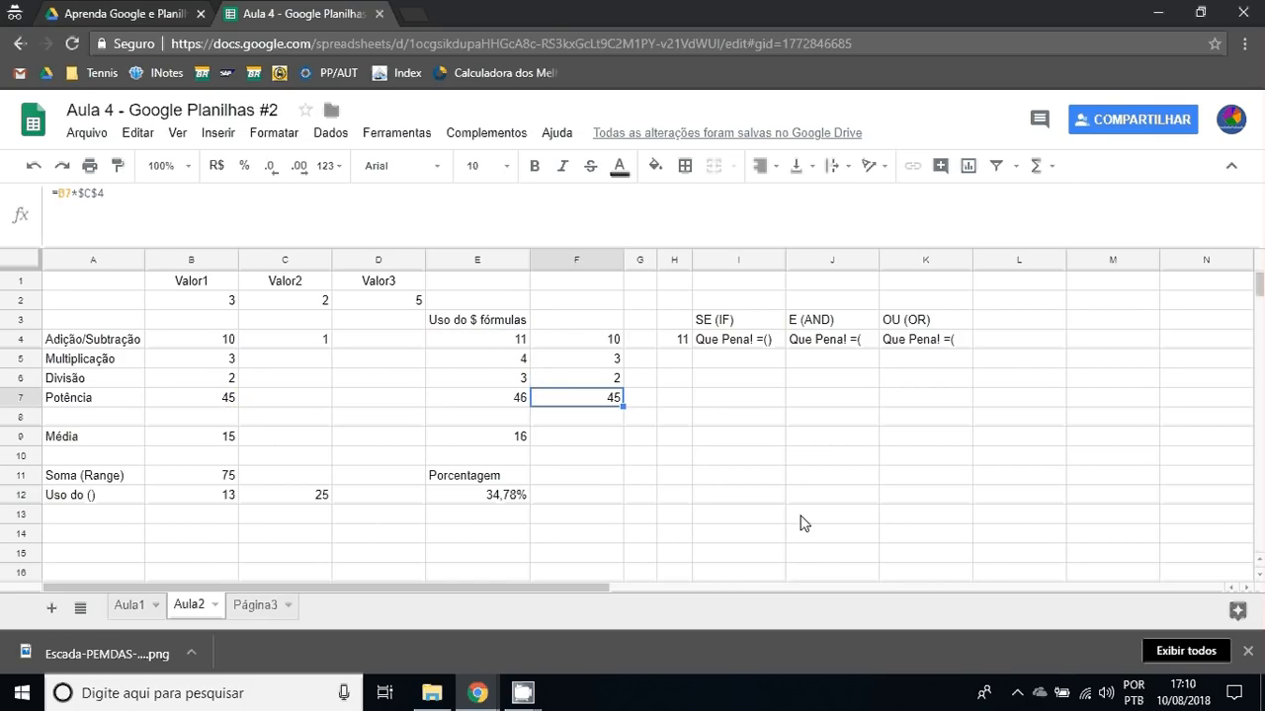
{"action": "left_click", "coordinate": [473, 323]}
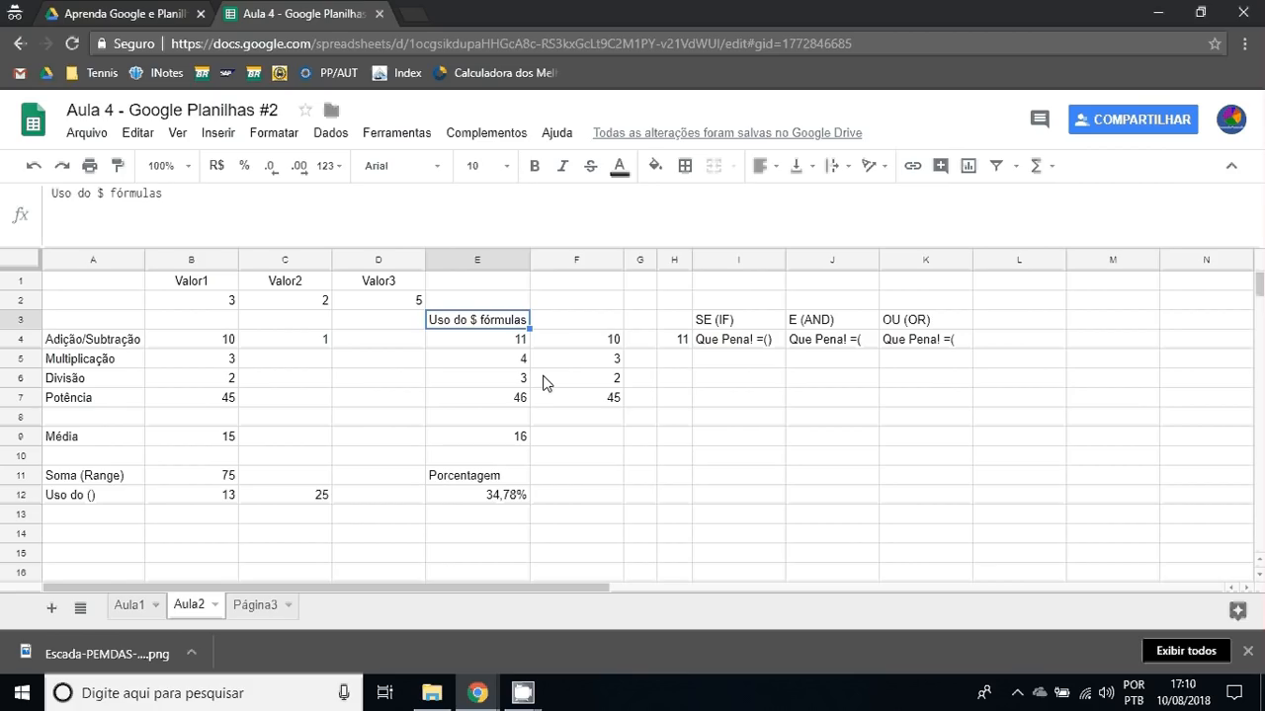
{"action": "key", "text": "Down"}
{"action": "key", "text": "Down"}
{"action": "key", "text": "Right"}
{"action": "key", "text": "Down"}
{"action": "key", "text": "Down"}
{"action": "key", "text": "Down"}
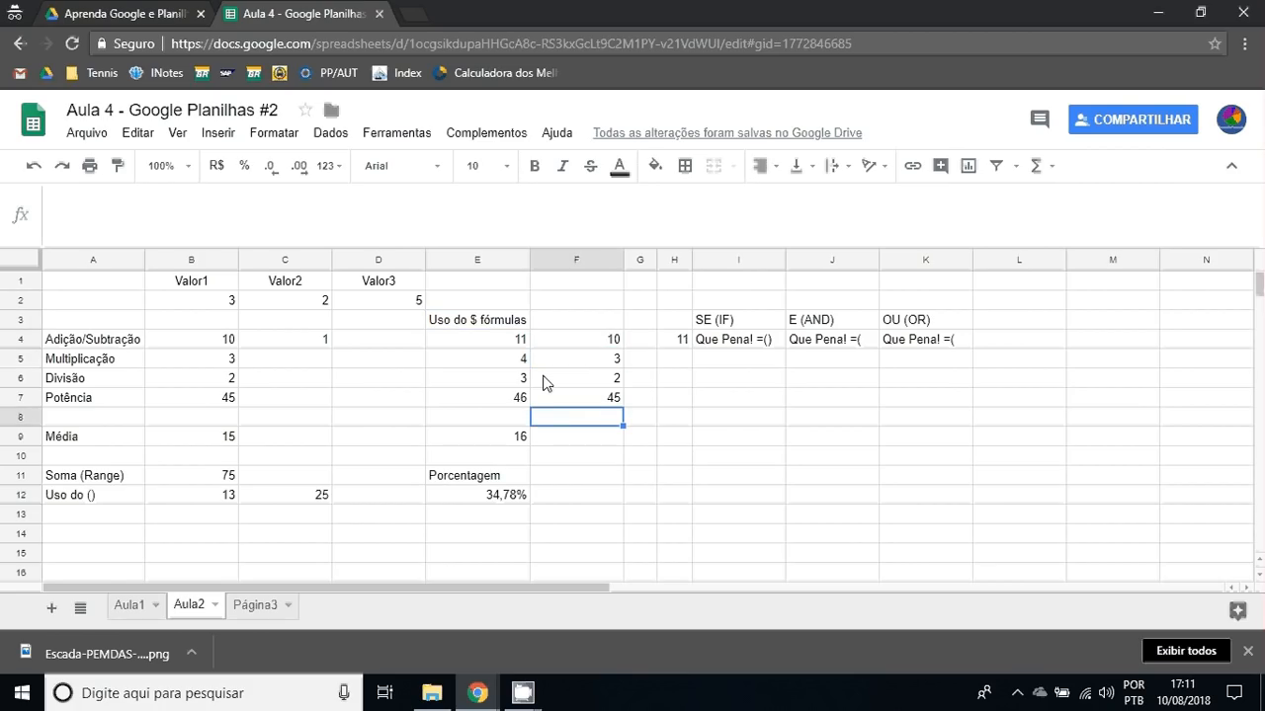
Copy the =B4*$C$4 formula from F4 over F5:F7 once more.
{"action": "key", "text": "Up"}
{"action": "key", "text": "Up"}
{"action": "key", "text": "Up"}
{"action": "key", "text": "Up"}
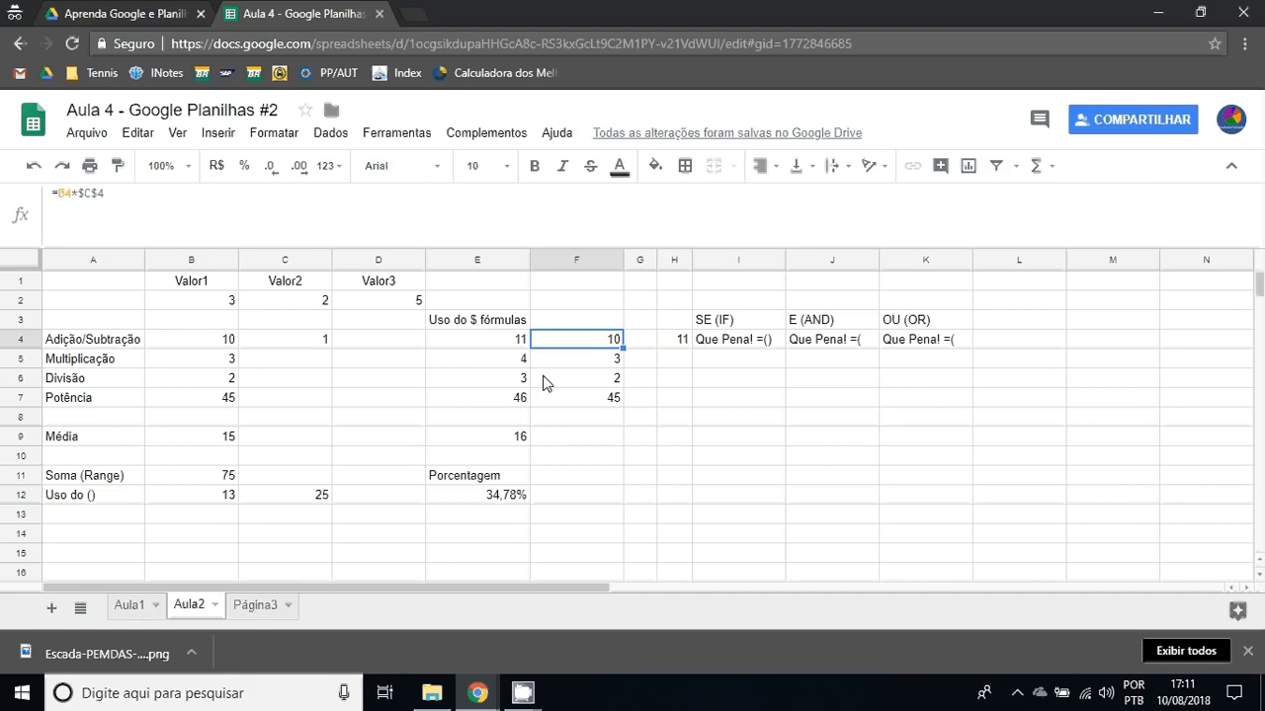
{"action": "key", "text": "ctrl+c"}
{"action": "left_click", "coordinate": [603, 400], "text": "shift"}
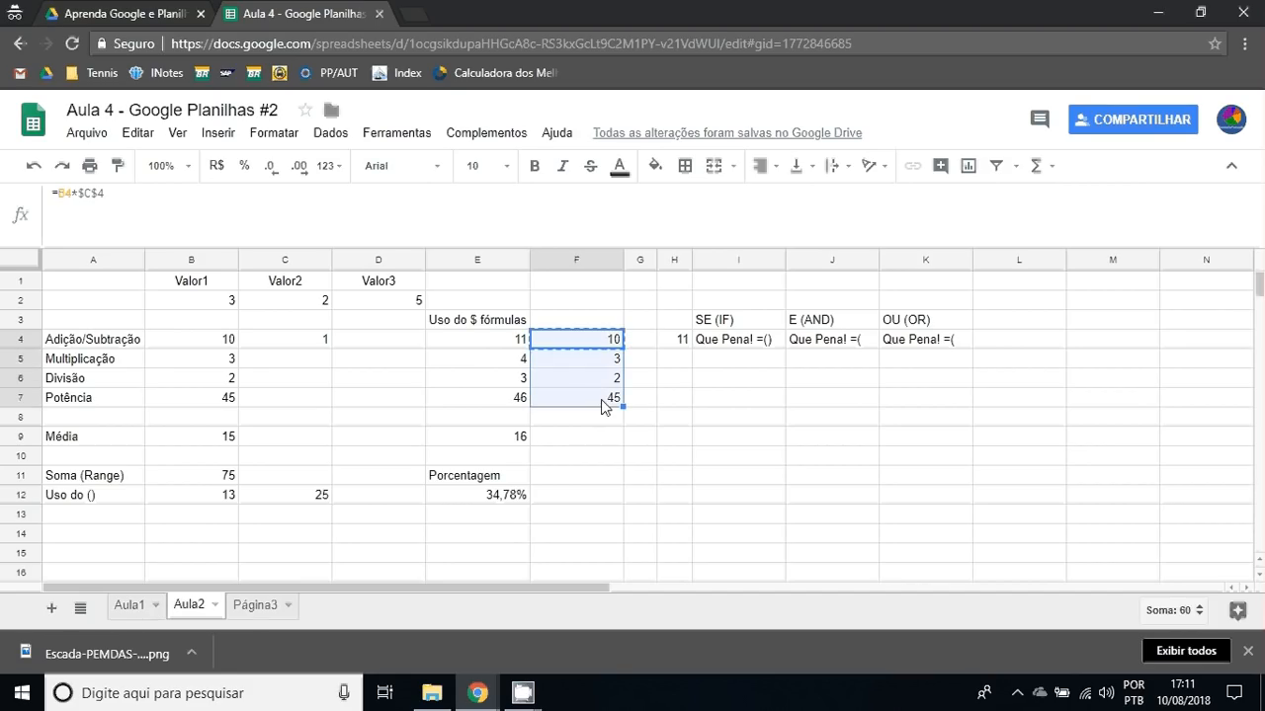
{"action": "key", "text": "ctrl+v"}
Recheck the formulas in F5, F6 and F7, tracing the cells that F7 references.
{"action": "left_click", "coordinate": [607, 474]}
{"action": "double_click", "coordinate": [594, 397]}
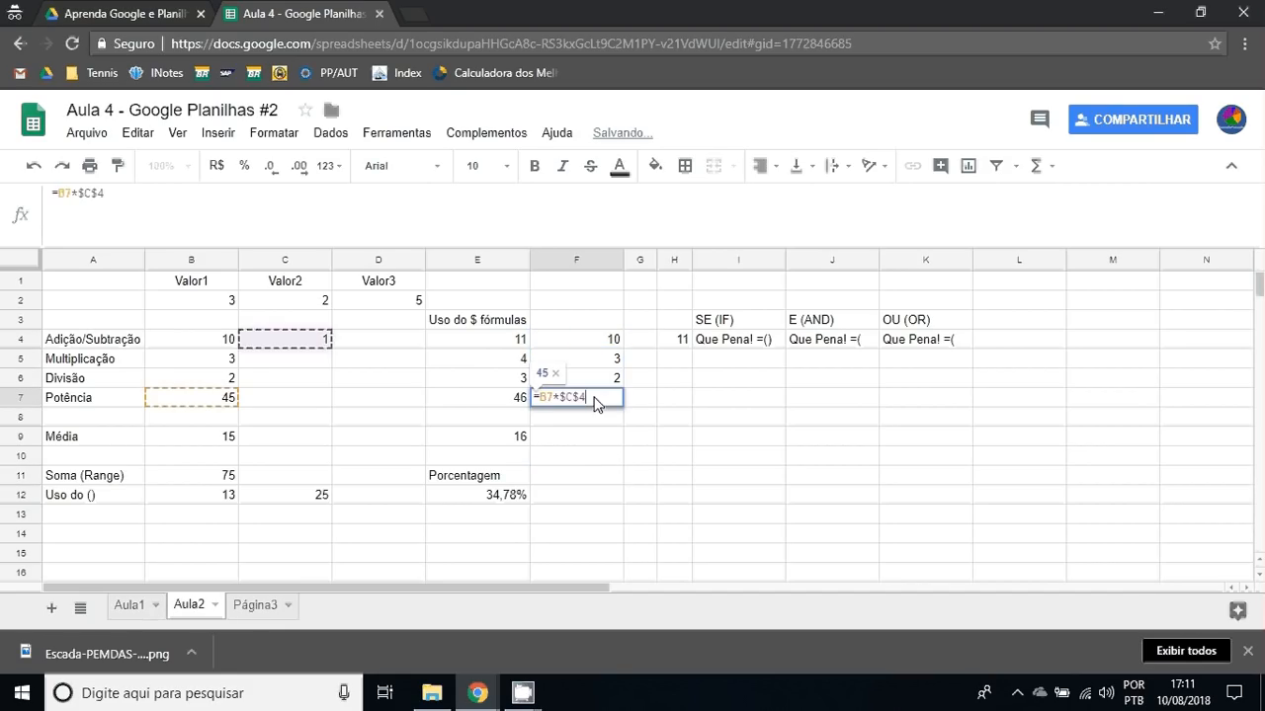
{"action": "left_click", "coordinate": [600, 366]}
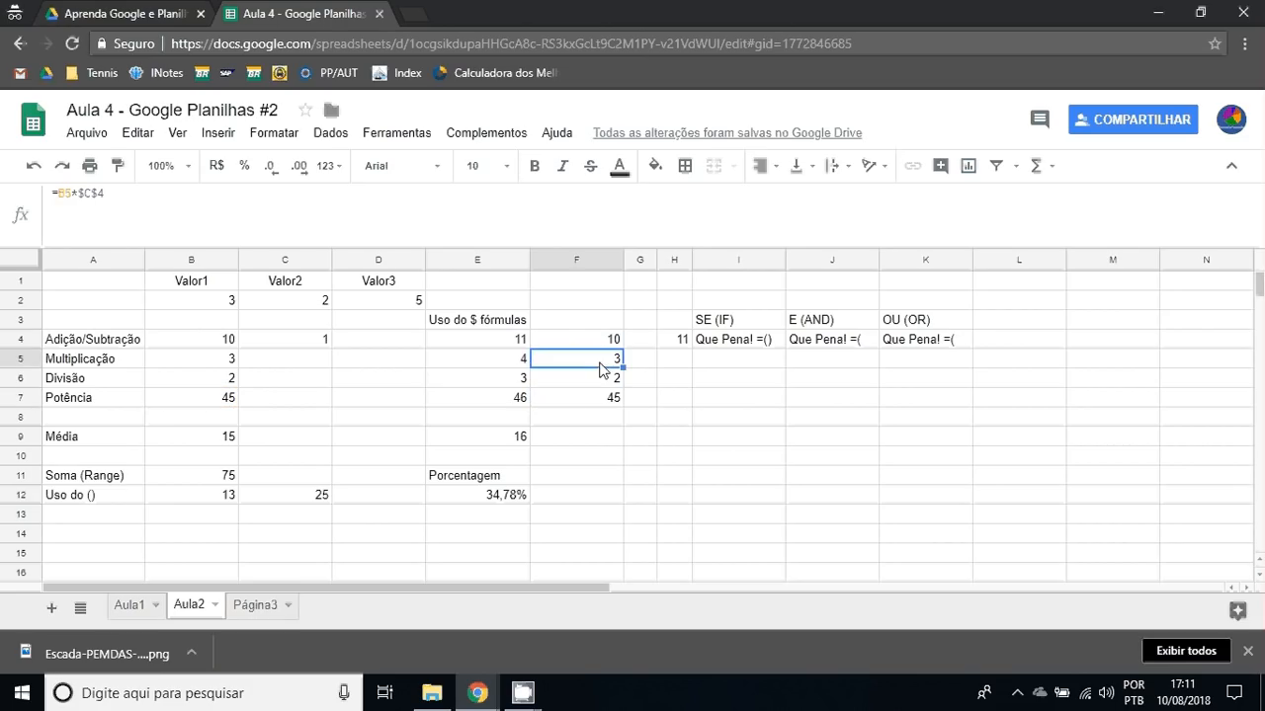
{"action": "left_click", "coordinate": [599, 379]}
{"action": "double_click", "coordinate": [595, 401]}
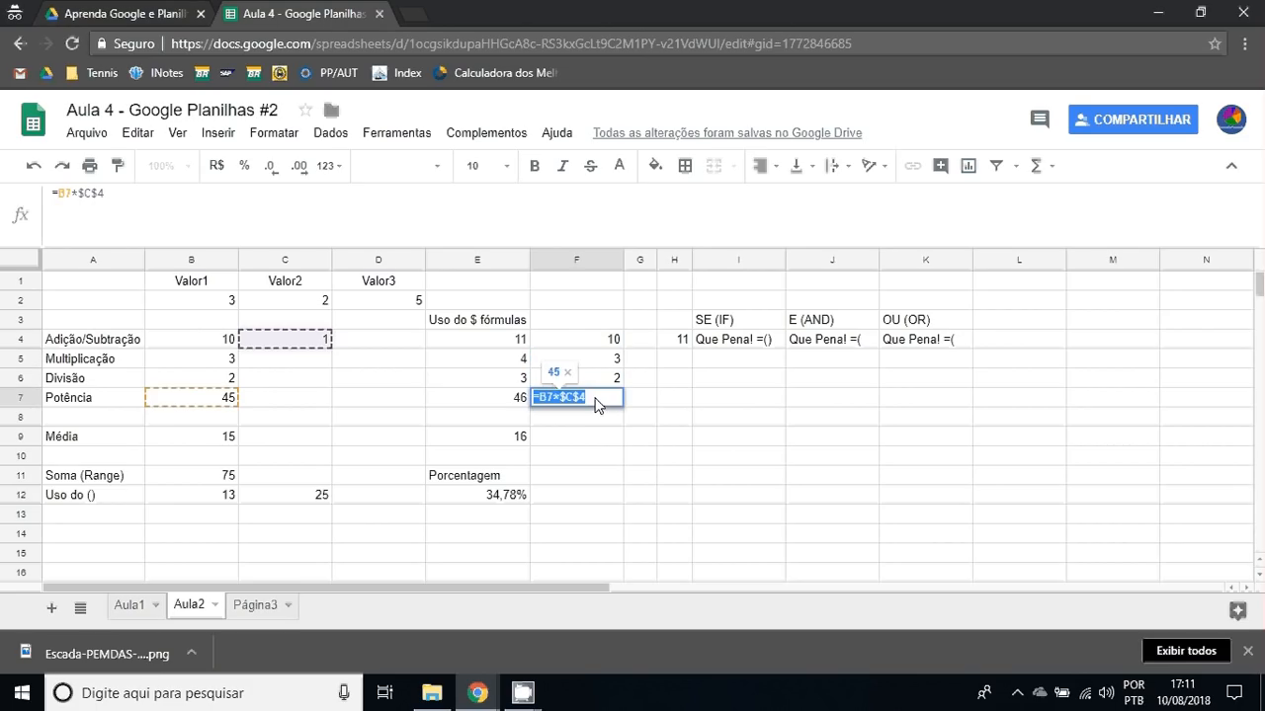
{"action": "key", "text": "Return"}
{"action": "key", "text": "Down"}
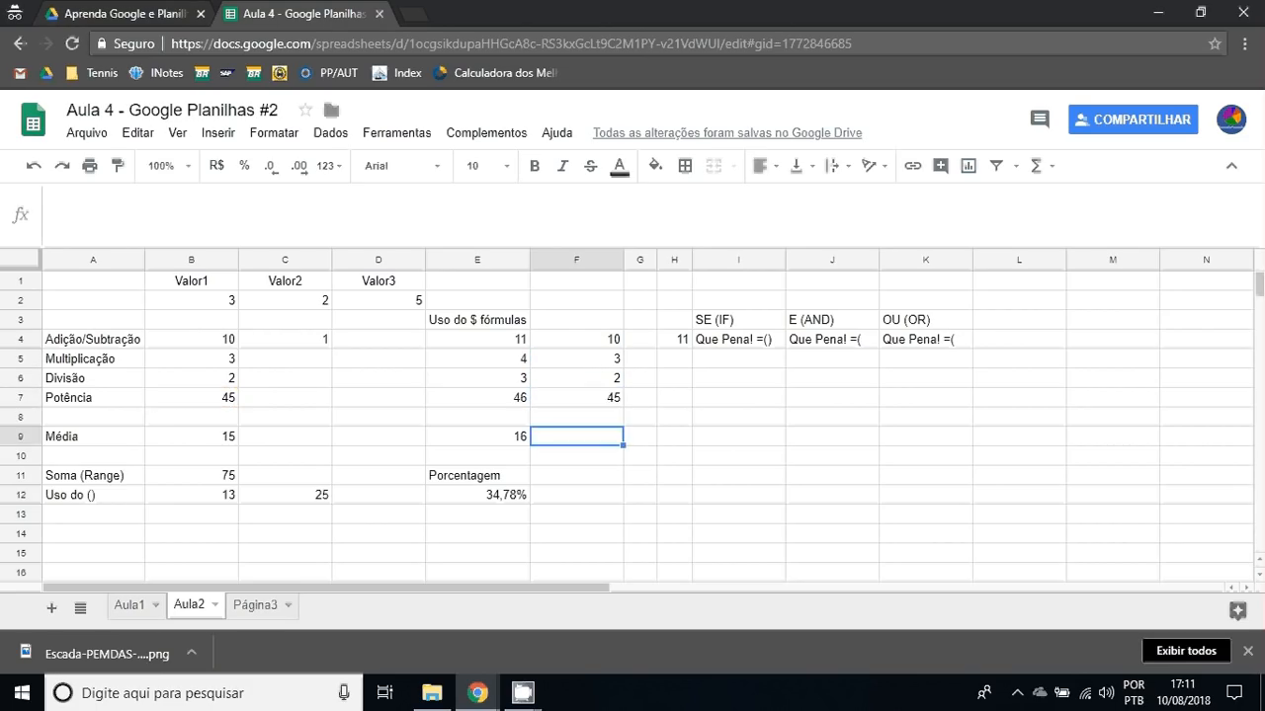
Examine the formula in E12 under the Porcentagem label and the number formats that can be applied to it.
{"action": "left_click", "coordinate": [502, 477]}
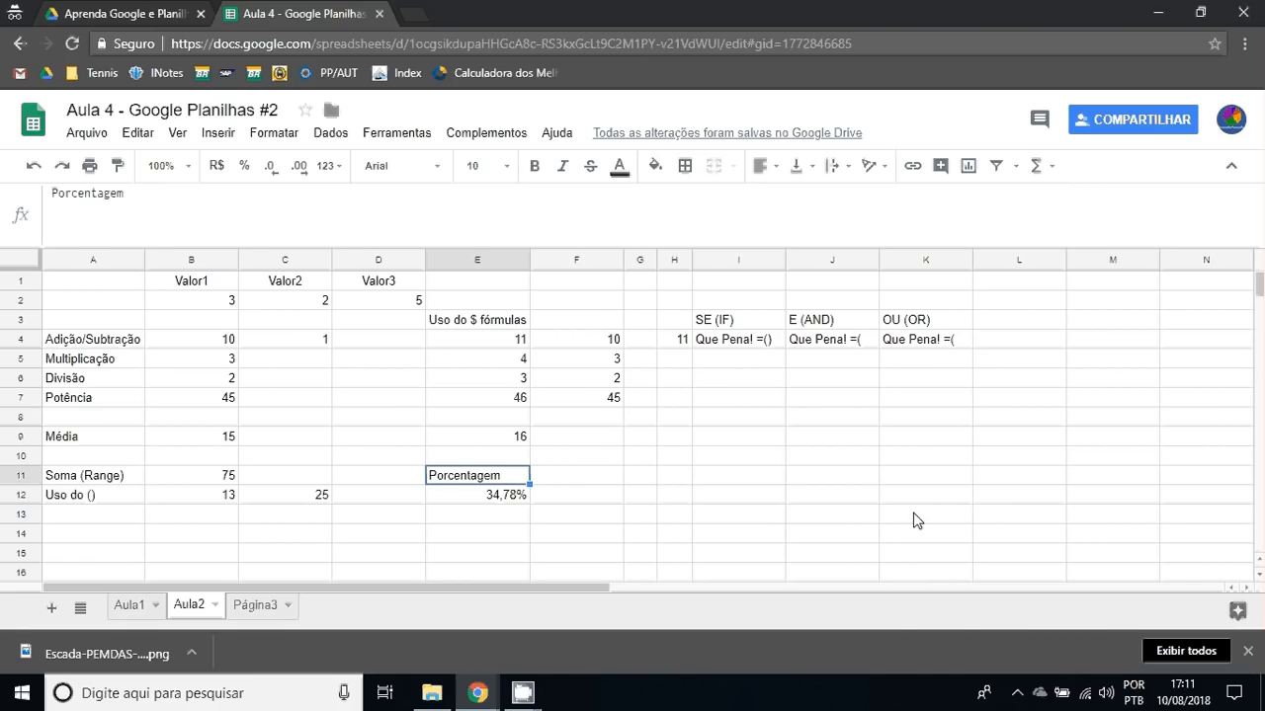
{"action": "key", "text": "Down"}
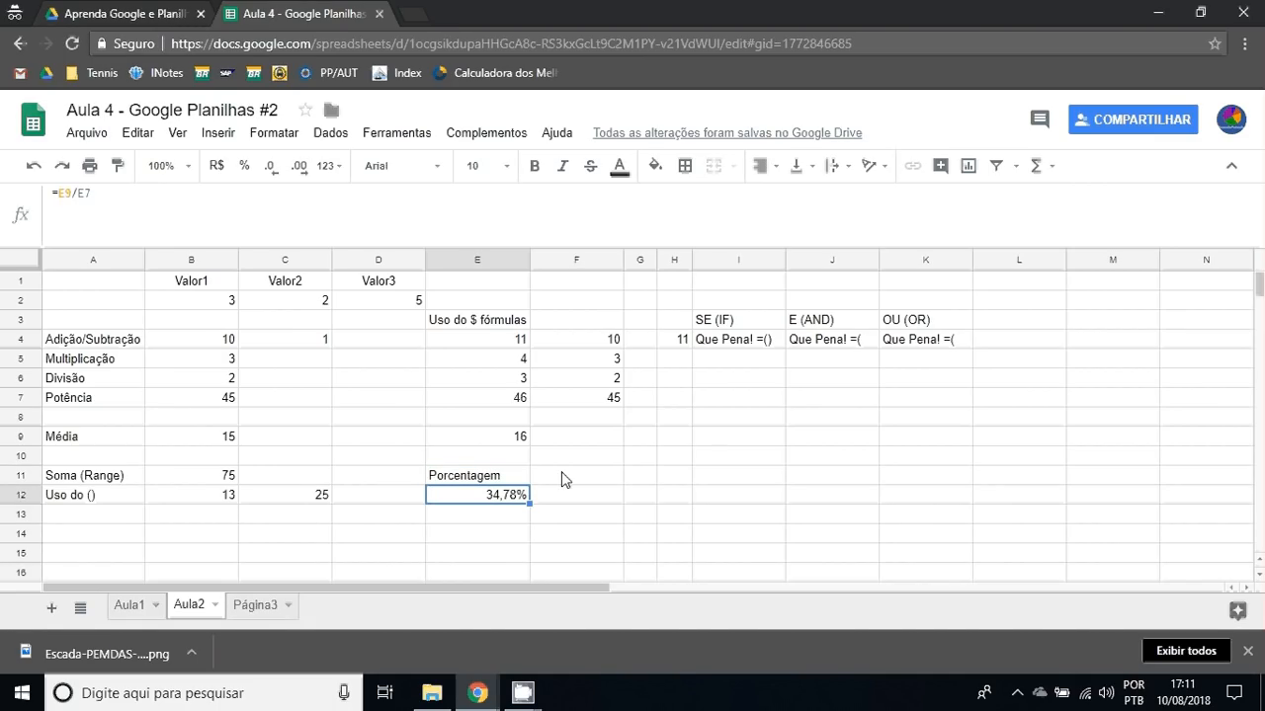
{"action": "left_click", "coordinate": [332, 166]}
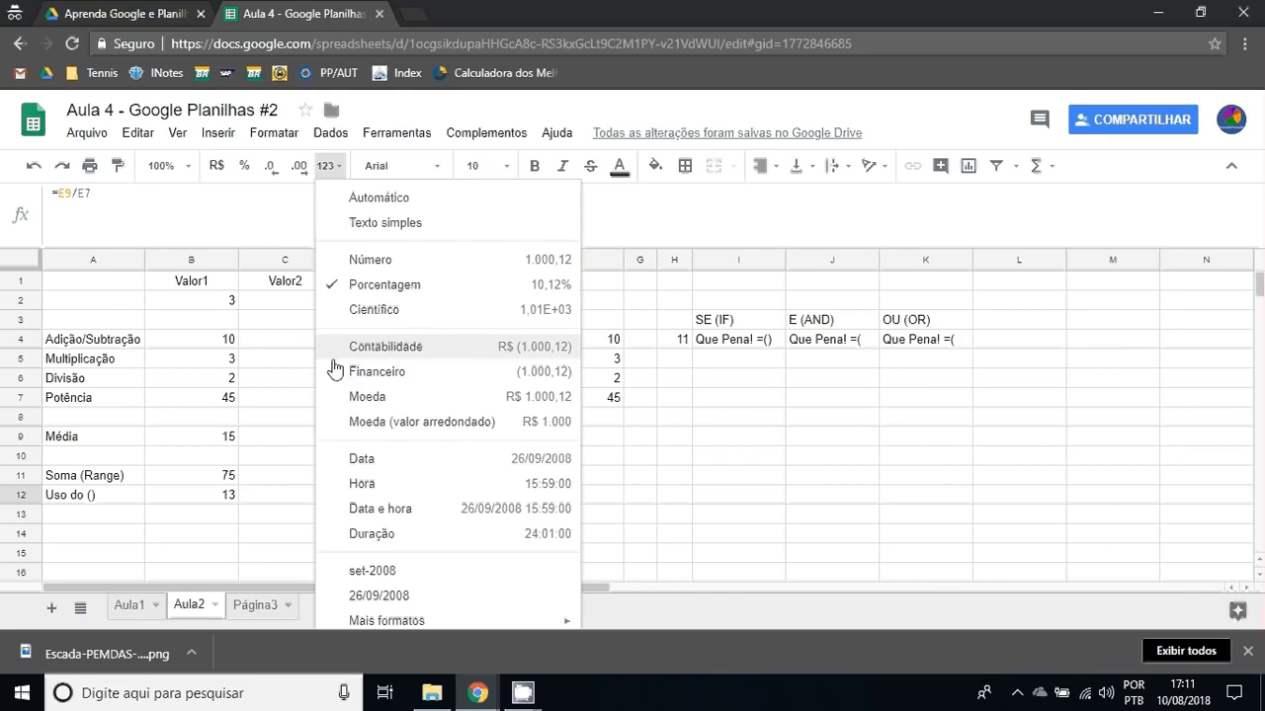
{"action": "left_click", "coordinate": [276, 133]}
{"action": "mouse_move", "coordinate": [373, 172]}
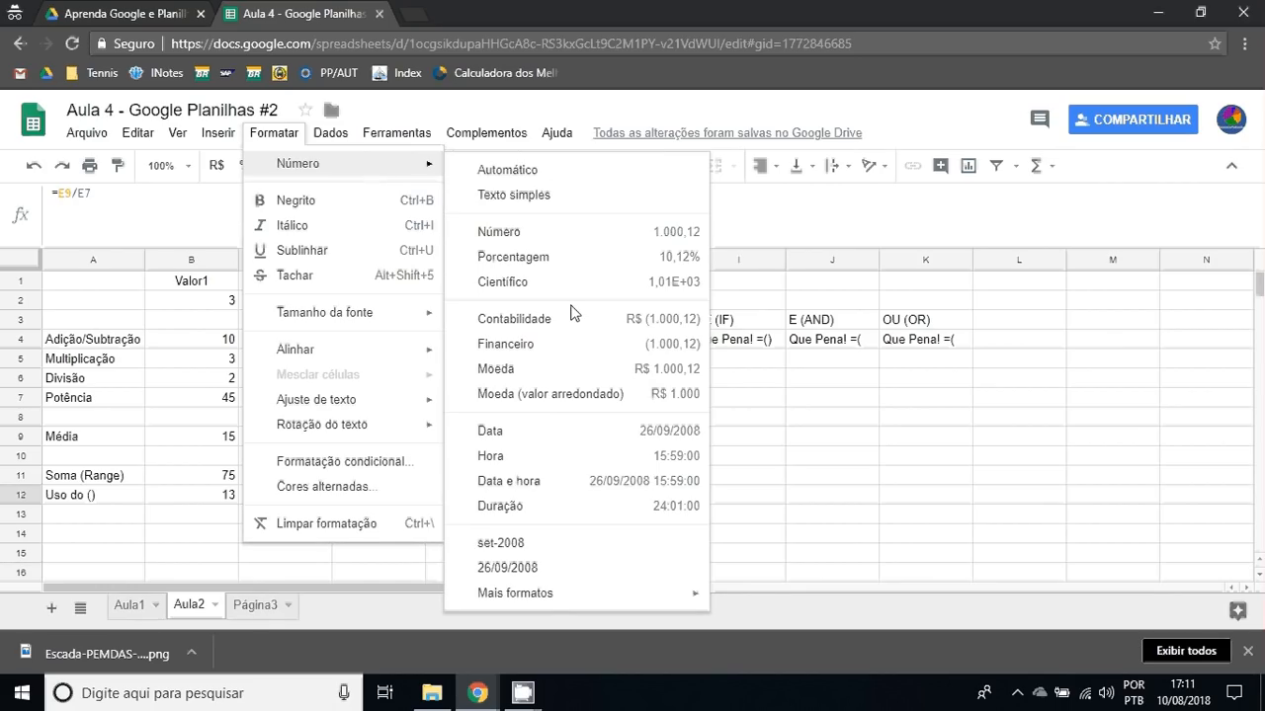
{"action": "key", "text": "Escape"}
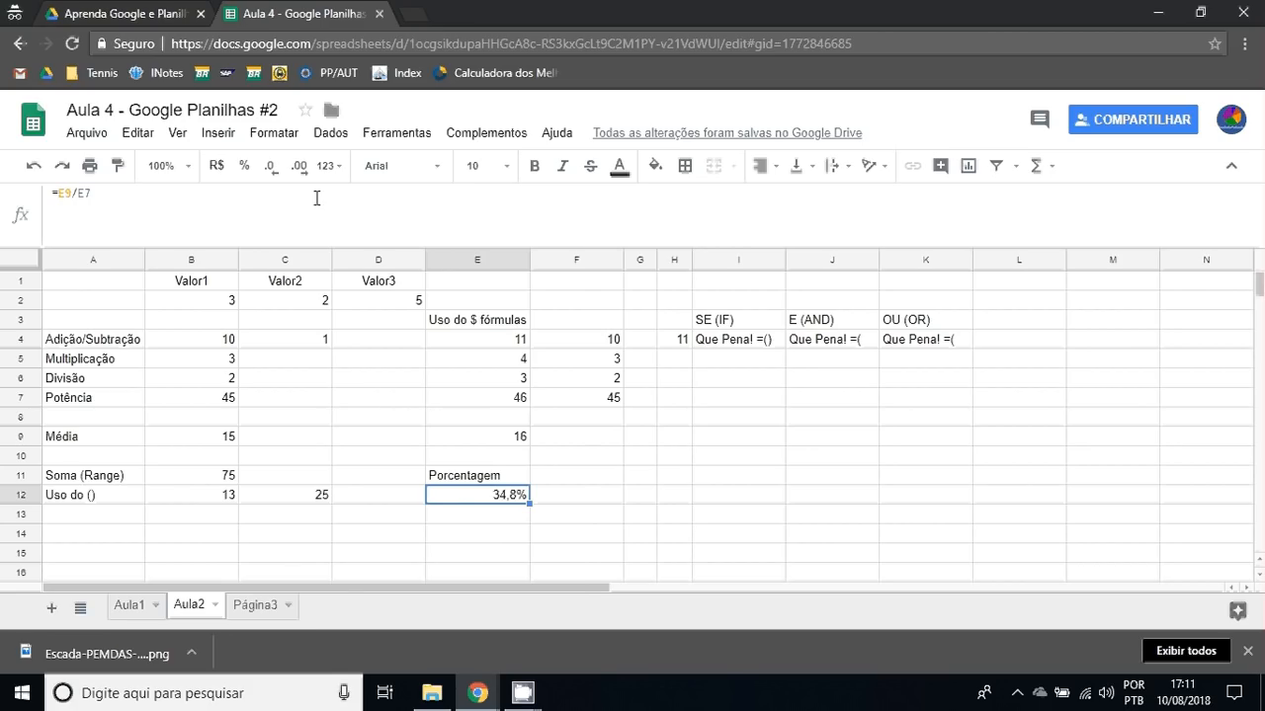
Apply the Porcentagem number format to E12, and switch it to the Número format.
{"action": "left_click", "coordinate": [327, 166]}
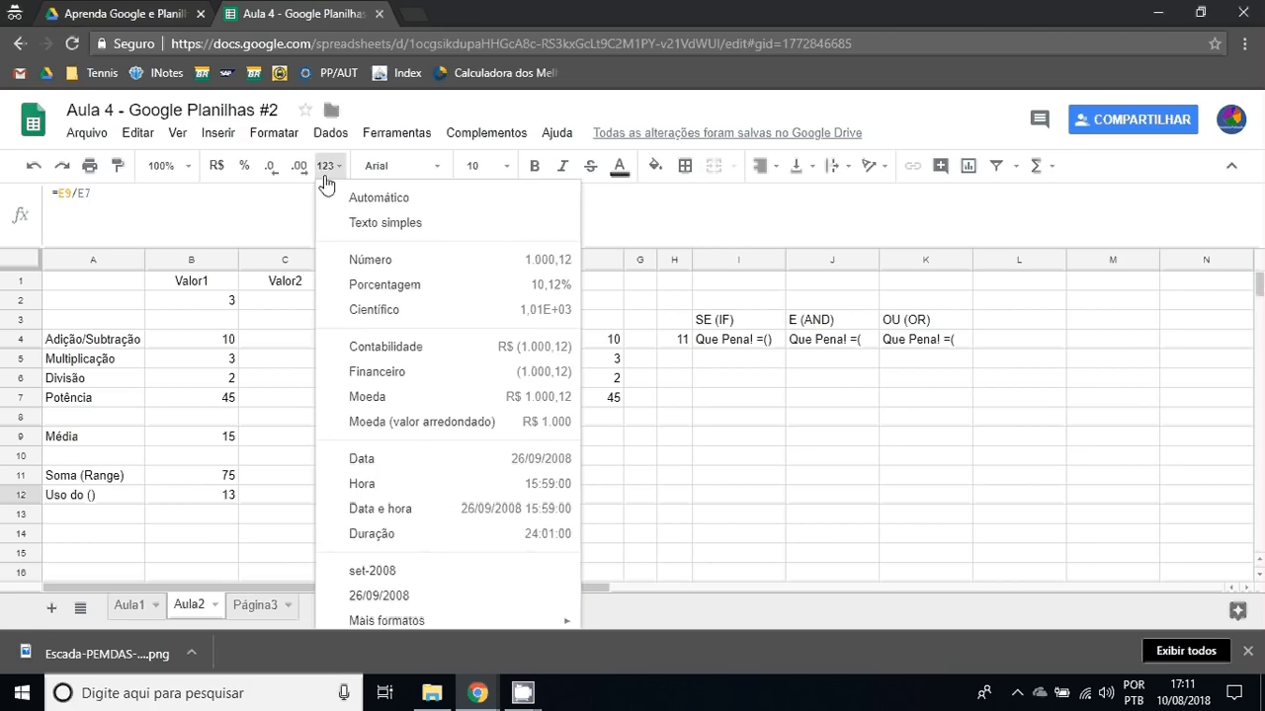
{"action": "left_click", "coordinate": [506, 287]}
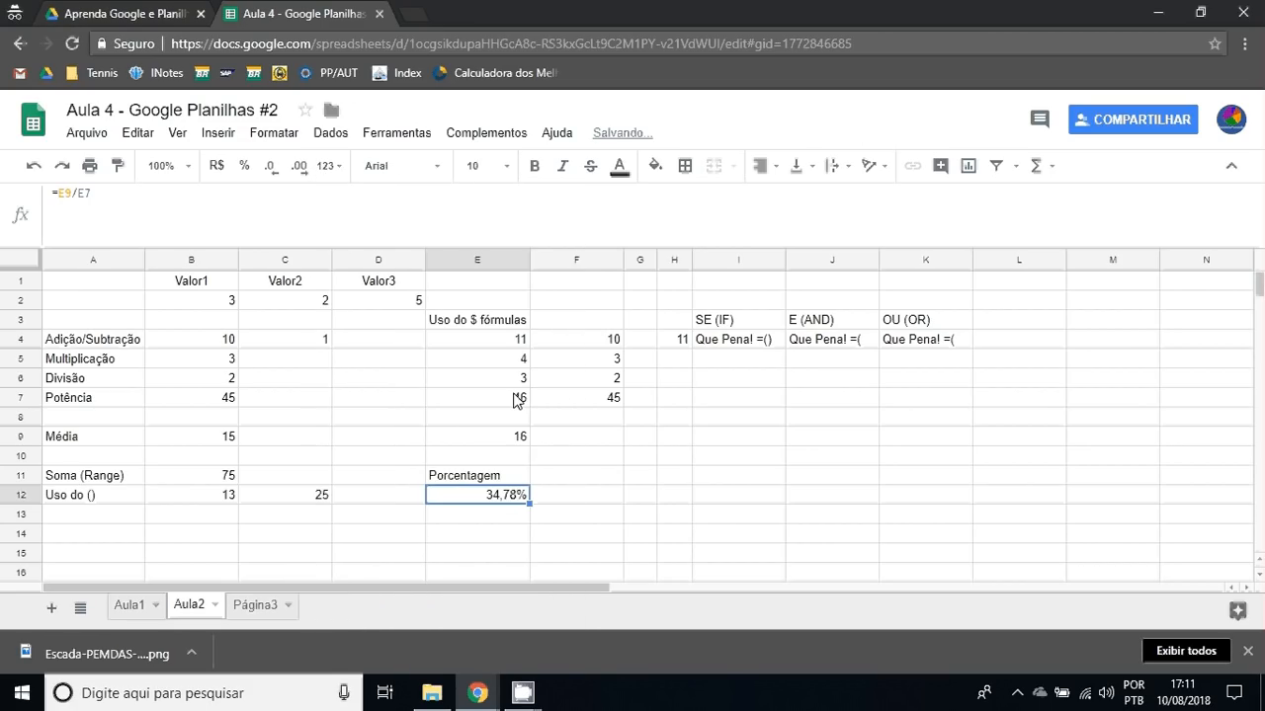
{"action": "left_click", "coordinate": [329, 165]}
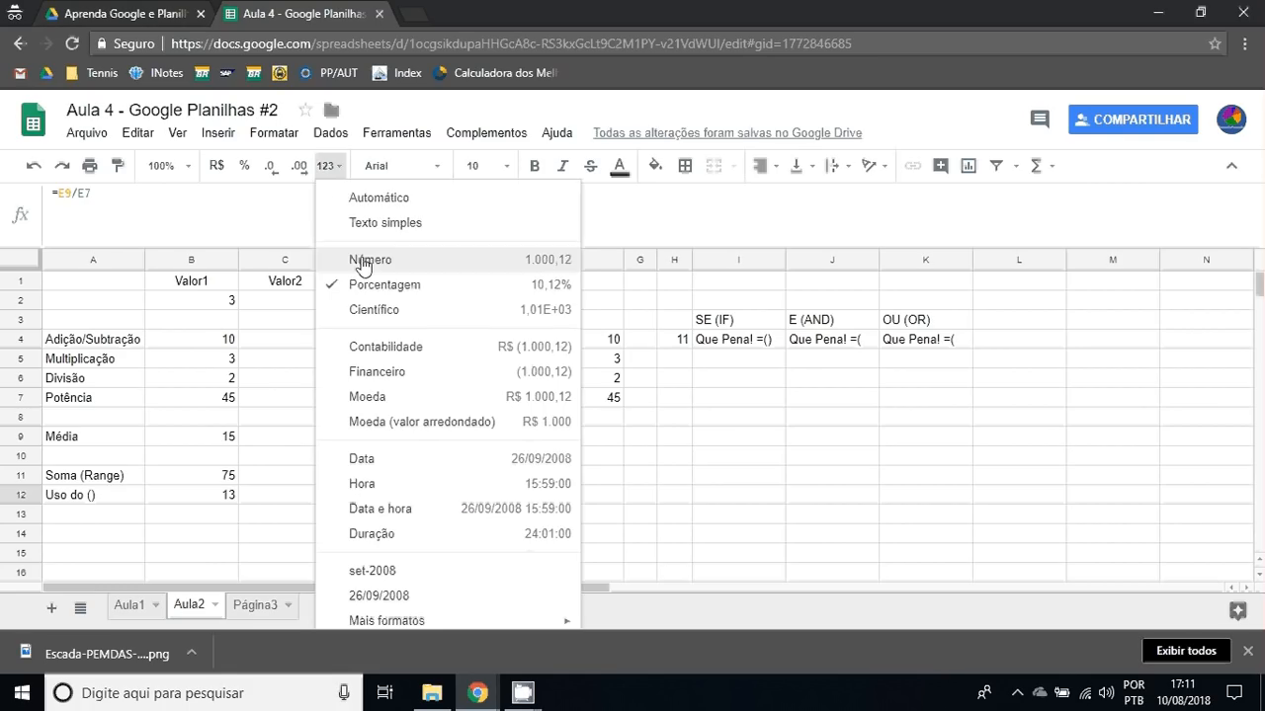
{"action": "left_click", "coordinate": [363, 261]}
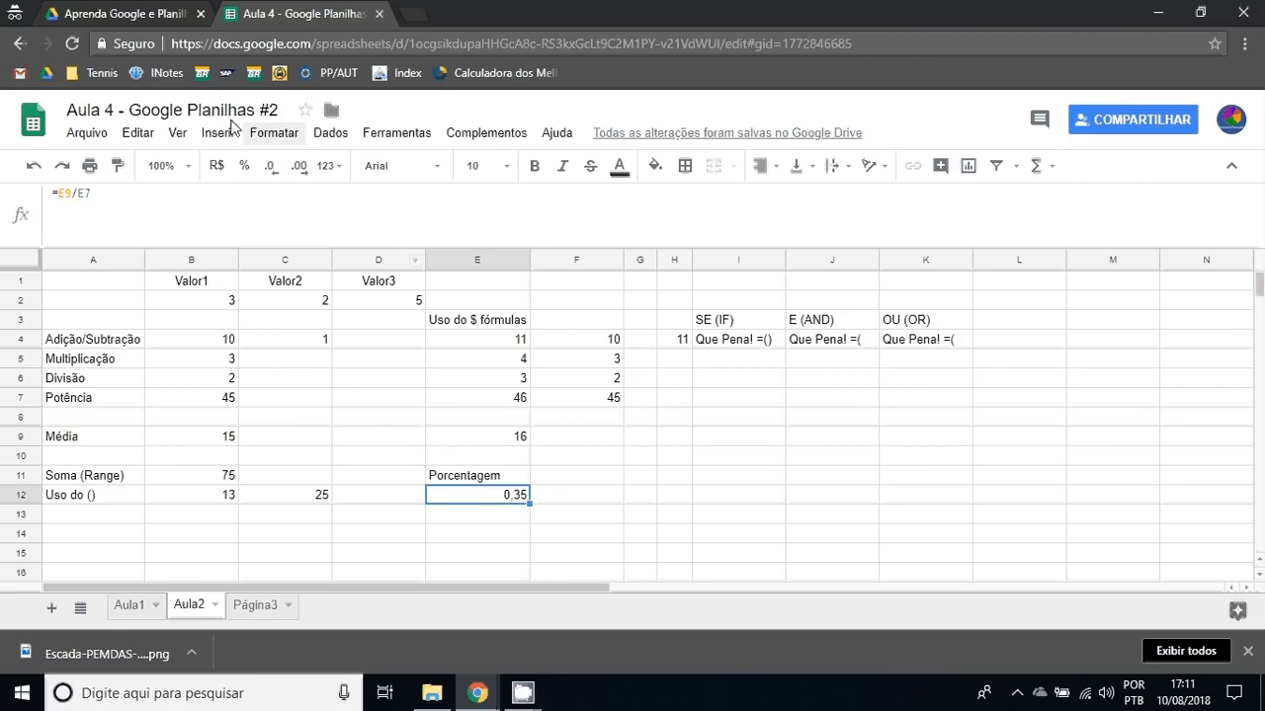
Try the R$ currency format with fewer and more decimal places on E12, and undo the formatting.
{"action": "left_click", "coordinate": [216, 165]}
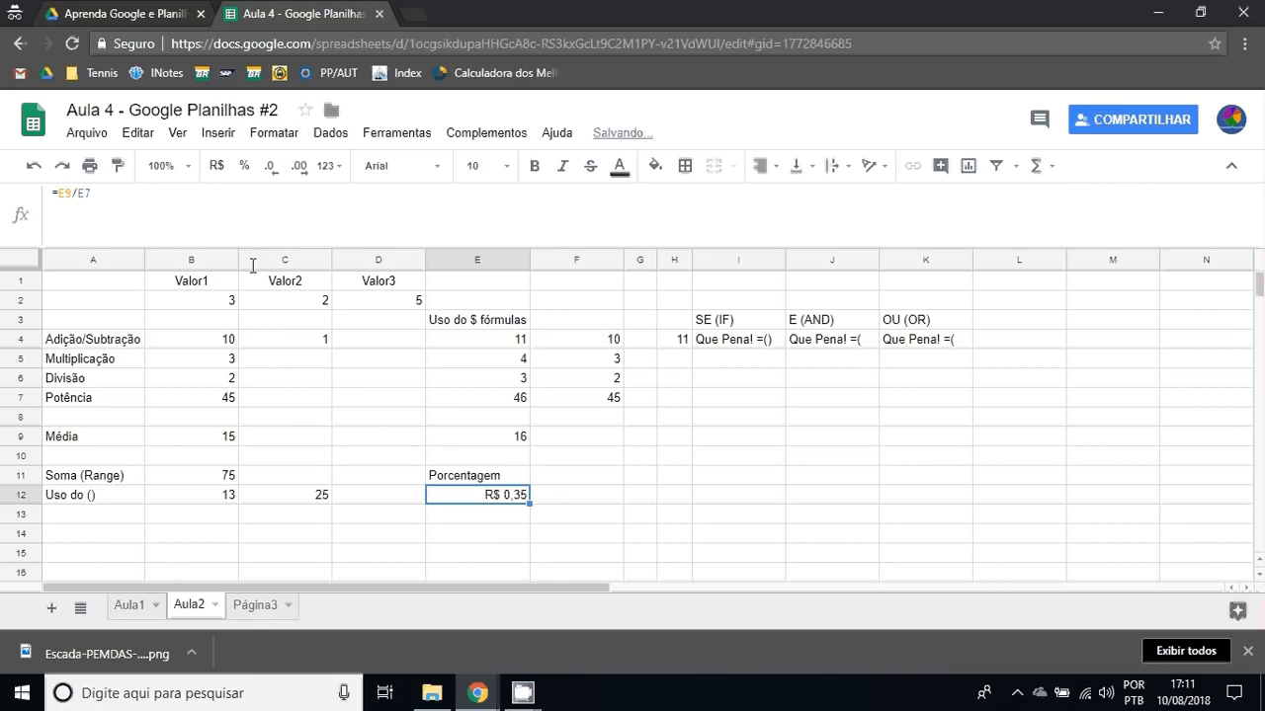
{"action": "left_click", "coordinate": [269, 166]}
{"action": "left_click", "coordinate": [300, 166]}
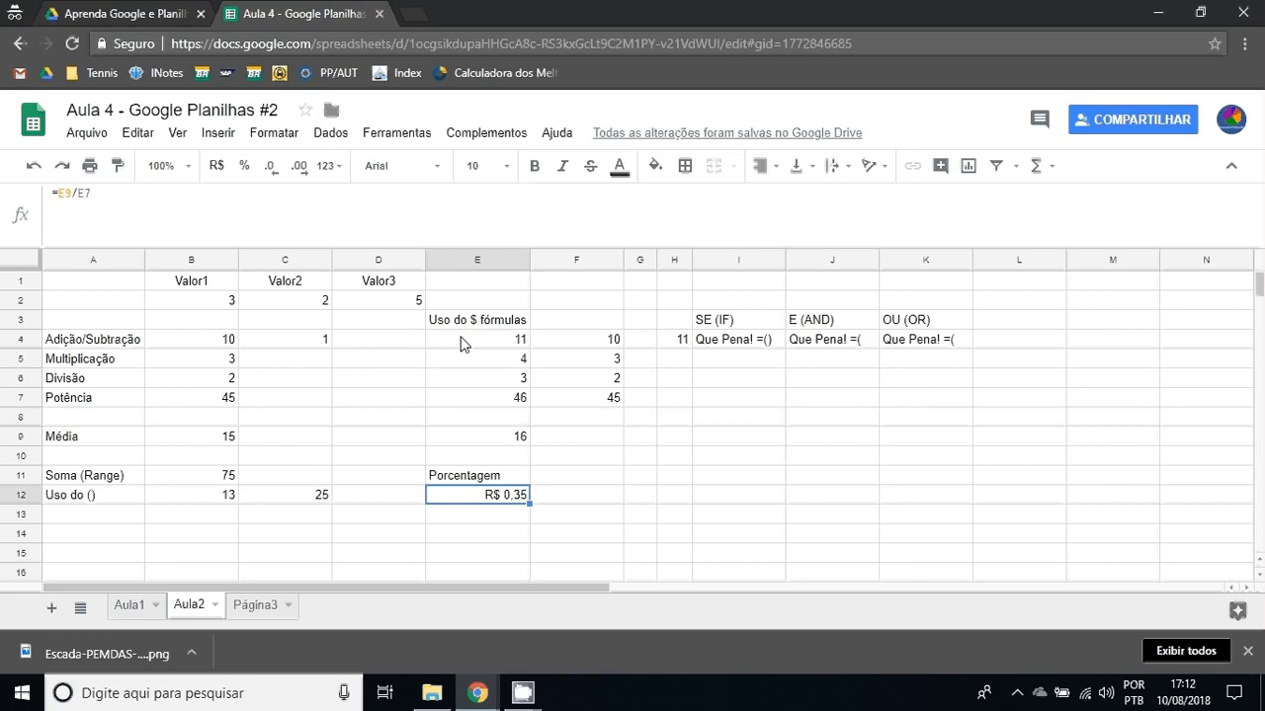
{"action": "left_click", "coordinate": [219, 167]}
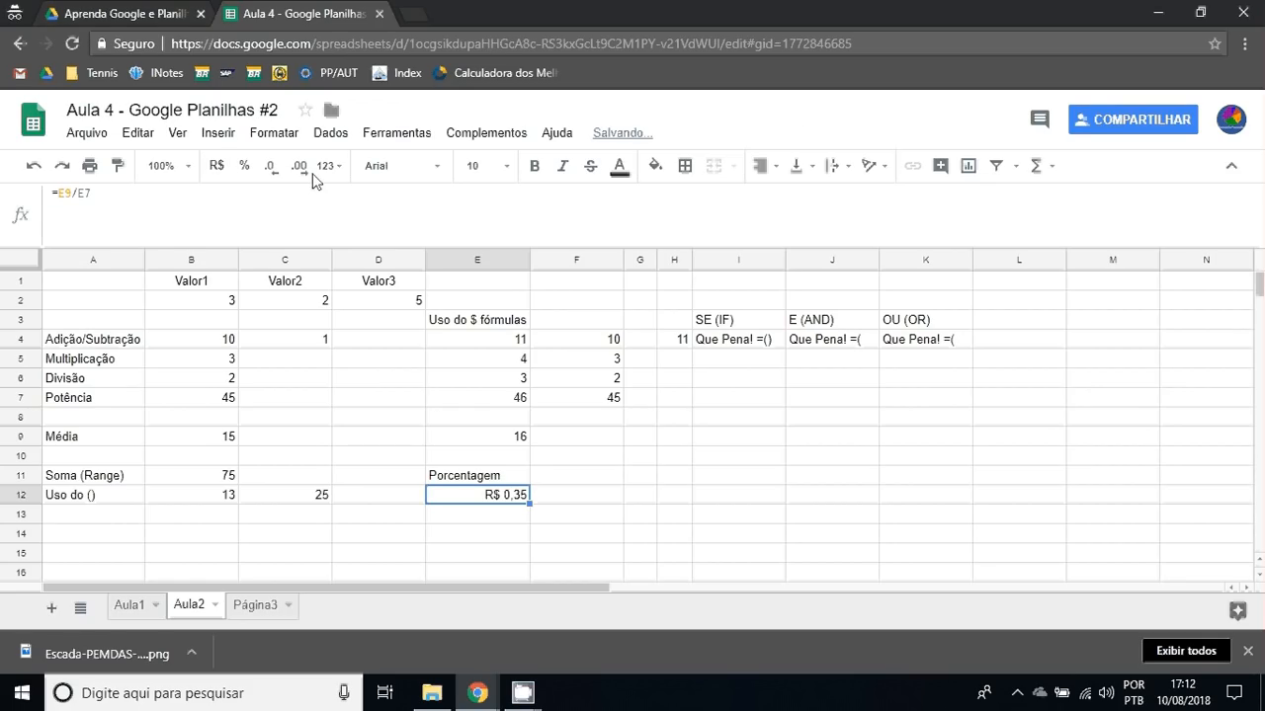
{"action": "key", "text": "ctrl+z"}
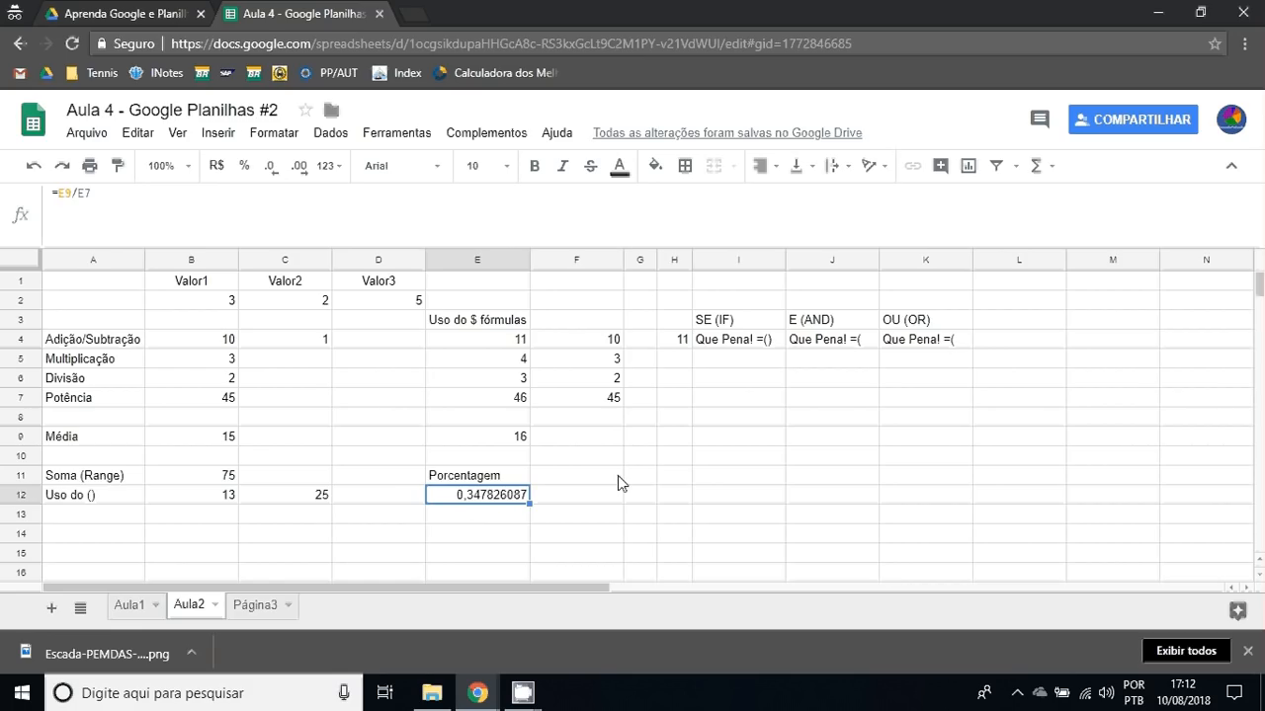
Try the Financeiro number format on E12, and format the cell as a percentage instead.
{"action": "left_click", "coordinate": [329, 166]}
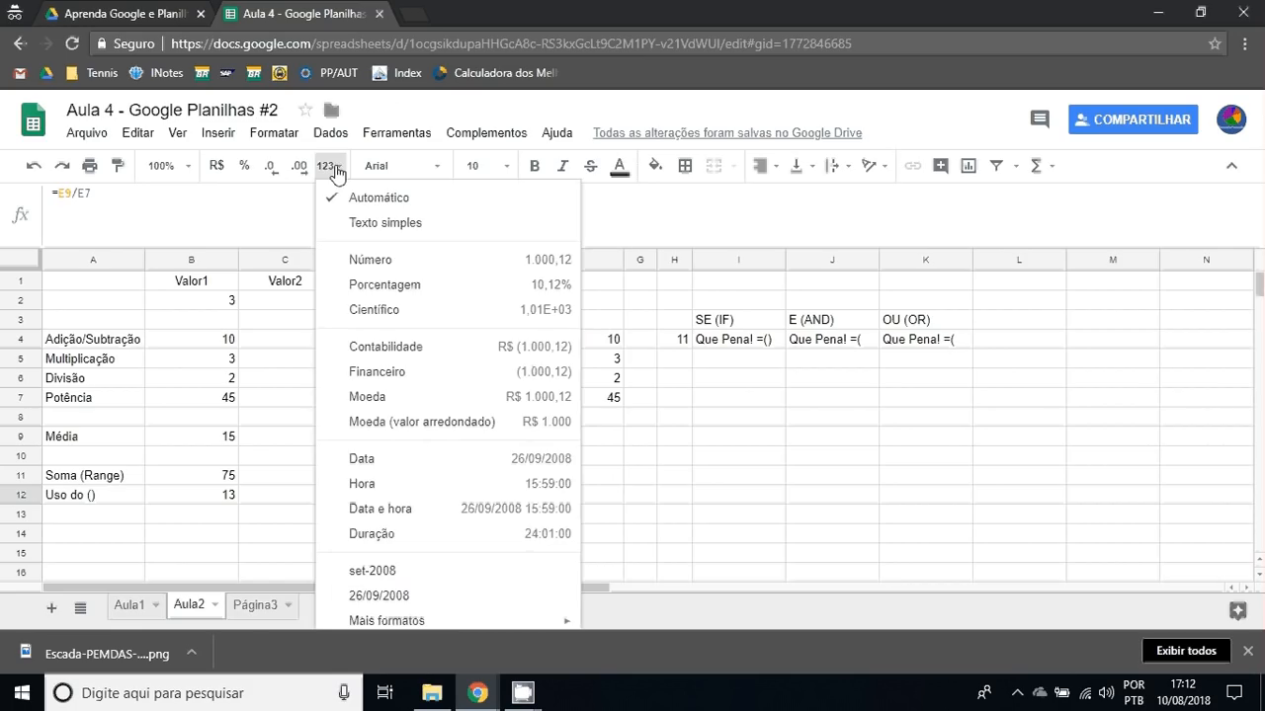
{"action": "left_click", "coordinate": [478, 372]}
{"action": "left_click", "coordinate": [328, 166]}
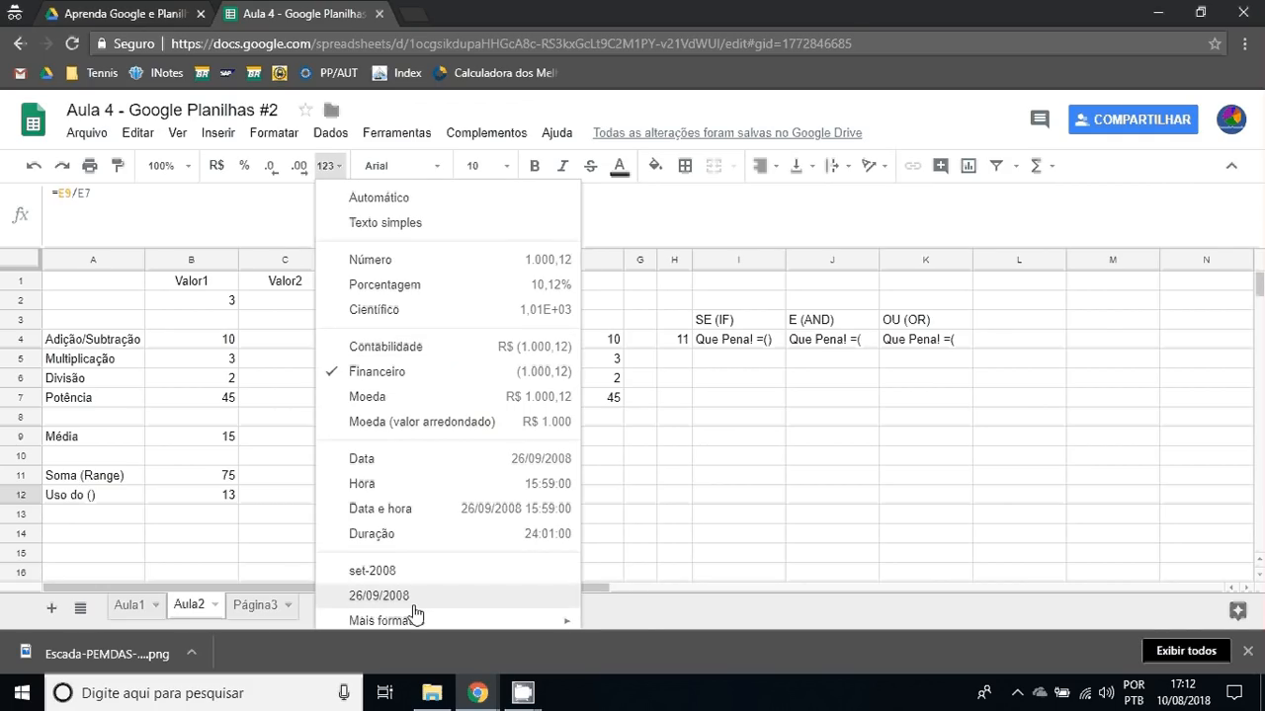
{"action": "left_click", "coordinate": [539, 263]}
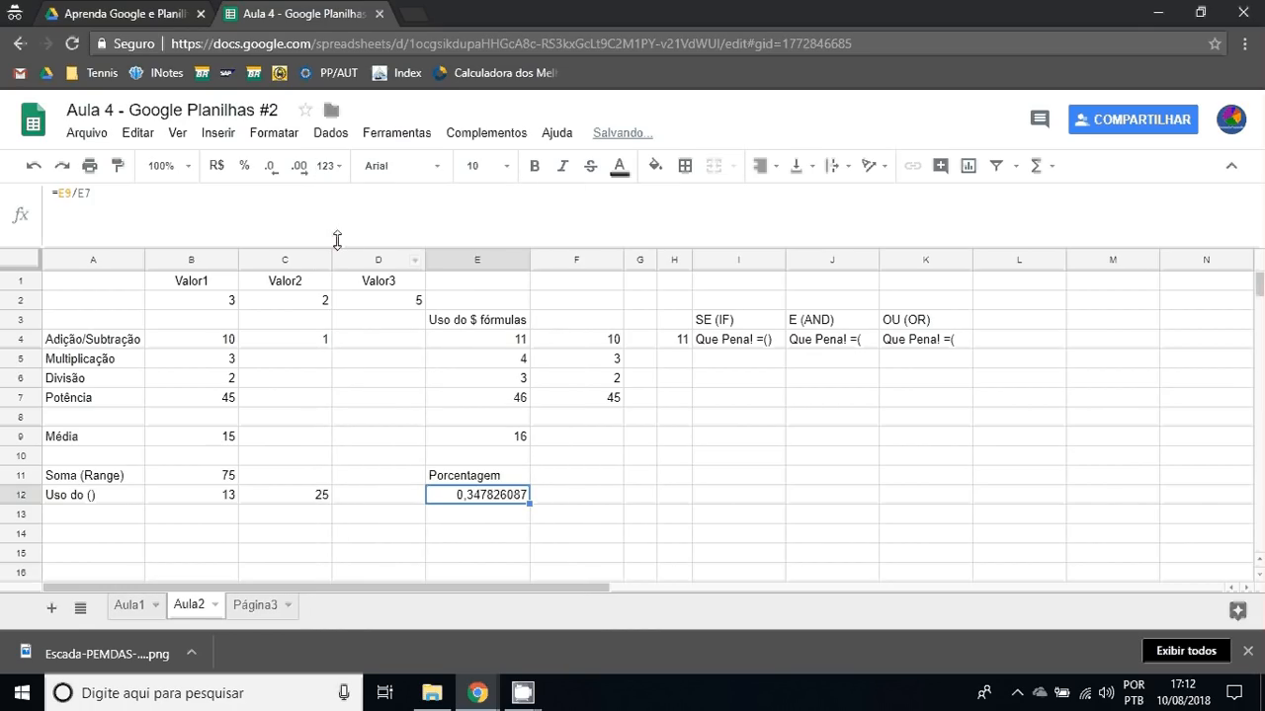
{"action": "key", "text": "ctrl+shift+5"}
Move across row 13 from G13 to Q13 to shift the view towards the SE (IF), E (AND) and OU (OR) examples.
{"action": "left_click", "coordinate": [642, 515]}
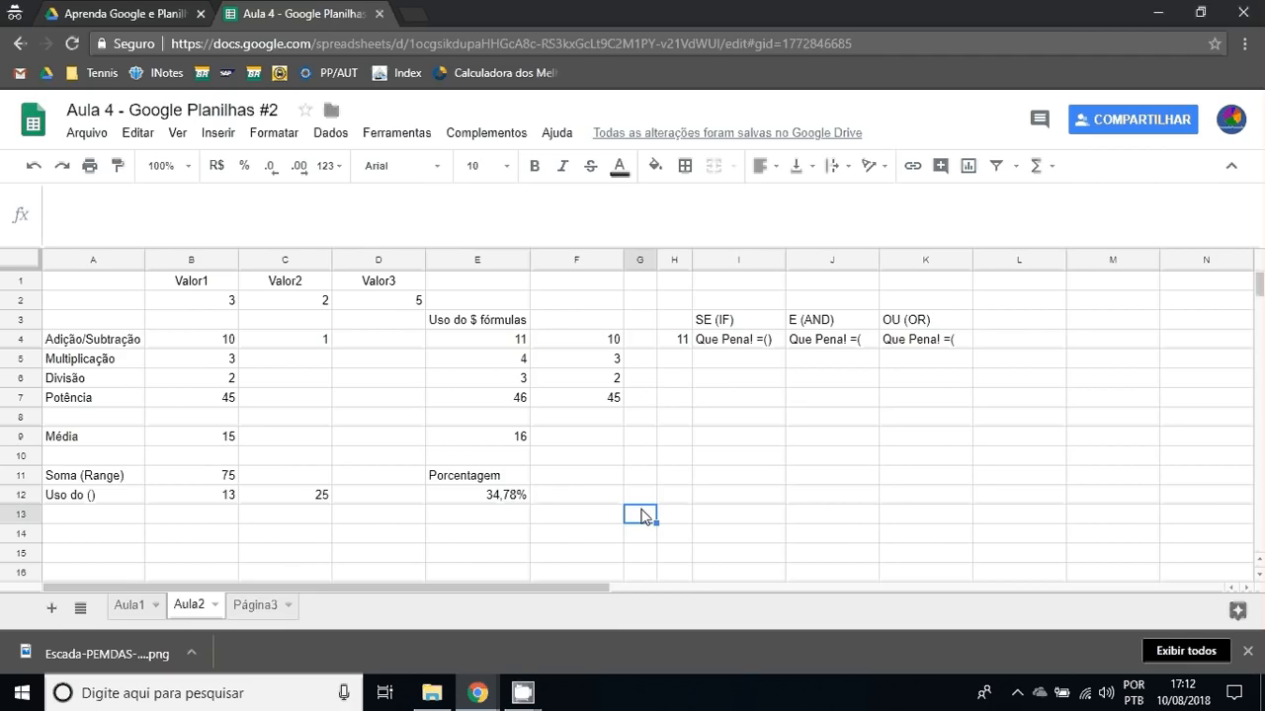
{"action": "key", "text": "Right"}
{"action": "key", "text": "Right"}
{"action": "key", "text": "Right"}
{"action": "key", "text": "Right"}
{"action": "key", "text": "Right"}
{"action": "key", "text": "Right"}
{"action": "key", "text": "Right"}
{"action": "key", "text": "Right"}
{"action": "key", "text": "Right"}
{"action": "key", "text": "Right"}
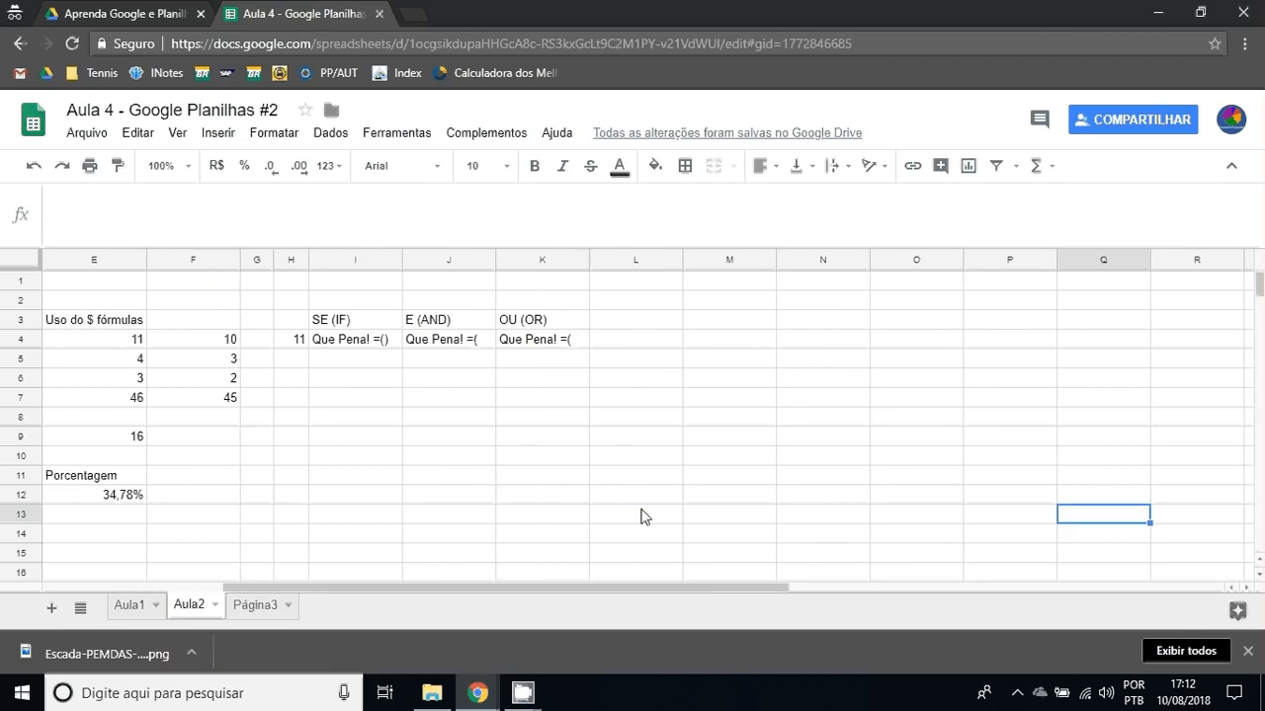
Go from Q13 to the SE (IF) heading in I3.
{"action": "key", "text": "Up"}
{"action": "key", "text": "Up"}
{"action": "key", "text": "Up"}
{"action": "key", "text": "Up"}
{"action": "key", "text": "Up"}
{"action": "key", "text": "Up"}
{"action": "key", "text": "Up"}
{"action": "key", "text": "Up"}
{"action": "key", "text": "Up"}
{"action": "key", "text": "Up"}
{"action": "key", "text": "Up"}
{"action": "key", "text": "Up"}
{"action": "key", "text": "Left"}
{"action": "key", "text": "Left"}
{"action": "key", "text": "Left"}
{"action": "key", "text": "Left"}
{"action": "key", "text": "Left"}
{"action": "key", "text": "Left"}
{"action": "key", "text": "Left"}
{"action": "key", "text": "Left"}
{"action": "key", "text": "Left"}
{"action": "key", "text": "Left"}
{"action": "key", "text": "Left"}
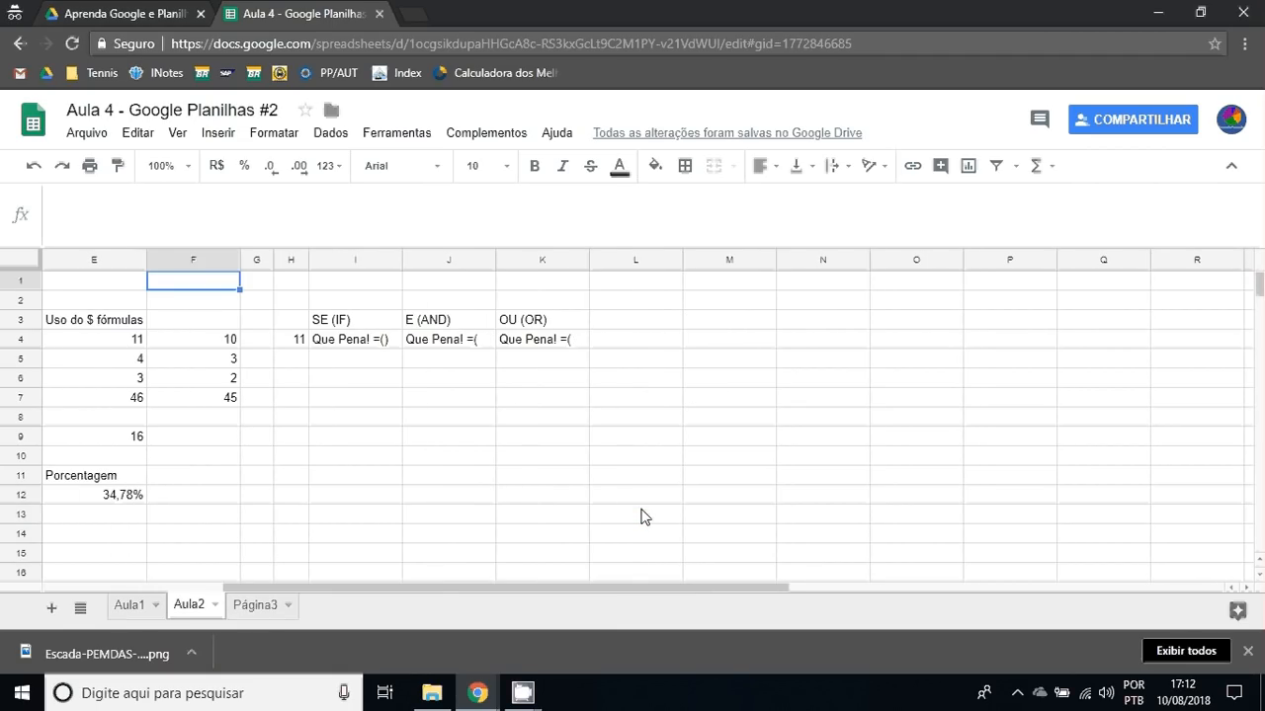
{"action": "key", "text": "Right"}
{"action": "key", "text": "Right"}
{"action": "key", "text": "Right"}
{"action": "key", "text": "Down"}
{"action": "key", "text": "Down"}
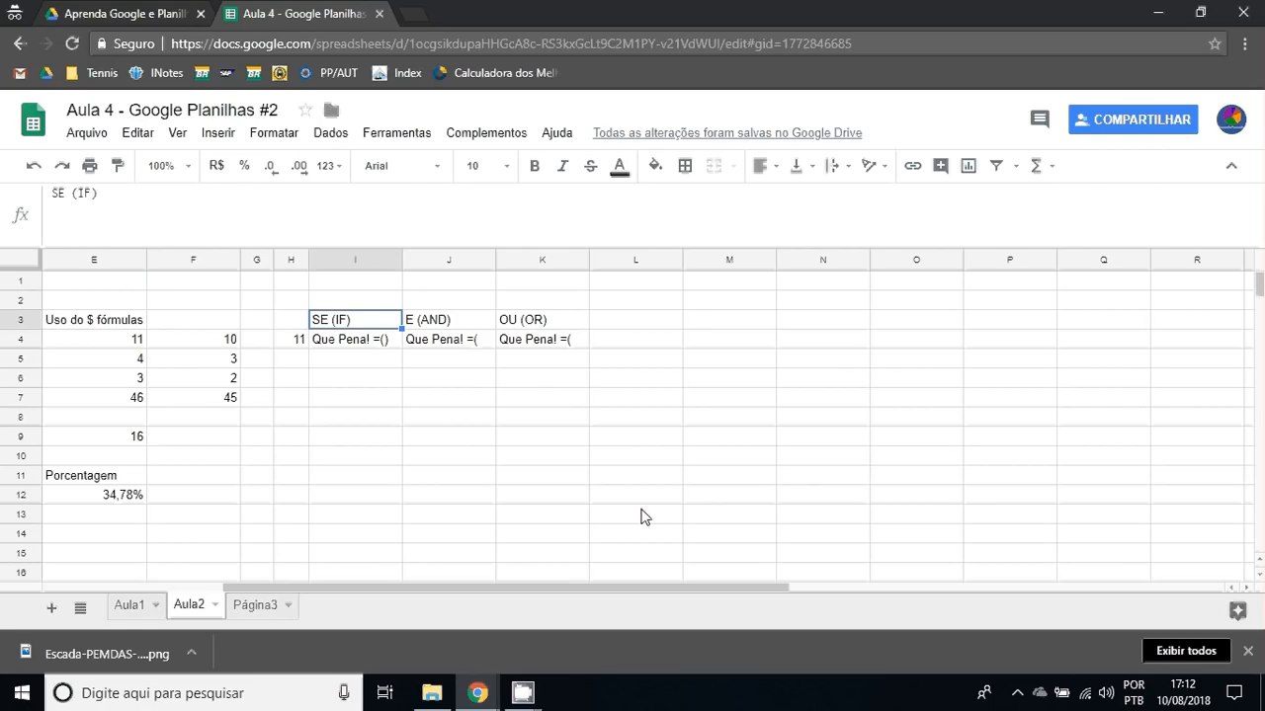
Highlight the SE (IF), E (AND) and OU (OR) headings in I3:K3 and go to the empty cell I9.
{"action": "key", "text": "Down"}
{"action": "key", "text": "Up"}
{"action": "key", "text": "Up"}
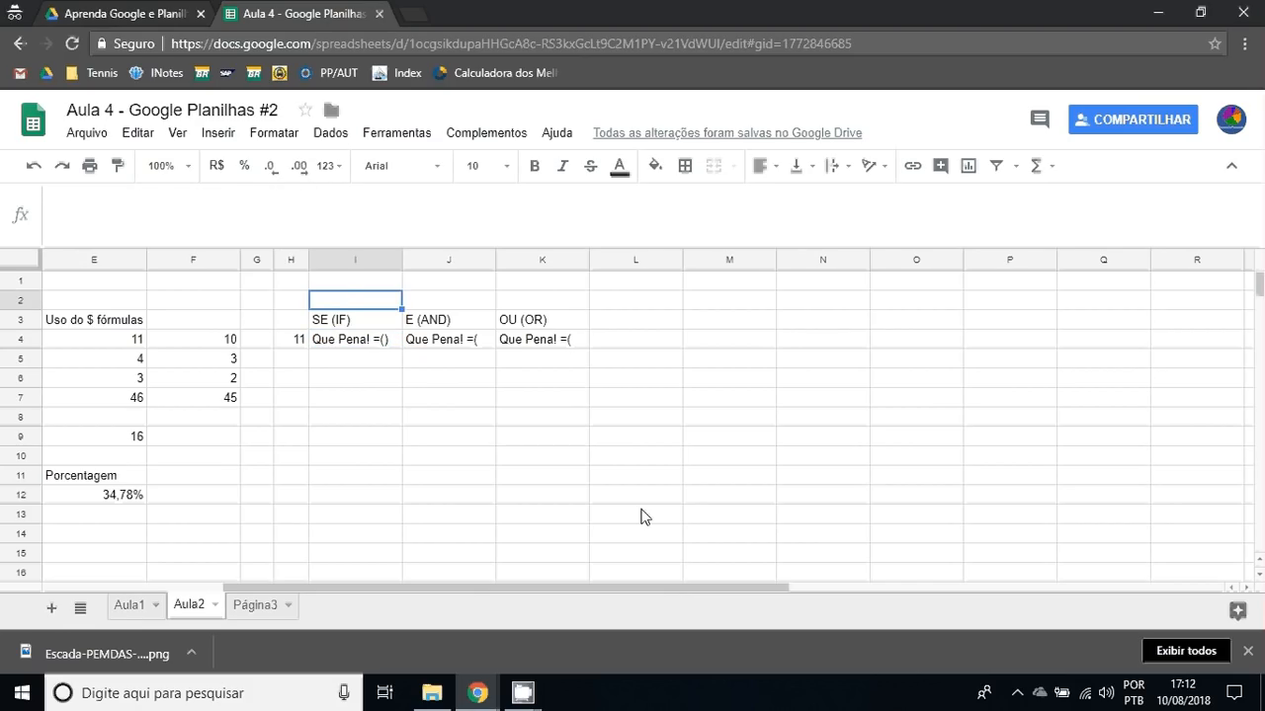
{"action": "key", "text": "Down"}
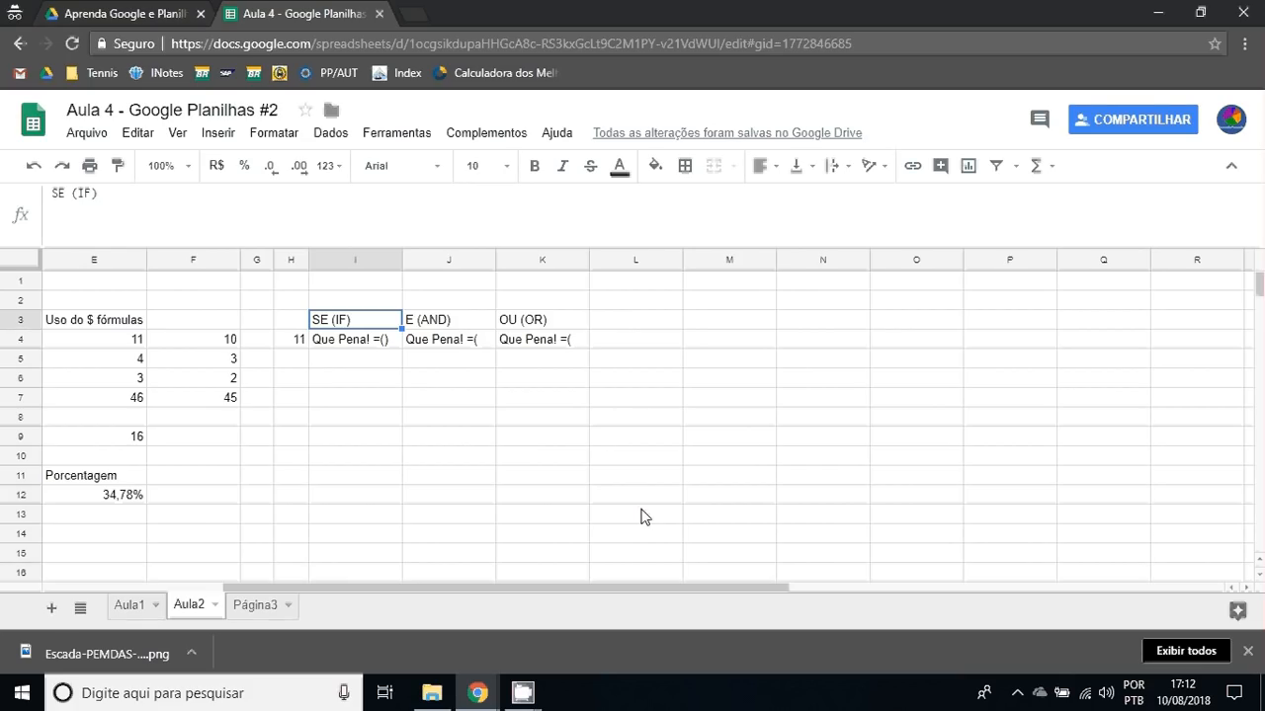
{"action": "key", "text": "shift+Right"}
{"action": "key", "text": "shift+Right"}
{"action": "key", "text": "shift+Left"}
{"action": "key", "text": "shift+Left"}
{"action": "left_click", "coordinate": [384, 436]}
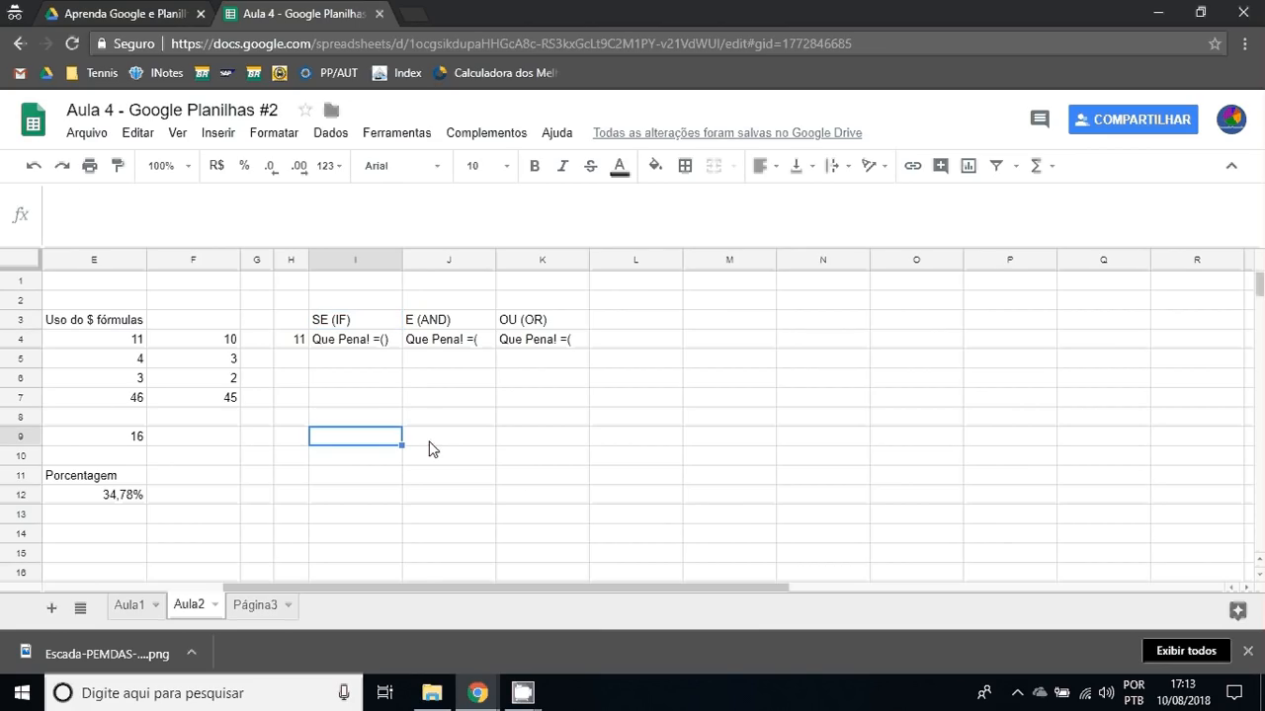
Examine the OU formula in K4 and the arguments of the SE formula in I4.
{"action": "key", "text": "Home"}
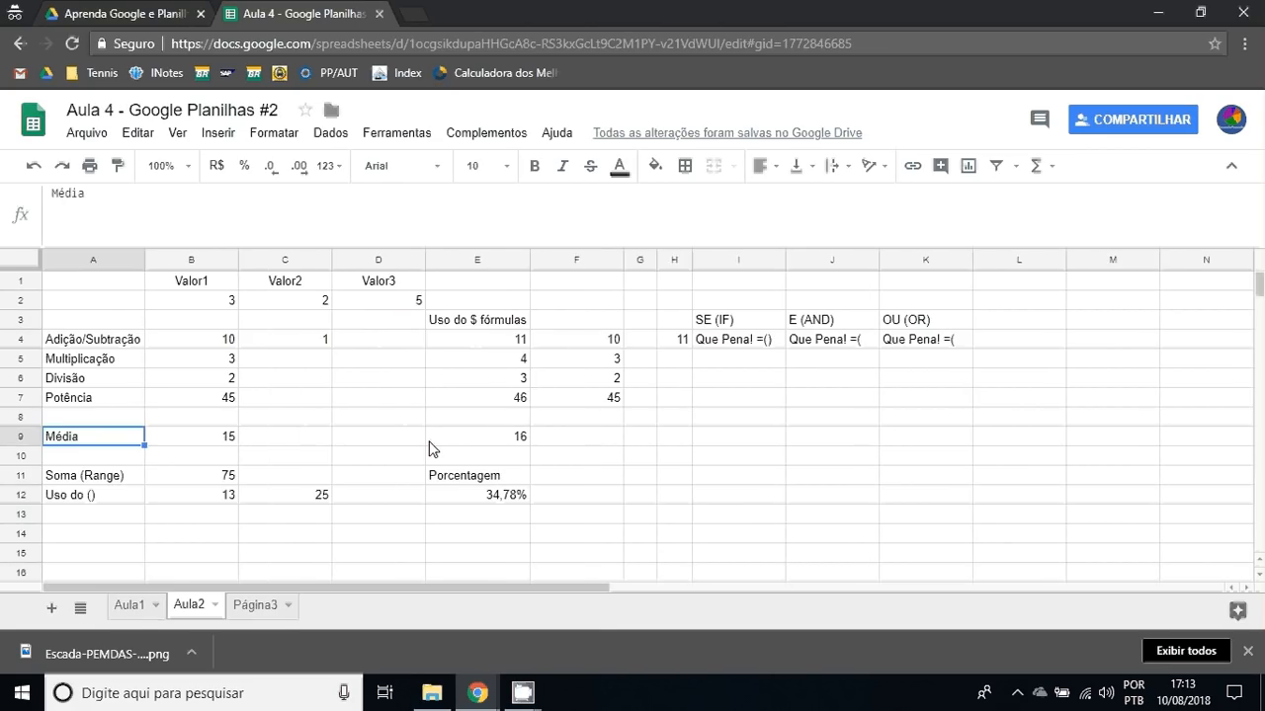
{"action": "left_click", "coordinate": [923, 341]}
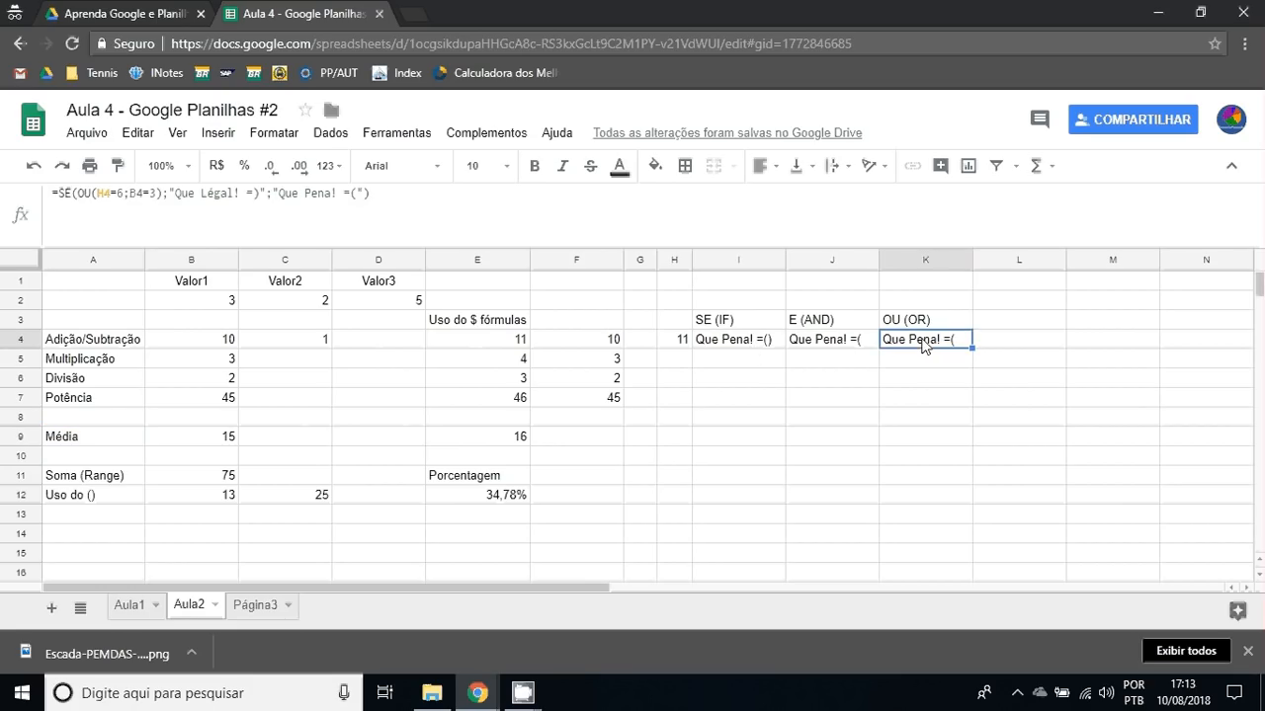
{"action": "left_click", "coordinate": [749, 341]}
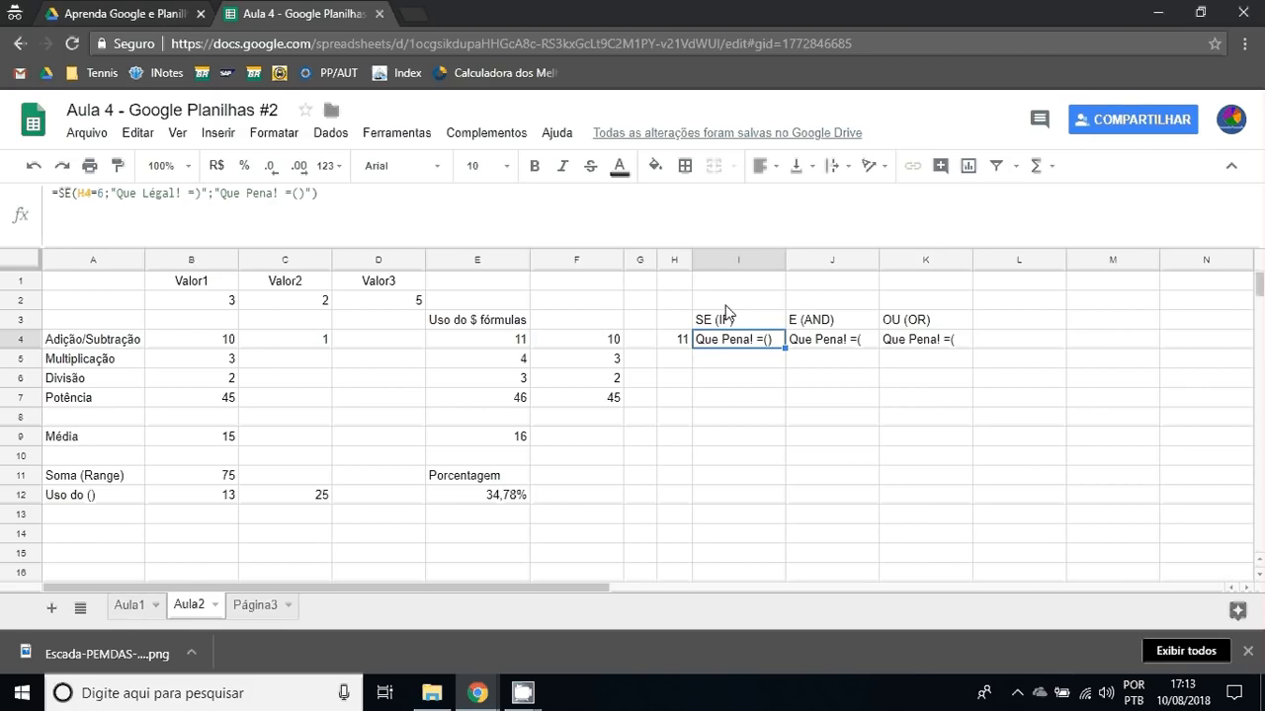
{"action": "double_click", "coordinate": [727, 341]}
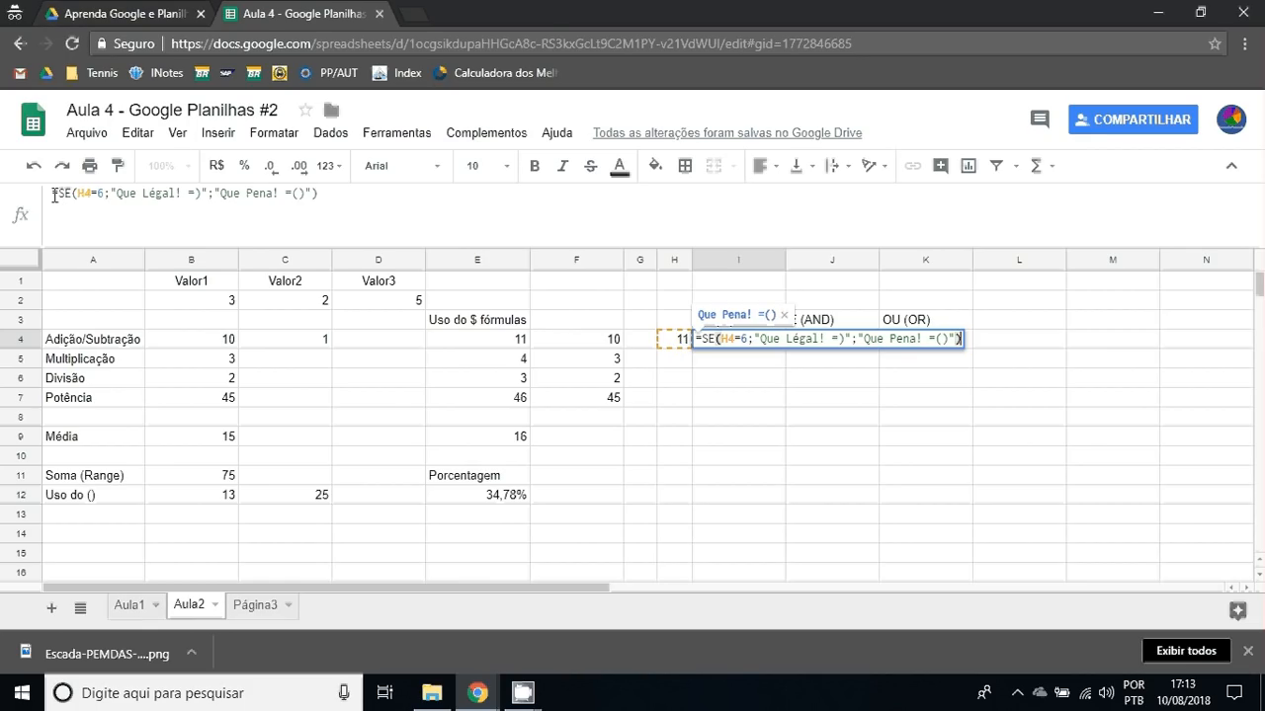
{"action": "left_click", "coordinate": [111, 194]}
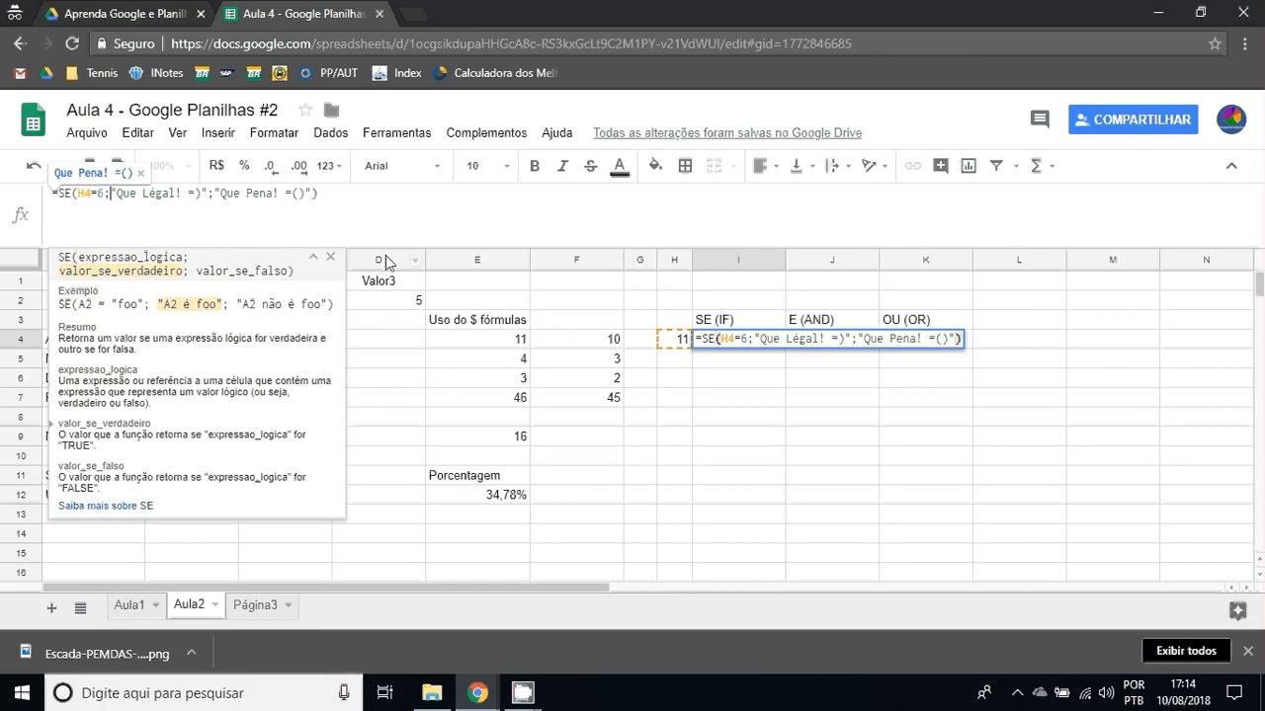
{"action": "key", "text": "Return"}
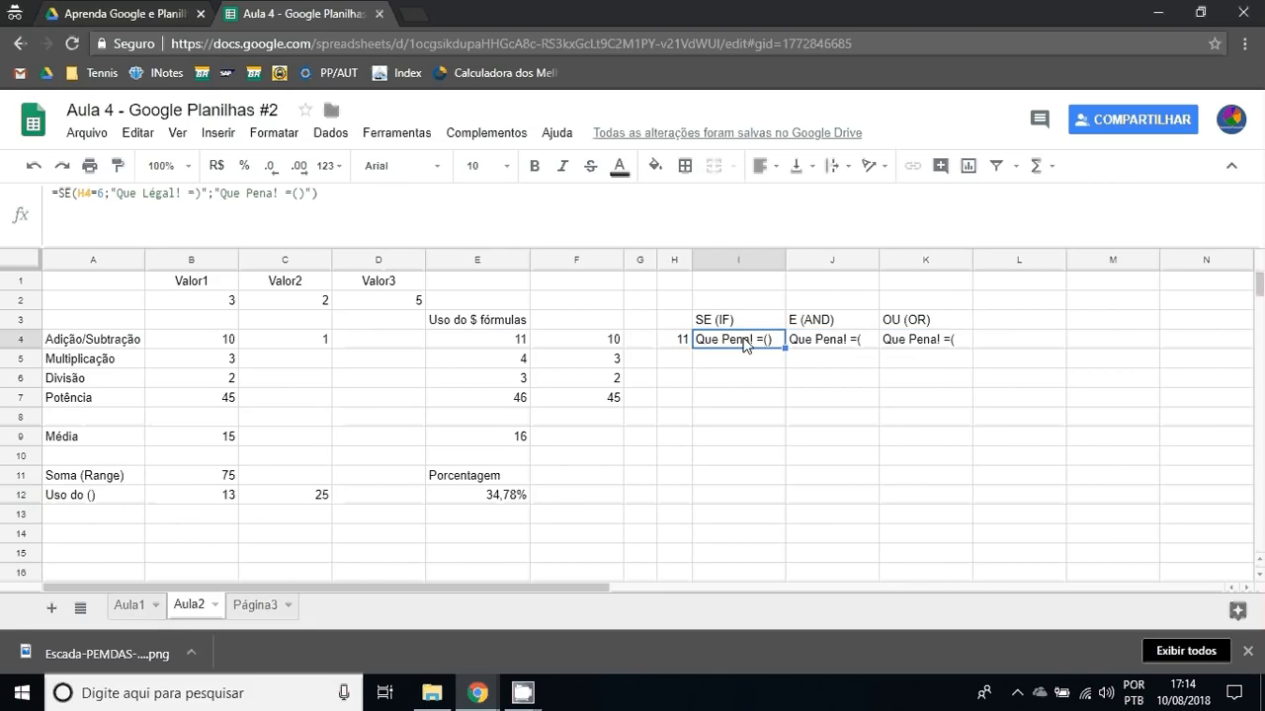
Remove the extra closing parenthesis from I4's false text, making the formula =SE(H4=6;"Que Légal! =)";"Que Pena! =(").
{"action": "double_click", "coordinate": [745, 343]}
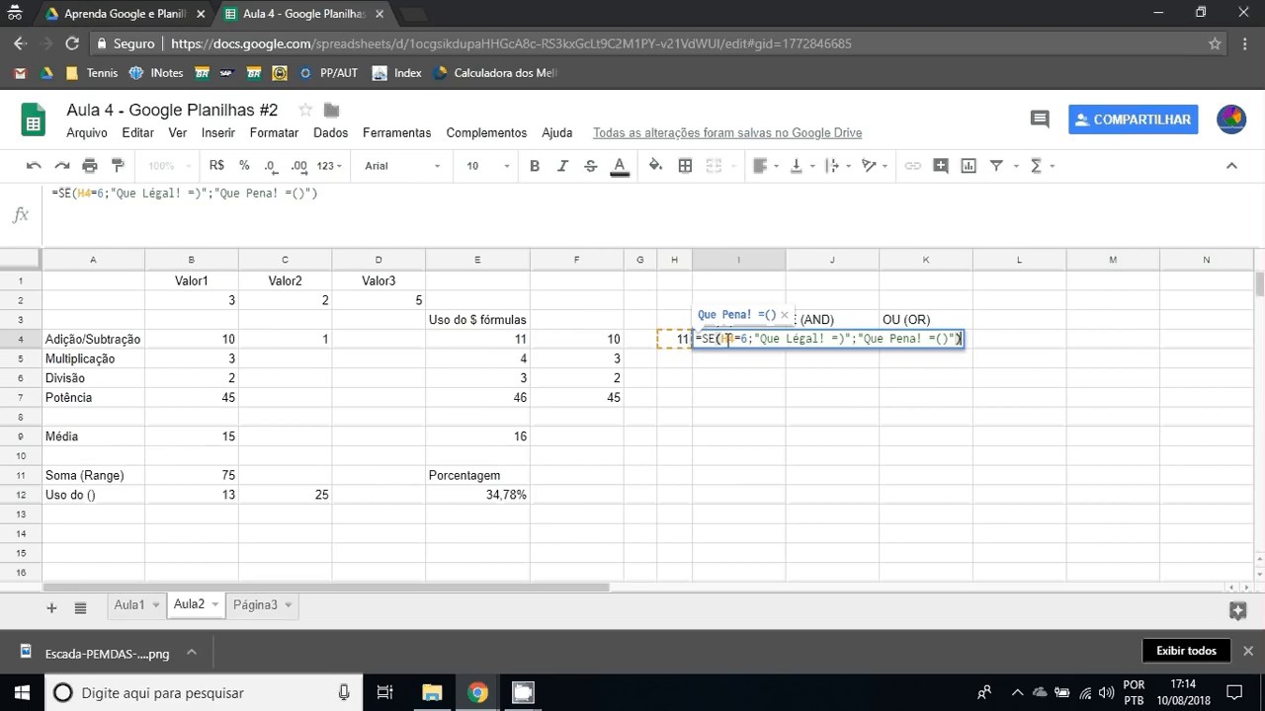
{"action": "left_click", "coordinate": [749, 339]}
{"action": "type", "text": ";"}
{"action": "key", "text": "Left"}
{"action": "key", "text": "Left"}
{"action": "key", "text": "Left"}
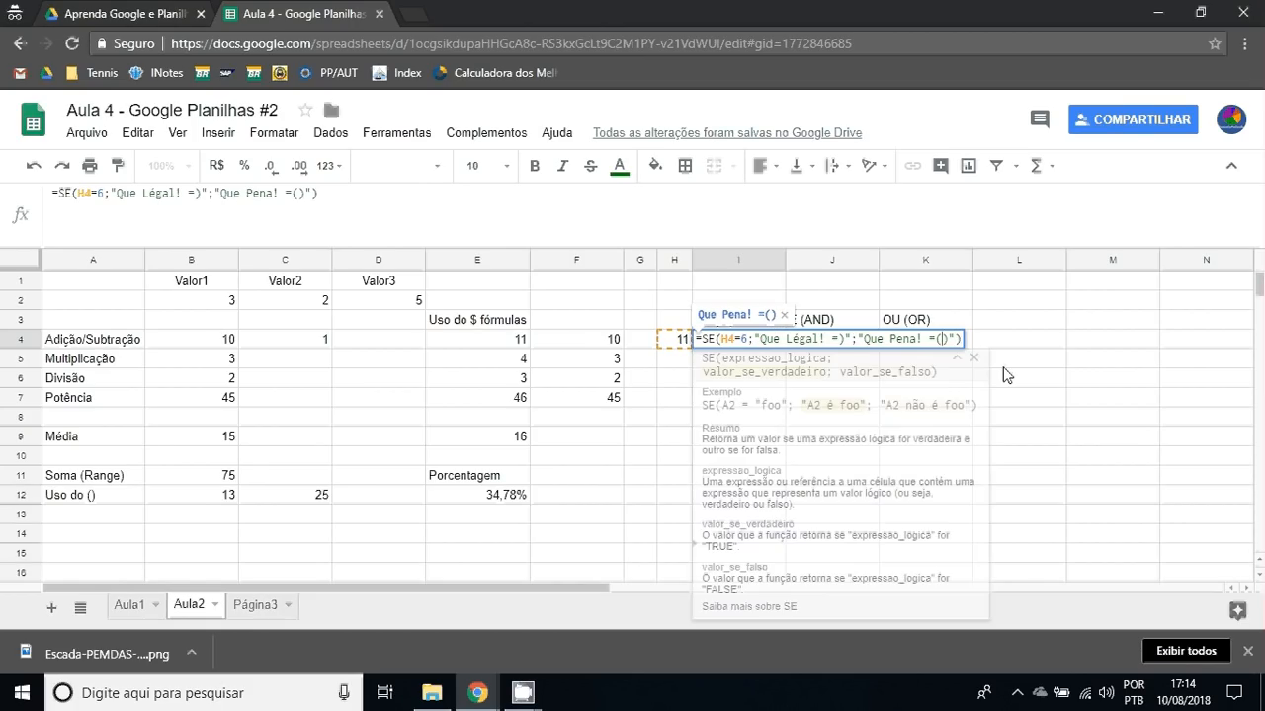
{"action": "key", "text": "Delete"}
{"action": "key", "text": "Return"}
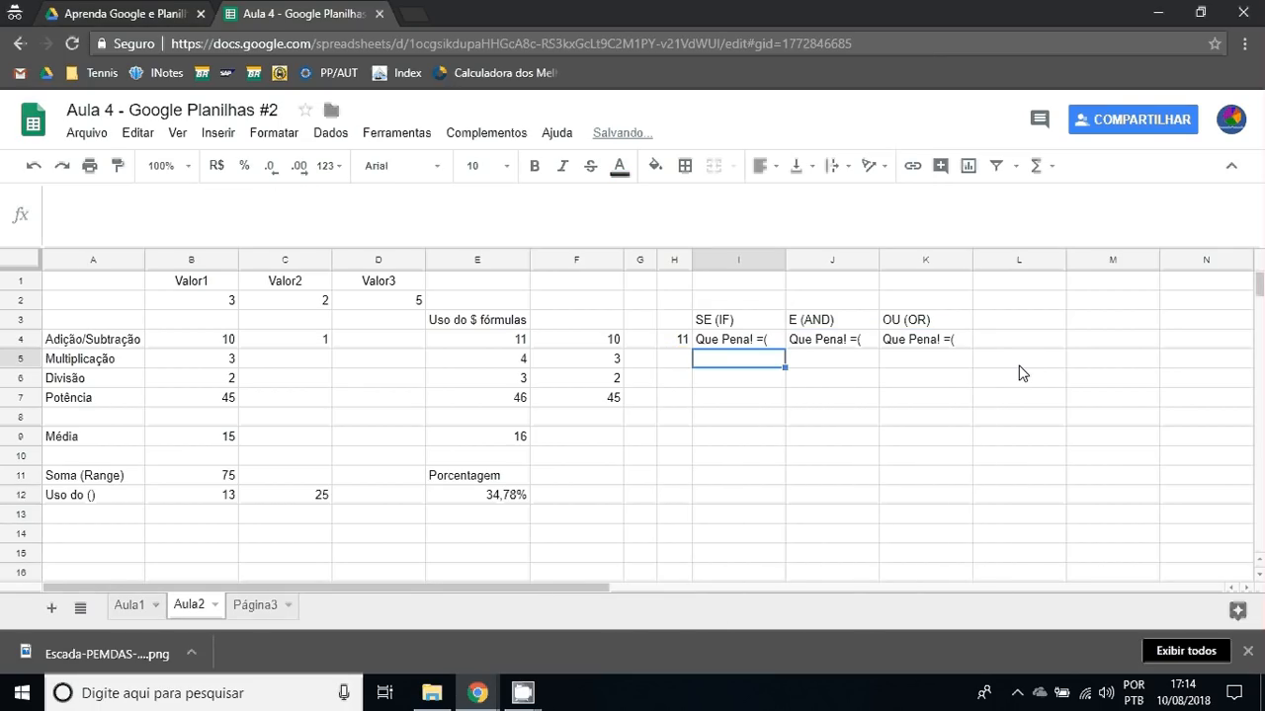
Compare the formulas in I4 and J4, and check the sum formula in H4 that they refer to.
{"action": "key", "text": "Up"}
{"action": "key", "text": "Right"}
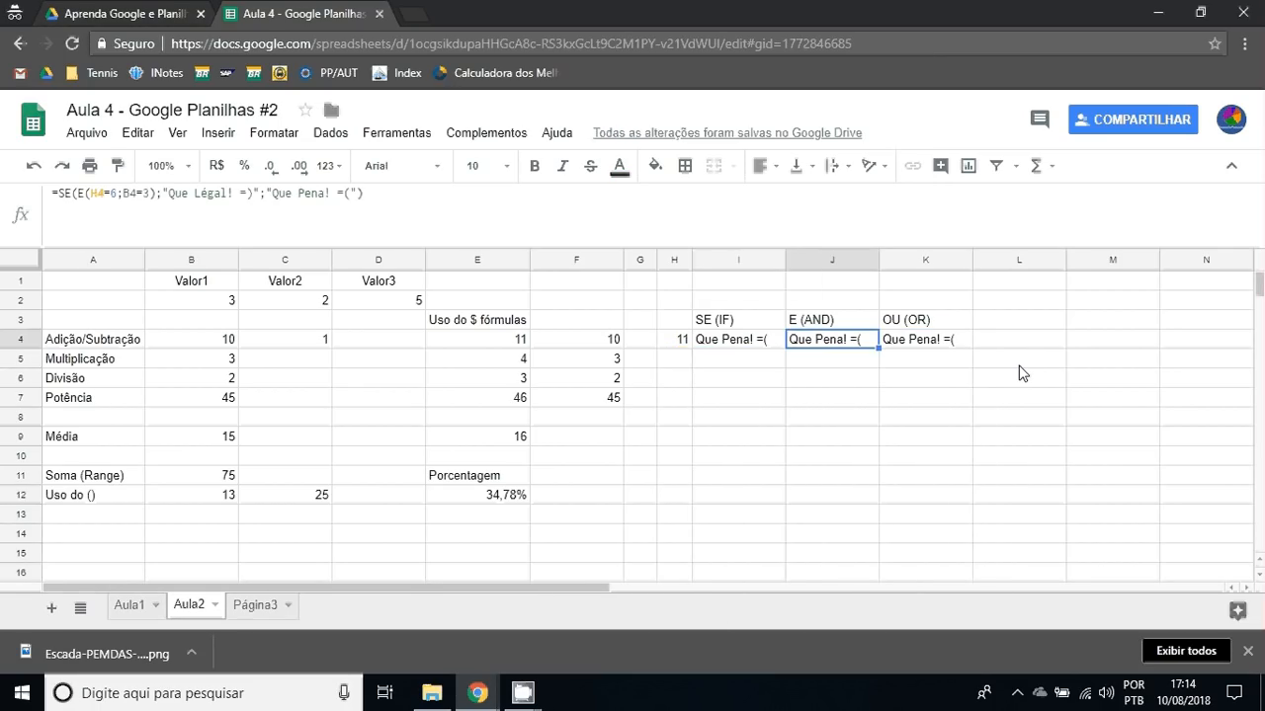
{"action": "key", "text": "Left"}
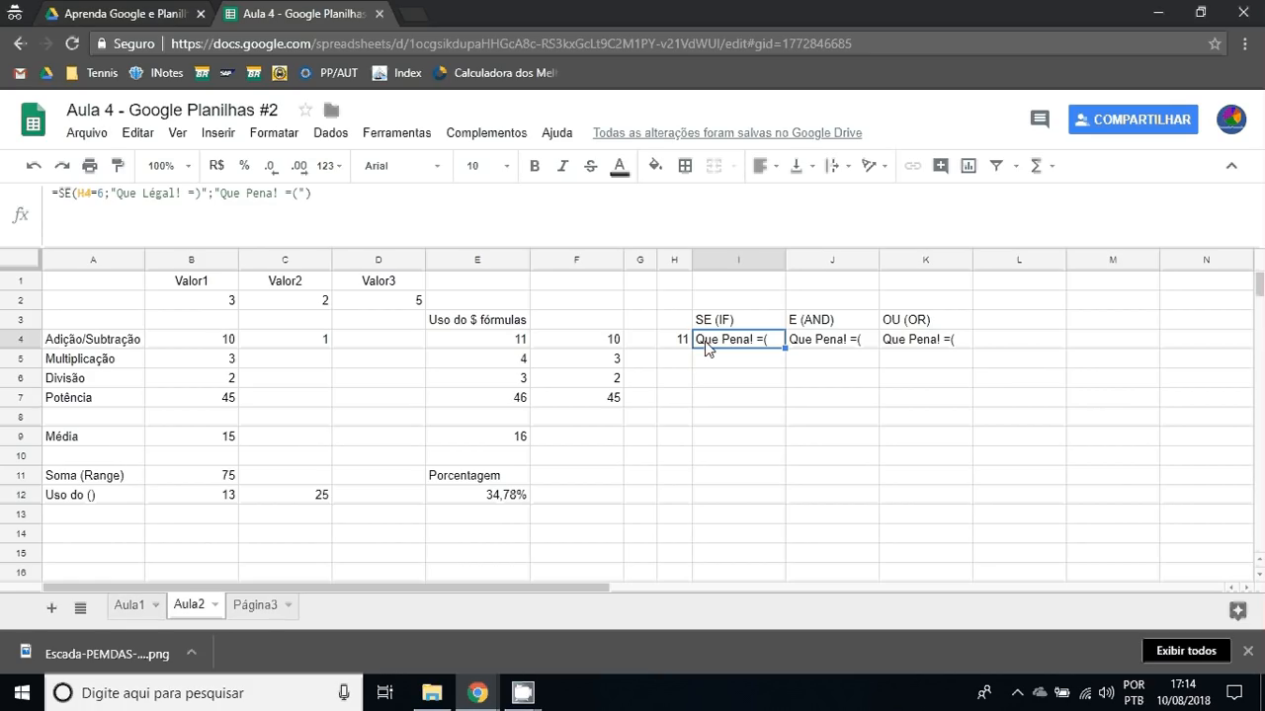
{"action": "key", "text": "Left"}
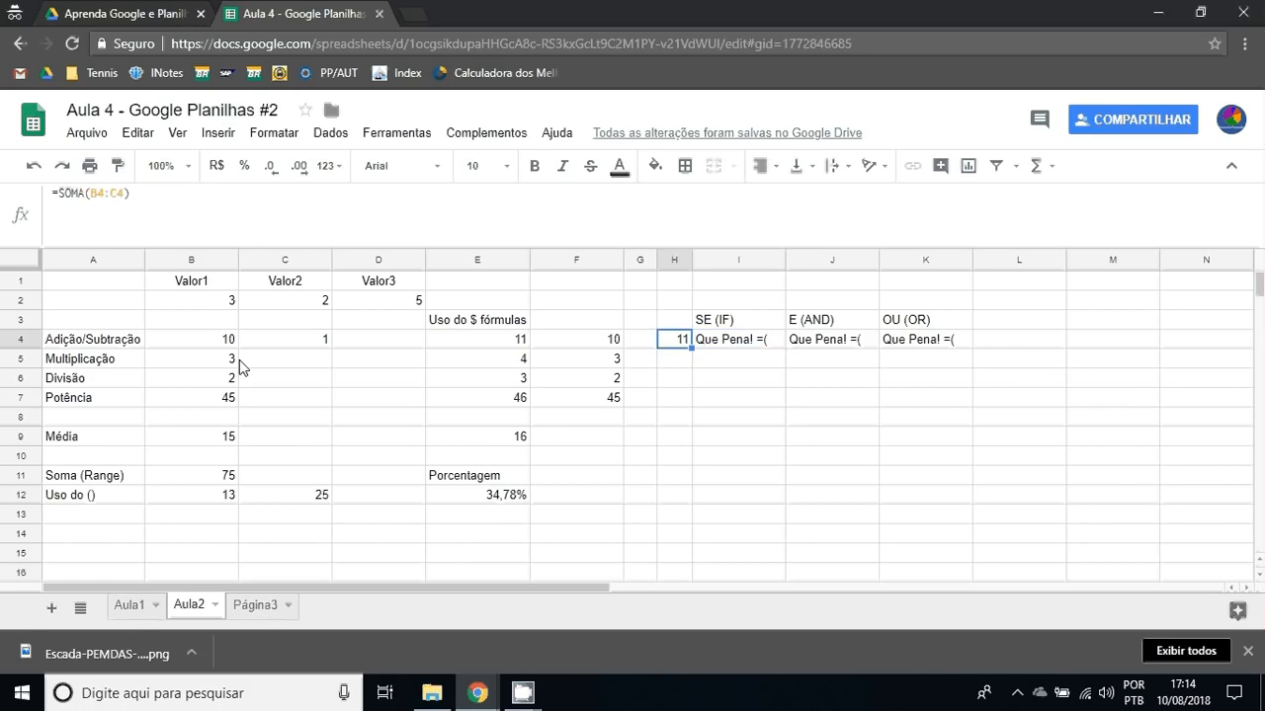
Test the logical formulas by changing B4 to 5 and to 2.
{"action": "left_click", "coordinate": [224, 339]}
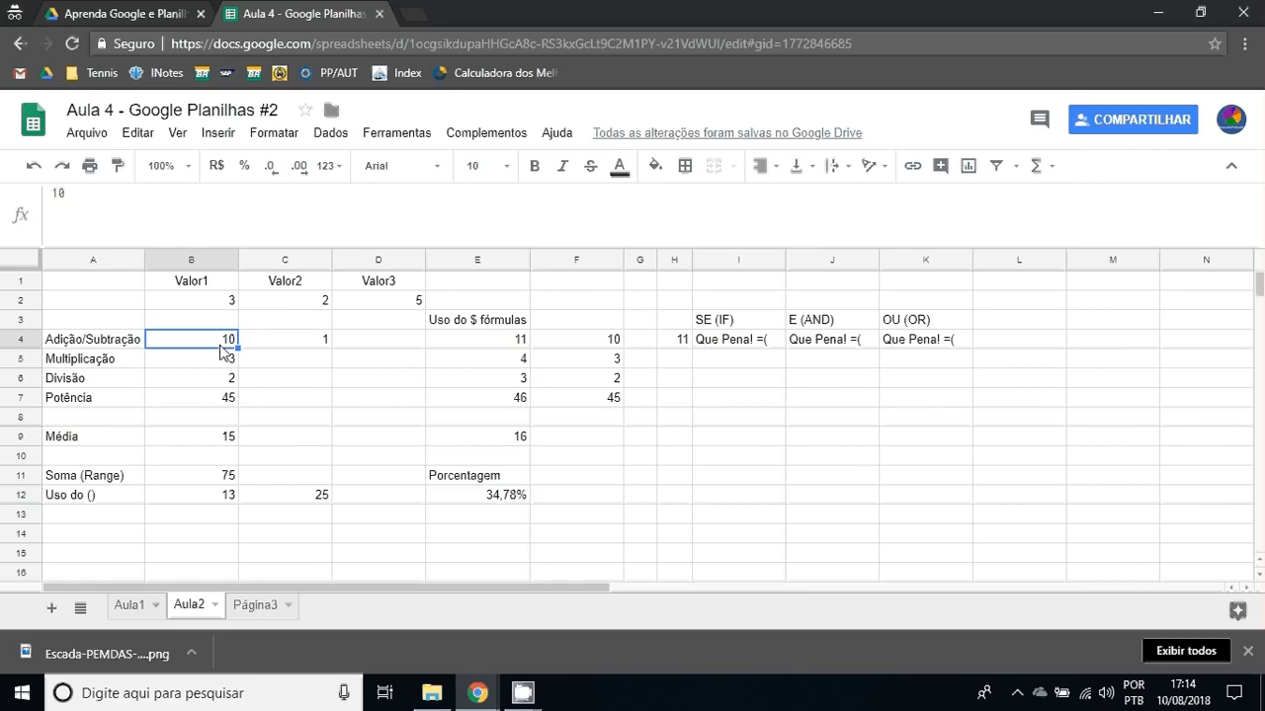
{"action": "key", "text": "ctrl+z"}
{"action": "key", "text": "ctrl+z"}
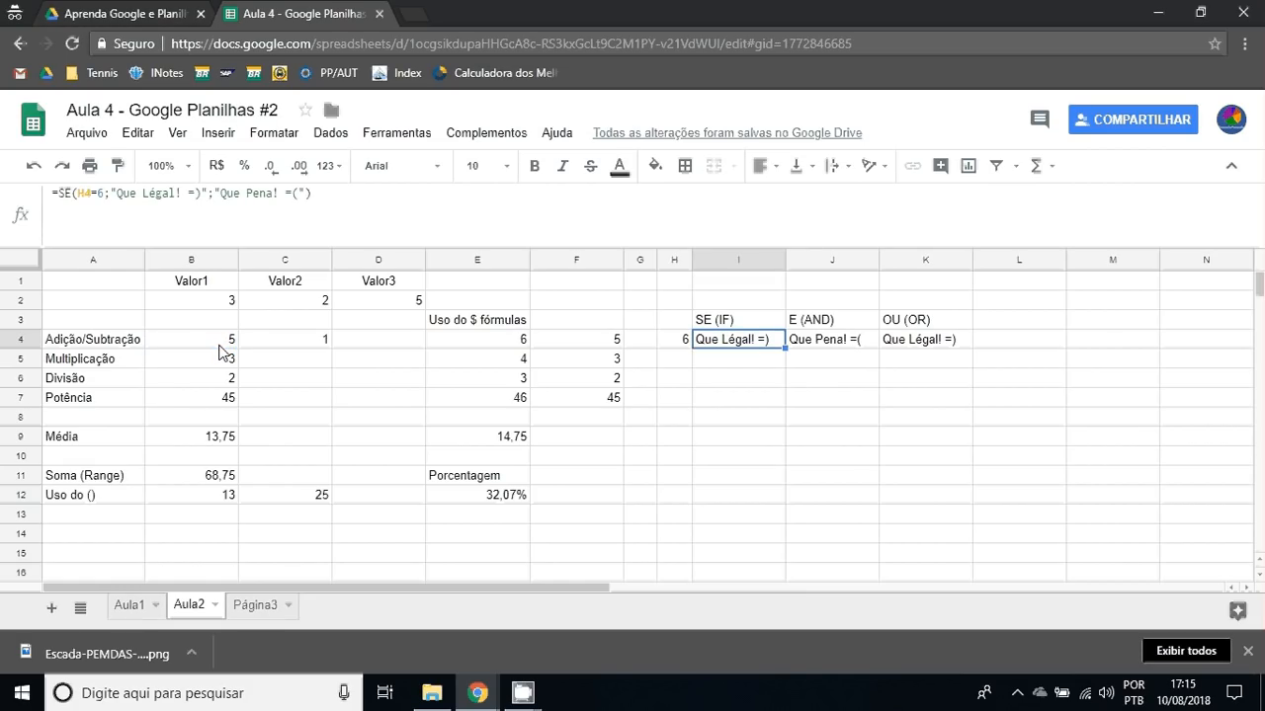
{"action": "left_click", "coordinate": [219, 345]}
{"action": "type", "text": "2"}
{"action": "left_click", "coordinate": [738, 378]}
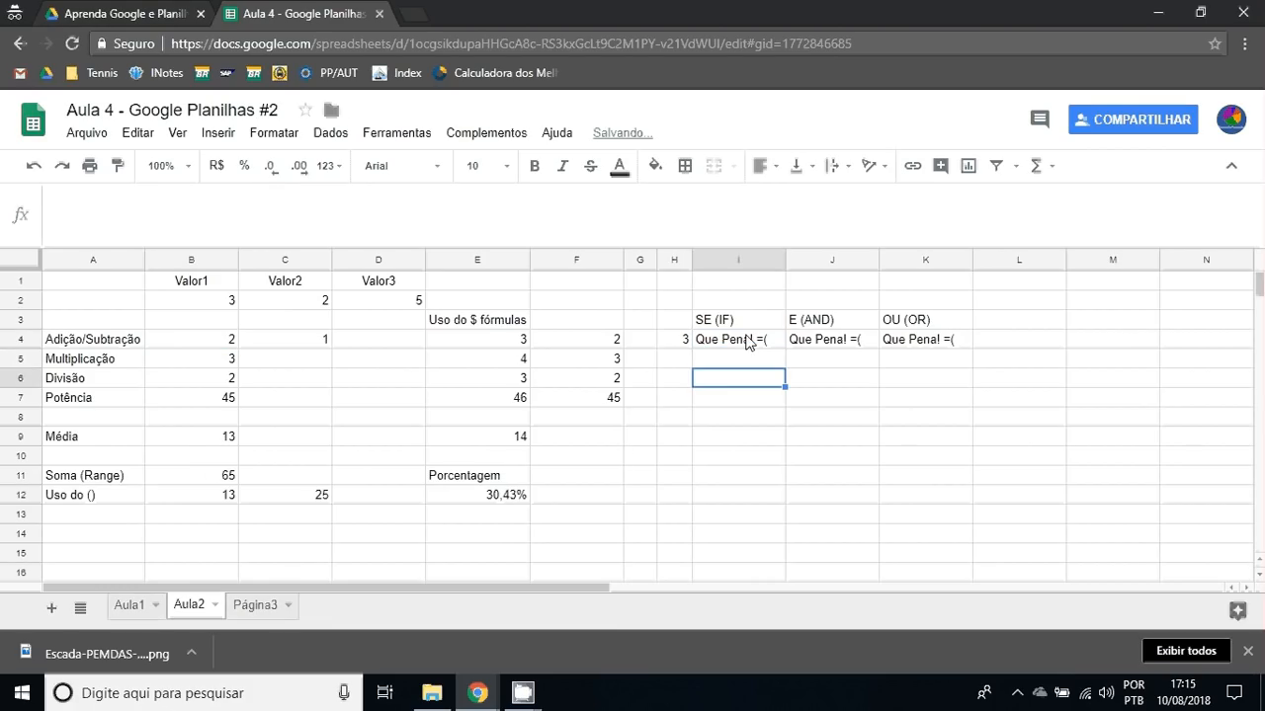
Set both B4 and C4 in the Adição/Subtração row to 3.
{"action": "left_click", "coordinate": [230, 342]}
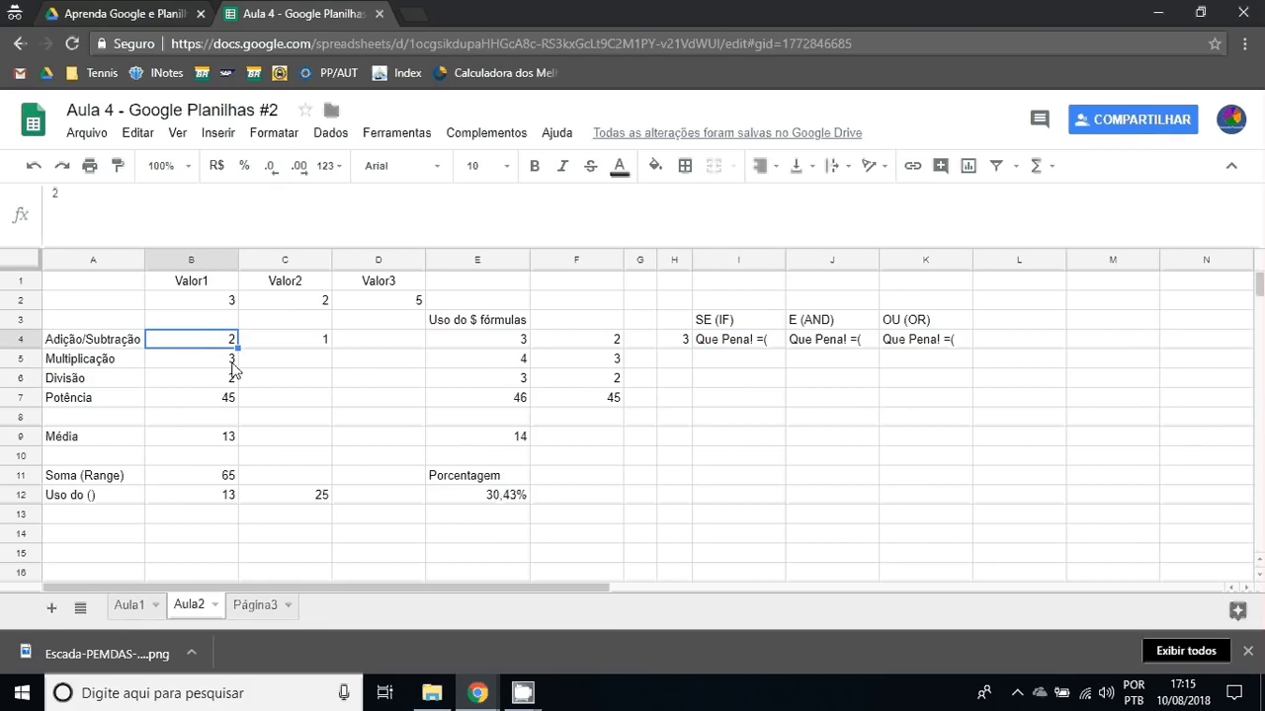
{"action": "type", "text": "3"}
{"action": "left_click", "coordinate": [738, 455]}
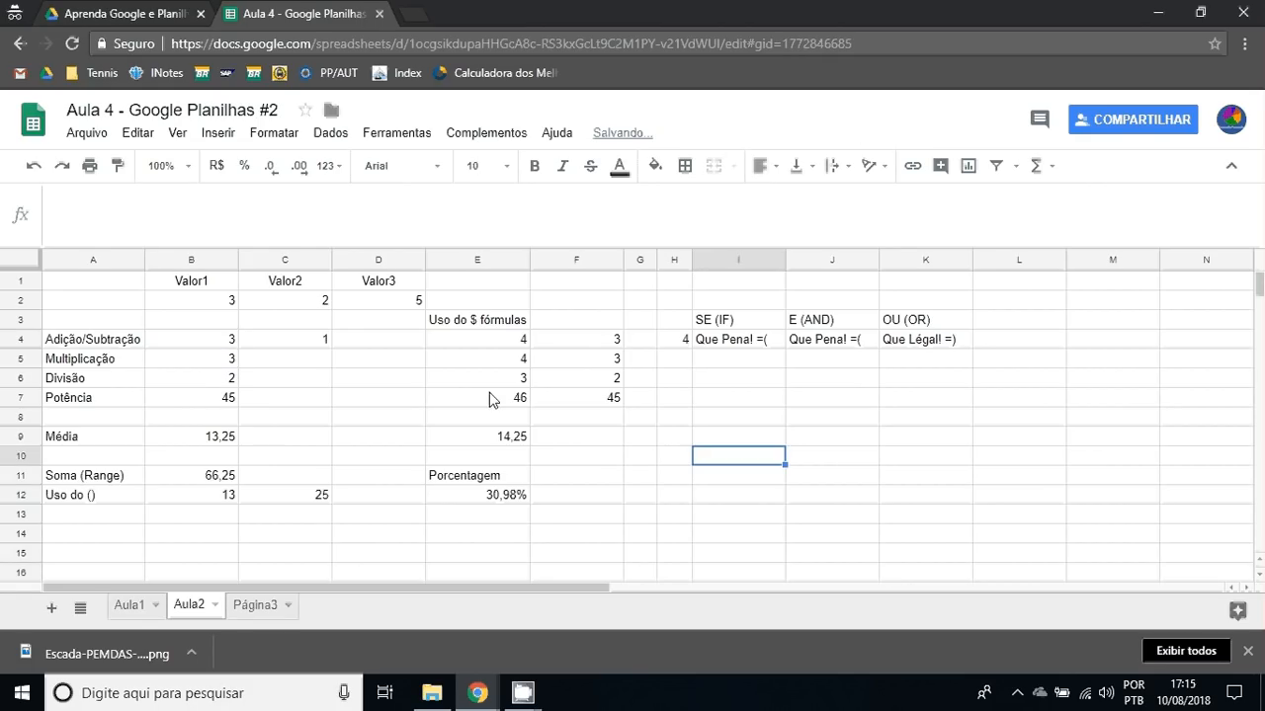
{"action": "left_click", "coordinate": [301, 348]}
{"action": "type", "text": "3"}
{"action": "left_click", "coordinate": [691, 413]}
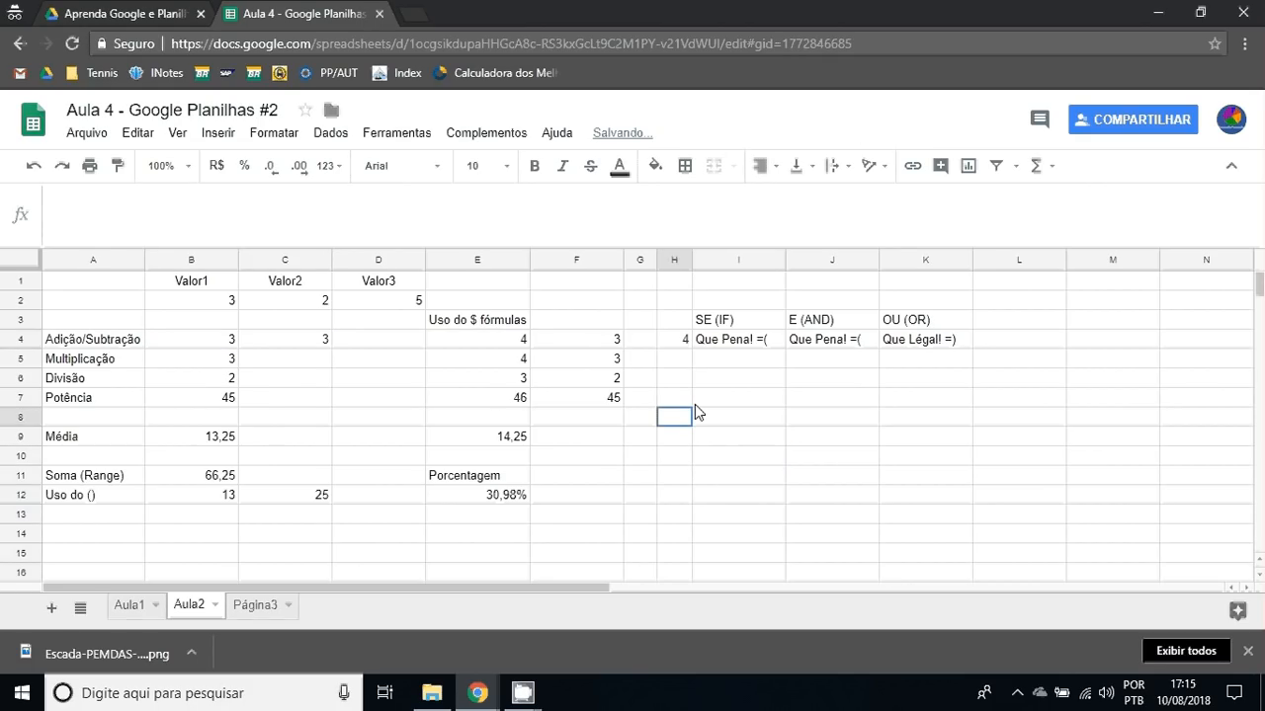
Examine the full SE formula in I4 and leave it as it is.
{"action": "left_click", "coordinate": [738, 339]}
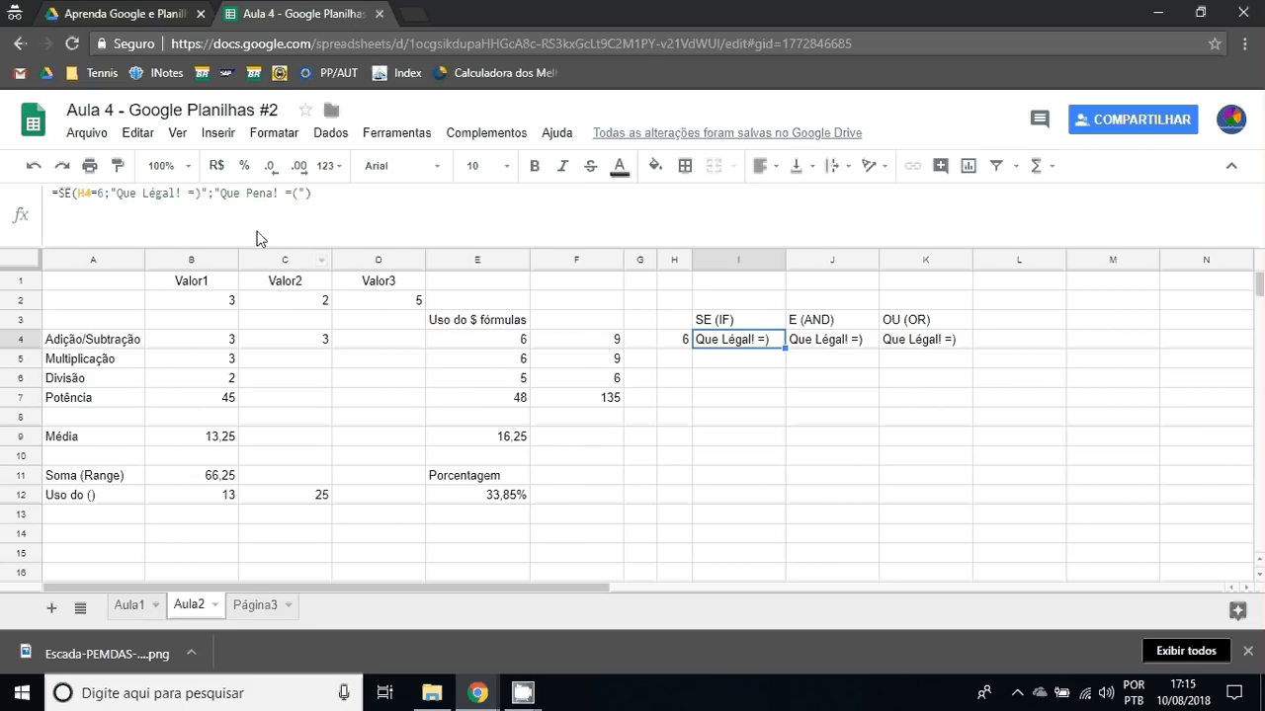
{"action": "left_click_drag", "start_coordinate": [256, 239], "coordinate": [17, 209]}
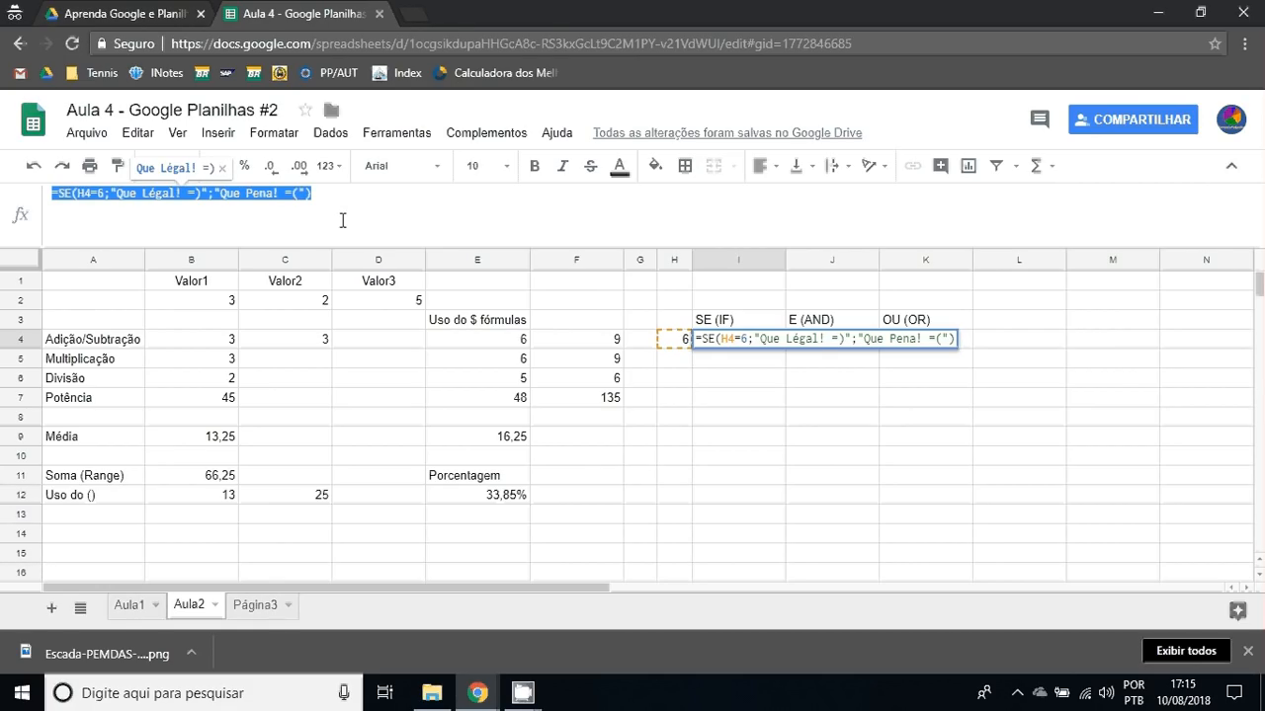
{"action": "key", "text": "Escape"}
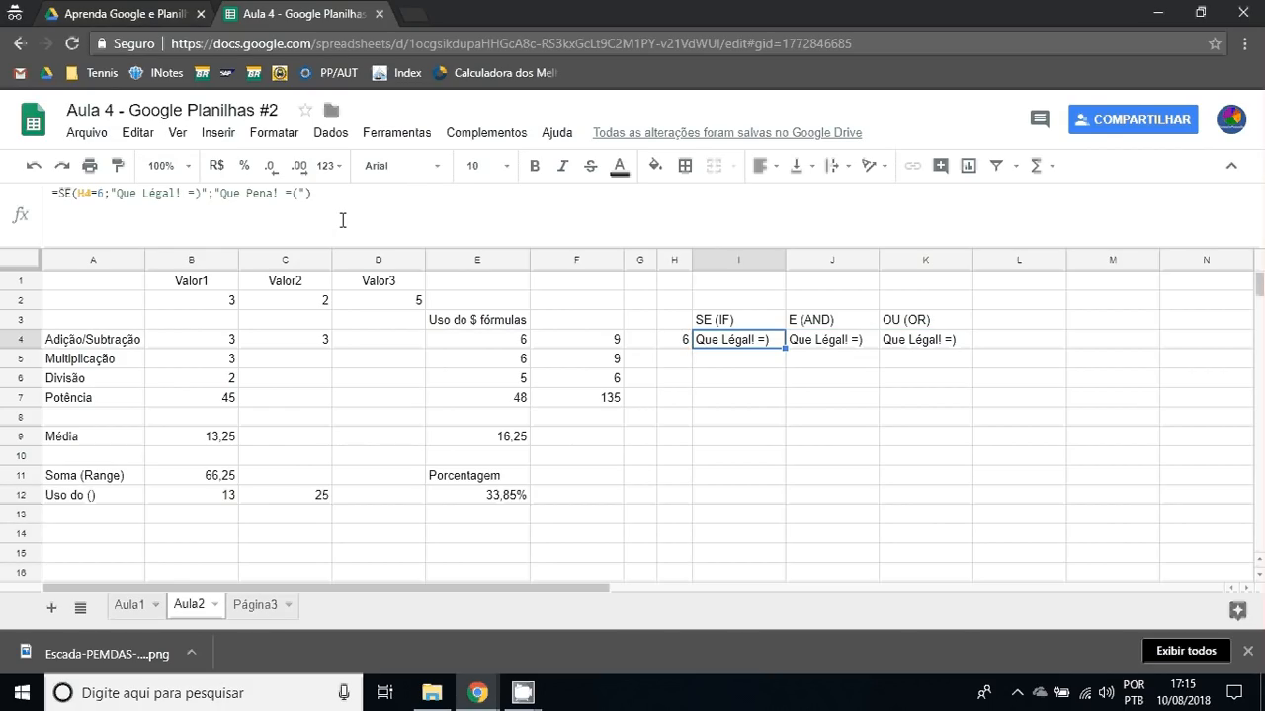
Examine the E (AND) formula in J4, highlighting its nested condition E(H4=6;B4=3).
{"action": "key", "text": "Right"}
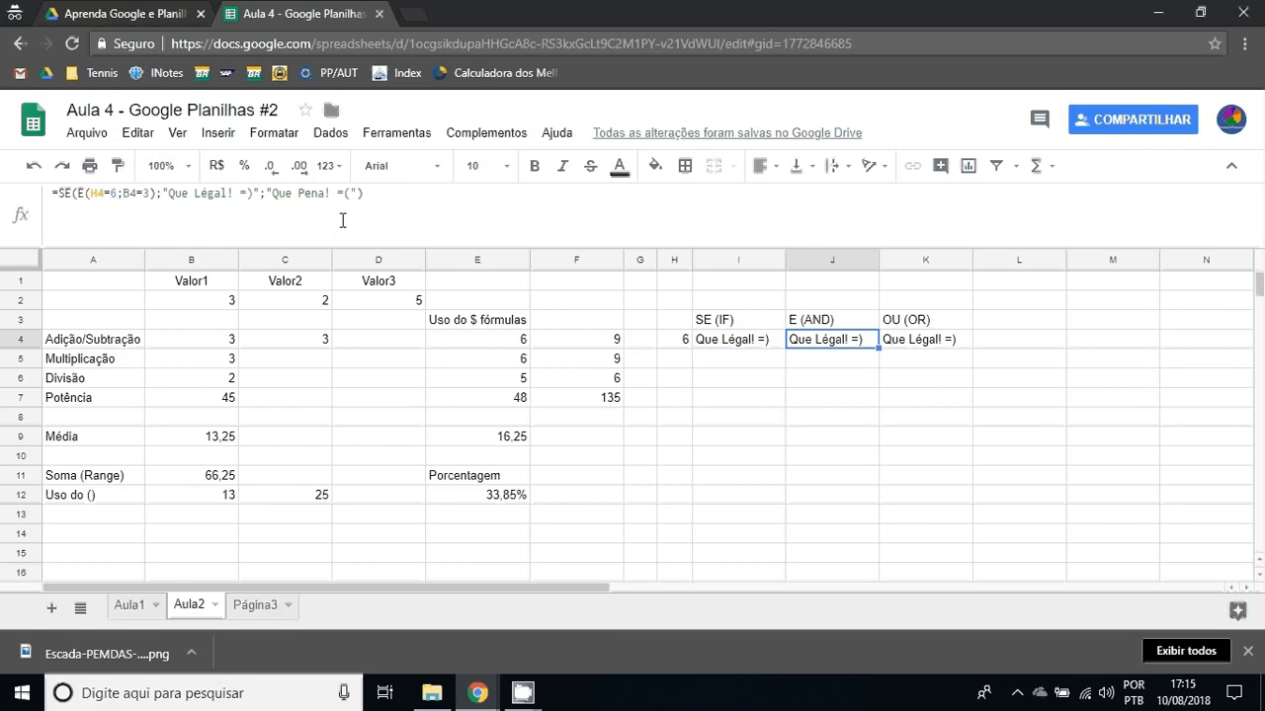
{"action": "left_click", "coordinate": [812, 325]}
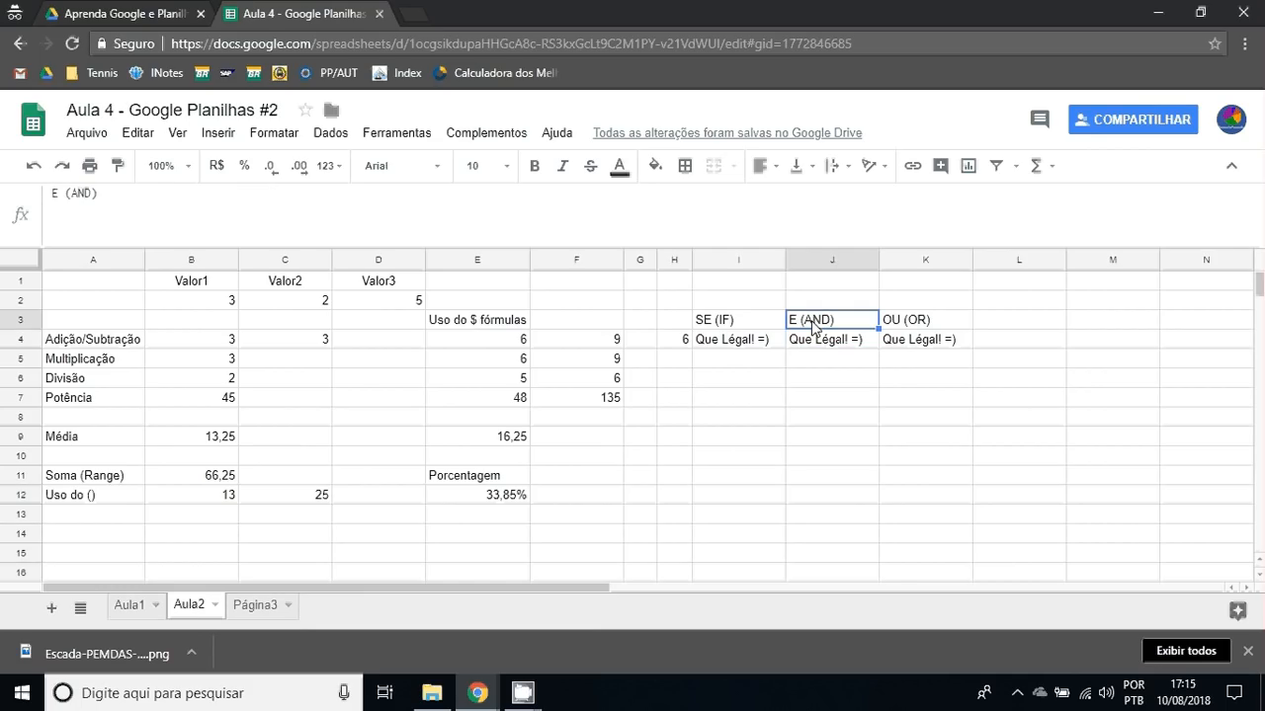
{"action": "key", "text": "Right"}
{"action": "key", "text": "Left"}
{"action": "key", "text": "Down"}
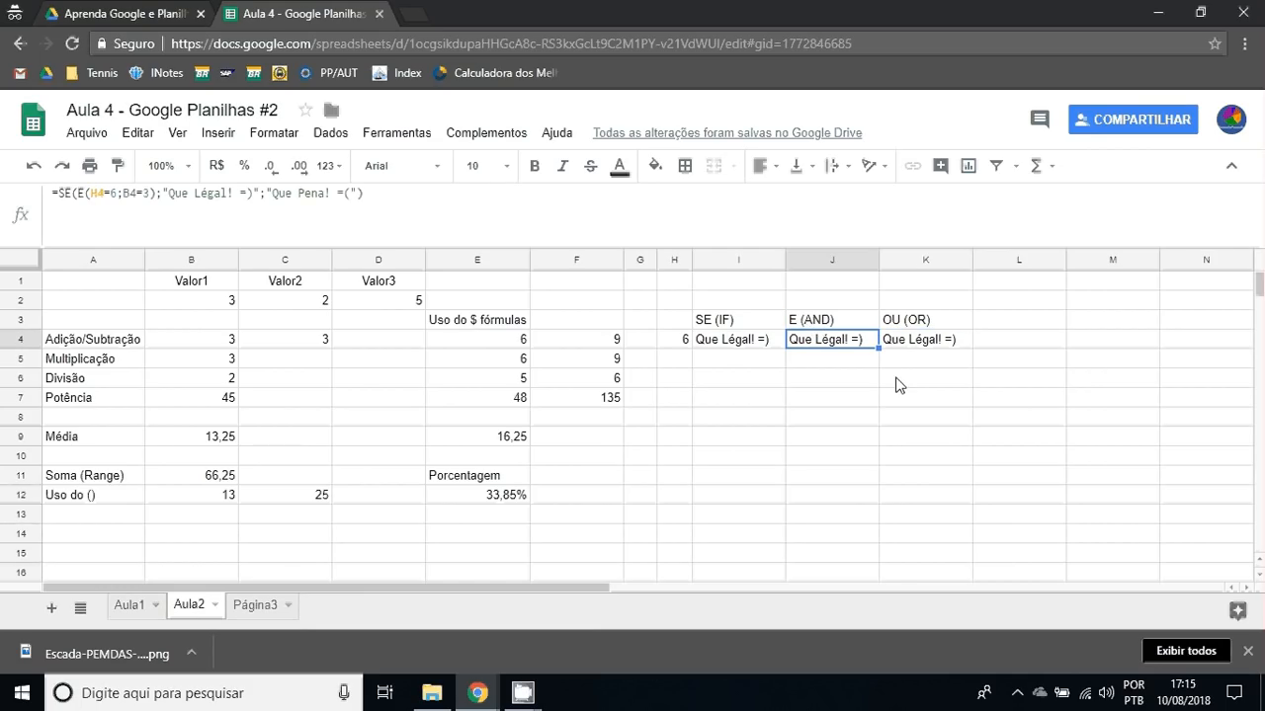
{"action": "double_click", "coordinate": [835, 341]}
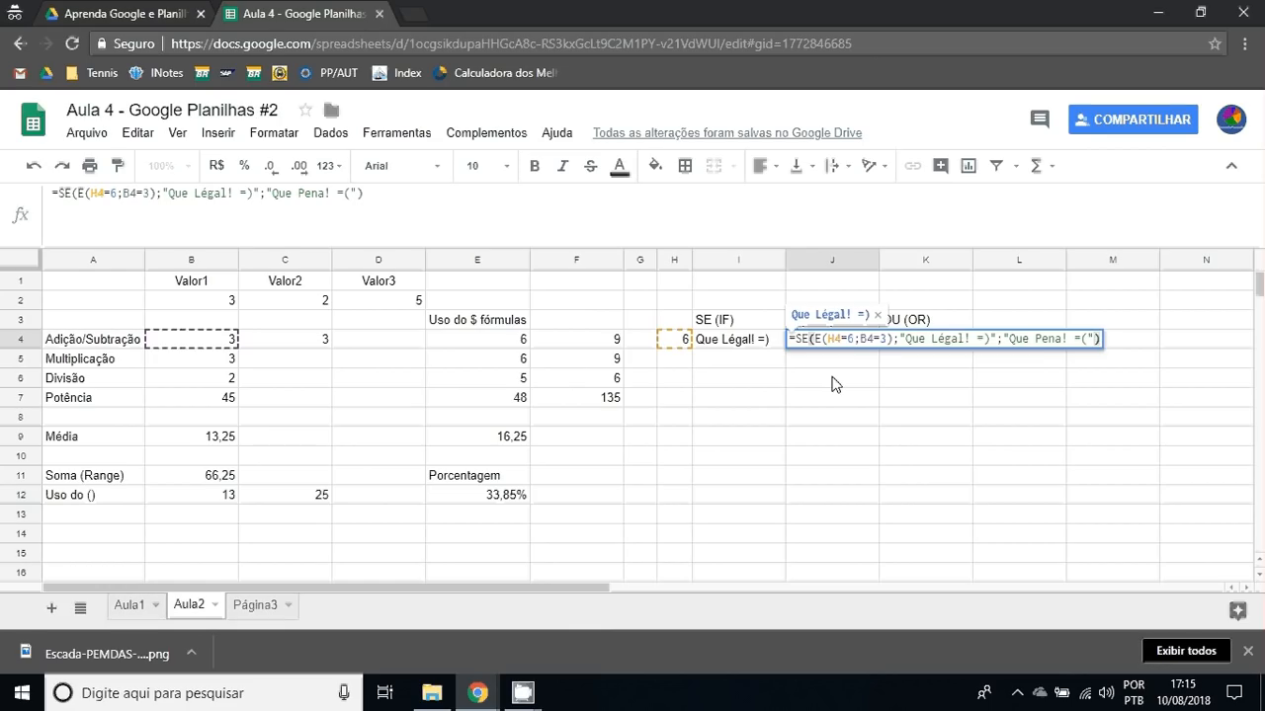
{"action": "key", "text": "Escape"}
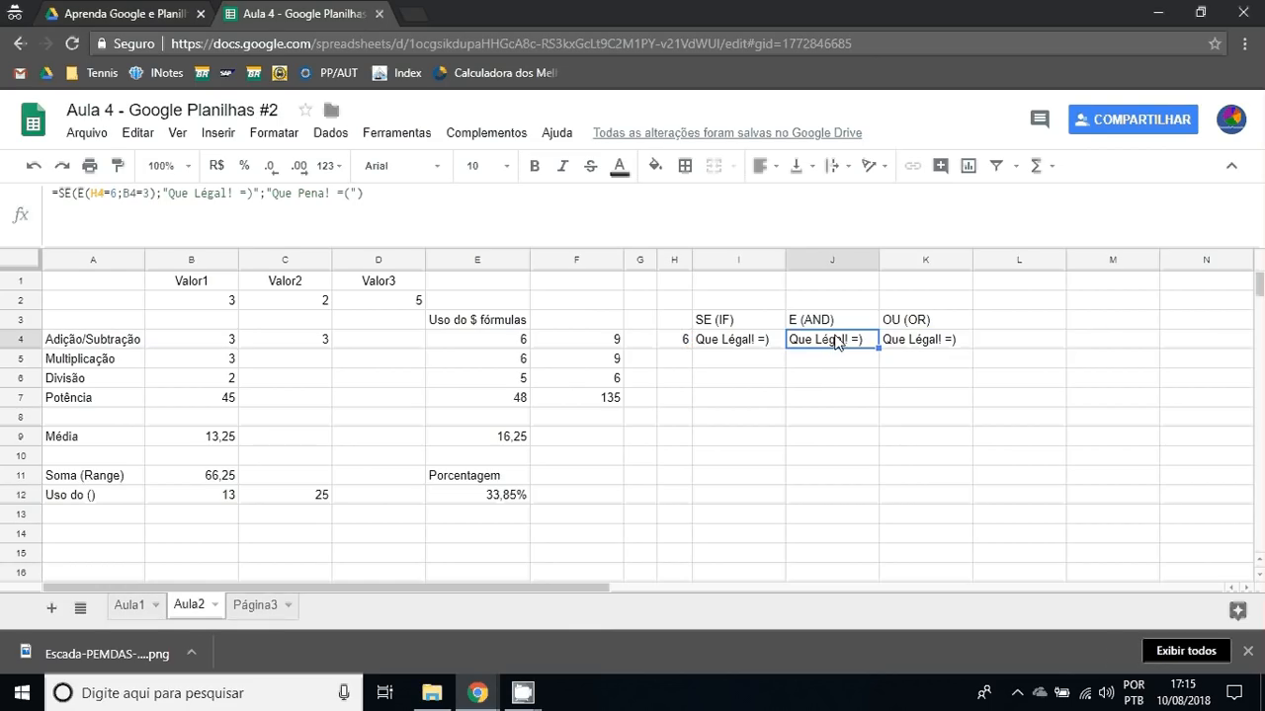
{"action": "double_click", "coordinate": [835, 341]}
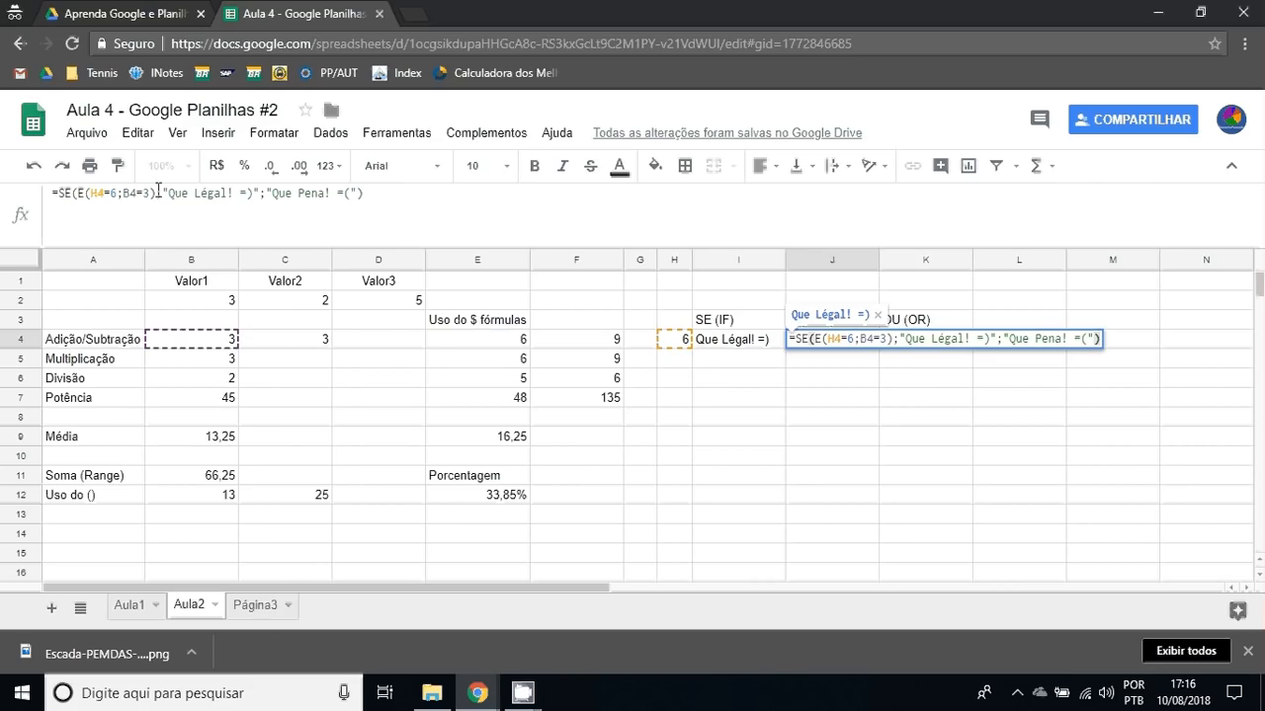
{"action": "left_click_drag", "start_coordinate": [158, 193], "coordinate": [77, 192]}
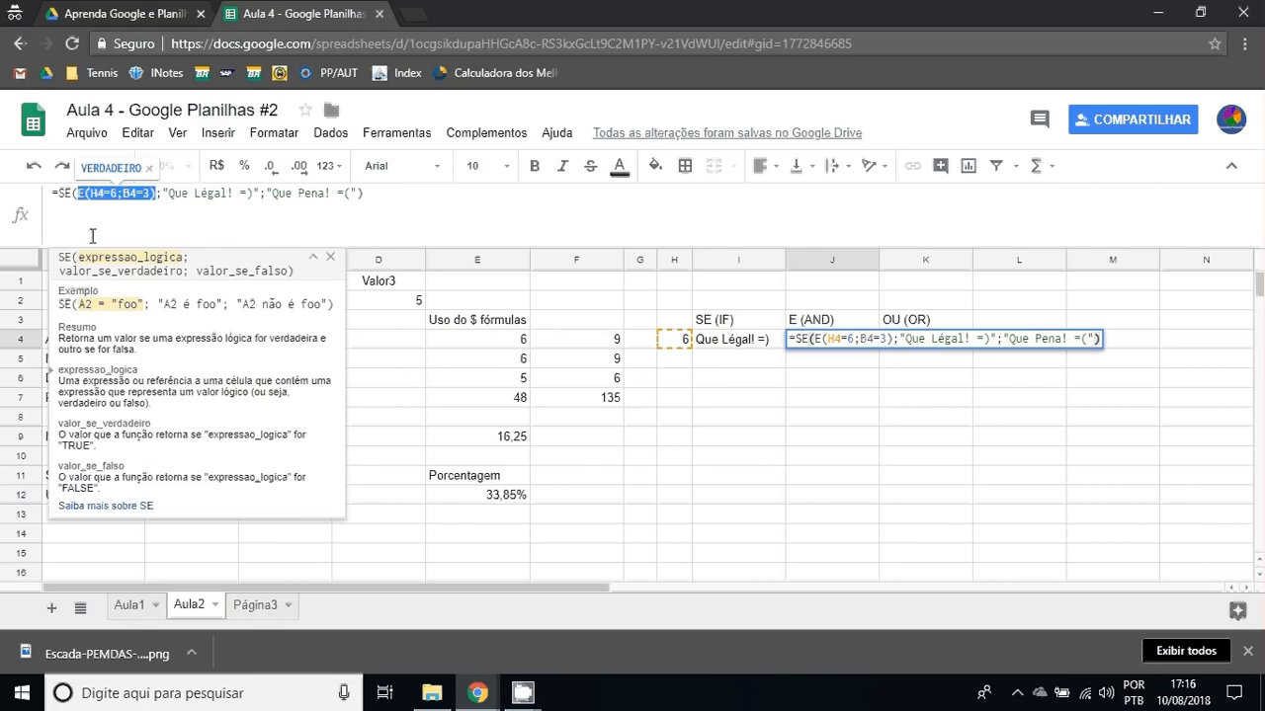
{"action": "key", "text": "Return"}
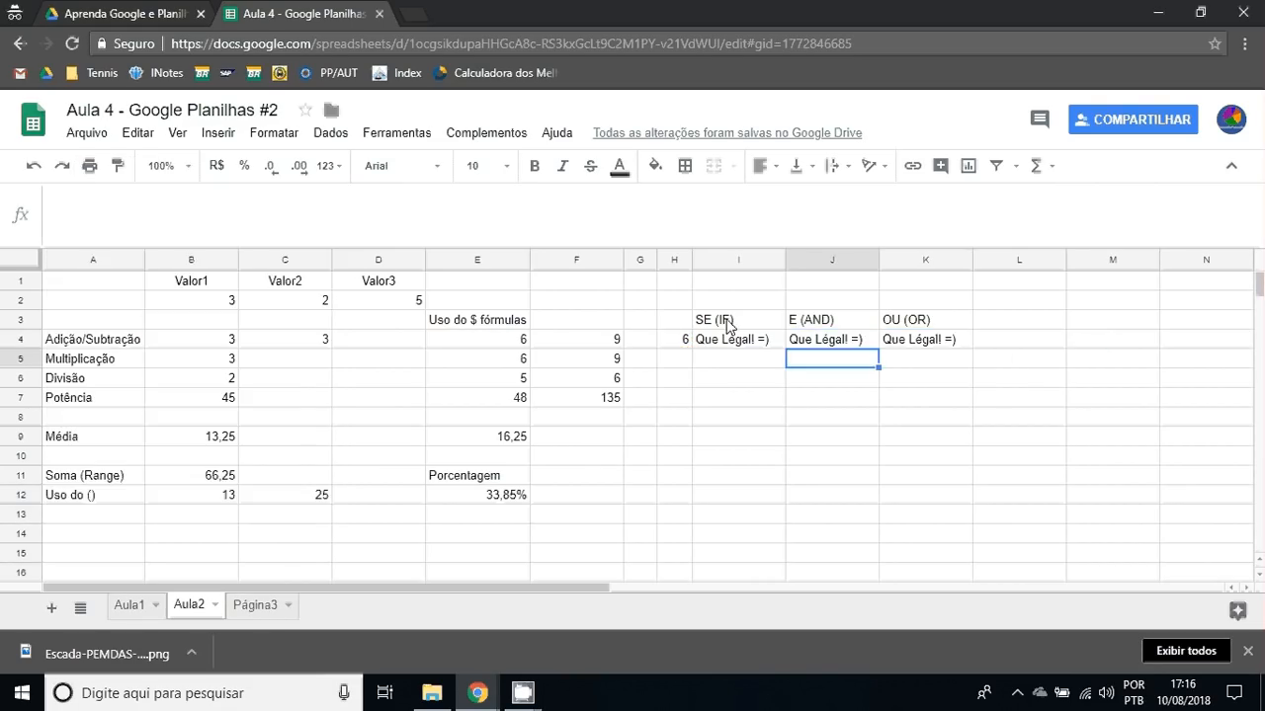
Enter the formula =E(H4=6;B4=3) in cell J5, below the E (AND) example.
{"action": "type", "text": "="}
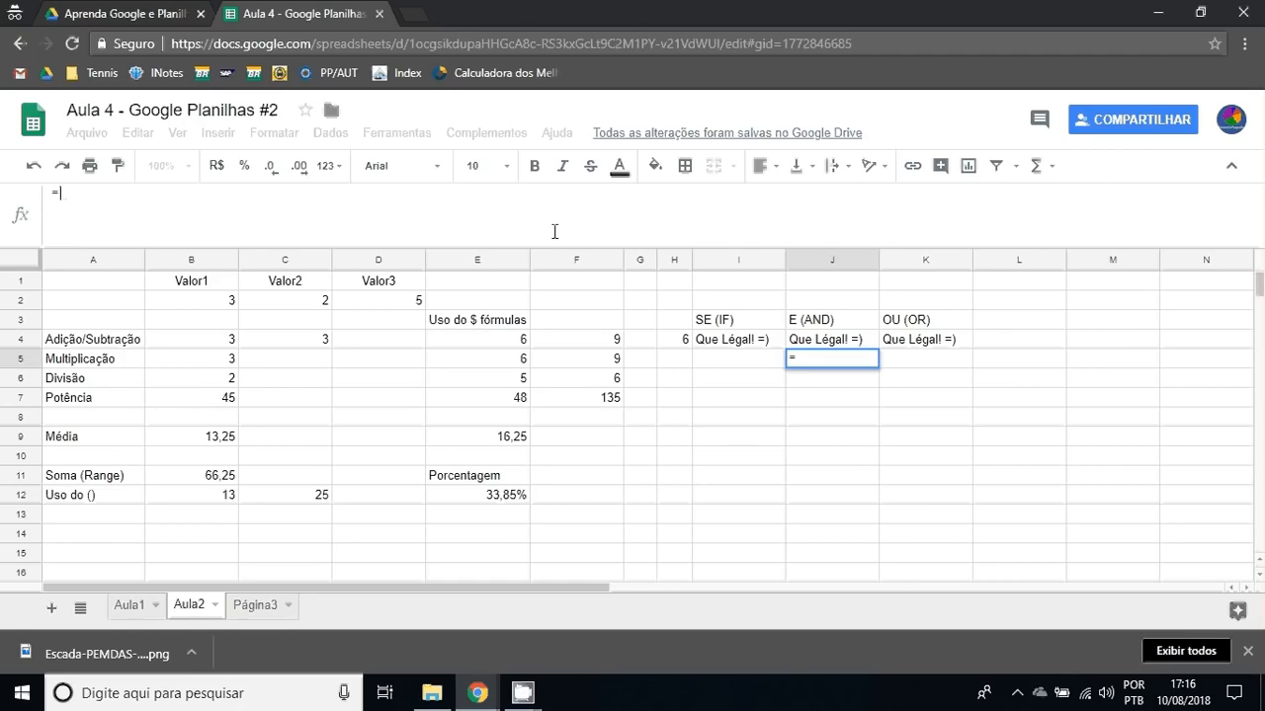
{"action": "key", "text": "ctrl+v"}
{"action": "key", "text": "Return"}
{"action": "key", "text": "Up"}
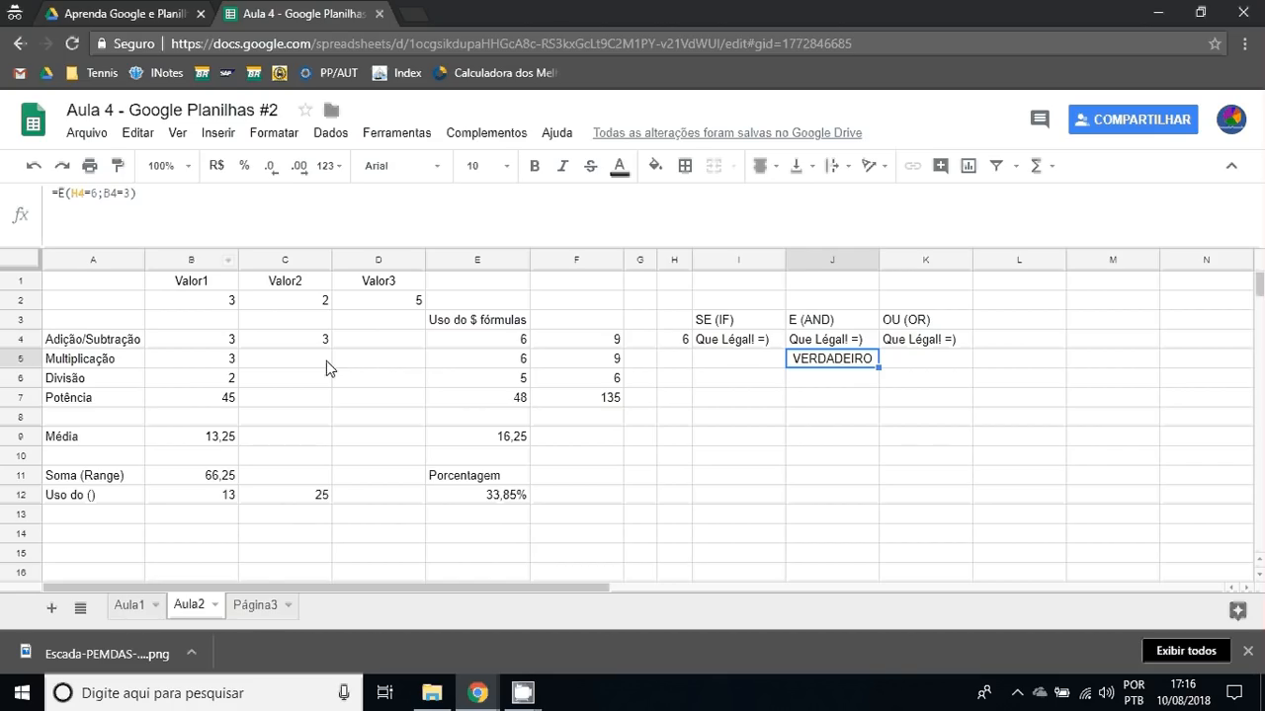
Fill cells B4 and H4 with red.
{"action": "left_click", "coordinate": [221, 346]}
{"action": "left_click", "coordinate": [680, 343]}
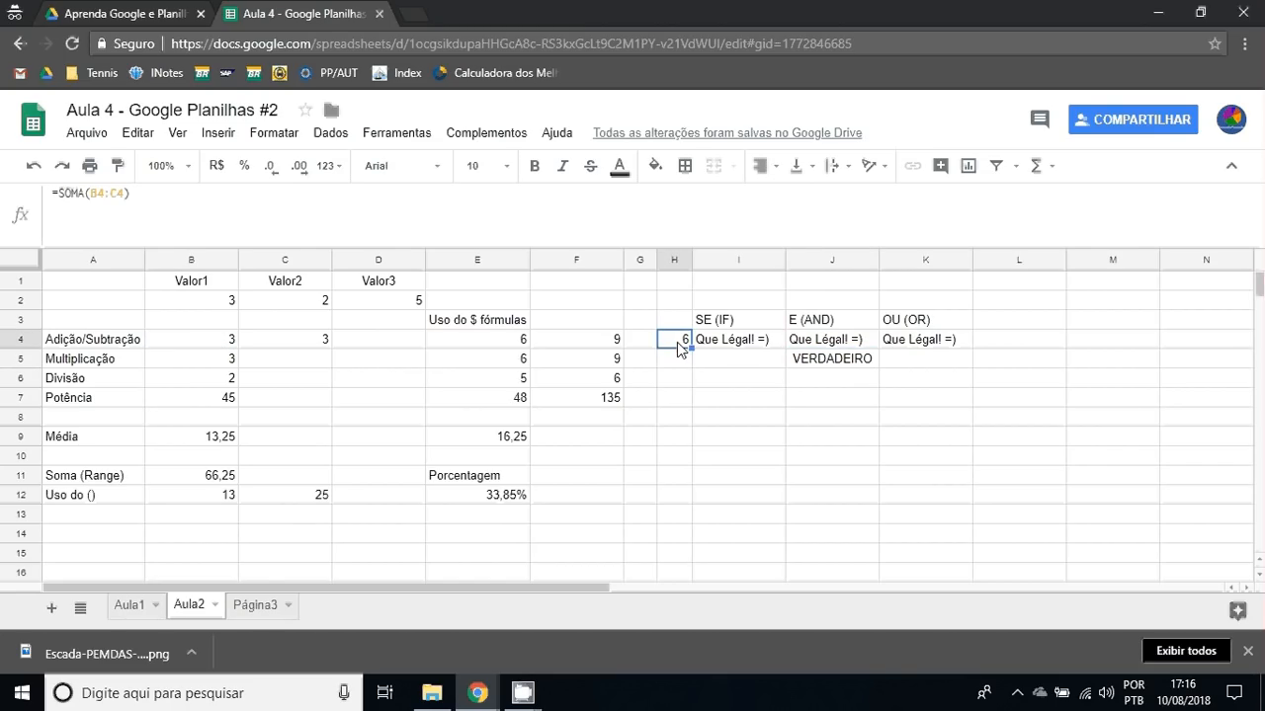
{"action": "left_click", "coordinate": [219, 342]}
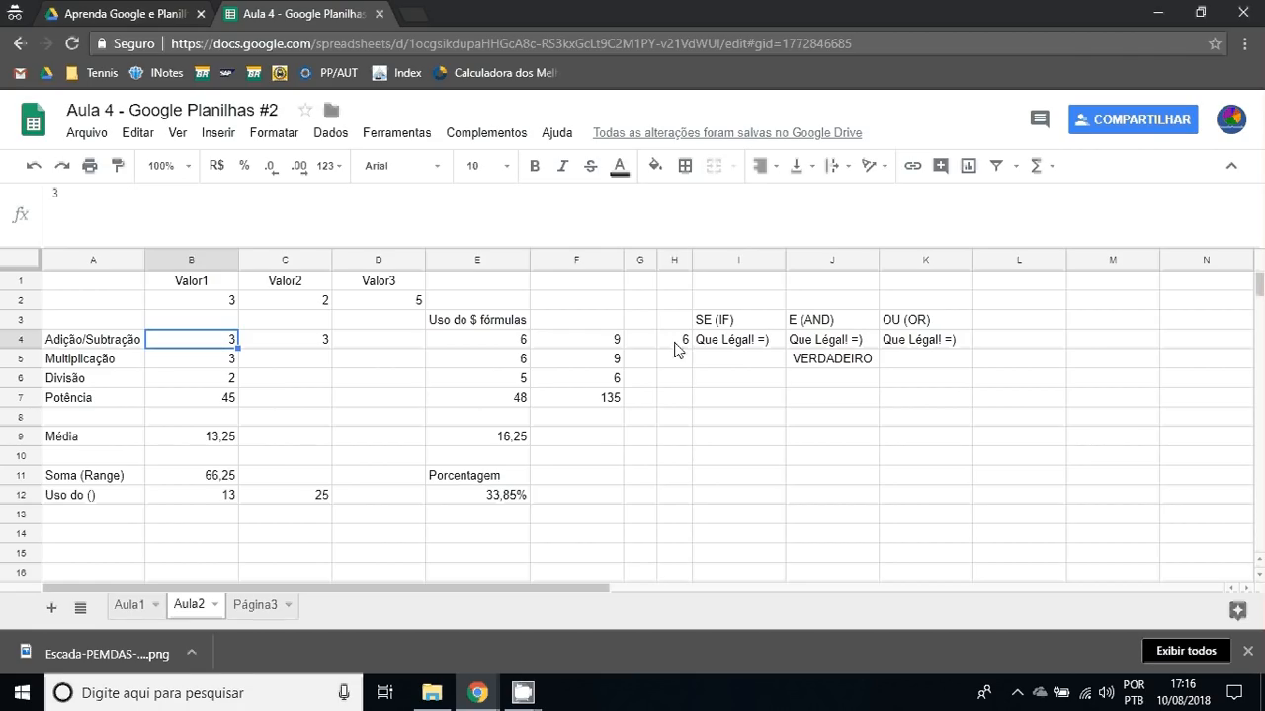
{"action": "left_click", "coordinate": [677, 344]}
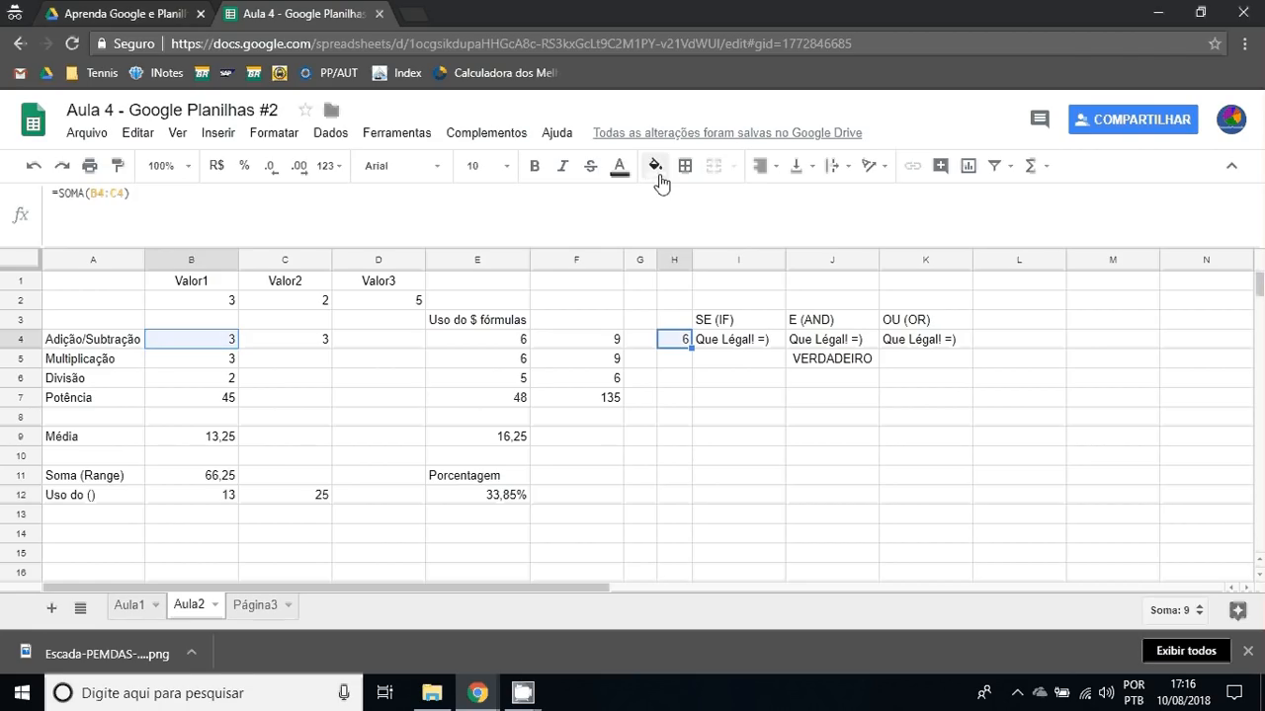
{"action": "left_click", "coordinate": [660, 178]}
{"action": "left_click", "coordinate": [676, 247]}
{"action": "left_click", "coordinate": [688, 482]}
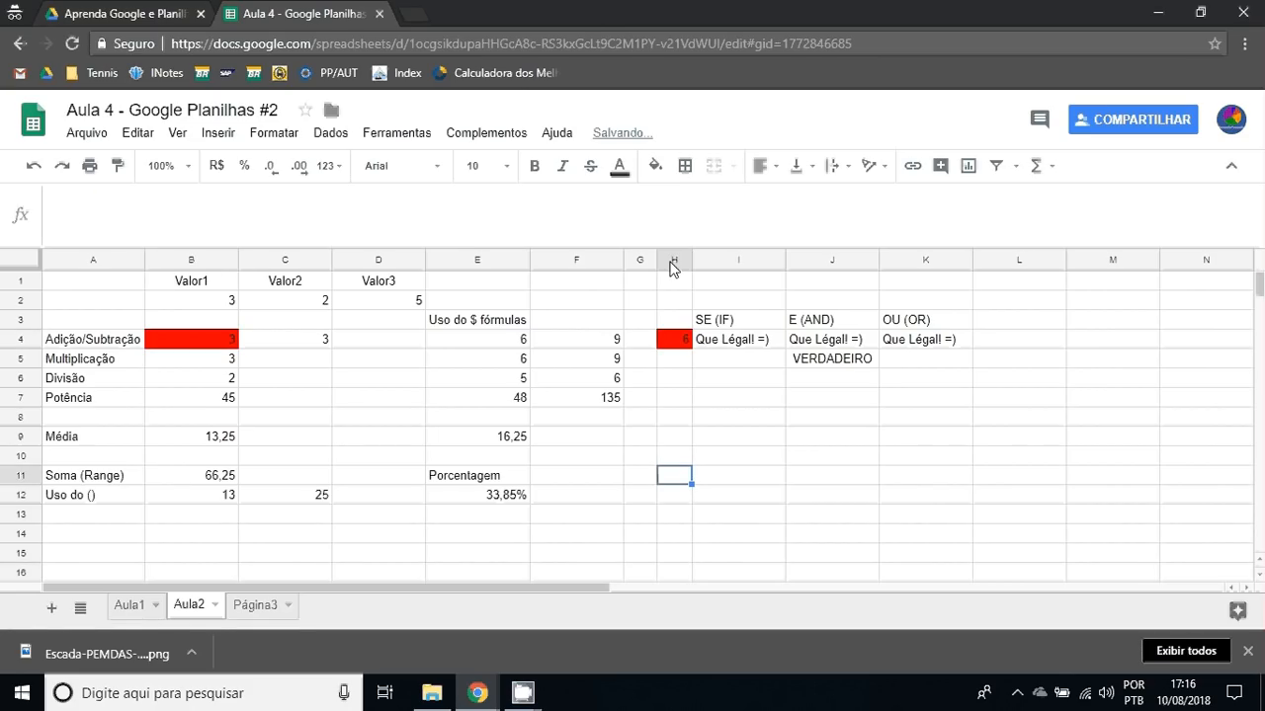
Change the fill colour of cells B4 and H4 to grey.
{"action": "left_click", "coordinate": [208, 342]}
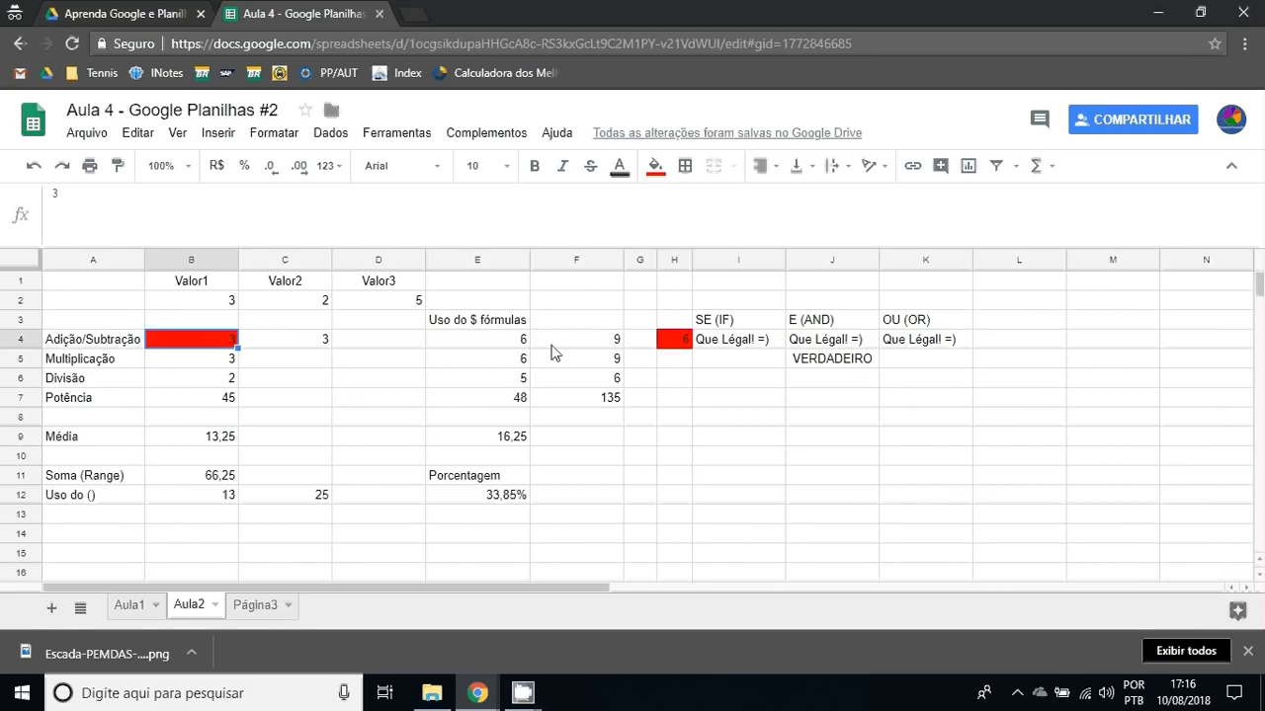
{"action": "left_click", "coordinate": [674, 339]}
{"action": "left_click", "coordinate": [655, 165]}
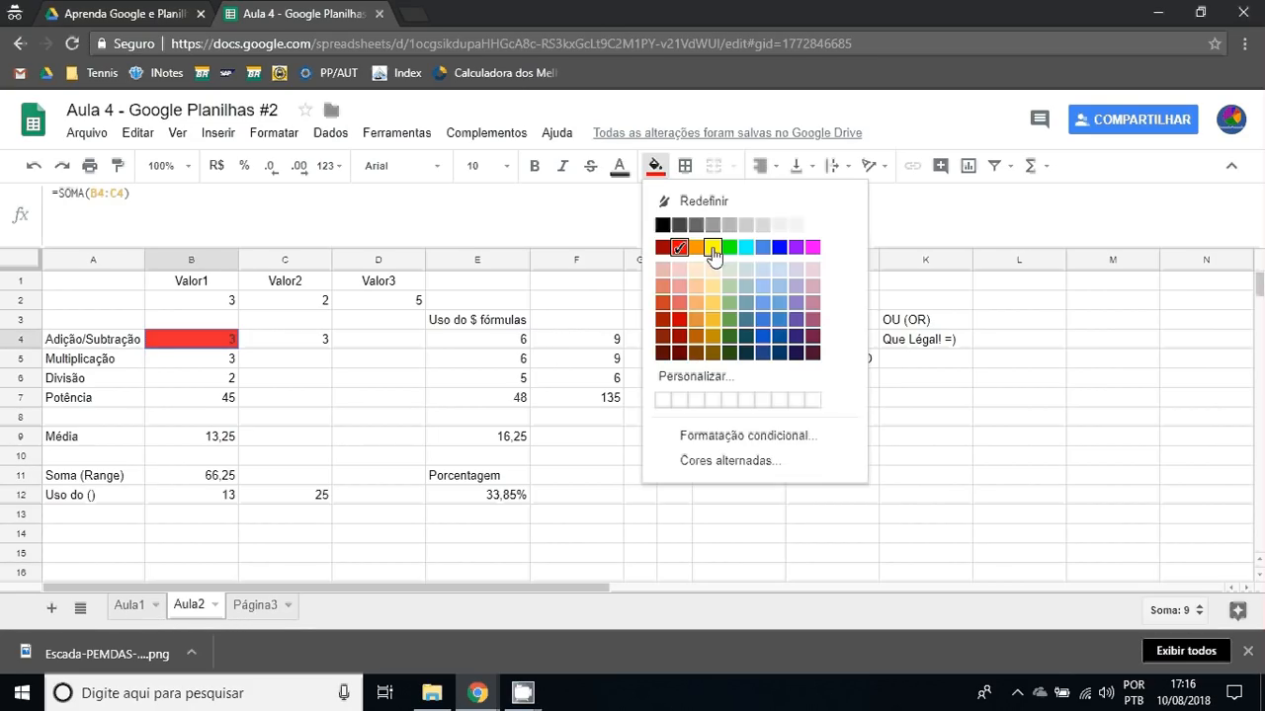
{"action": "left_click", "coordinate": [704, 202]}
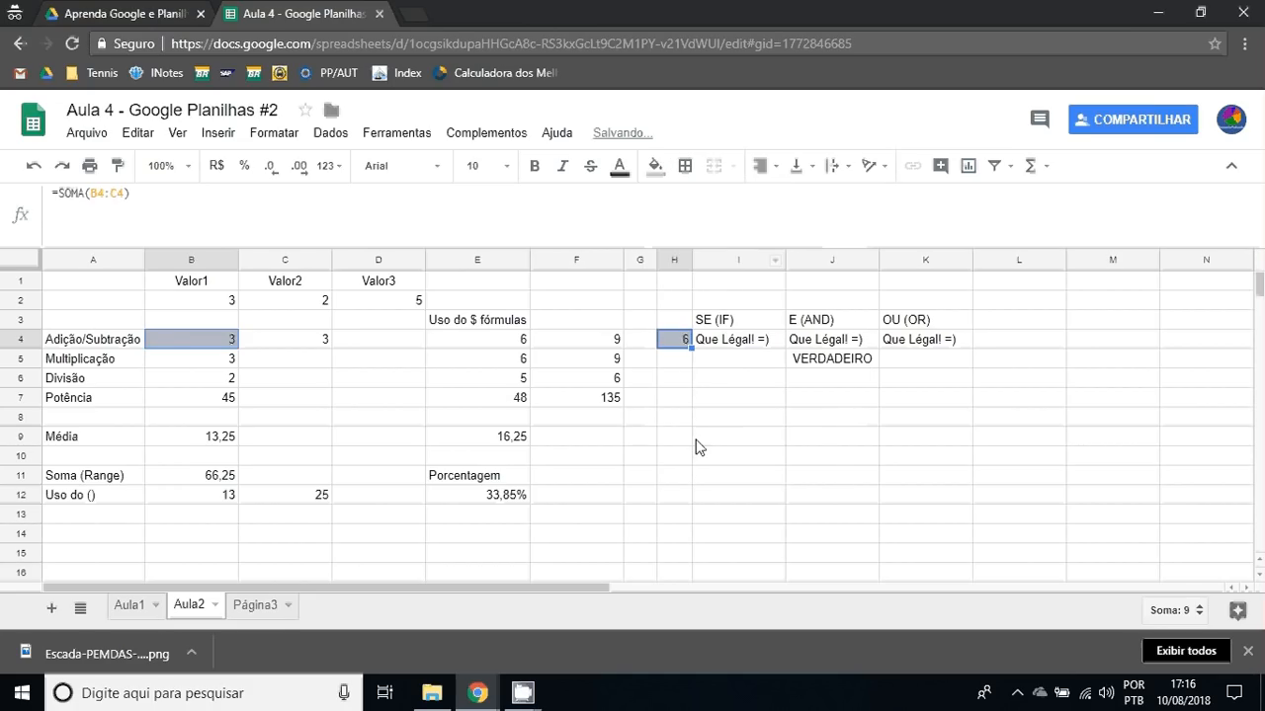
{"action": "left_click", "coordinate": [696, 441]}
Compare the grey cells B4 and H4 with the E conditions used in J4 and J5.
{"action": "left_click", "coordinate": [193, 339]}
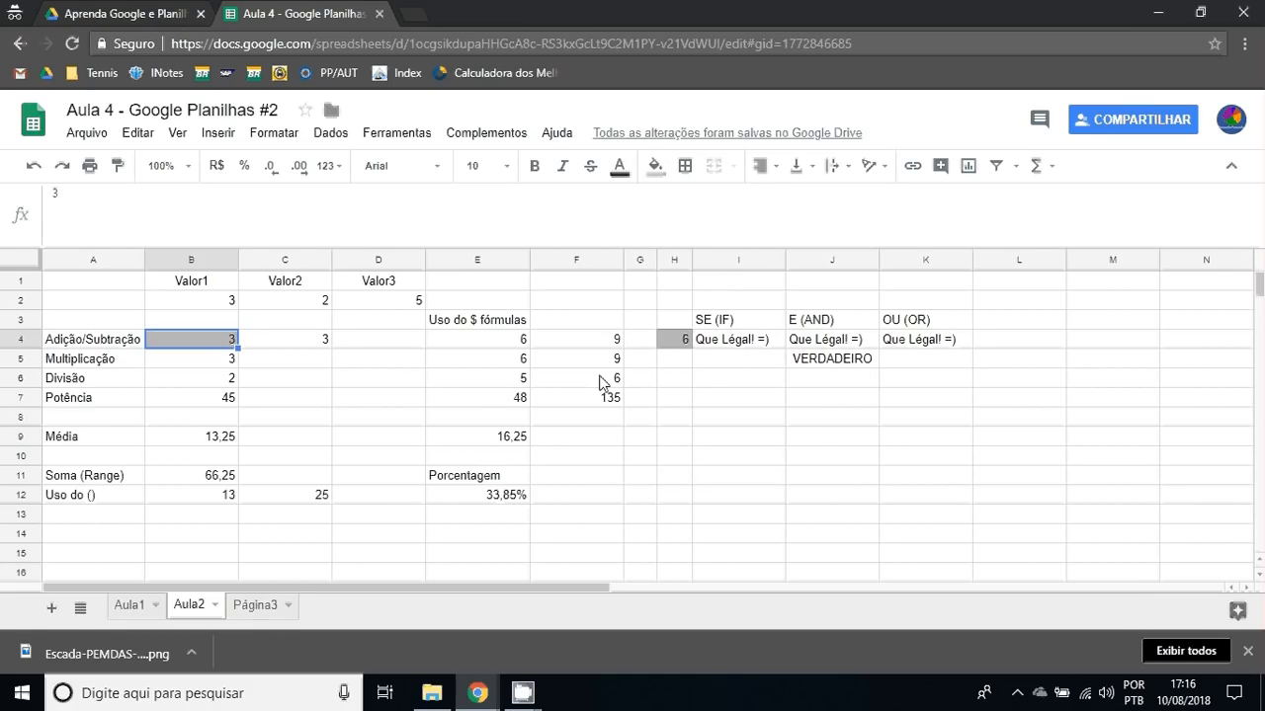
{"action": "left_click", "coordinate": [676, 340]}
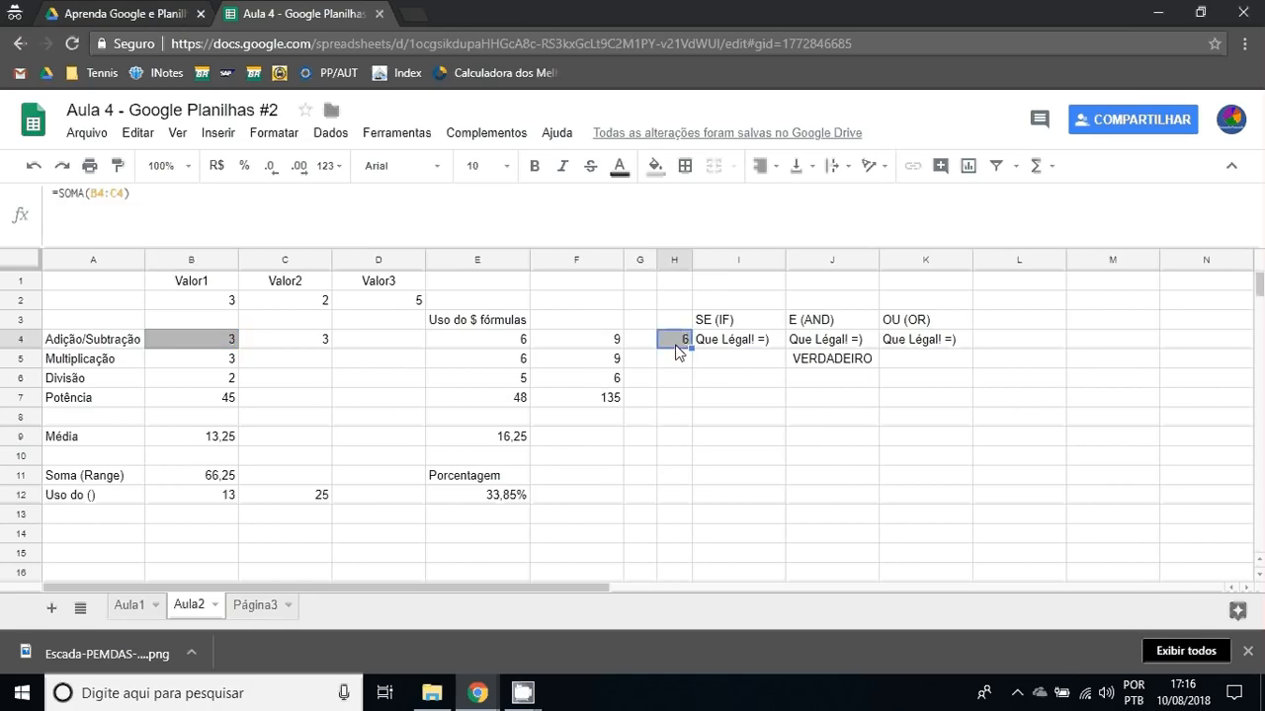
{"action": "left_click", "coordinate": [809, 344]}
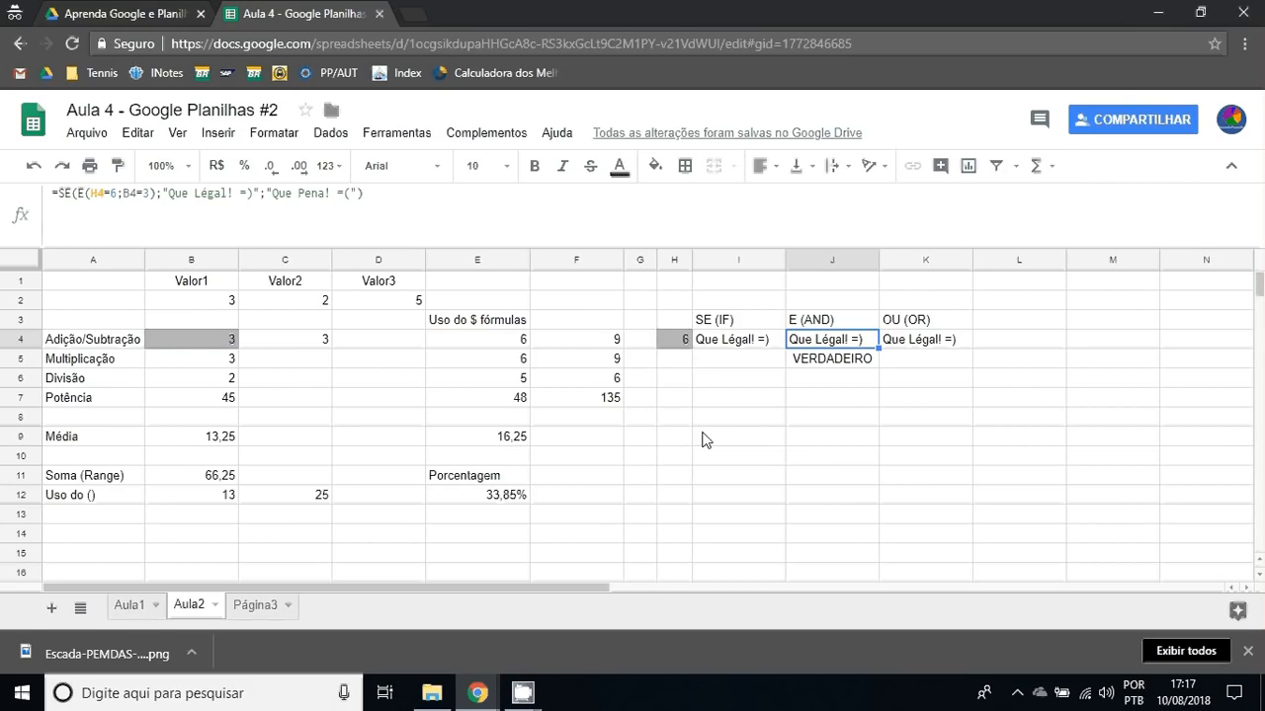
{"action": "key", "text": "Down"}
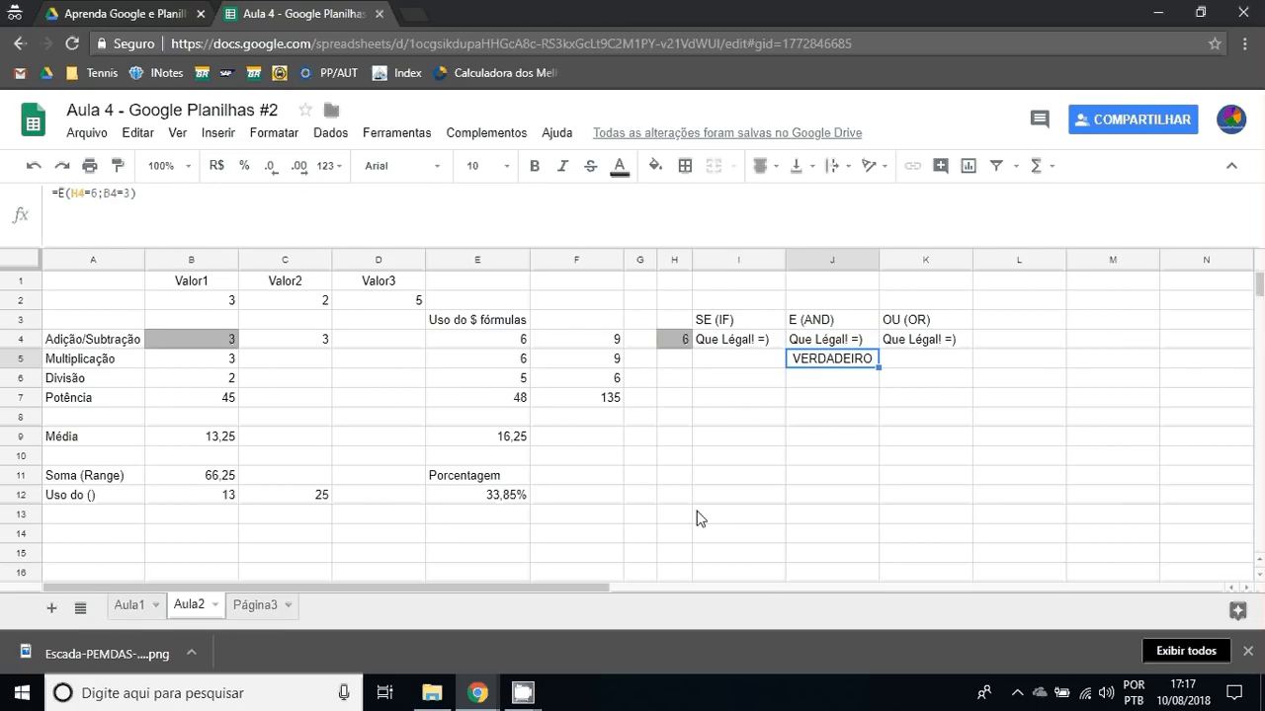
{"action": "double_click", "coordinate": [821, 363]}
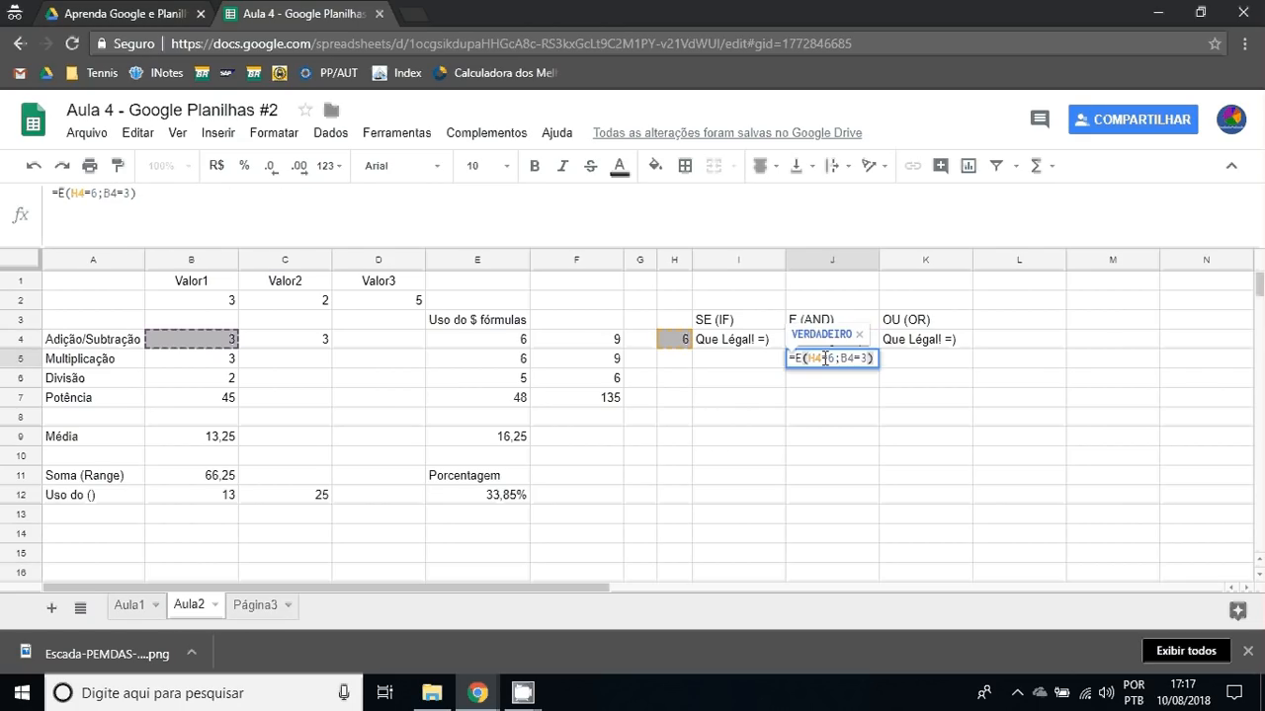
{"action": "key", "text": "Escape"}
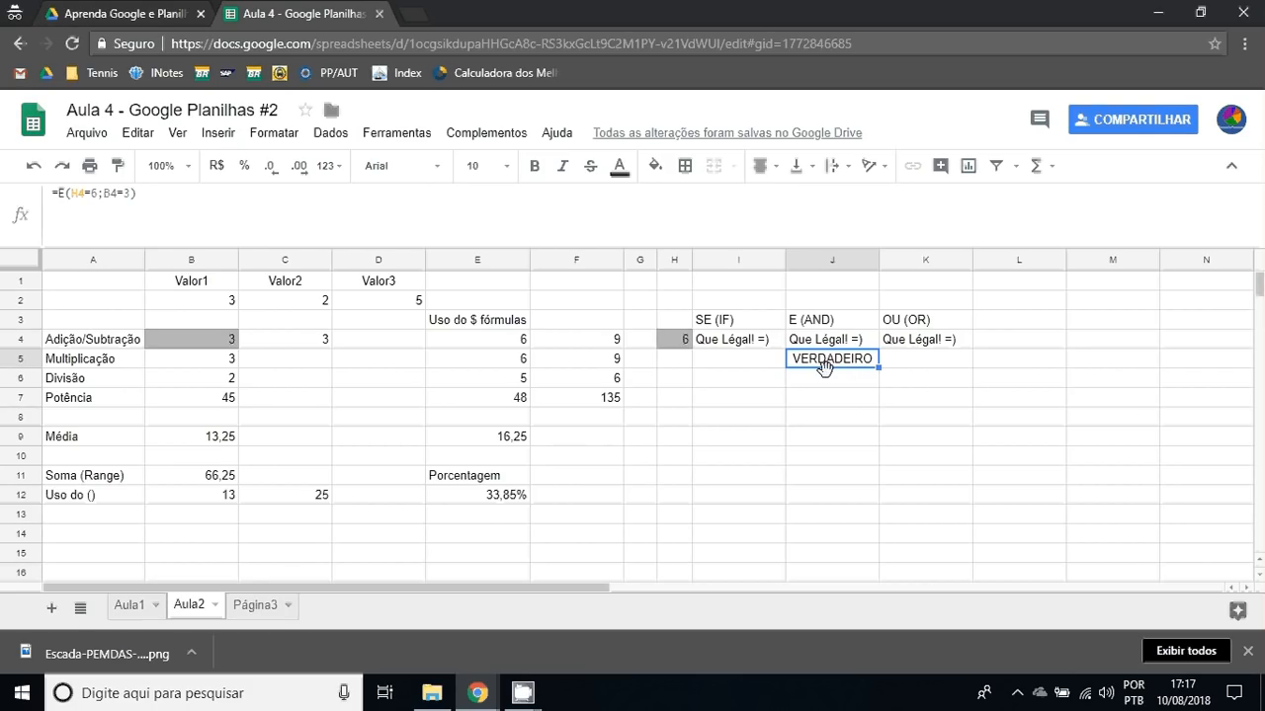
Examine the SE formula with nested E condition in J4 against the inputs in B4, C4 and H4, and check J5.
{"action": "left_click", "coordinate": [856, 342]}
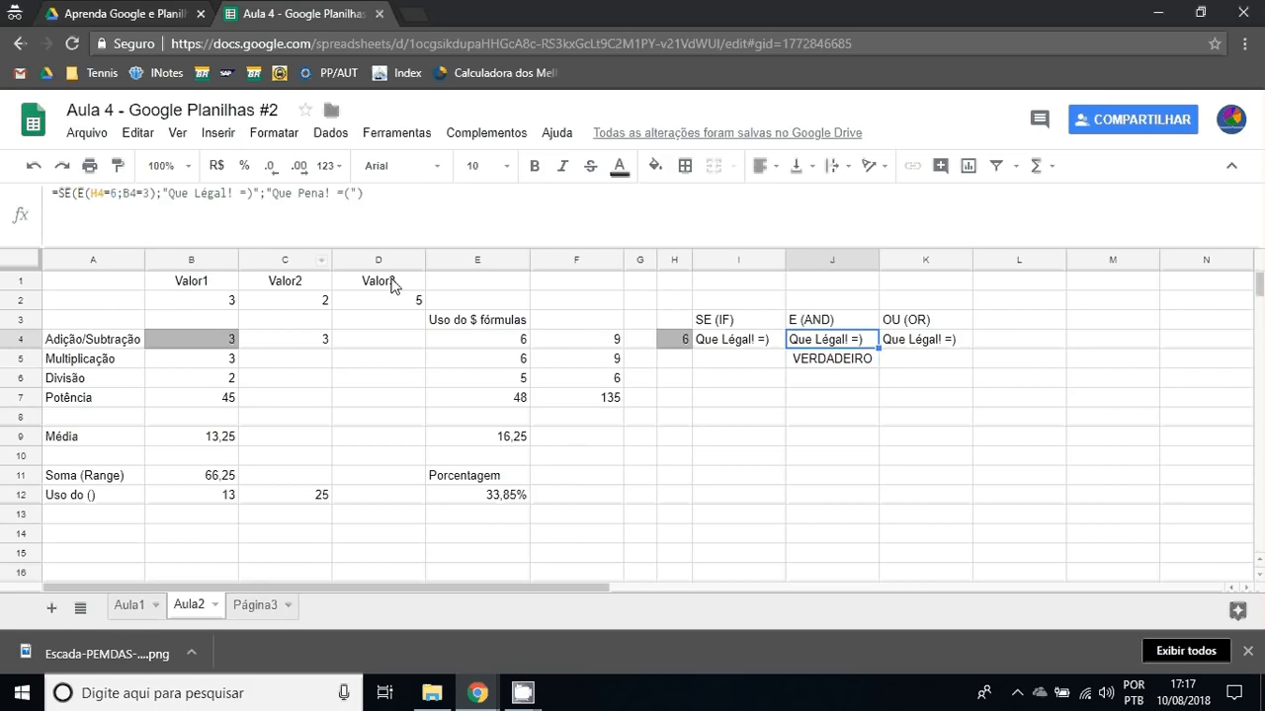
{"action": "left_click", "coordinate": [207, 345]}
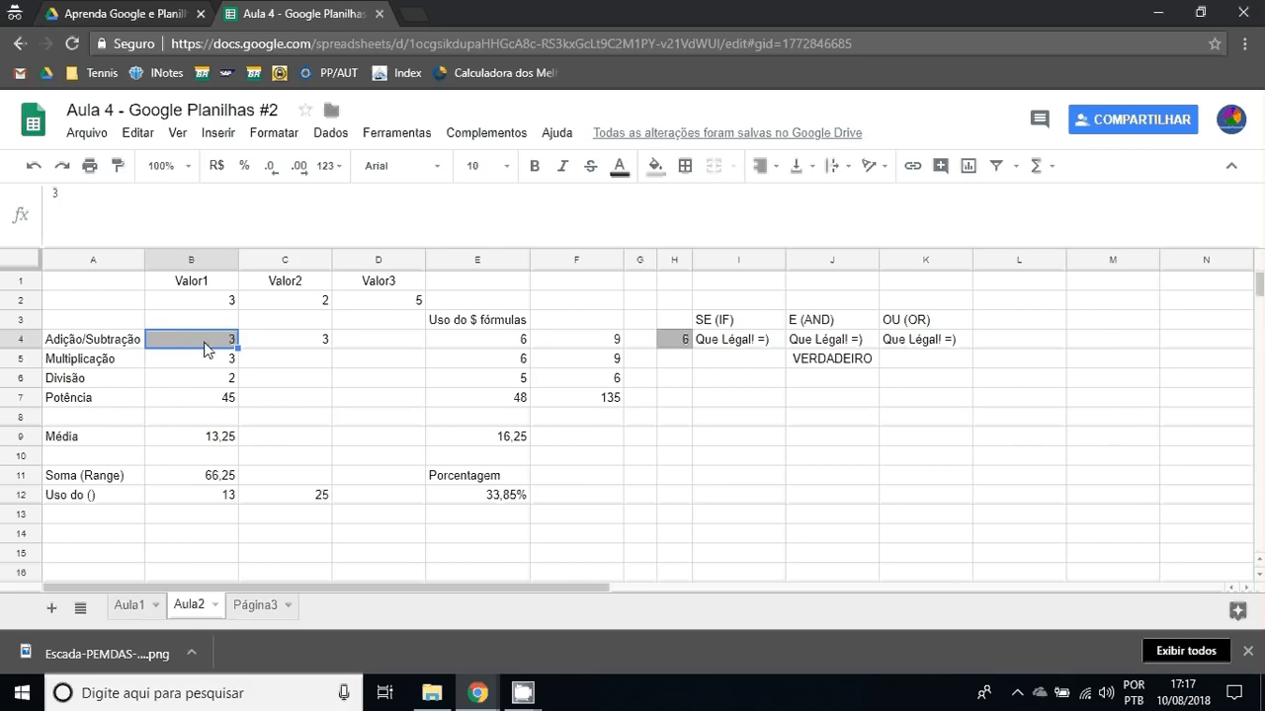
{"action": "key", "text": "Right"}
{"action": "key", "text": "Left"}
{"action": "key", "text": "Right"}
{"action": "key", "text": "Right"}
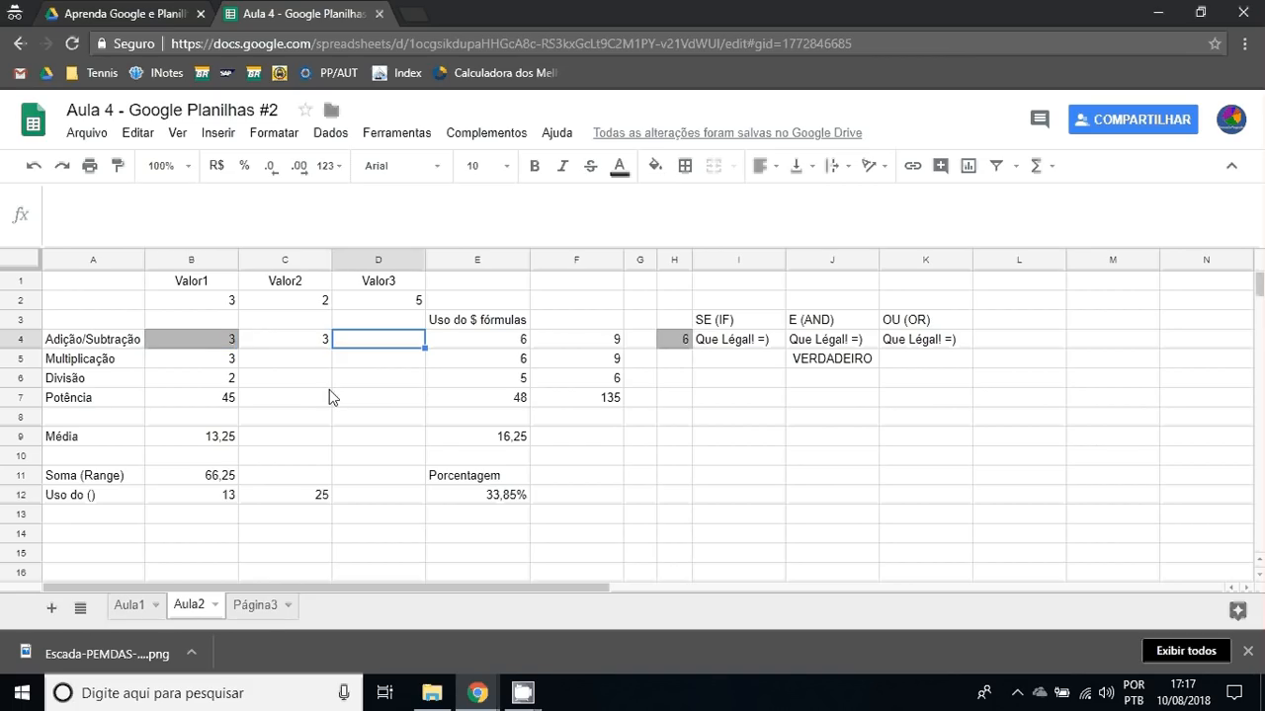
{"action": "key", "text": "Left"}
{"action": "key", "text": "Left"}
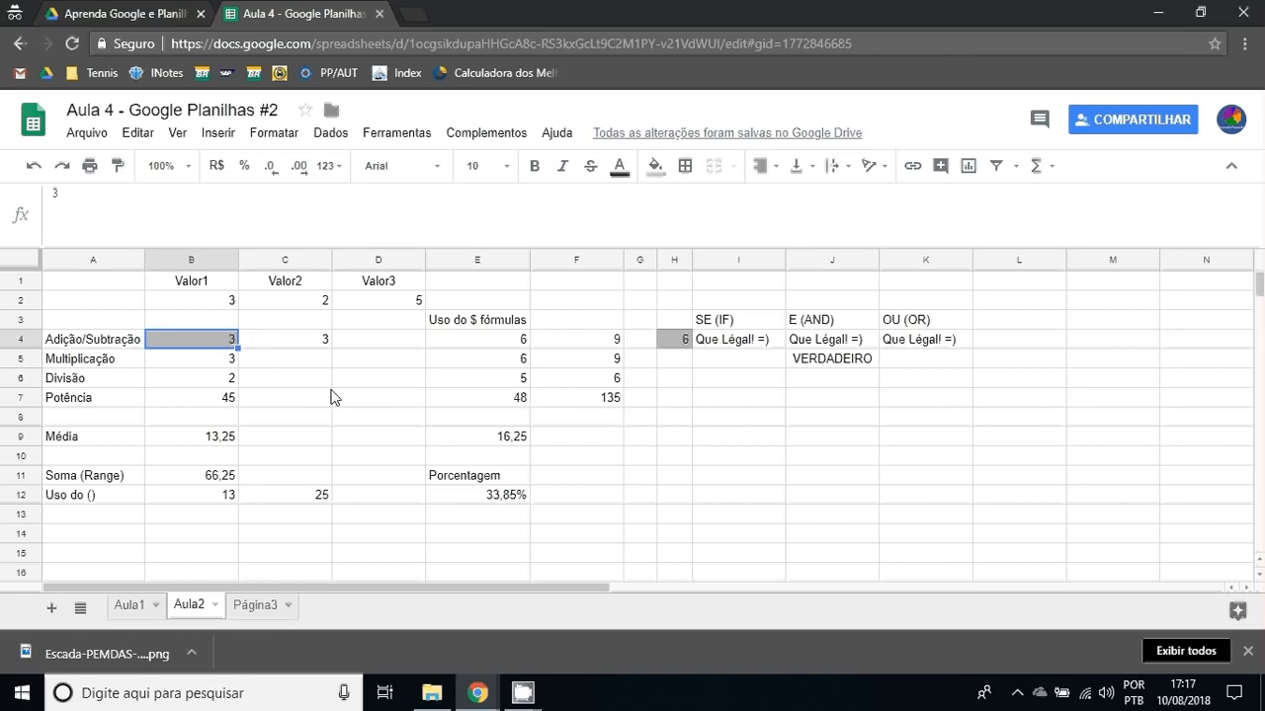
{"action": "double_click", "coordinate": [736, 340]}
{"action": "left_click", "coordinate": [834, 341]}
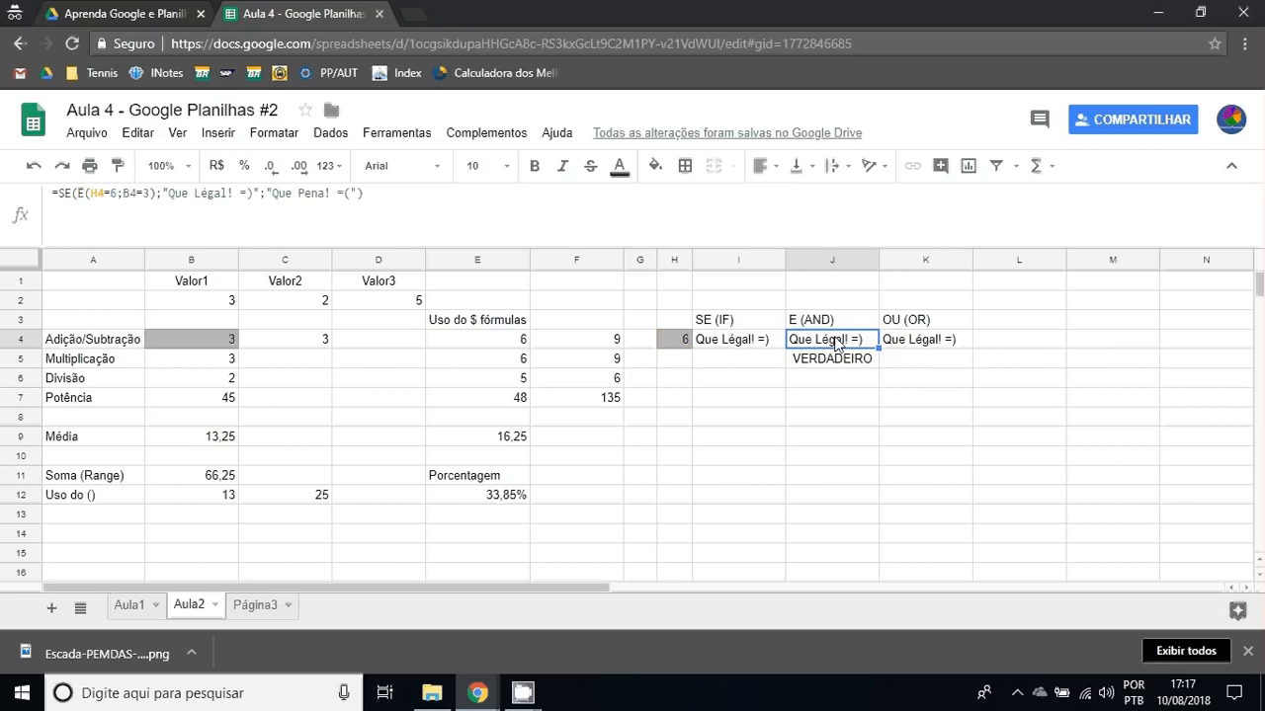
{"action": "double_click", "coordinate": [835, 341]}
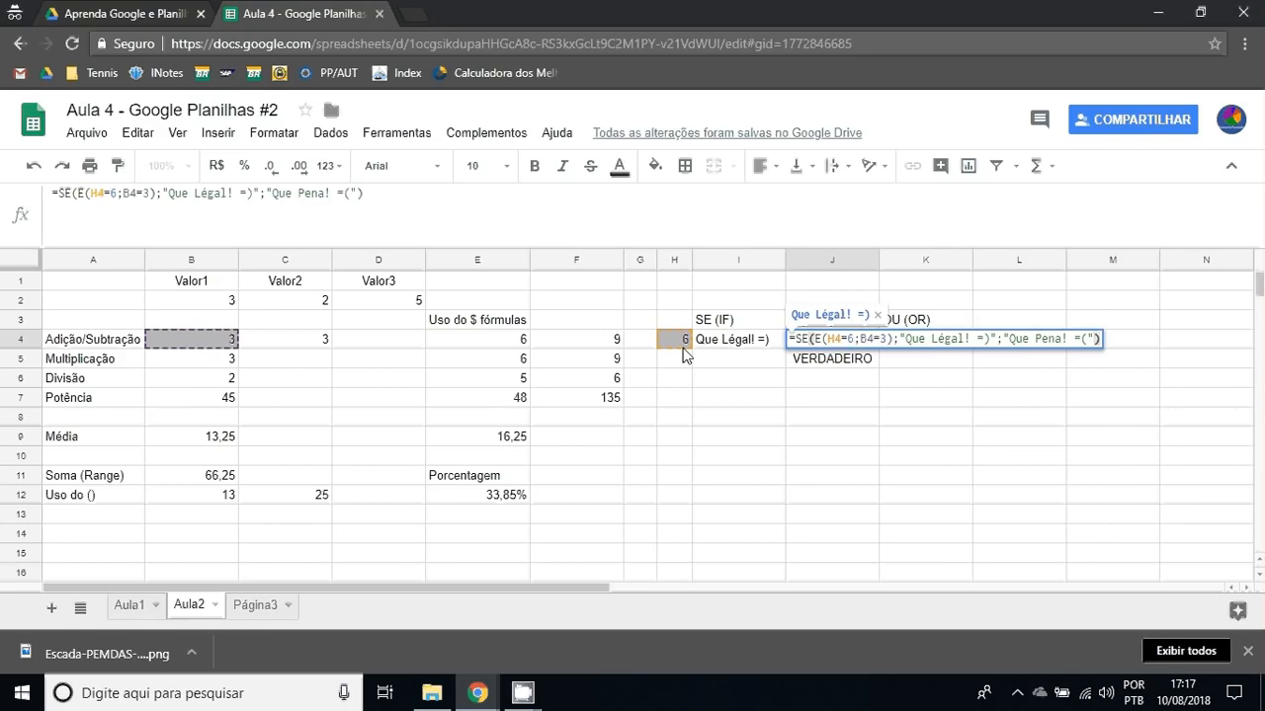
{"action": "key", "text": "Escape"}
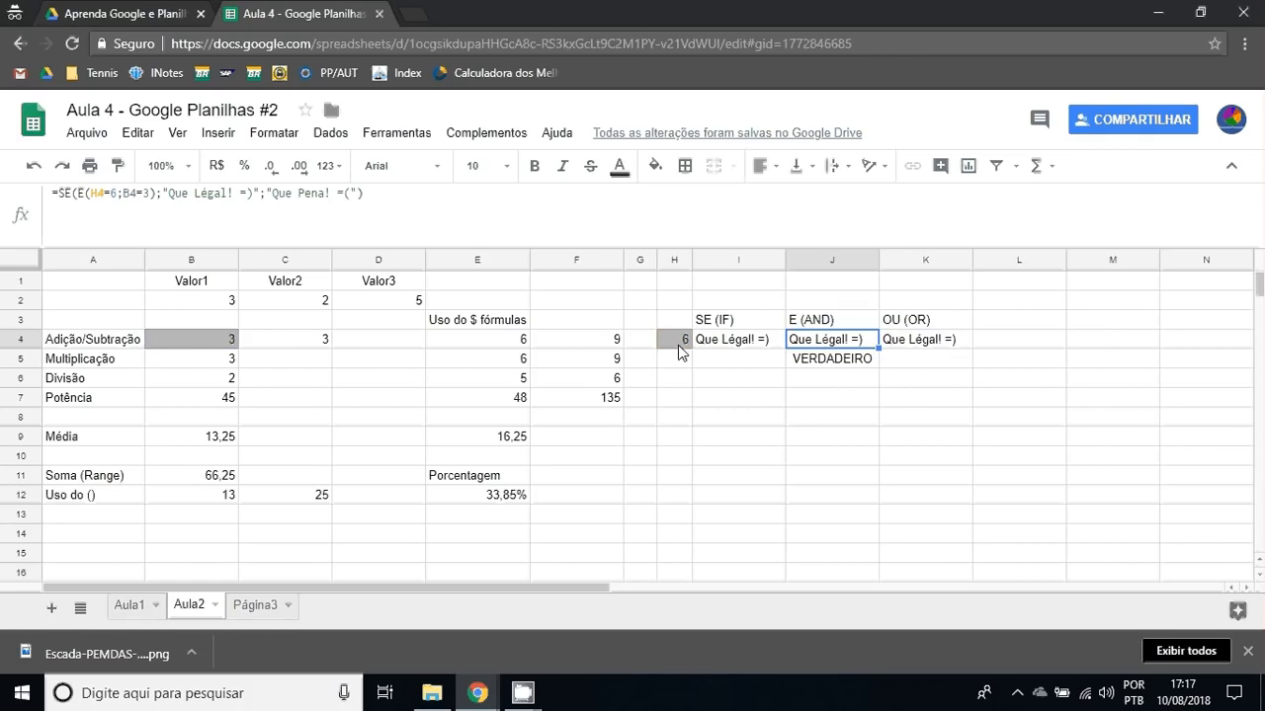
{"action": "left_click", "coordinate": [194, 344]}
{"action": "key", "text": "Down"}
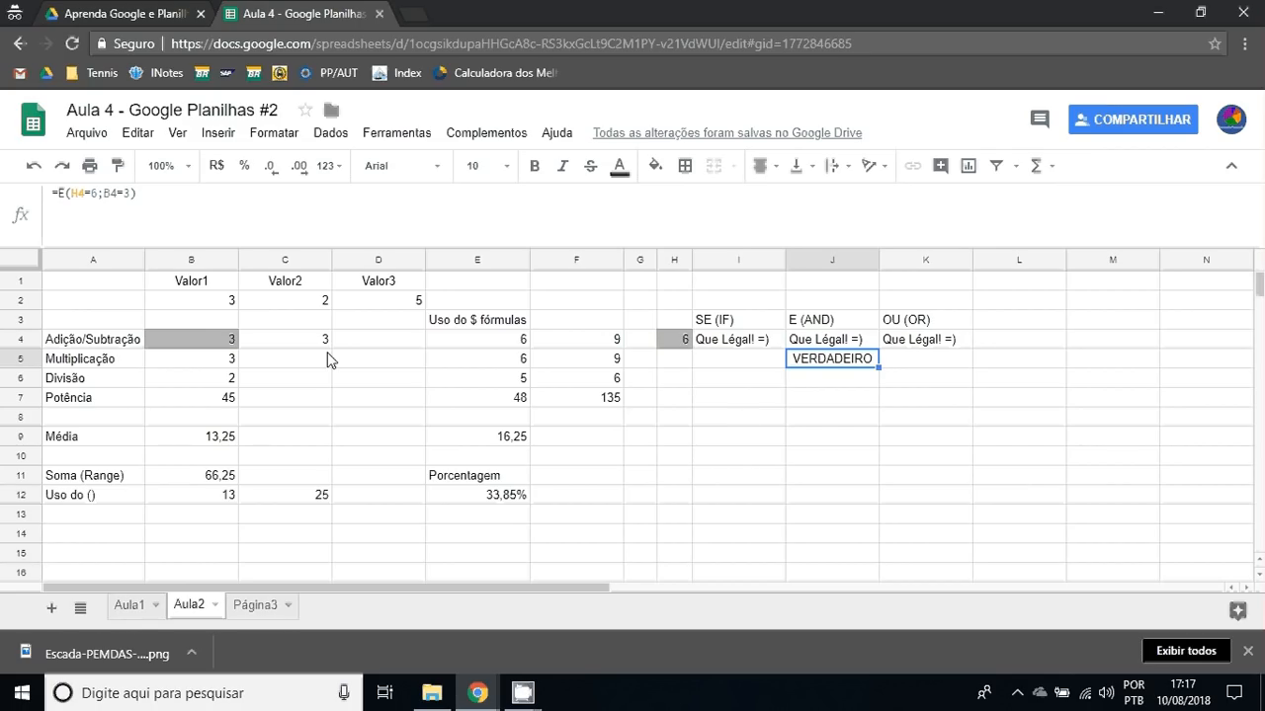
Set B4 in the Adição/Subtração row to 2 to test the logical formulas.
{"action": "left_click", "coordinate": [212, 339]}
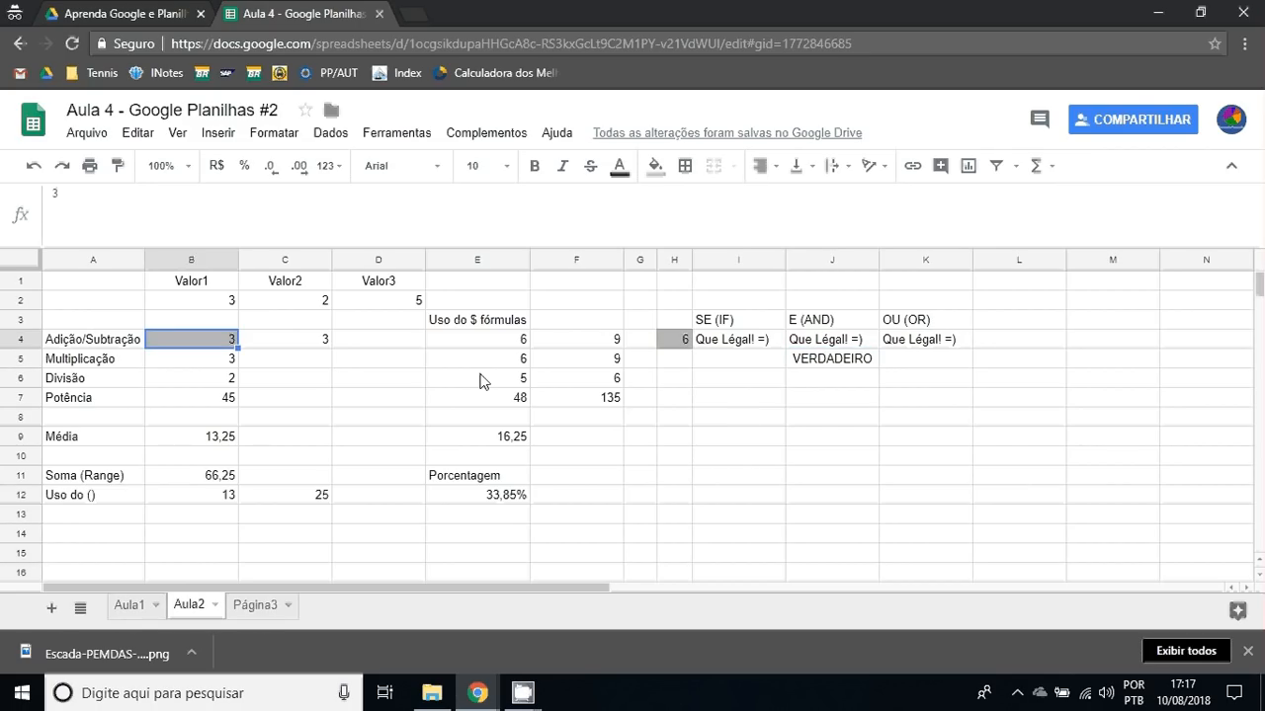
{"action": "type", "text": "1"}
{"action": "key", "text": "BackSpace"}
{"action": "type", "text": "2"}
{"action": "key", "text": "Return"}
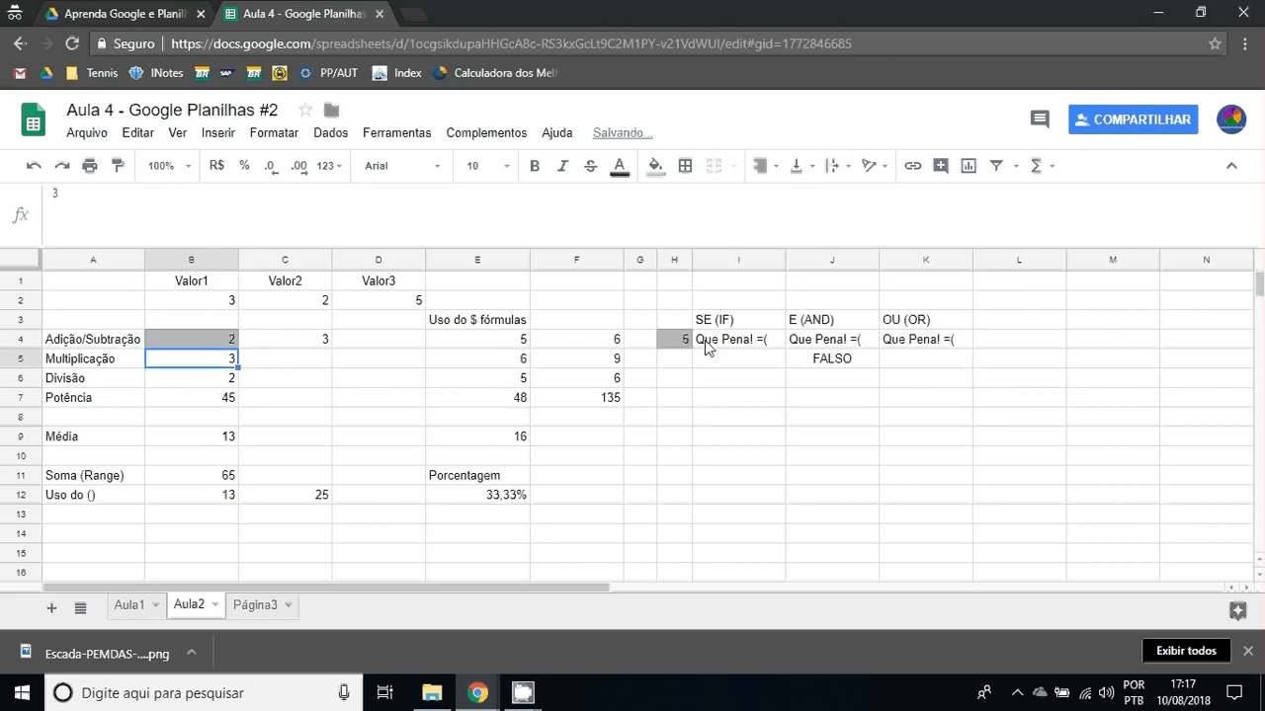
Check the result of the E condition in J5 and inspect the full SE formula in J4.
{"action": "key", "text": "Up"}
{"action": "key", "text": "Right"}
{"action": "key", "text": "Right"}
{"action": "key", "text": "Right"}
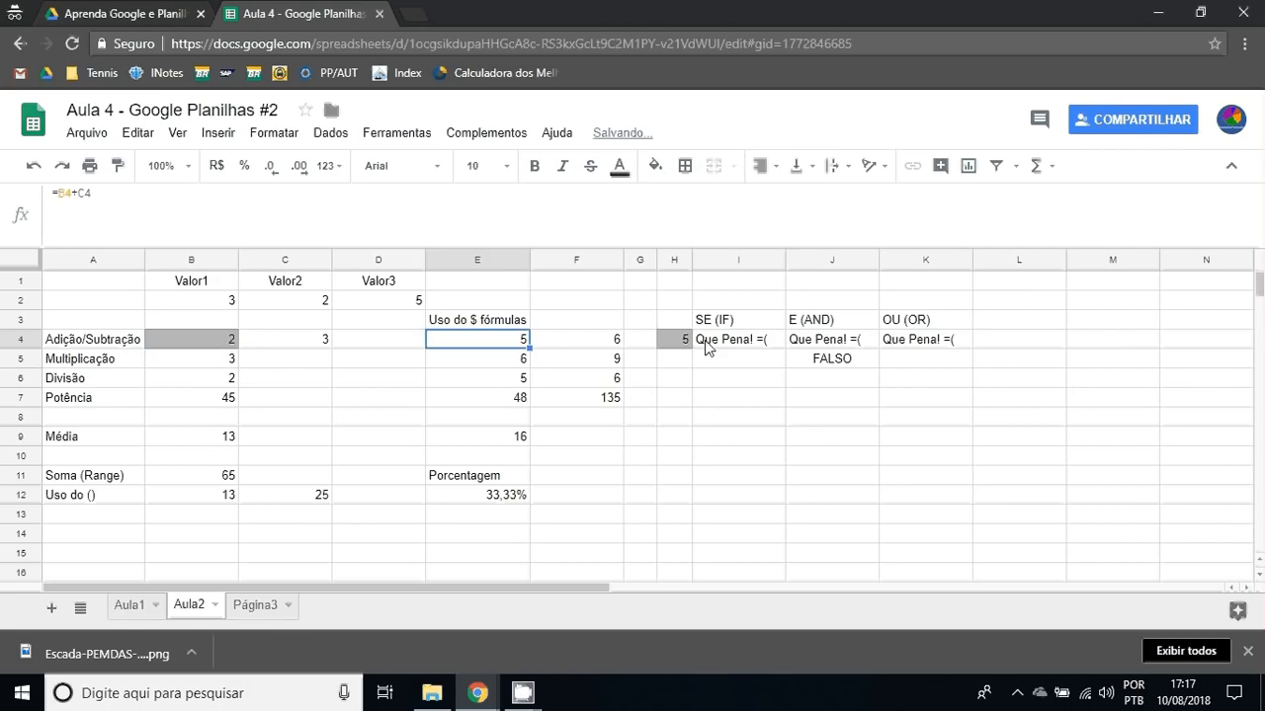
{"action": "key", "text": "Right"}
{"action": "key", "text": "Right"}
{"action": "key", "text": "Right"}
{"action": "key", "text": "Right"}
{"action": "key", "text": "Right"}
{"action": "key", "text": "Down"}
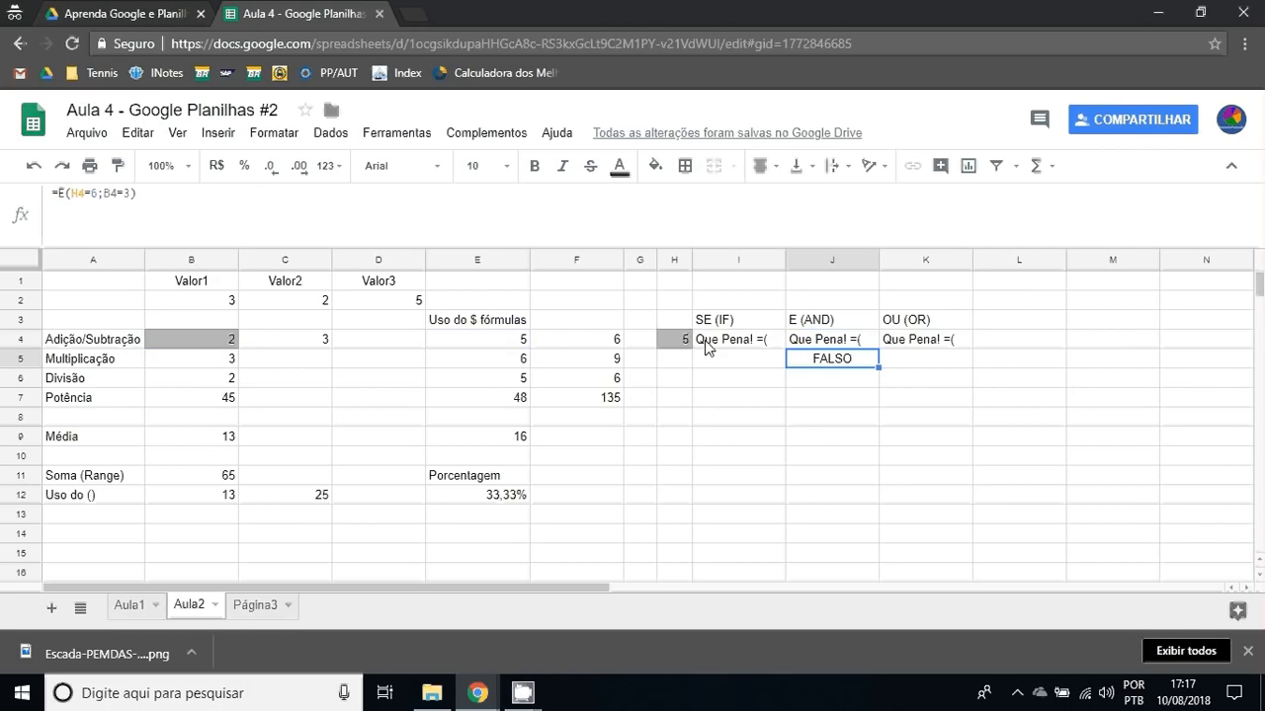
{"action": "double_click", "coordinate": [809, 341]}
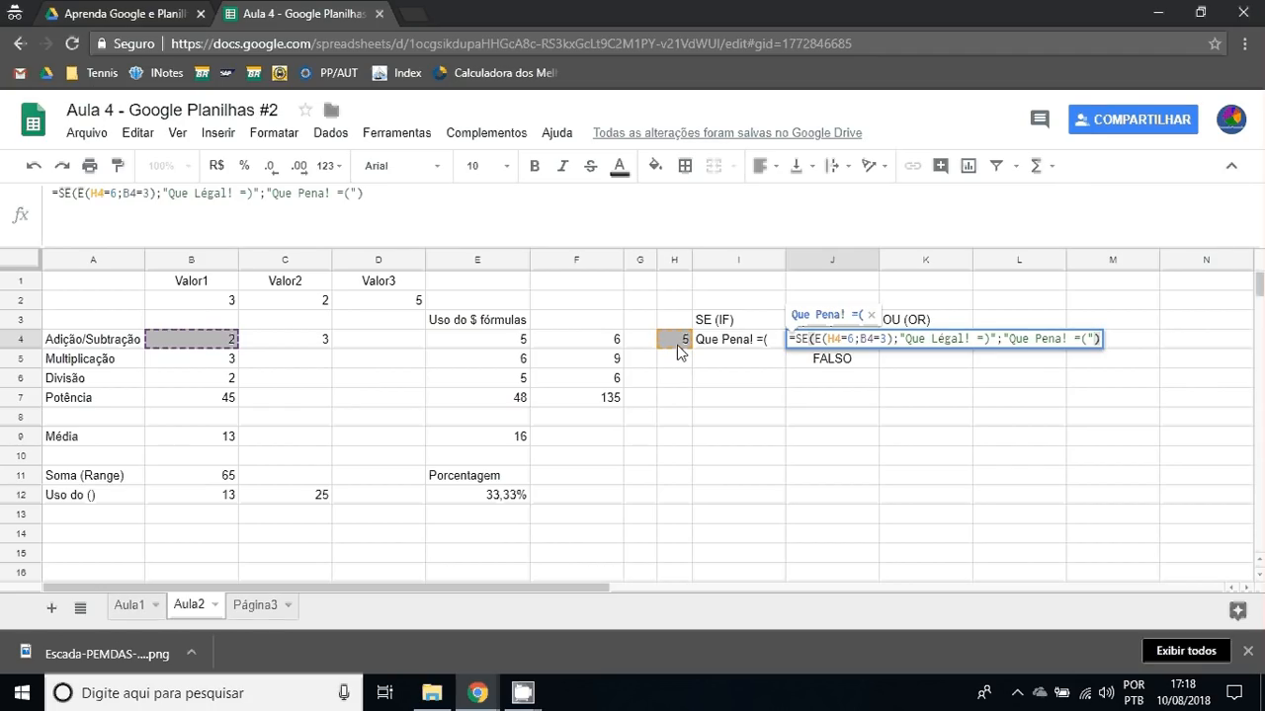
{"action": "key", "text": "Escape"}
{"action": "left_click", "coordinate": [835, 361]}
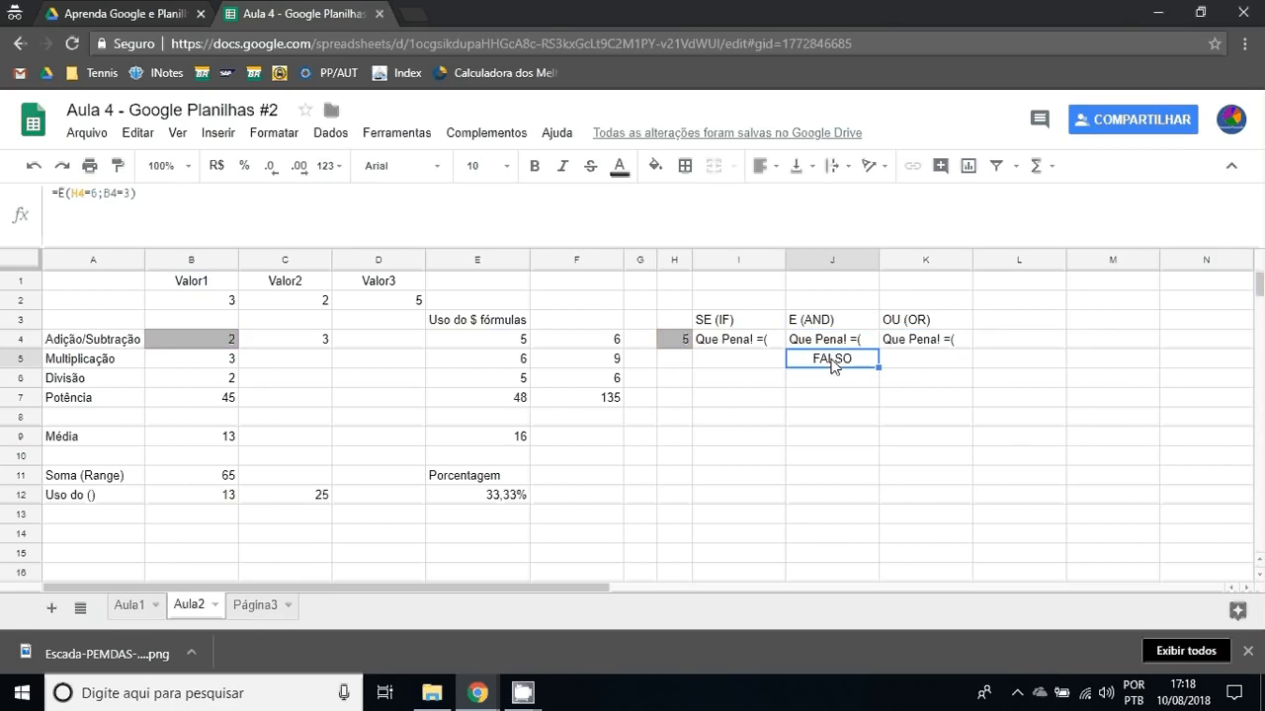
Copy the OU(H4=6;B4=3) condition from K4's formula and enter it in K5 as =OU(H4=6;B4=3).
{"action": "left_click", "coordinate": [923, 341]}
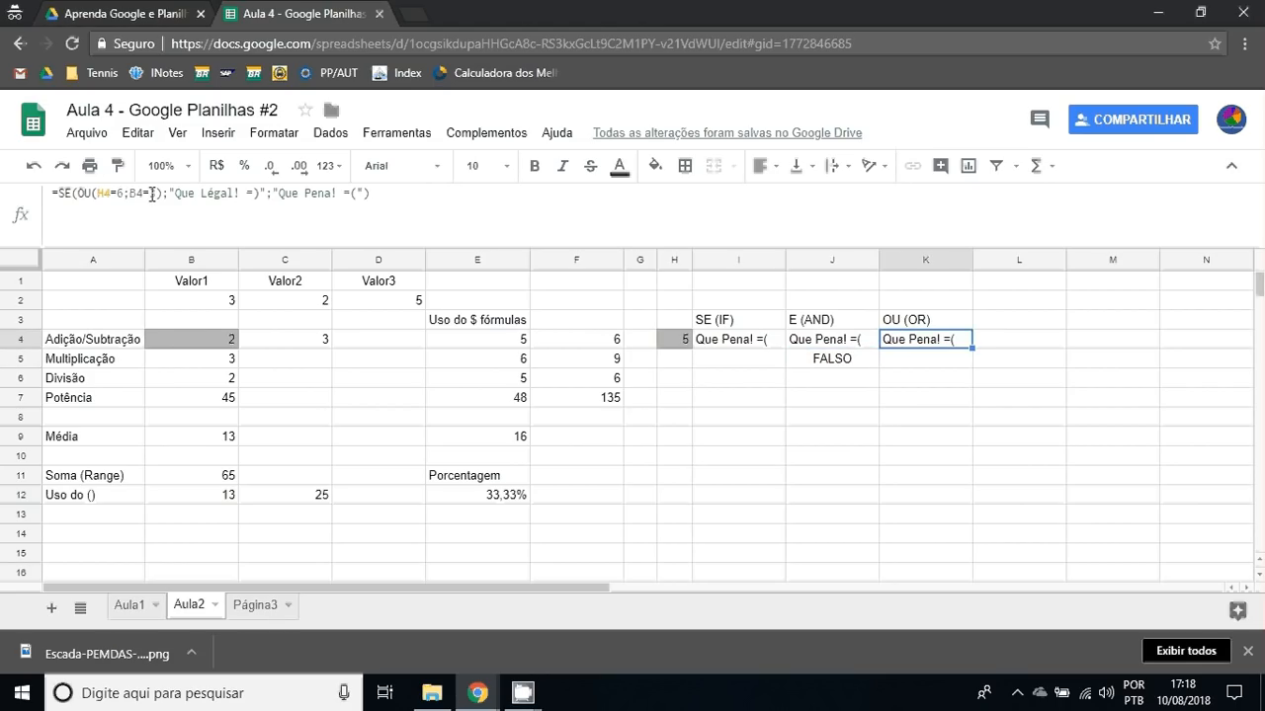
{"action": "left_click_drag", "start_coordinate": [163, 194], "coordinate": [78, 193]}
{"action": "key", "text": "ctrl+c"}
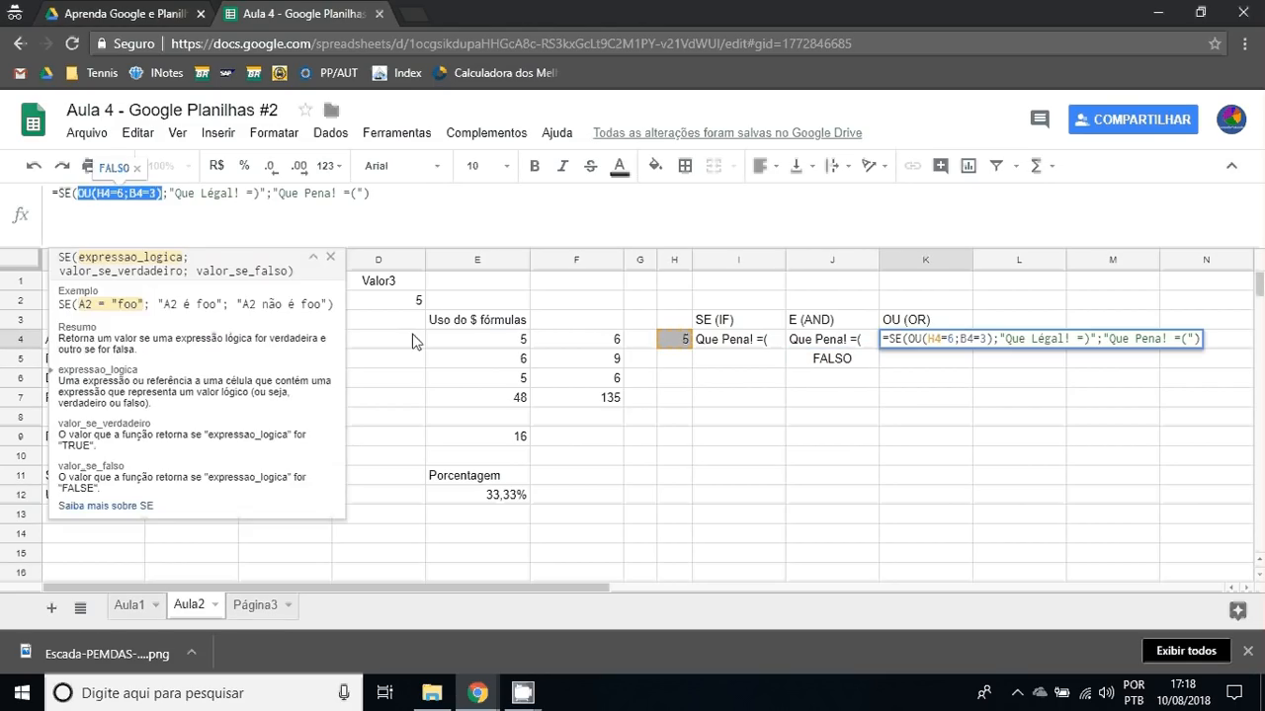
{"action": "key", "text": "Return"}
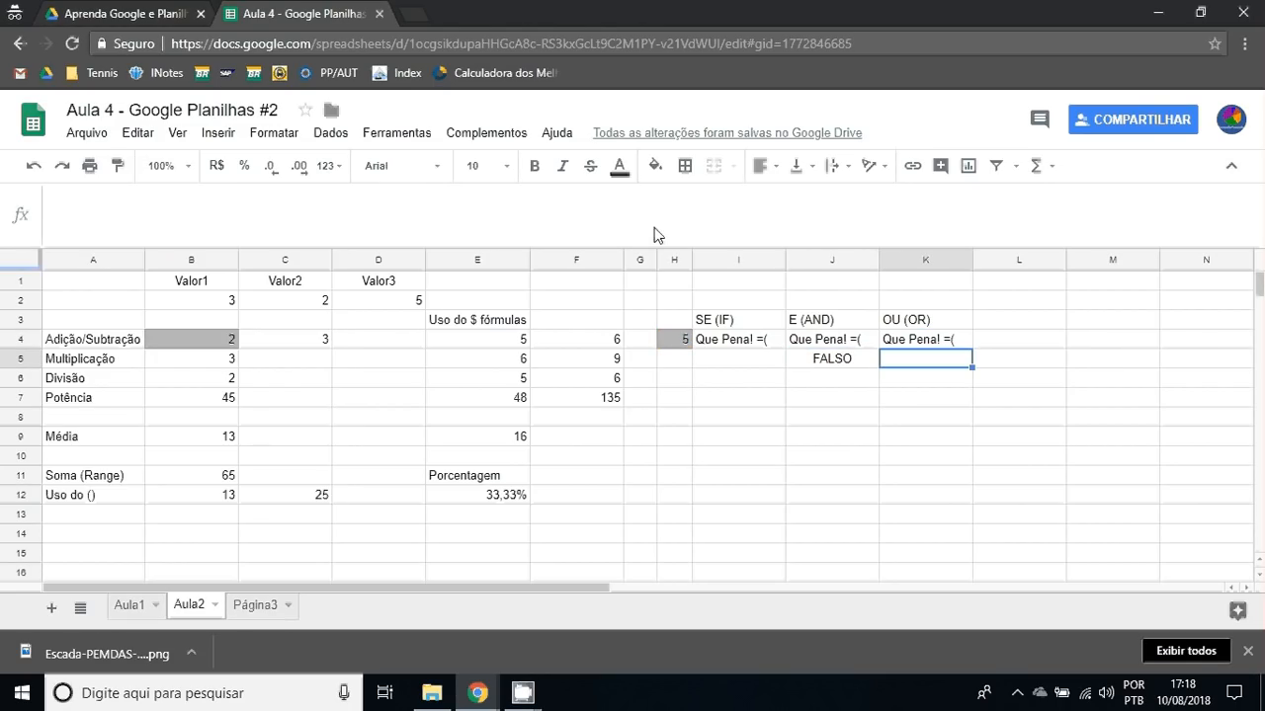
{"action": "key", "text": "ctrl+v"}
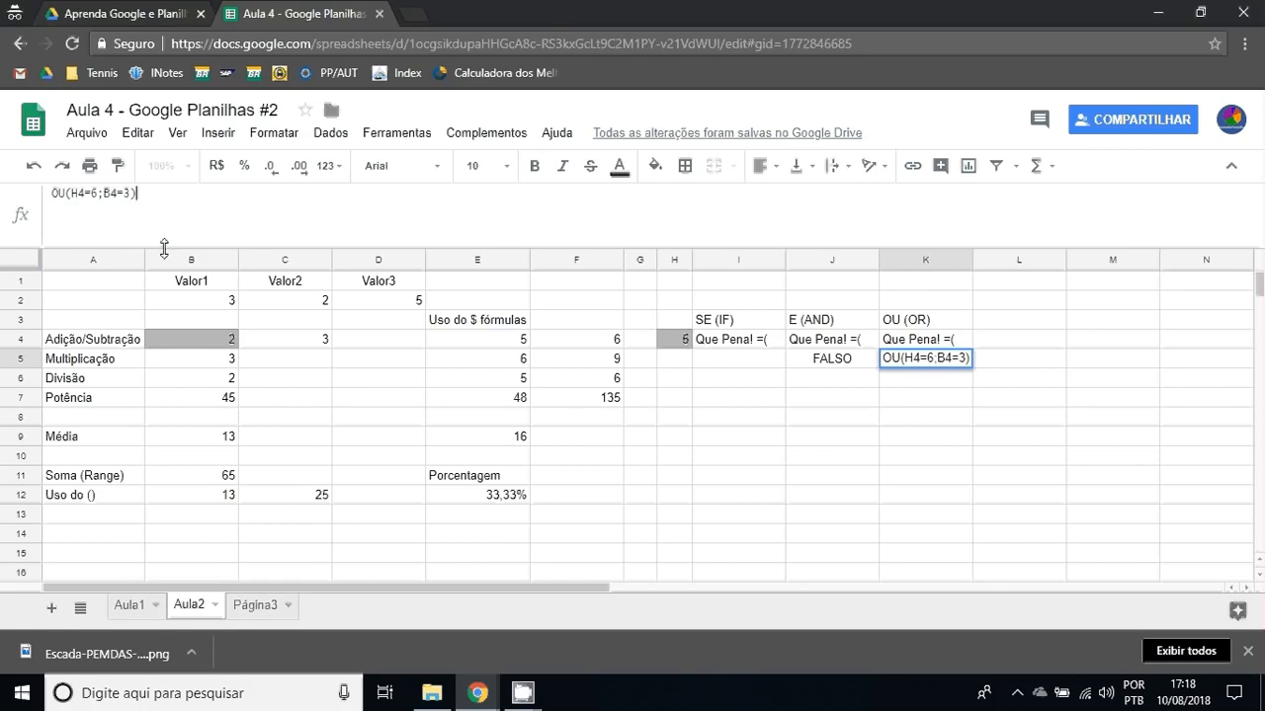
{"action": "key", "text": "Left"}
{"action": "key", "text": "Left"}
{"action": "key", "text": "Left"}
{"action": "key", "text": "Left"}
{"action": "key", "text": "Home"}
{"action": "type", "text": "="}
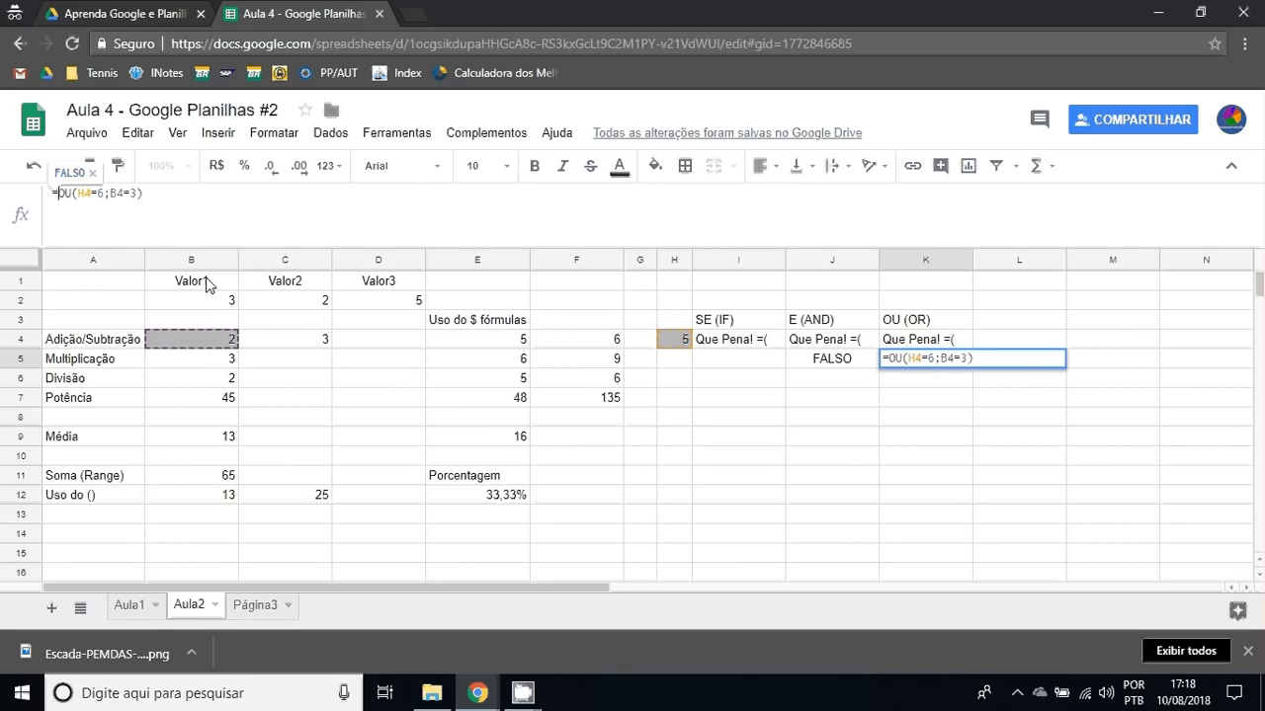
{"action": "key", "text": "Return"}
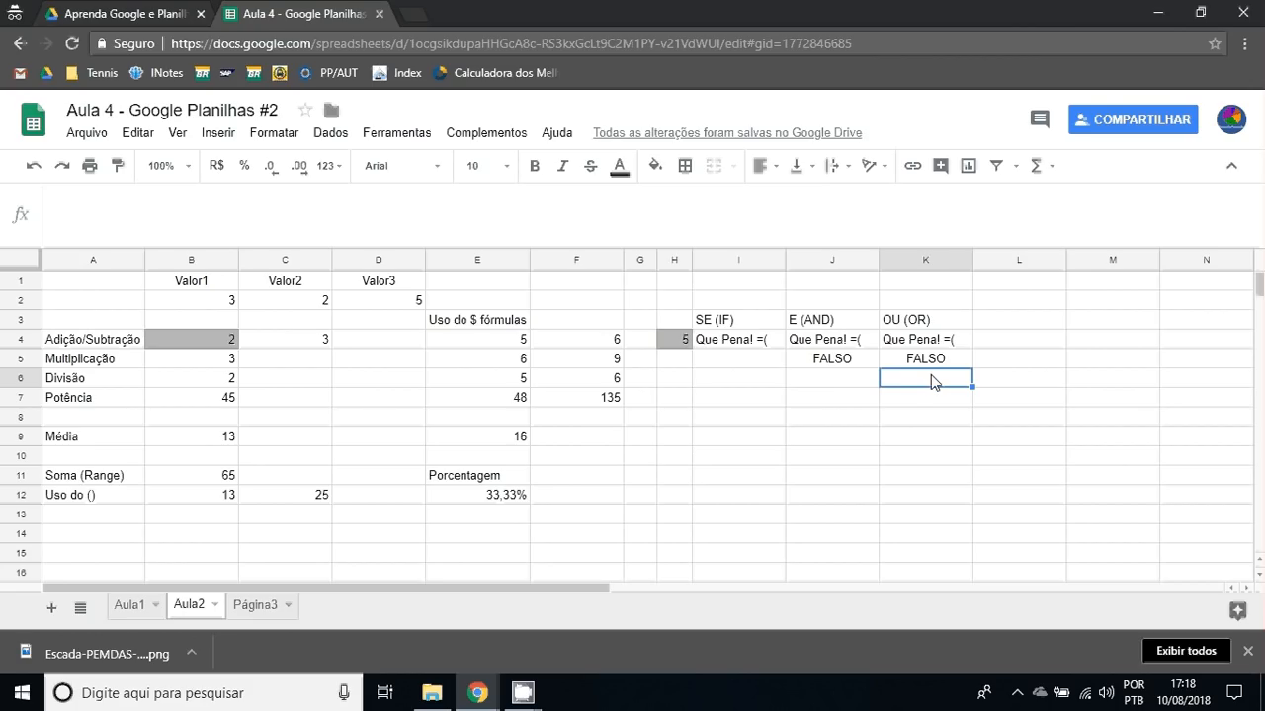
Set C4 in the Adição/Subtração row to 4 to test the OU condition in K5.
{"action": "key", "text": "Up"}
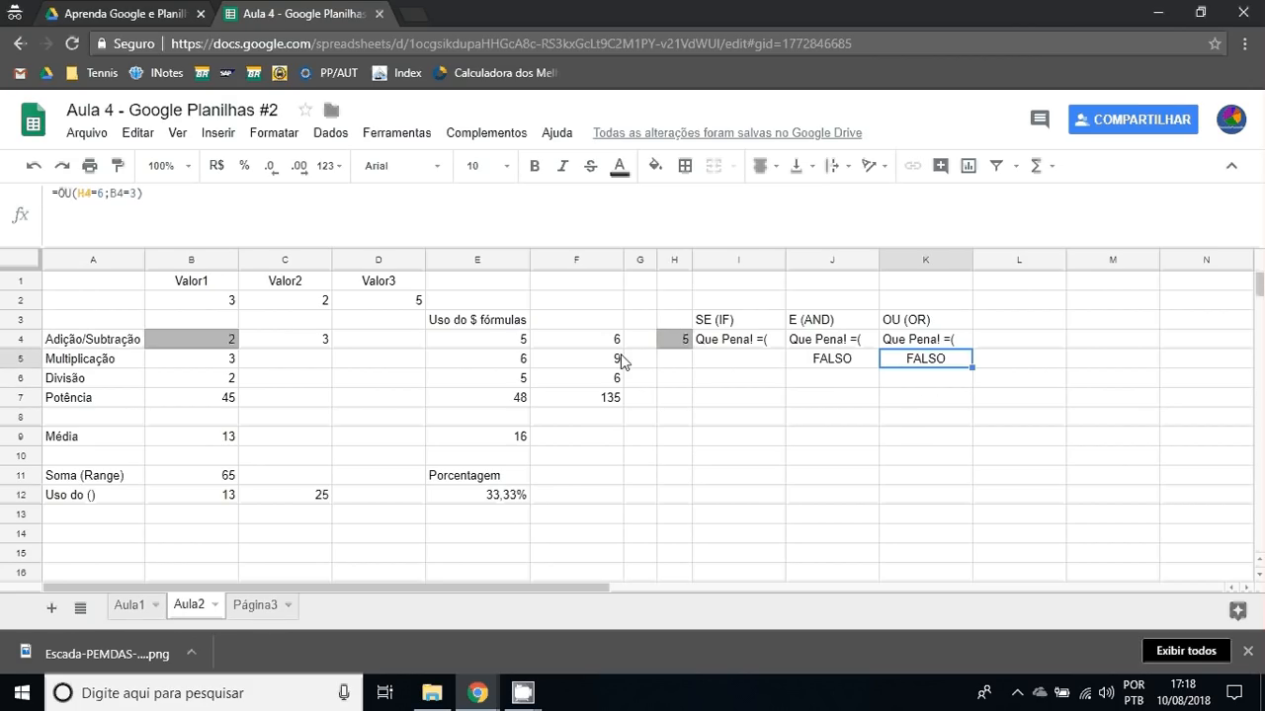
{"action": "left_click", "coordinate": [674, 340]}
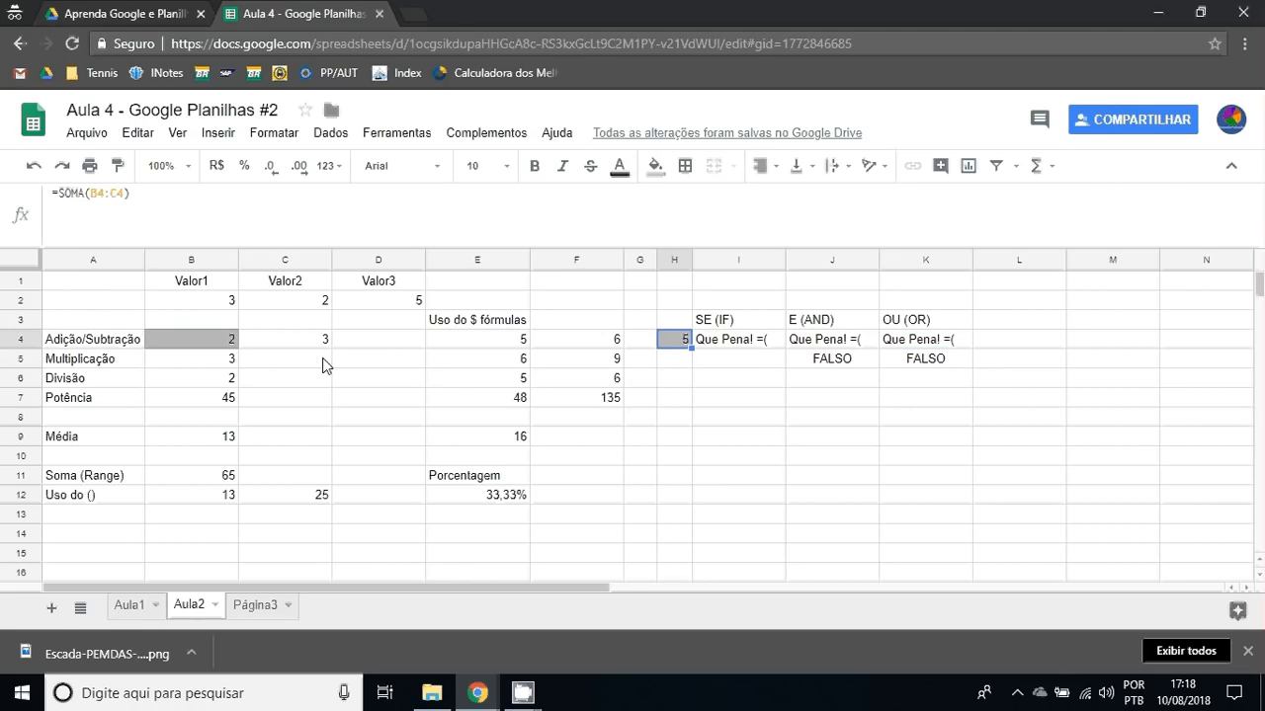
{"action": "left_click", "coordinate": [306, 342]}
{"action": "type", "text": "4"}
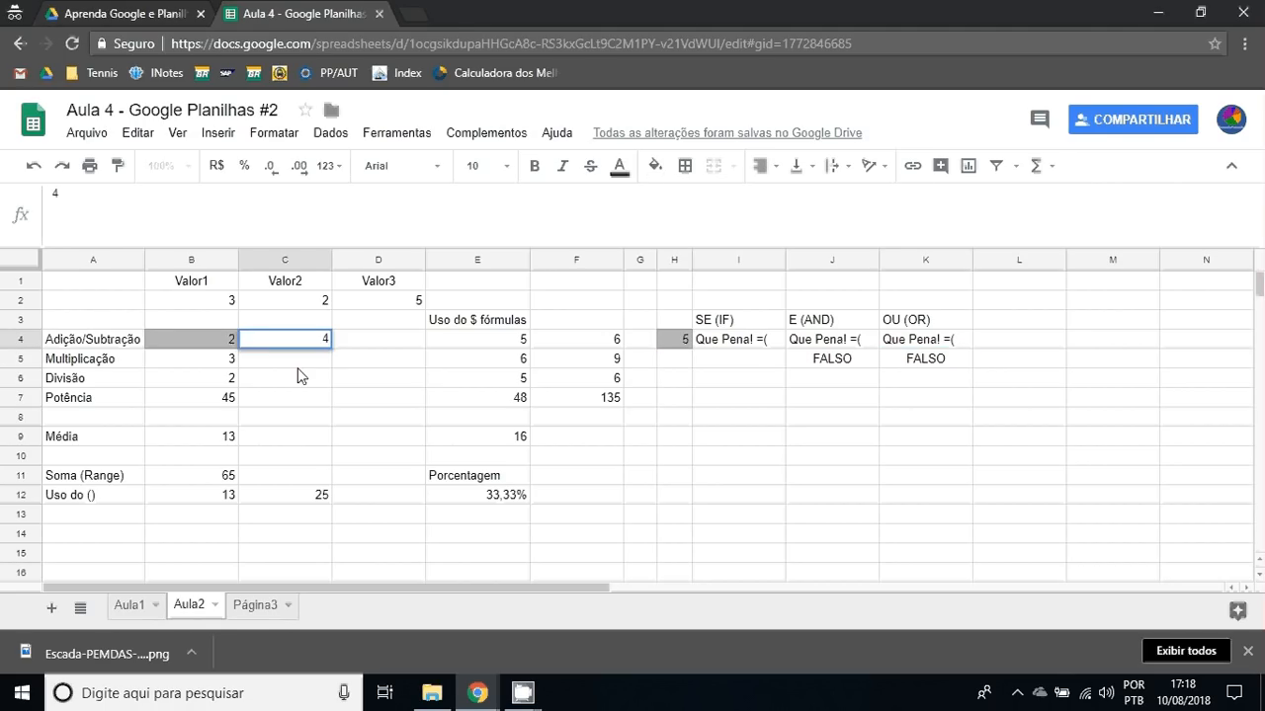
{"action": "key", "text": "Return"}
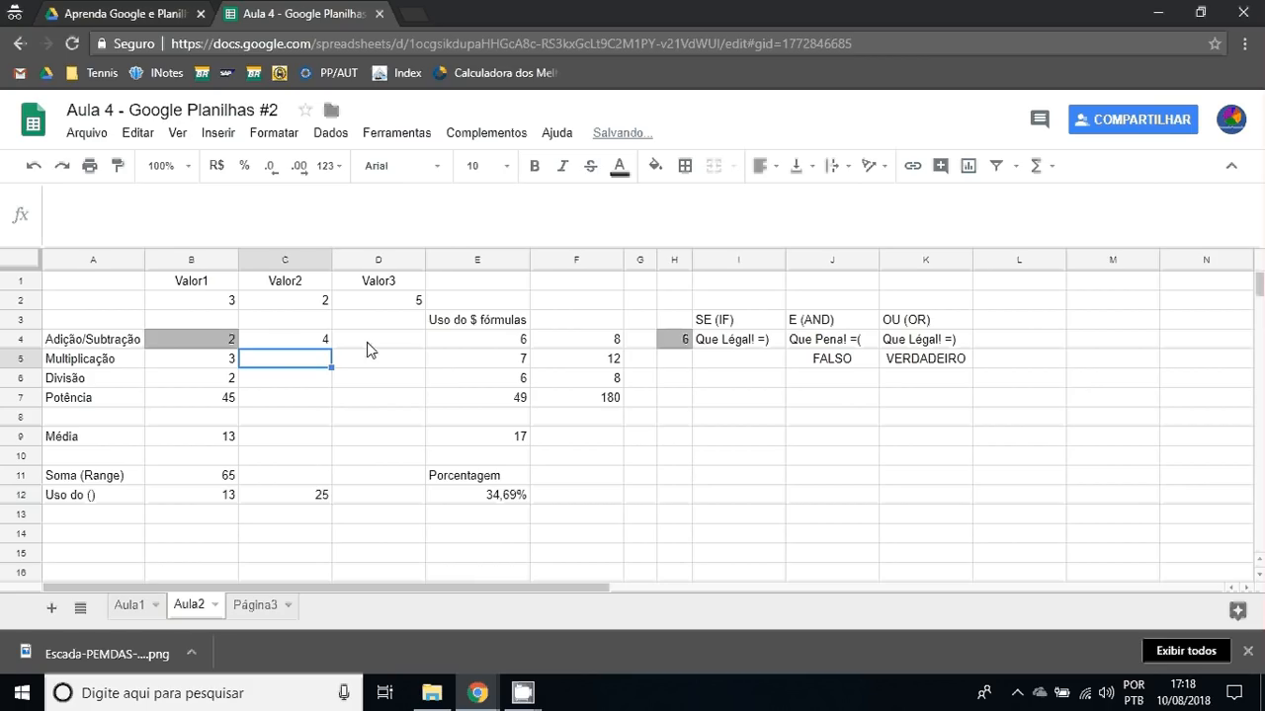
Check the inputs in B4, C4 and H4 against the formulas in J4 and K4 and the OU condition in K5.
{"action": "left_click", "coordinate": [271, 345]}
{"action": "left_click", "coordinate": [179, 346]}
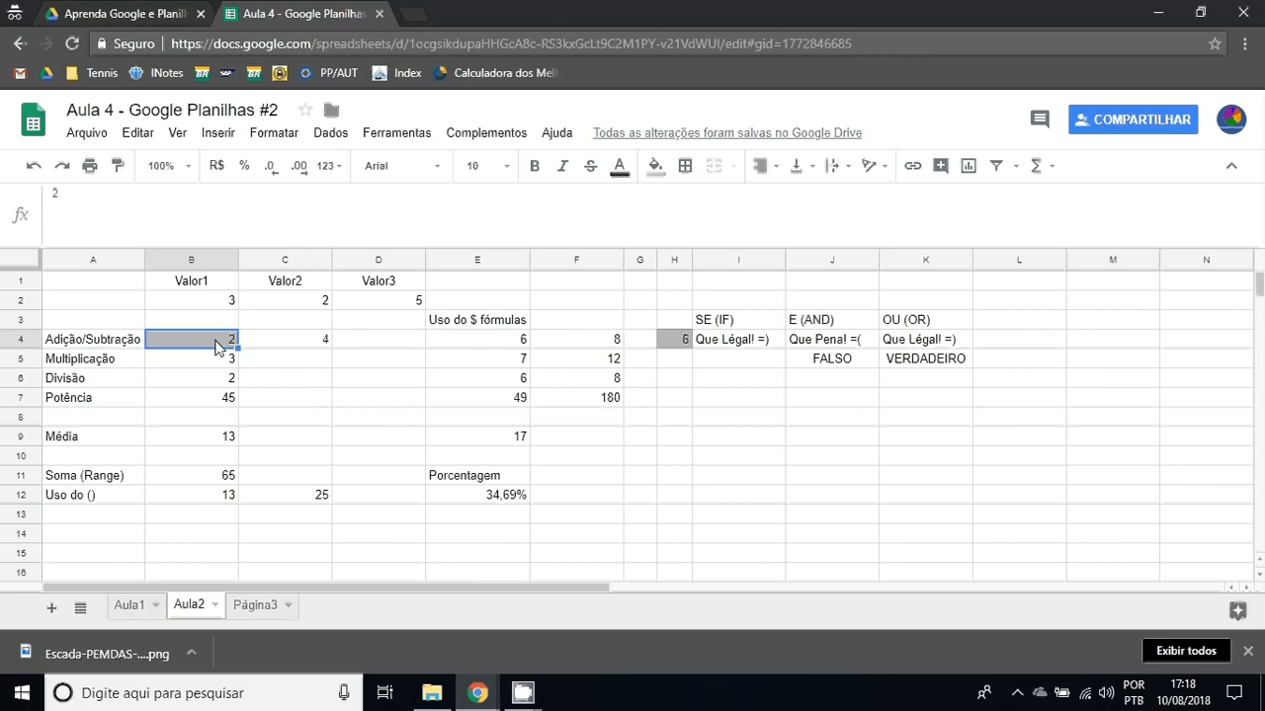
{"action": "left_click", "coordinate": [686, 342]}
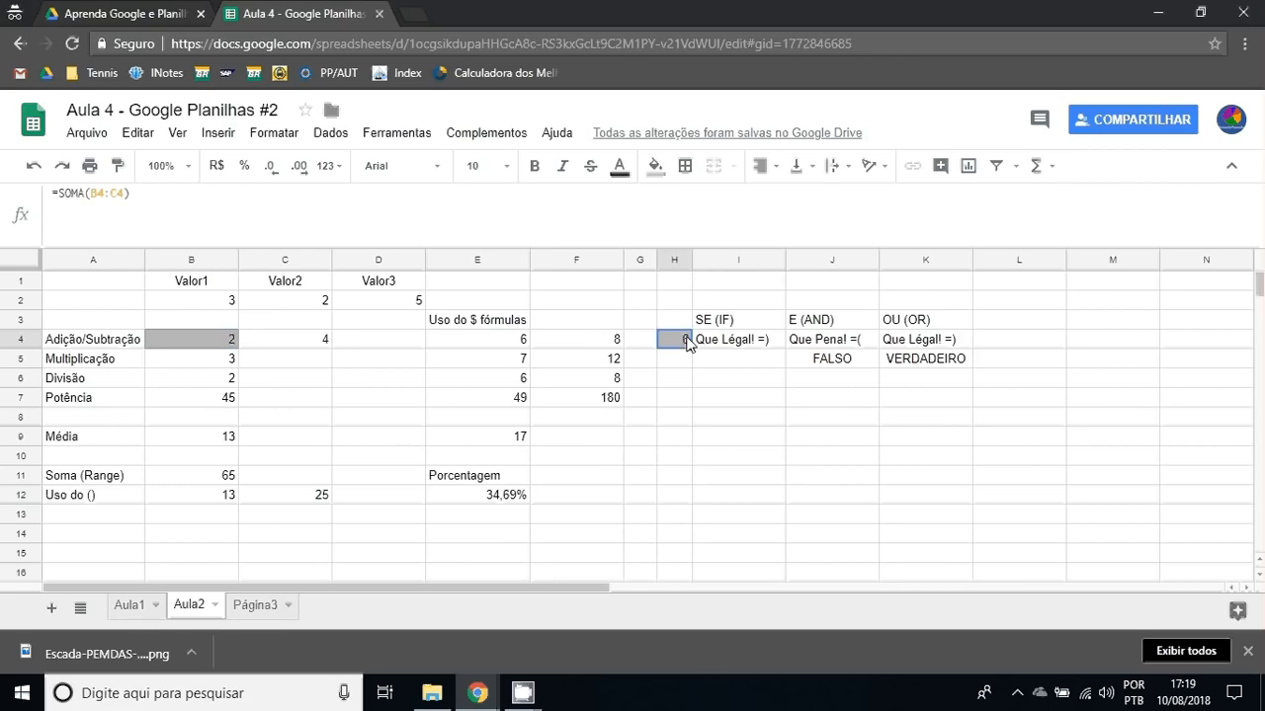
{"action": "left_click", "coordinate": [832, 343]}
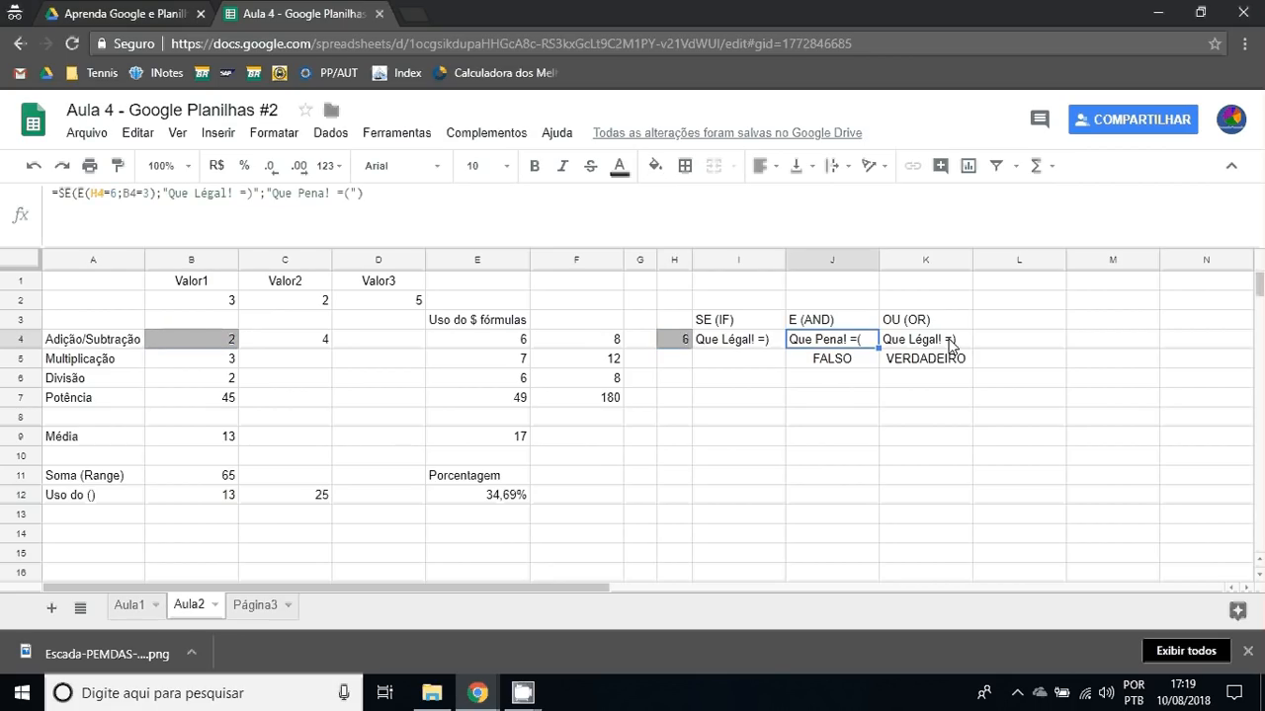
{"action": "double_click", "coordinate": [950, 344]}
{"action": "double_click", "coordinate": [942, 361]}
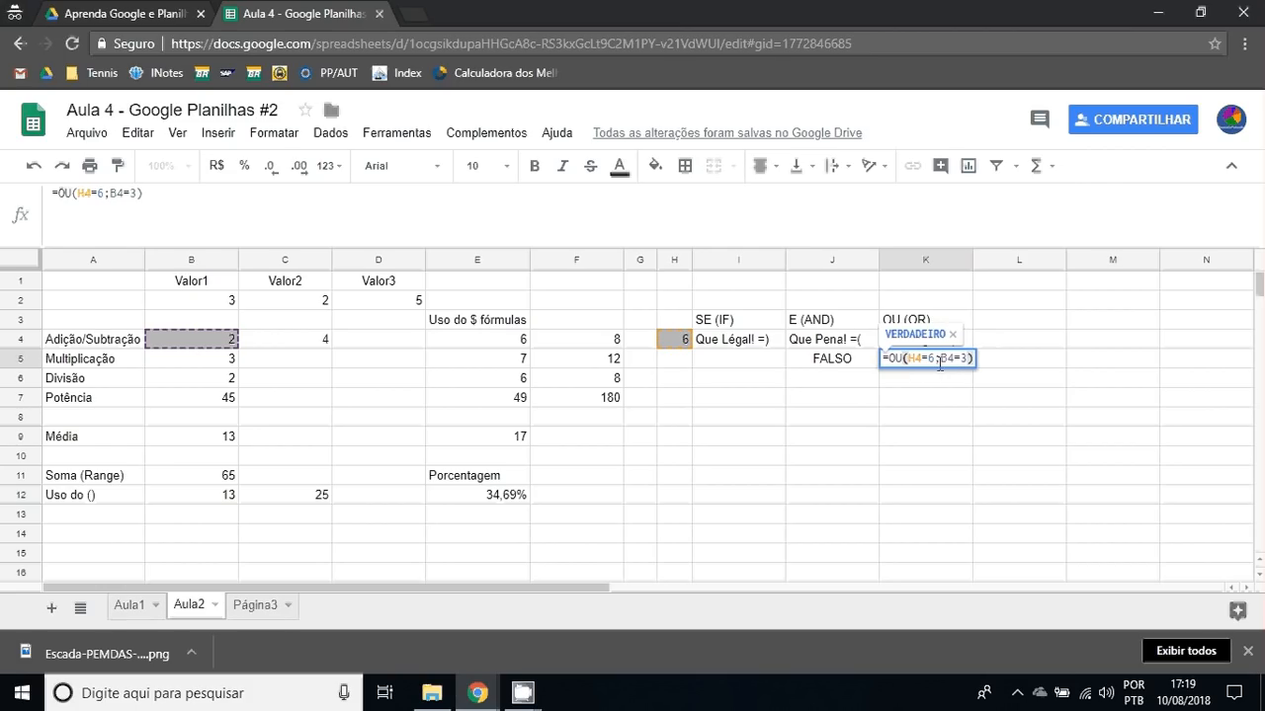
Examine the E condition in J5 and compare the SE formulas in J4 and K4.
{"action": "left_click", "coordinate": [838, 362]}
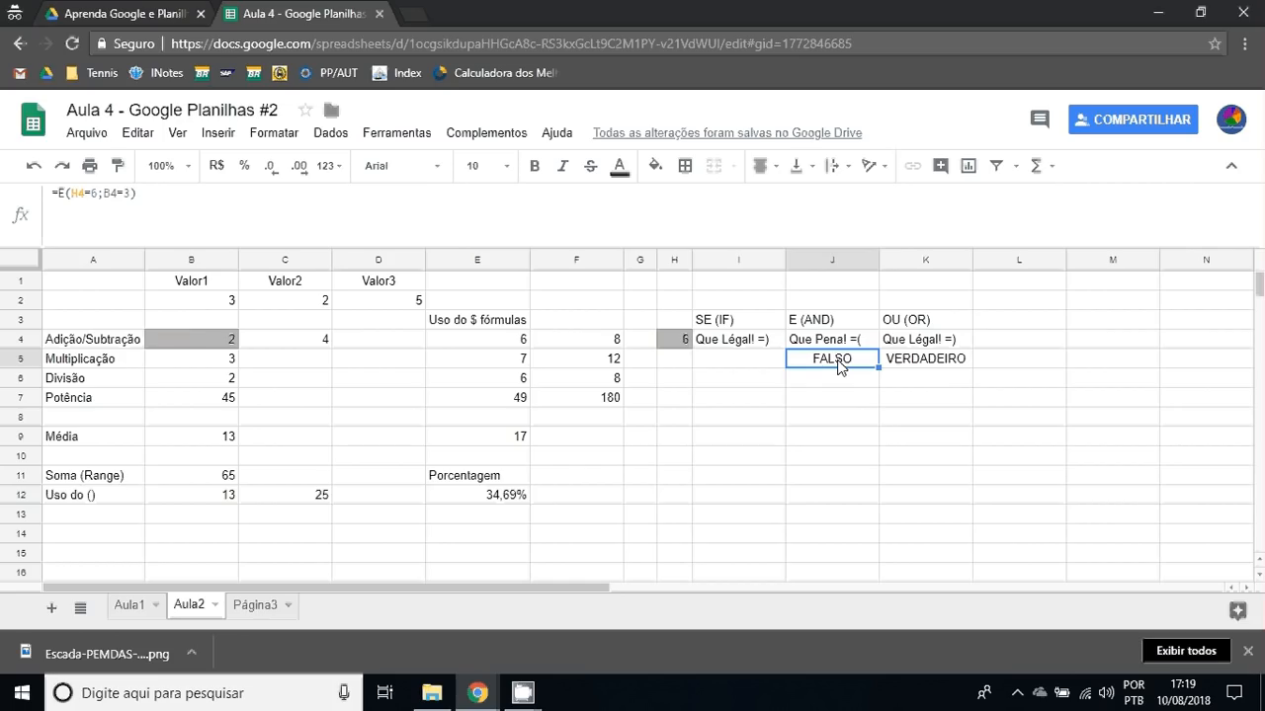
{"action": "double_click", "coordinate": [831, 363]}
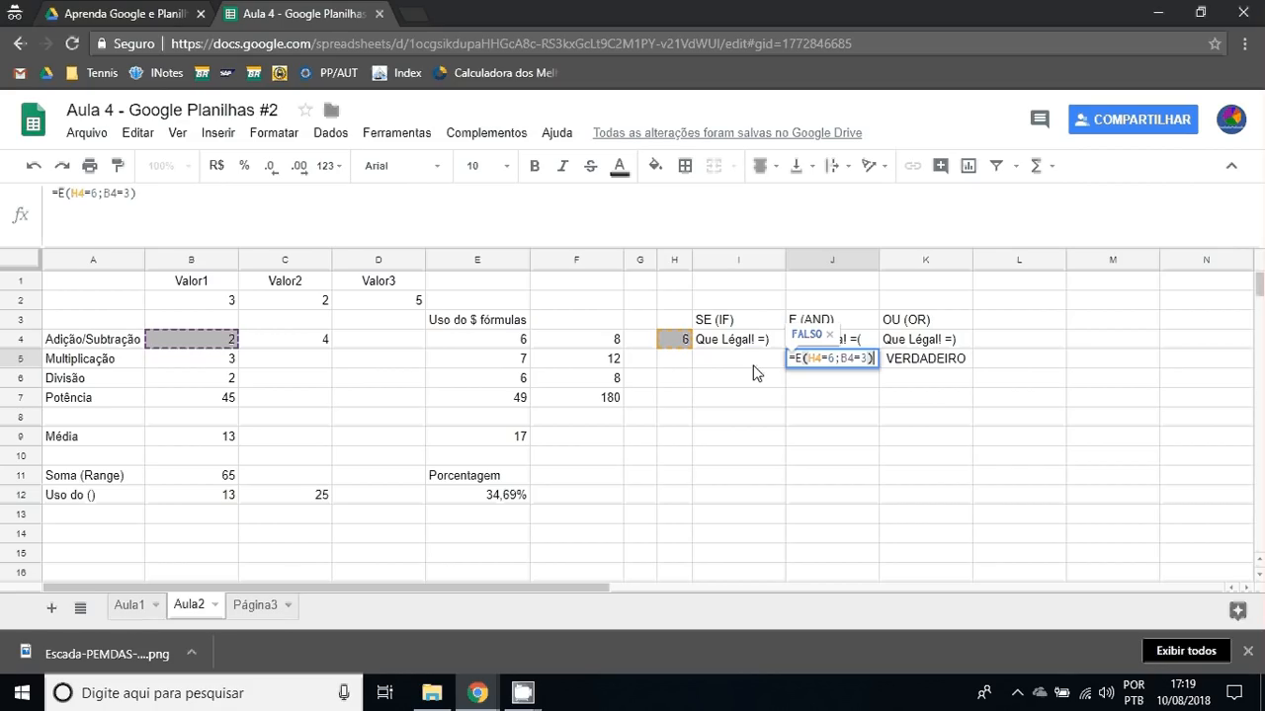
{"action": "key", "text": "Return"}
{"action": "key", "text": "Up"}
{"action": "key", "text": "Right"}
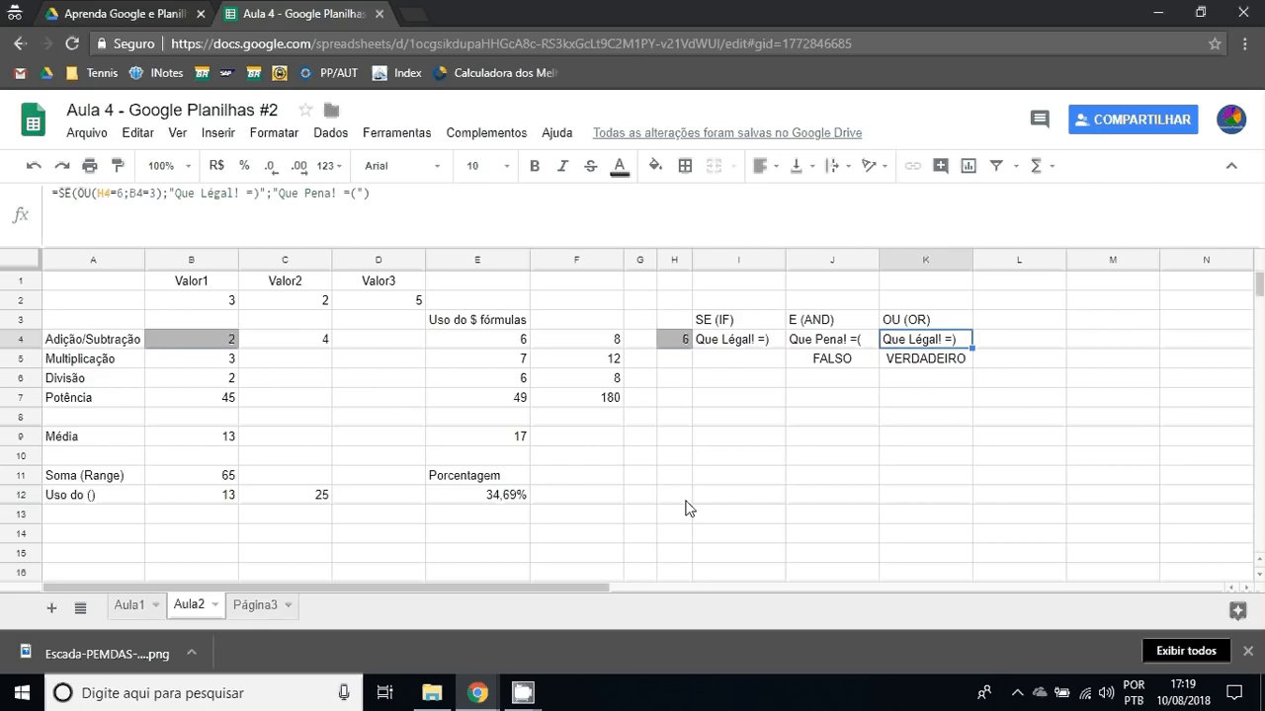
{"action": "key", "text": "Left"}
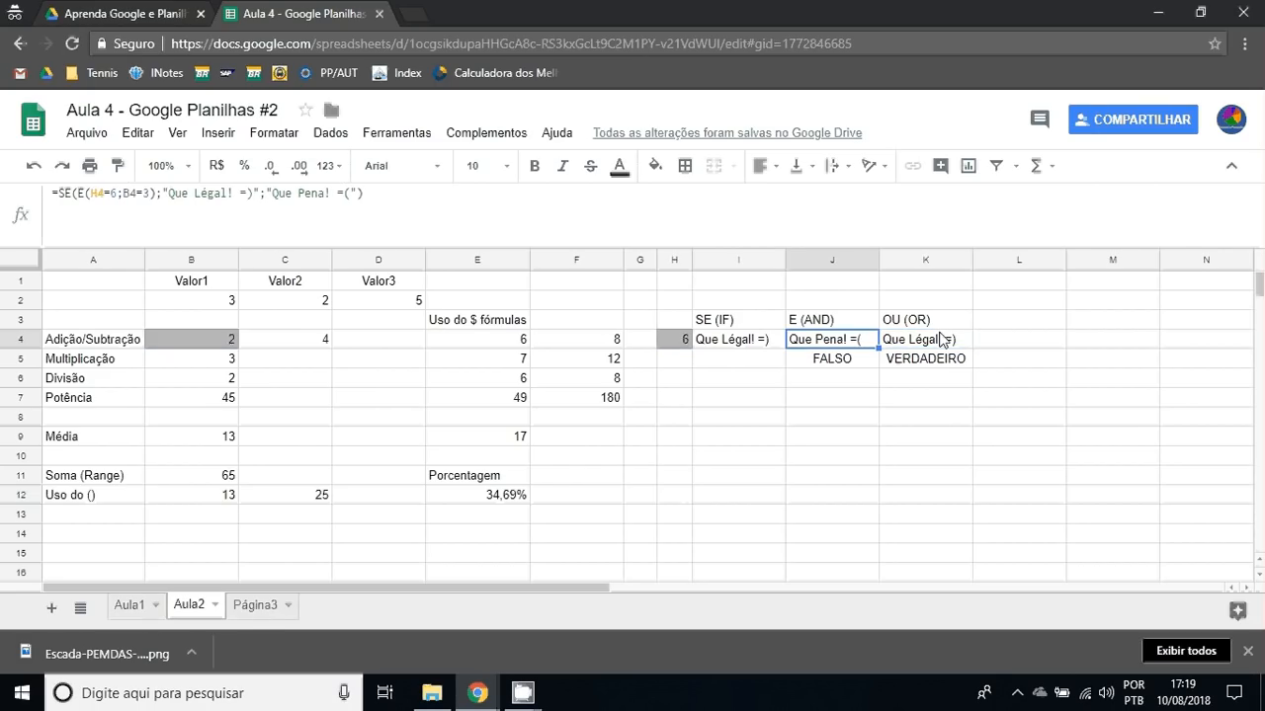
{"action": "left_click", "coordinate": [941, 339]}
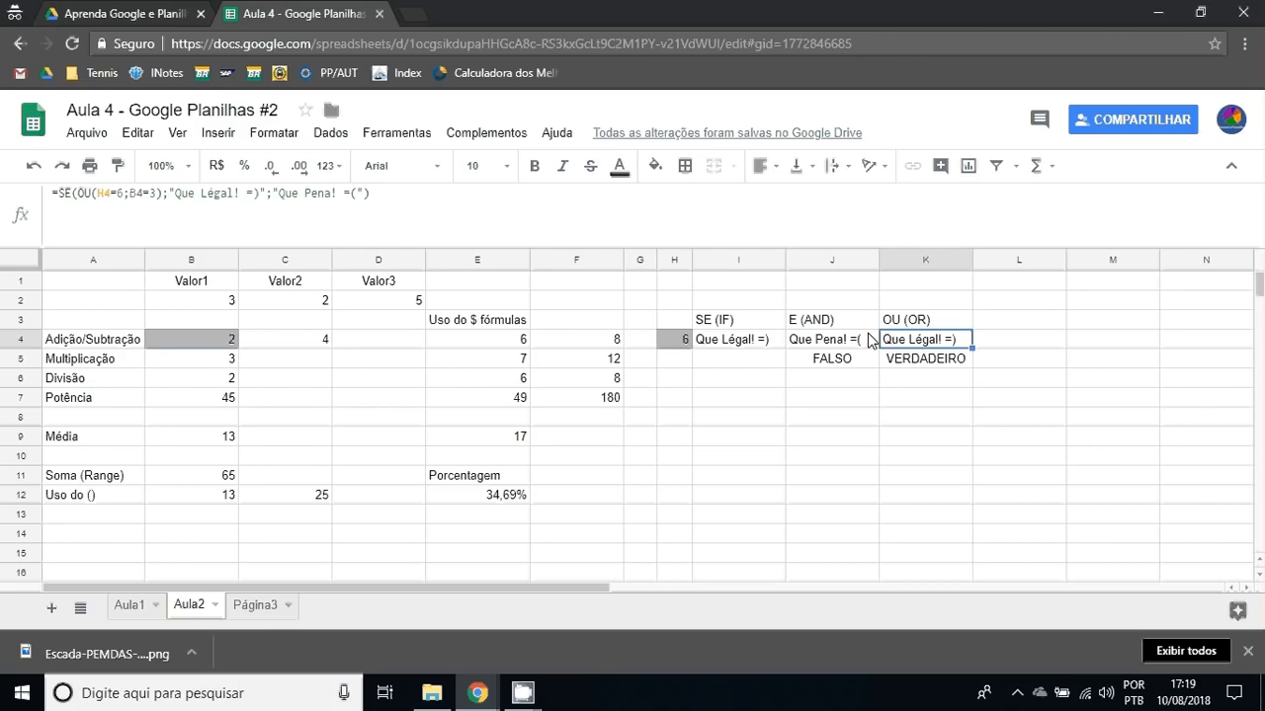
{"action": "left_click", "coordinate": [856, 343]}
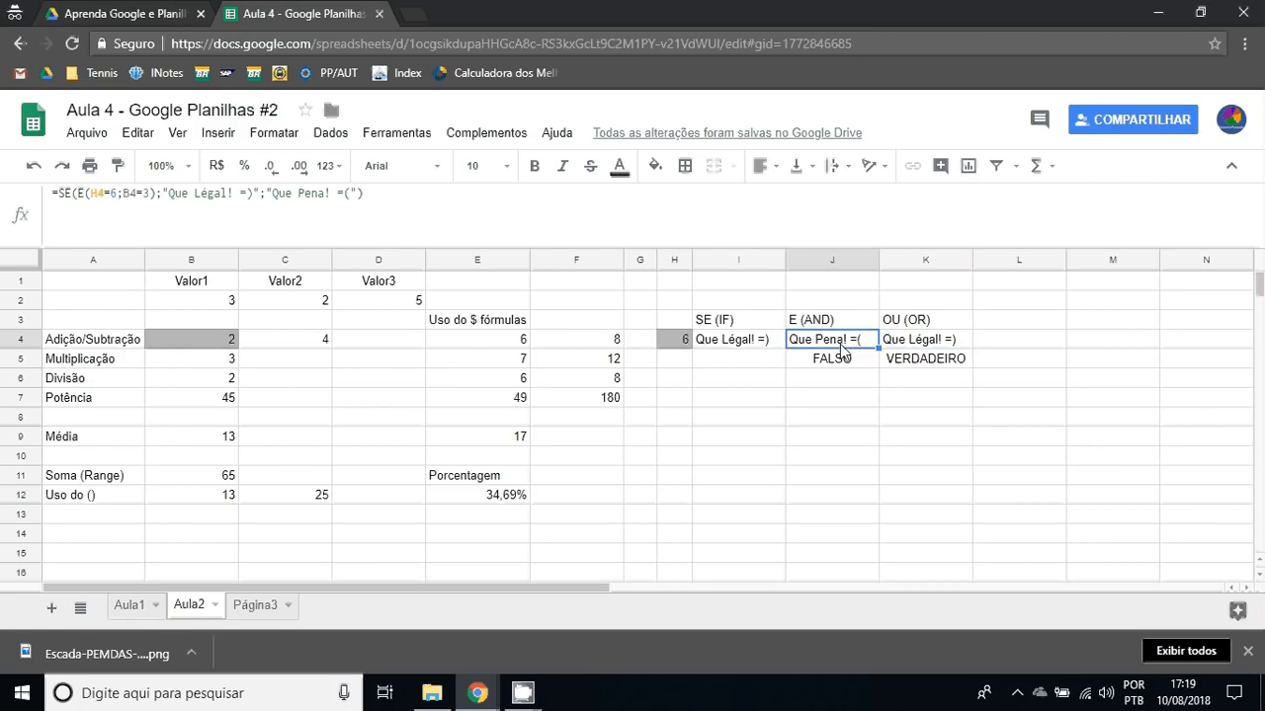
{"action": "left_click", "coordinate": [840, 358]}
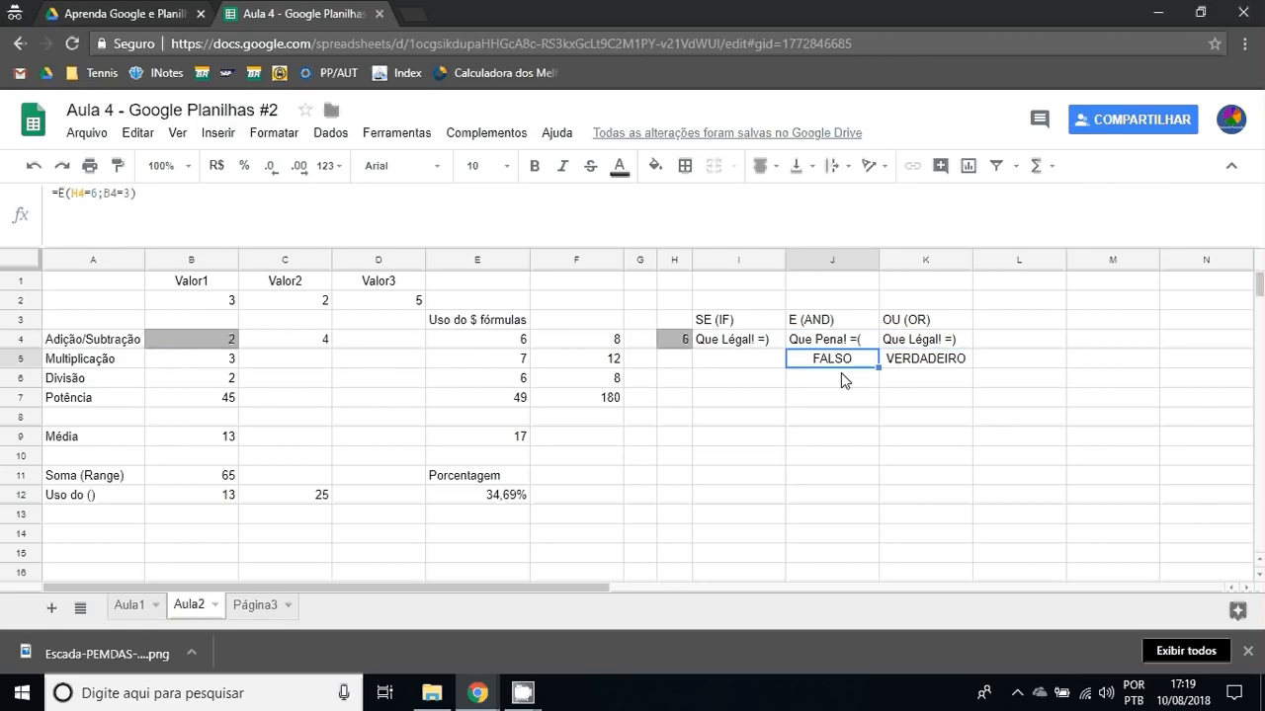
Highlight the E(H4=6;B4=3) condition inside J4's SE formula, leaving the formula unedited.
{"action": "key", "text": "Up"}
{"action": "left_click", "coordinate": [107, 193]}
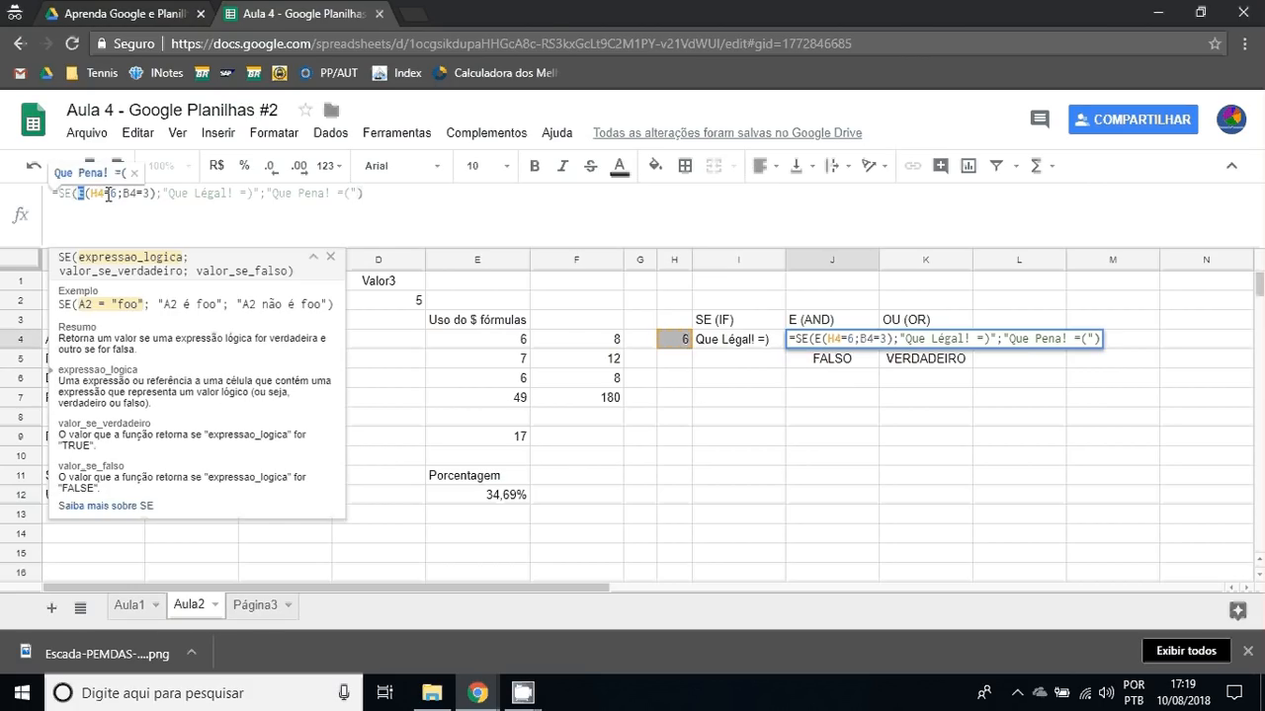
{"action": "left_click_drag", "start_coordinate": [79, 194], "coordinate": [154, 190]}
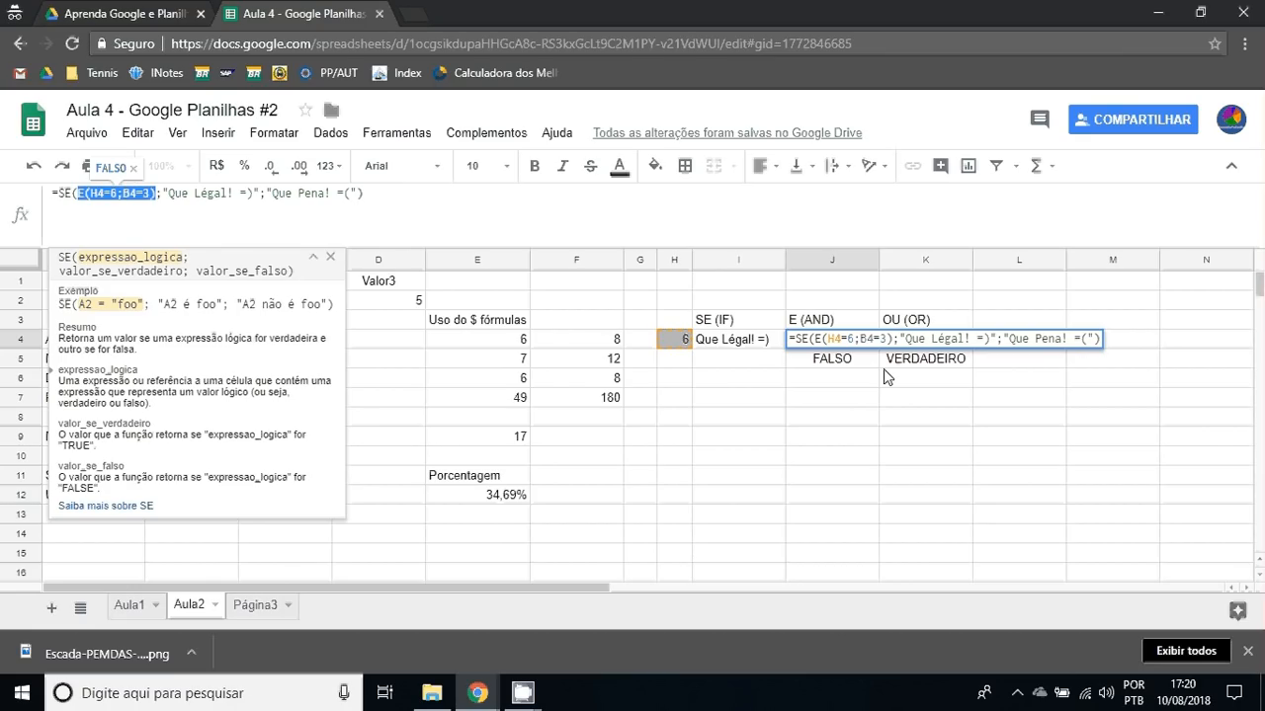
{"action": "key", "text": "Escape"}
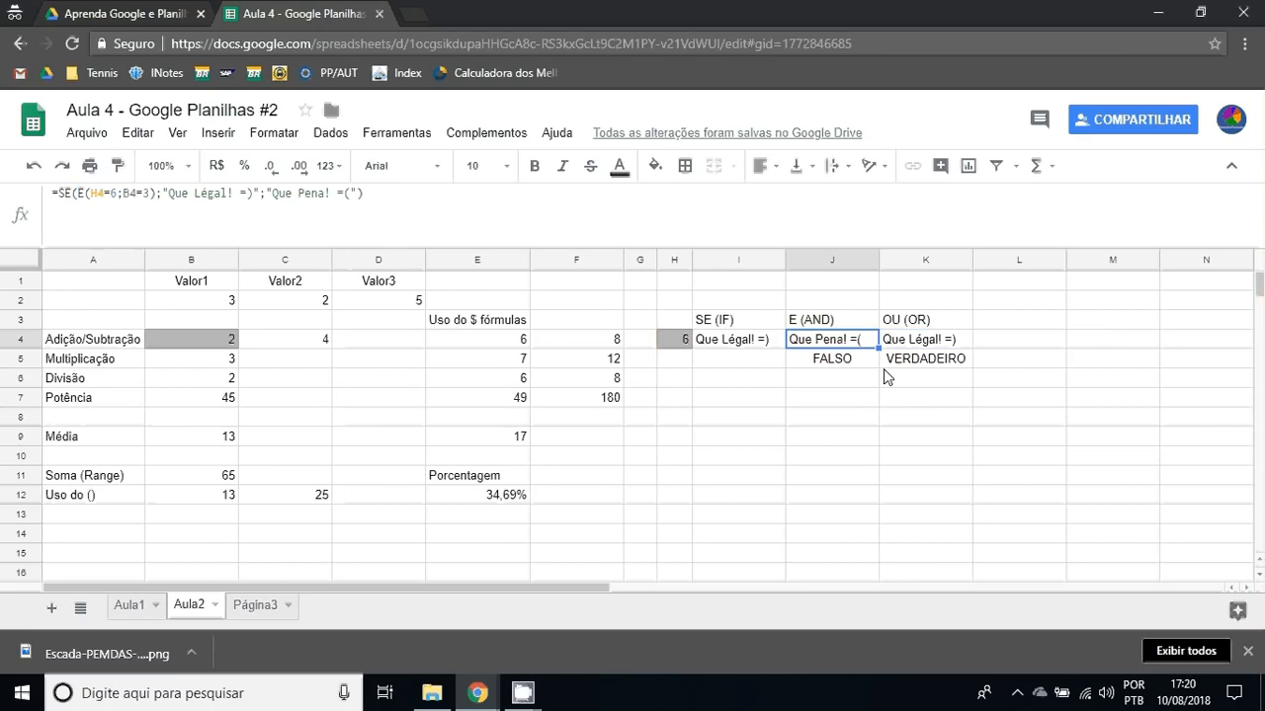
{"action": "key", "text": "Down"}
{"action": "key", "text": "Down"}
{"action": "key", "text": "Down"}
{"action": "key", "text": "Down"}
{"action": "key", "text": "Down"}
{"action": "key", "text": "Down"}
{"action": "key", "text": "Left"}
{"action": "key", "text": "Down"}
{"action": "key", "text": "Down"}
{"action": "key", "text": "Left"}
{"action": "key", "text": "Left"}
{"action": "key", "text": "Left"}
{"action": "key", "text": "Left"}
{"action": "key", "text": "Left"}
{"action": "key", "text": "Left"}
{"action": "key", "text": "Left"}
{"action": "key", "text": "Left"}
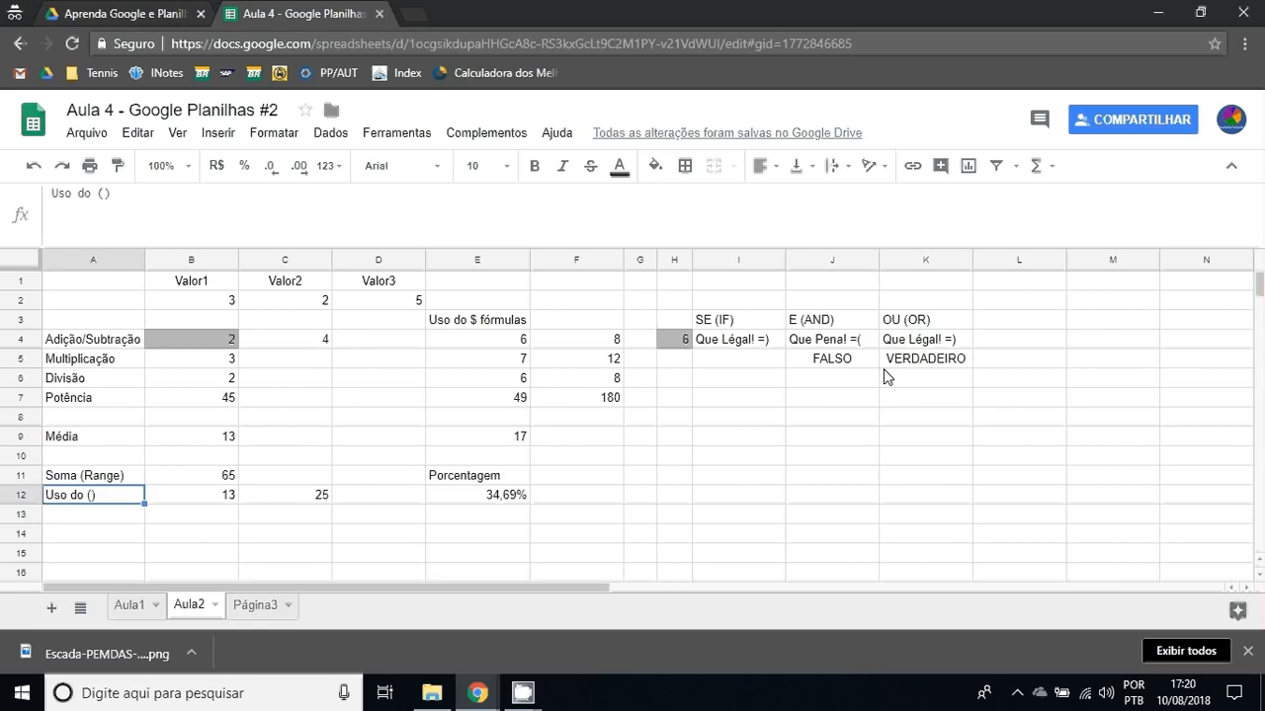
{"action": "key", "text": "Down"}
{"action": "key", "text": "Down"}
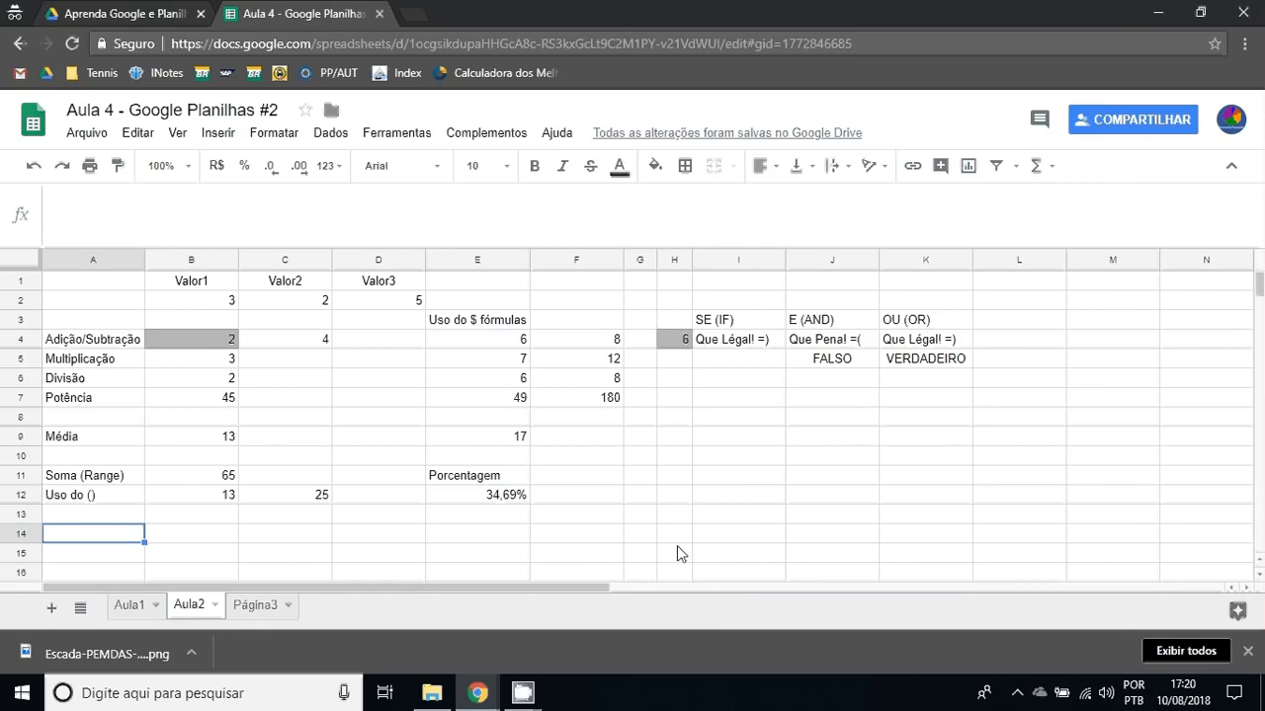
{"action": "left_click", "coordinate": [522, 692]}
{"action": "left_click", "coordinate": [582, 614]}
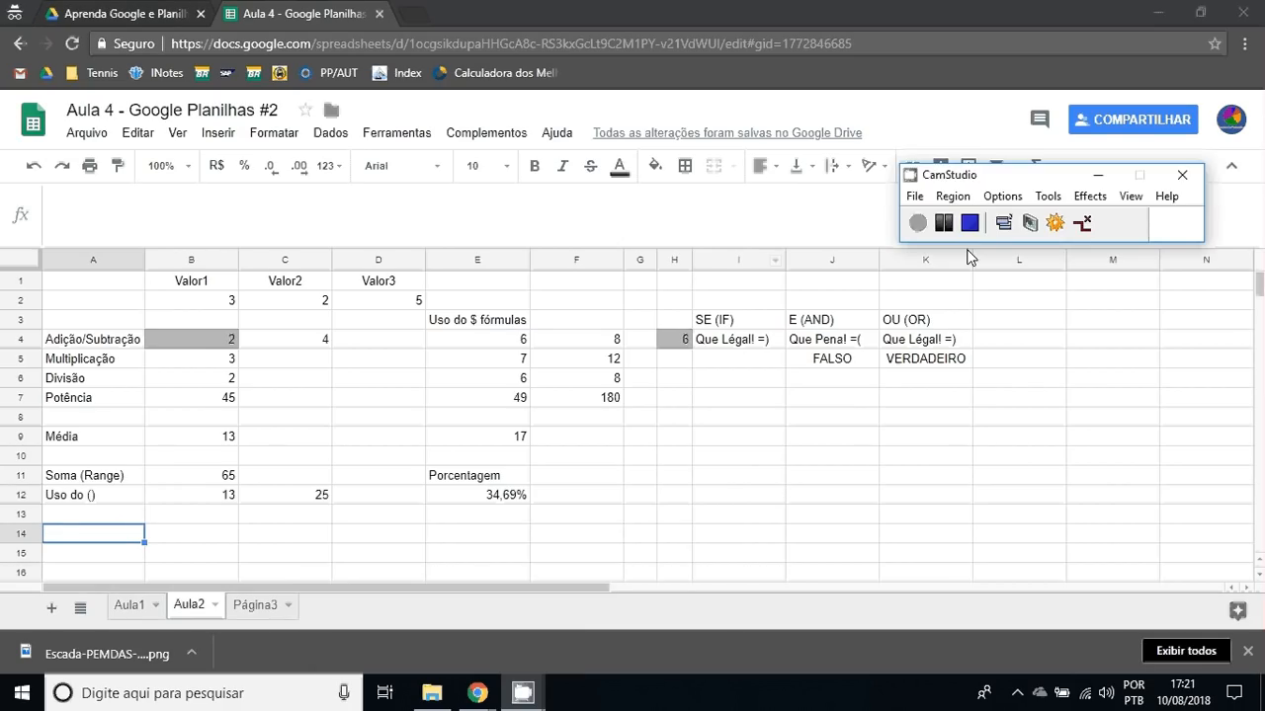